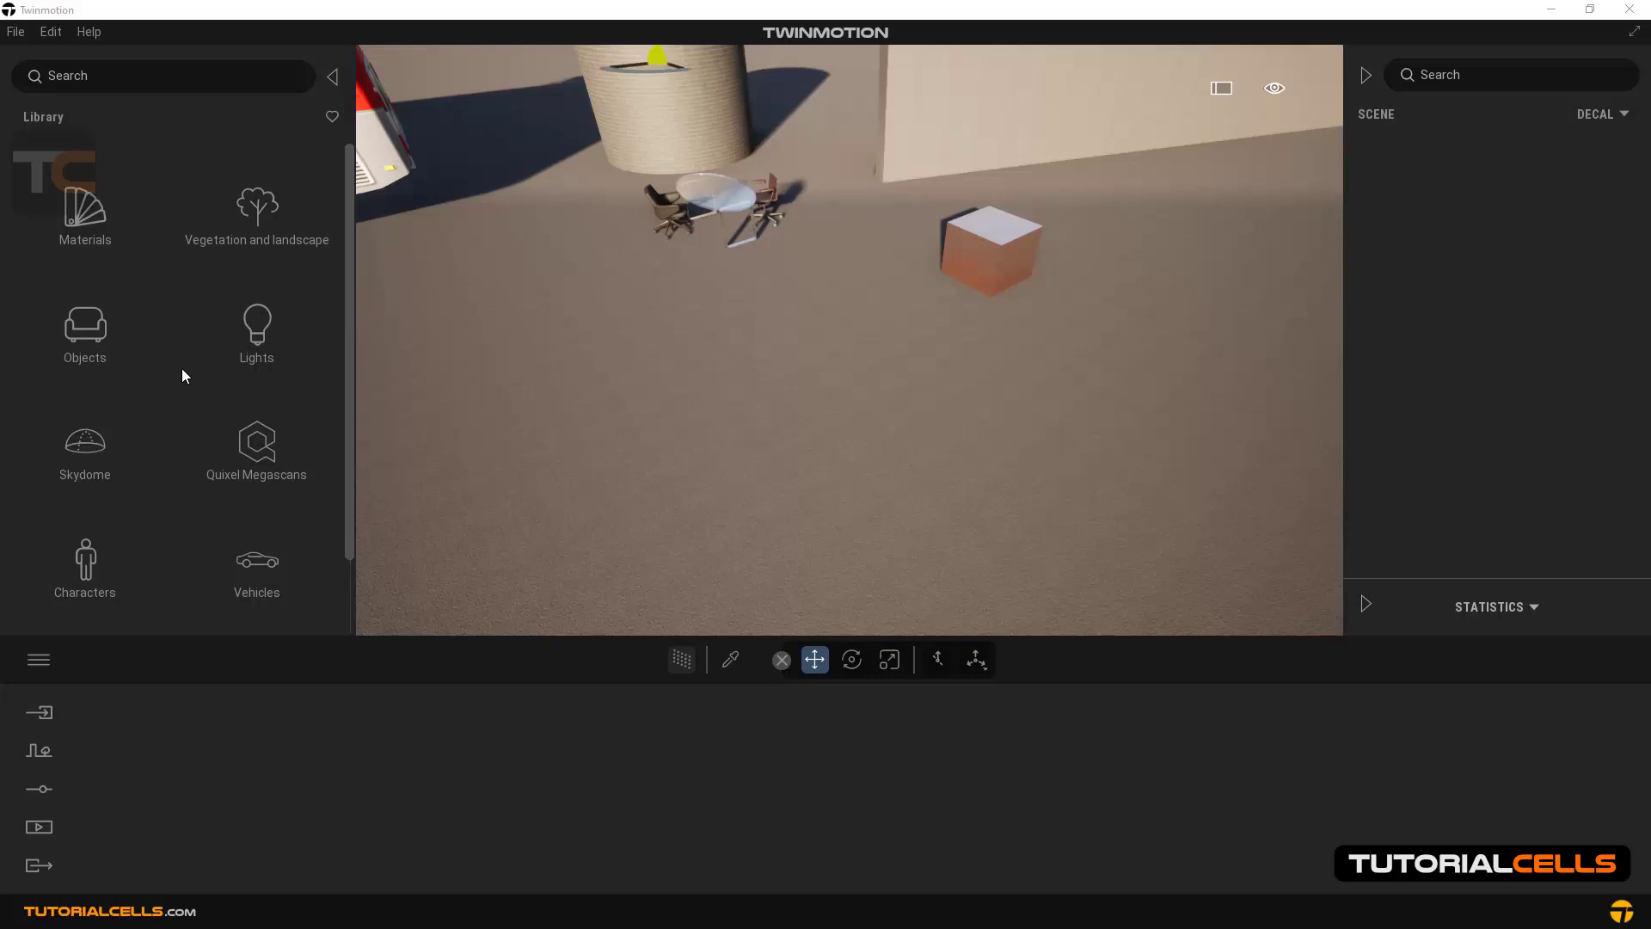
Place a Zebra crossing decal from the object decals on the open ground in front of the table and cube.
left_click(100, 342)
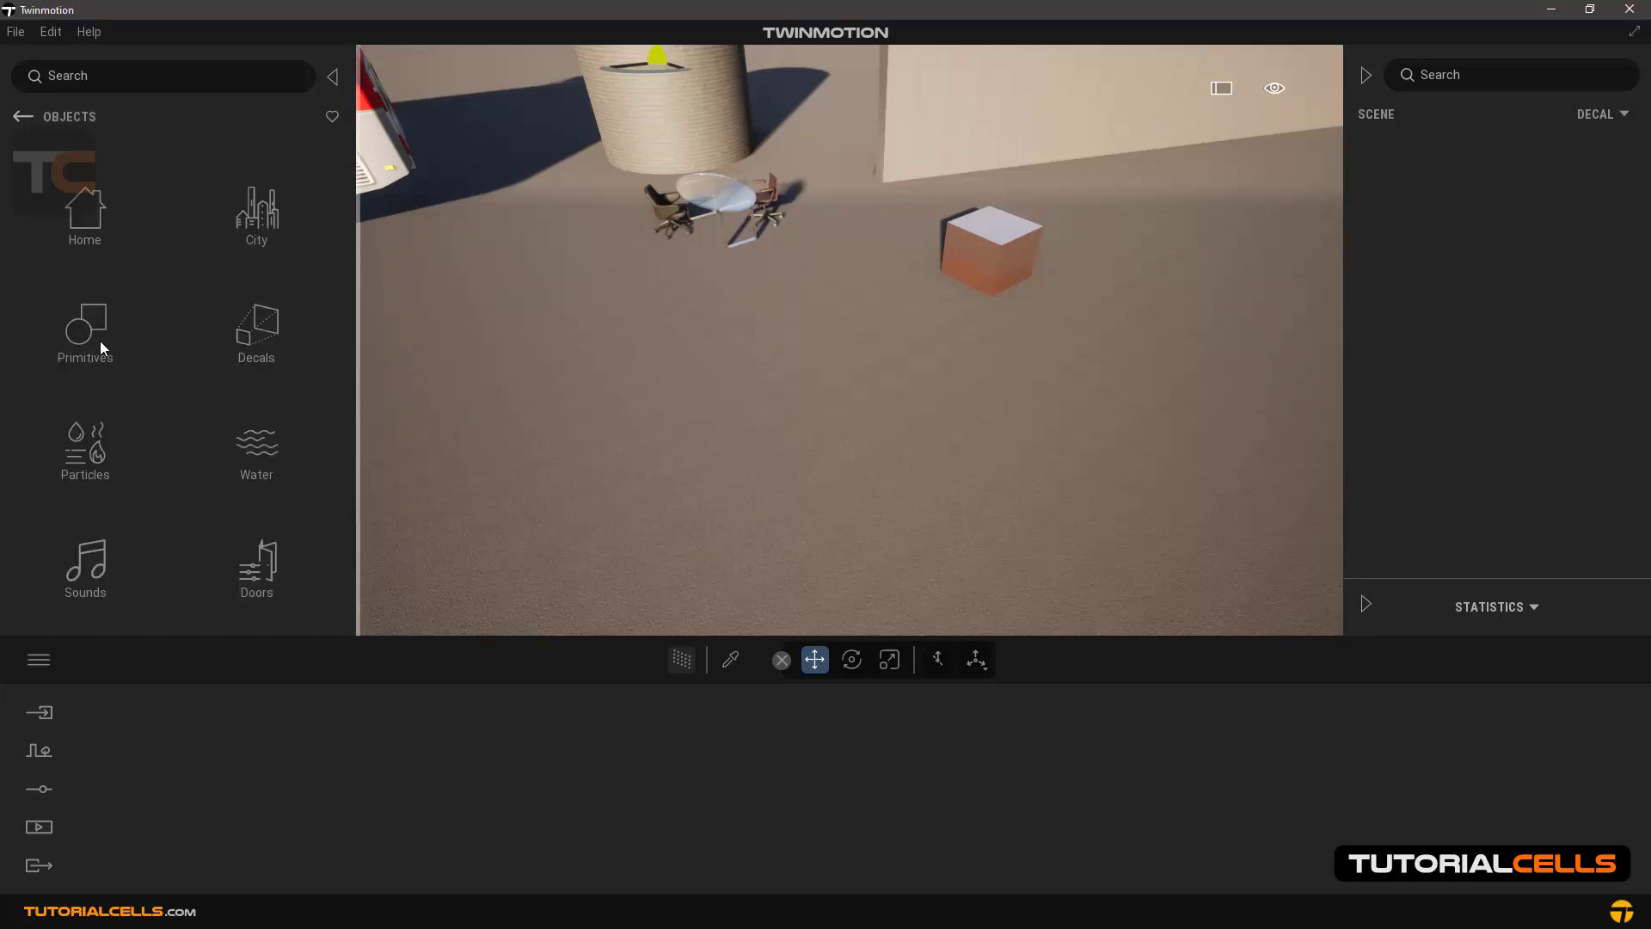
left_click(277, 344)
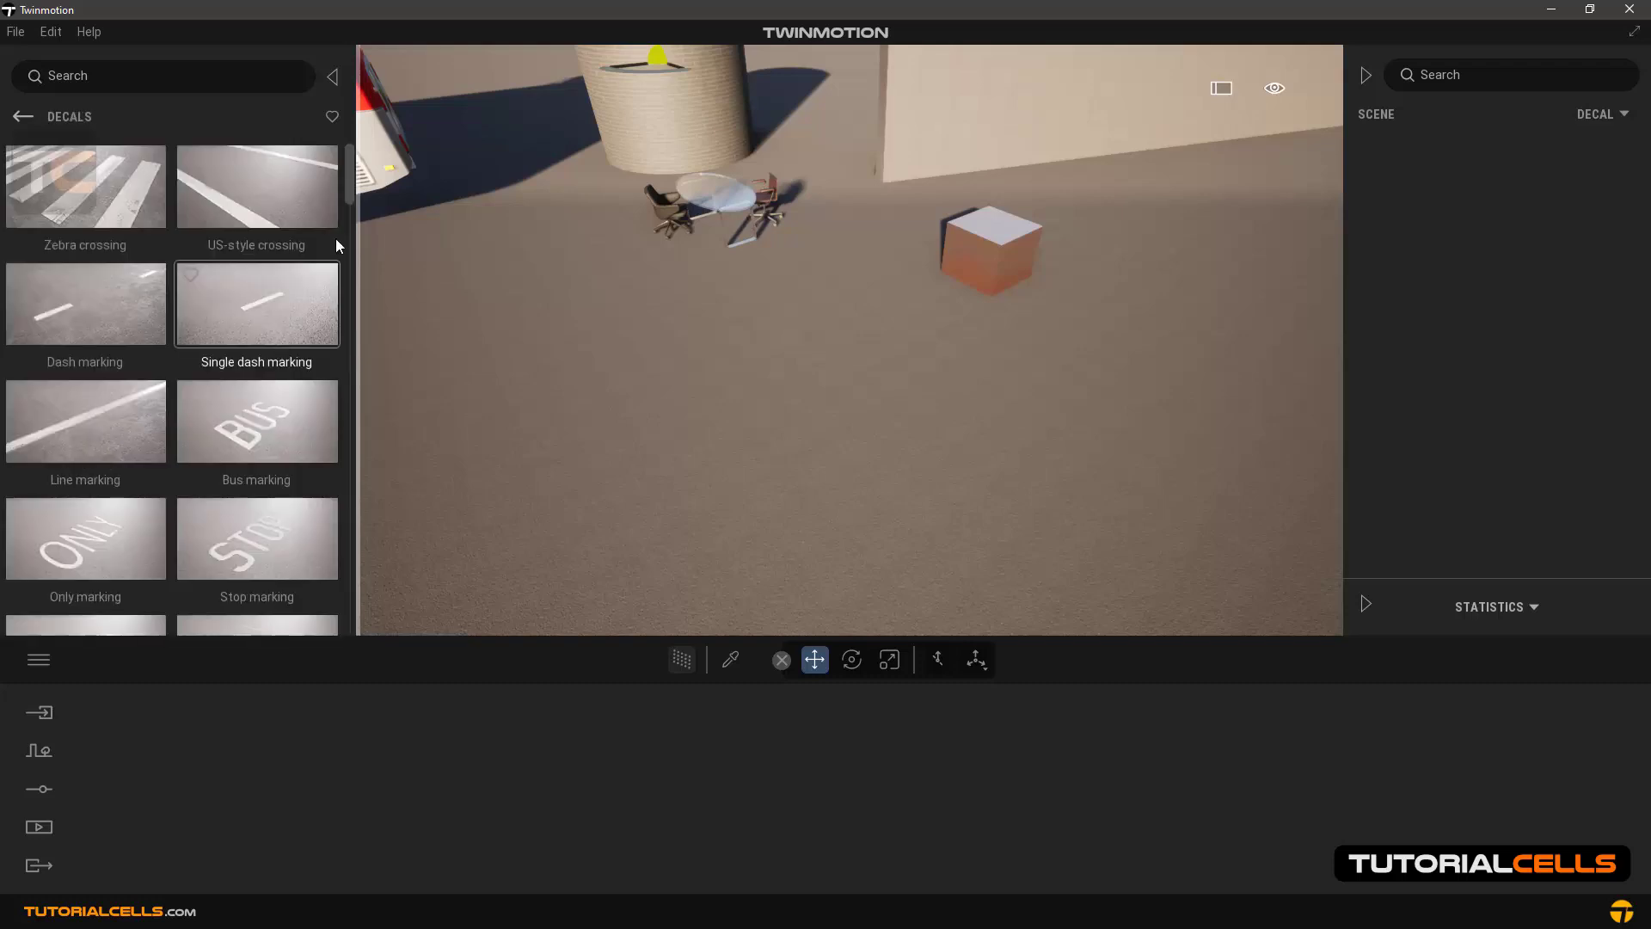
mouse_move(349, 197)
left_mouse_down()
mouse_move(346, 624)
mouse_move(337, 179)
mouse_move(330, 220)
left_mouse_up()
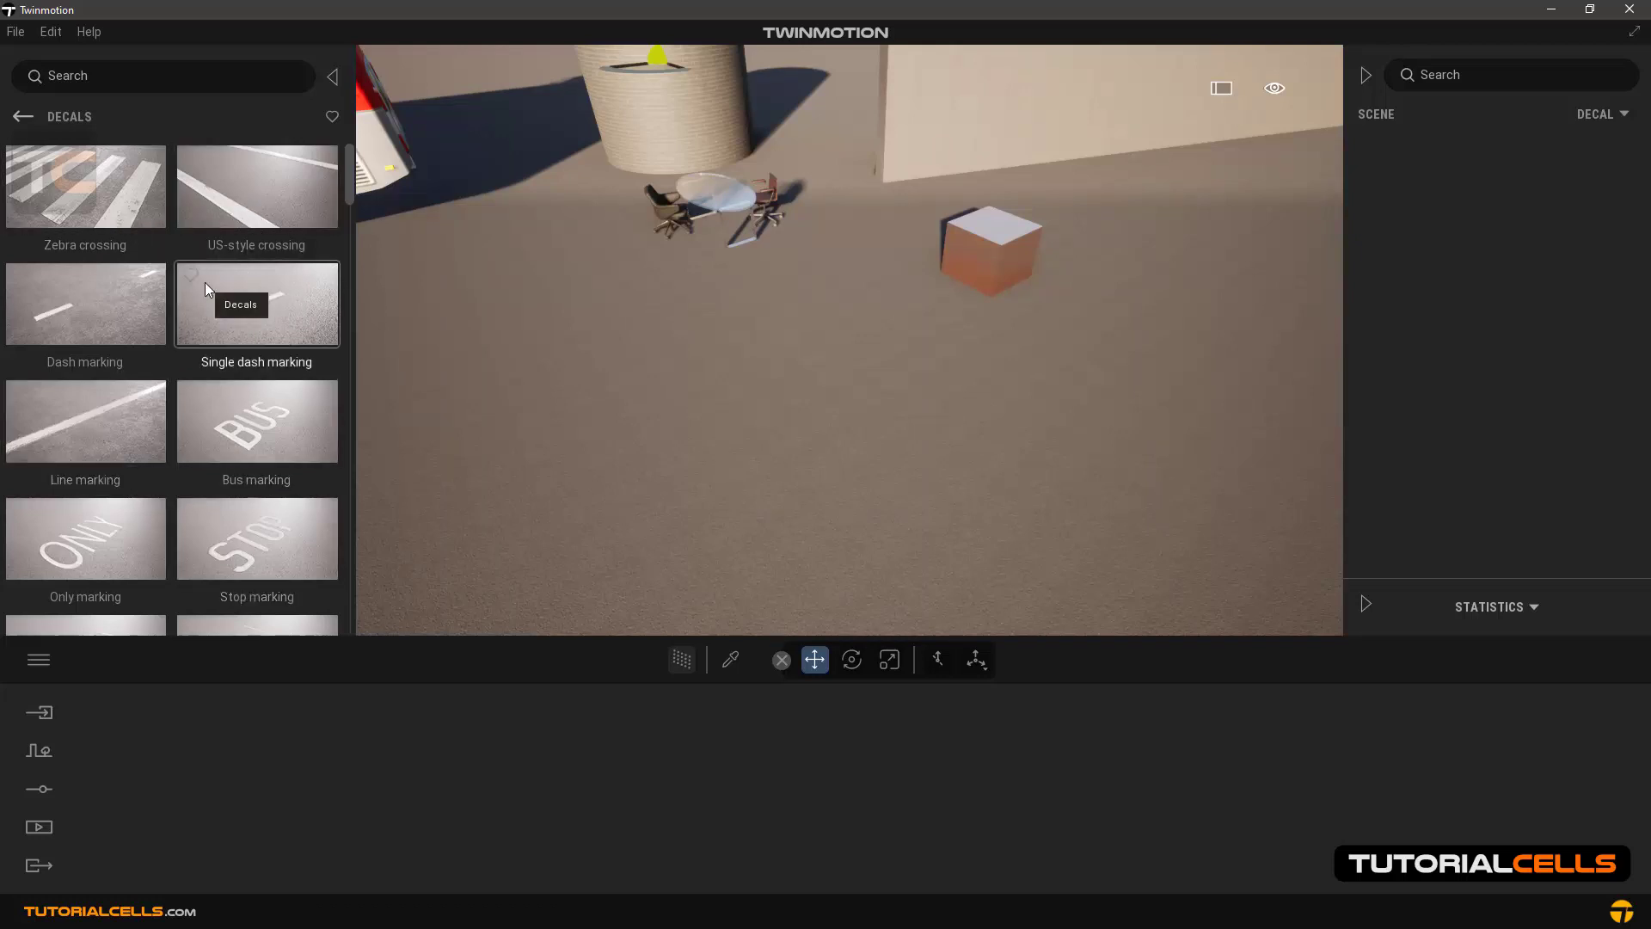
left_click_drag(105, 203, 741, 447)
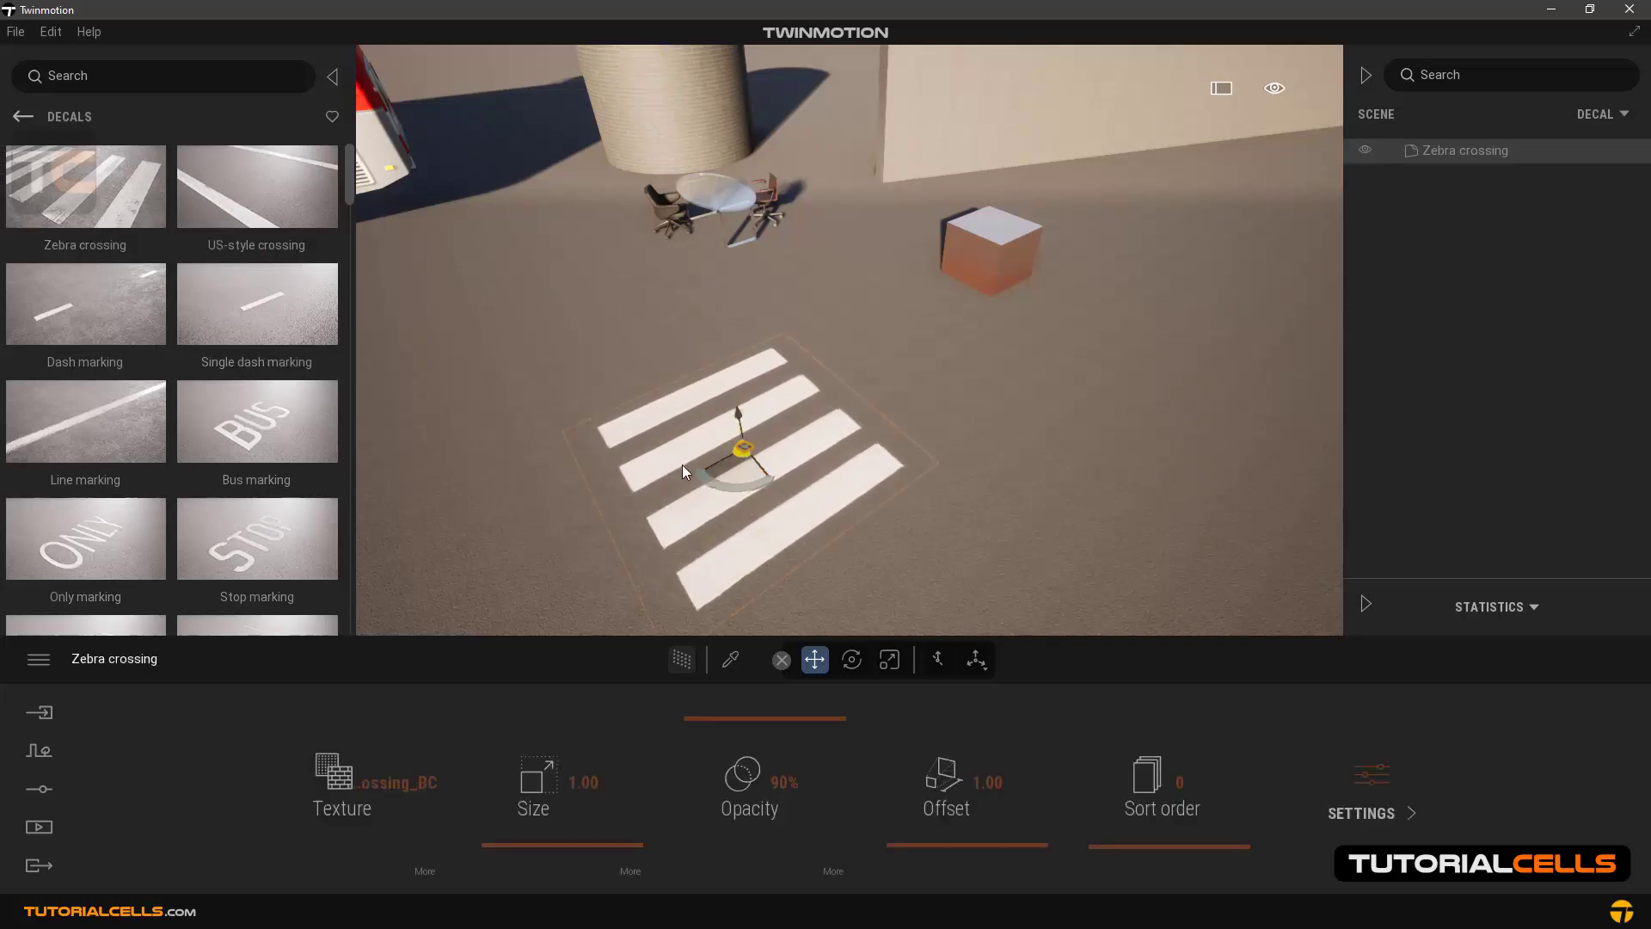
middle_click_drag(704, 482, 642, 448, "shift")
left_click_drag(741, 466, 808, 269)
left_click_drag(789, 341, 764, 419)
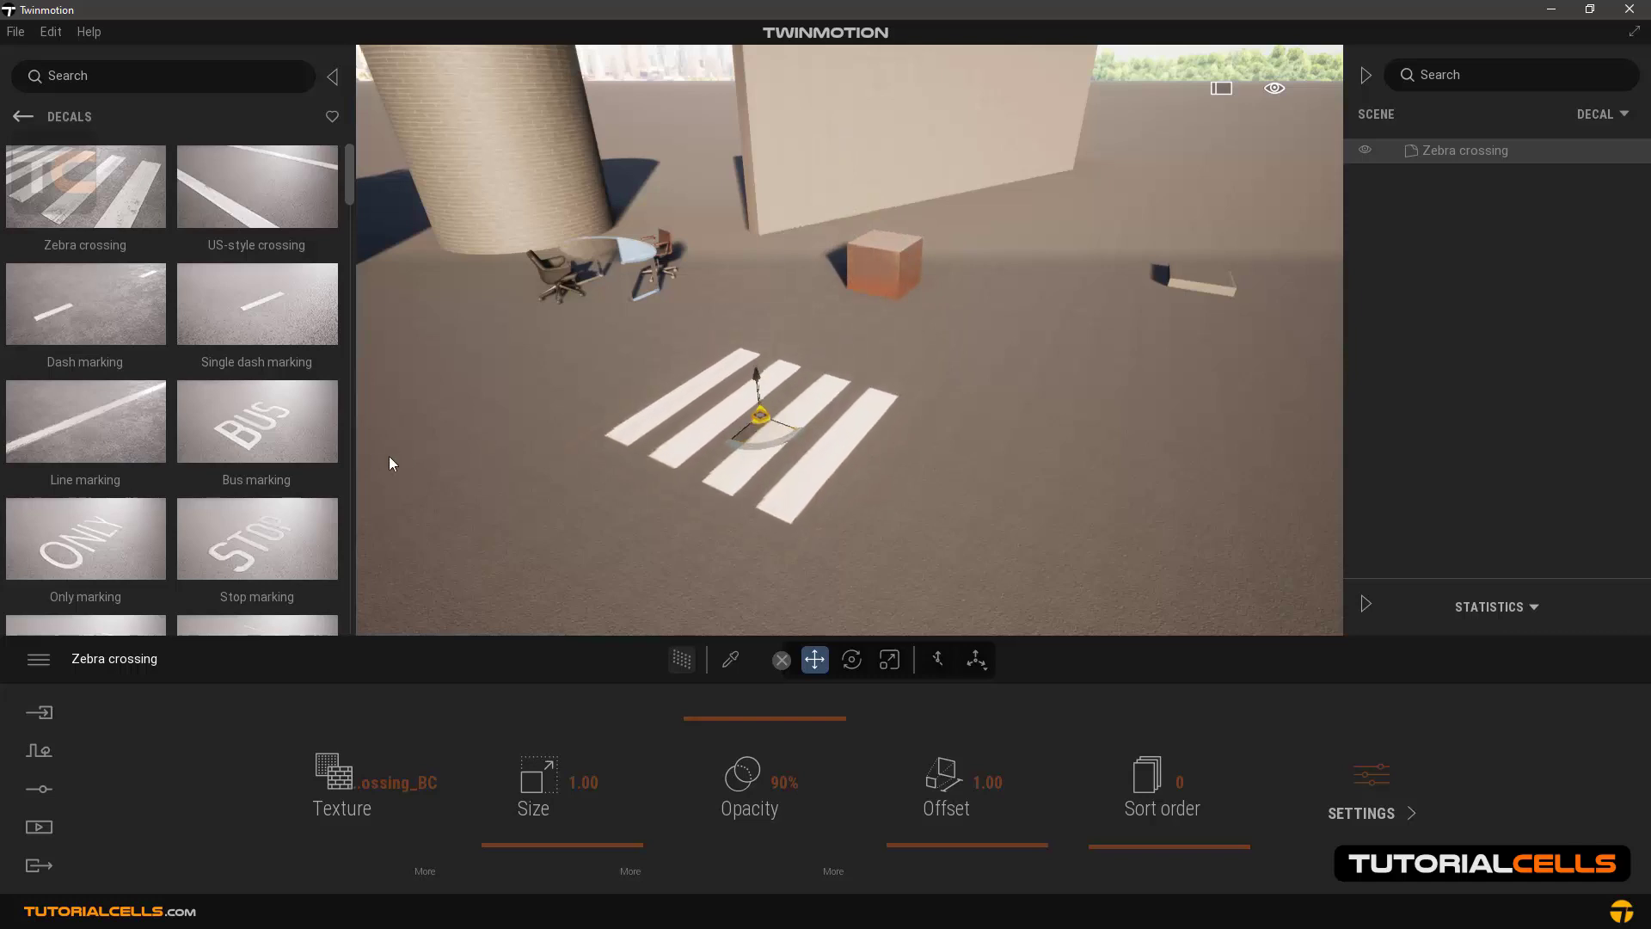
Try a second Zebra crossing decal on the upright wall, and delete it.
left_click_drag(105, 184, 865, 143)
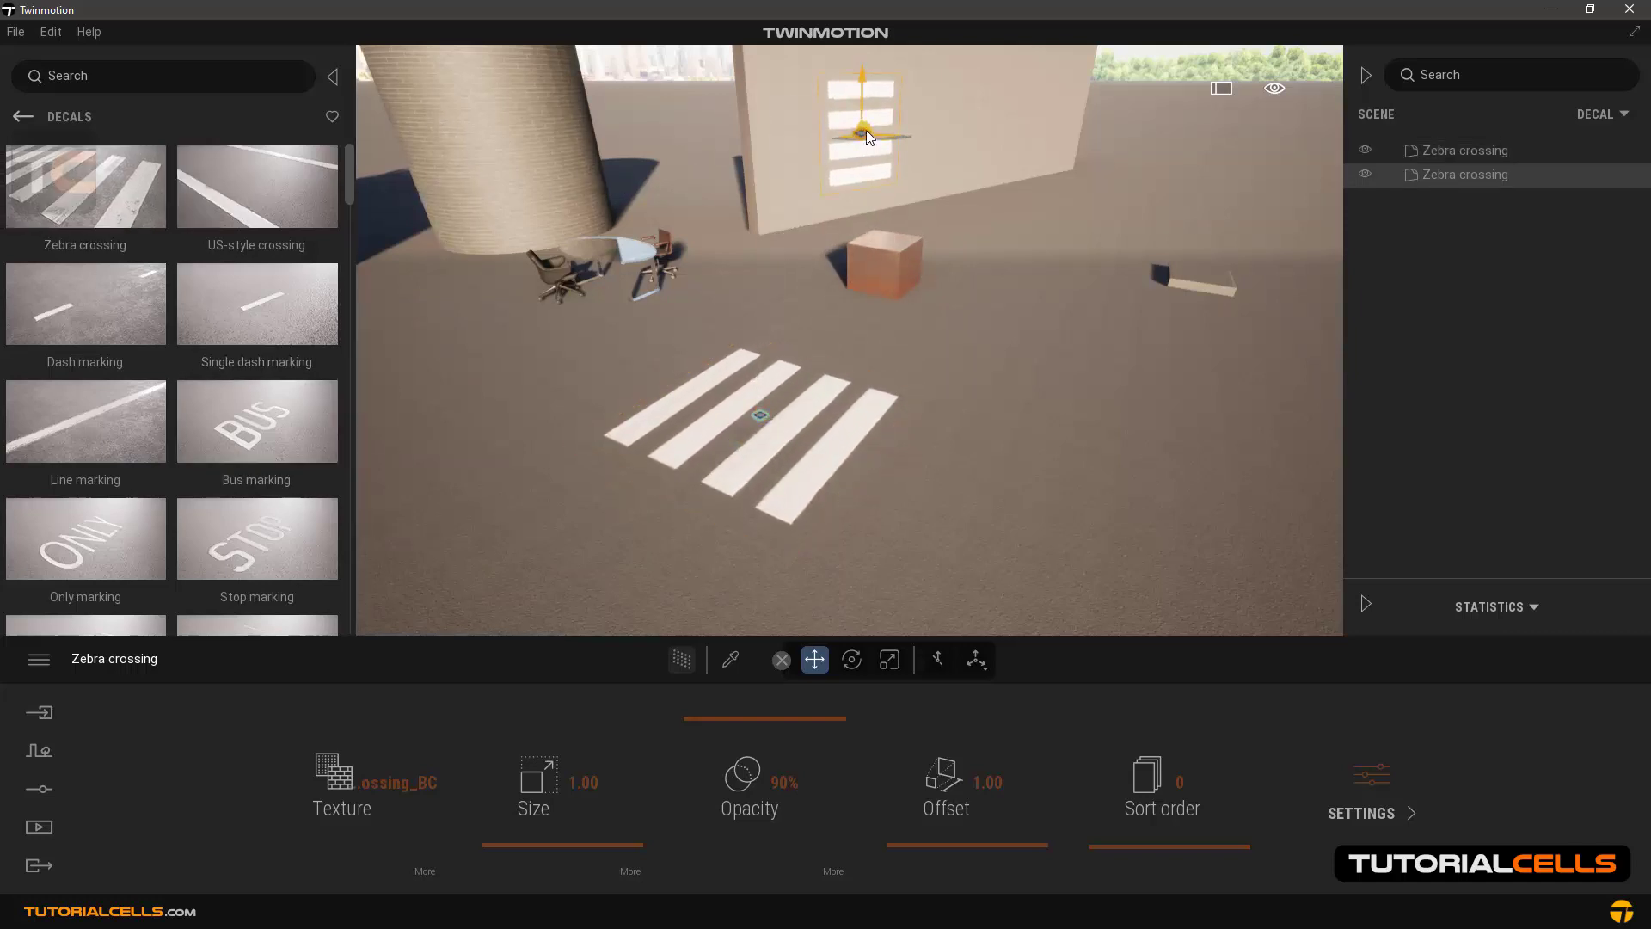
key("Delete")
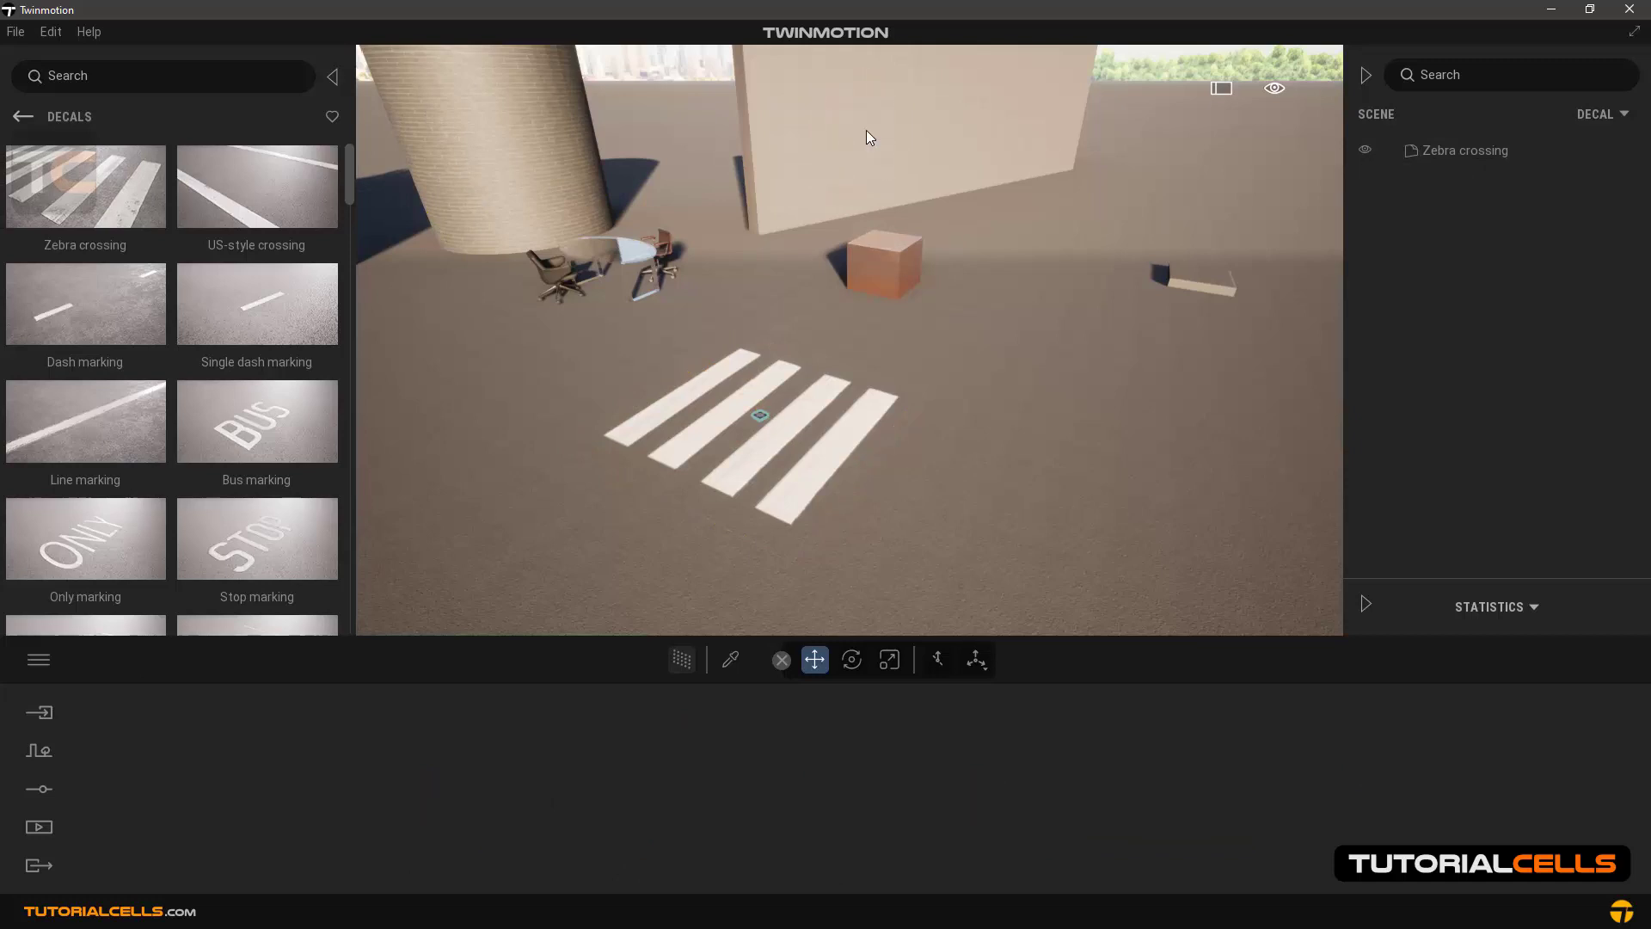
Move the zebra crossing along the ground, away from the table and out in front of the cube.
left_click(763, 416)
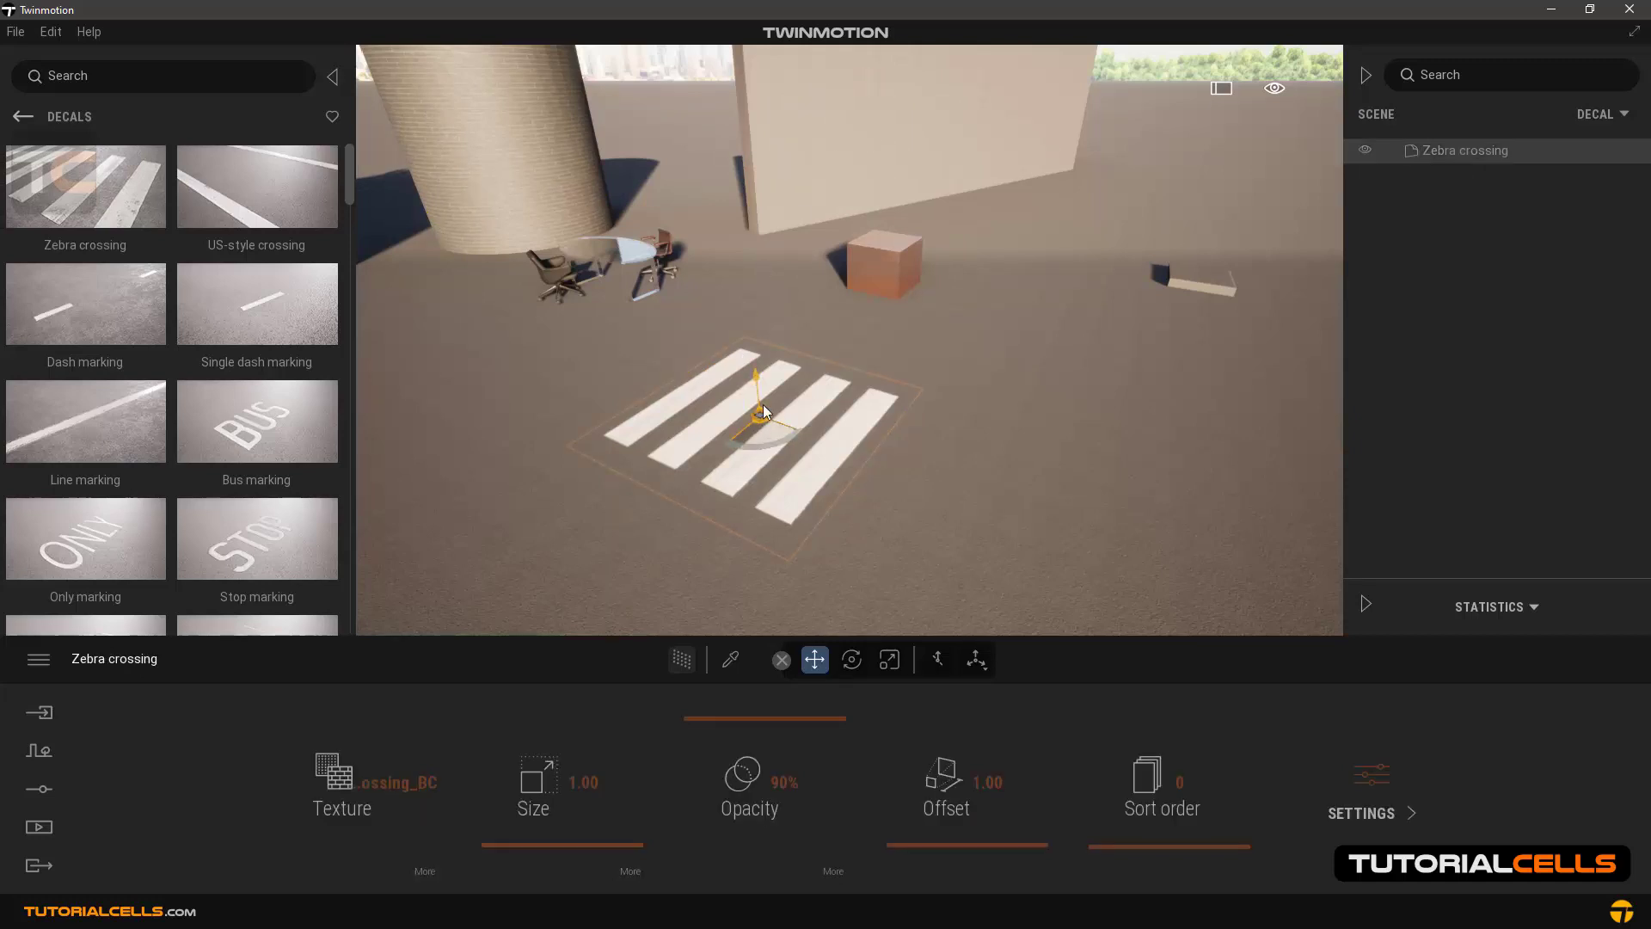
mouse_move(791, 430)
left_mouse_down()
mouse_move(788, 457)
mouse_move(811, 454)
mouse_move(793, 455)
left_mouse_up()
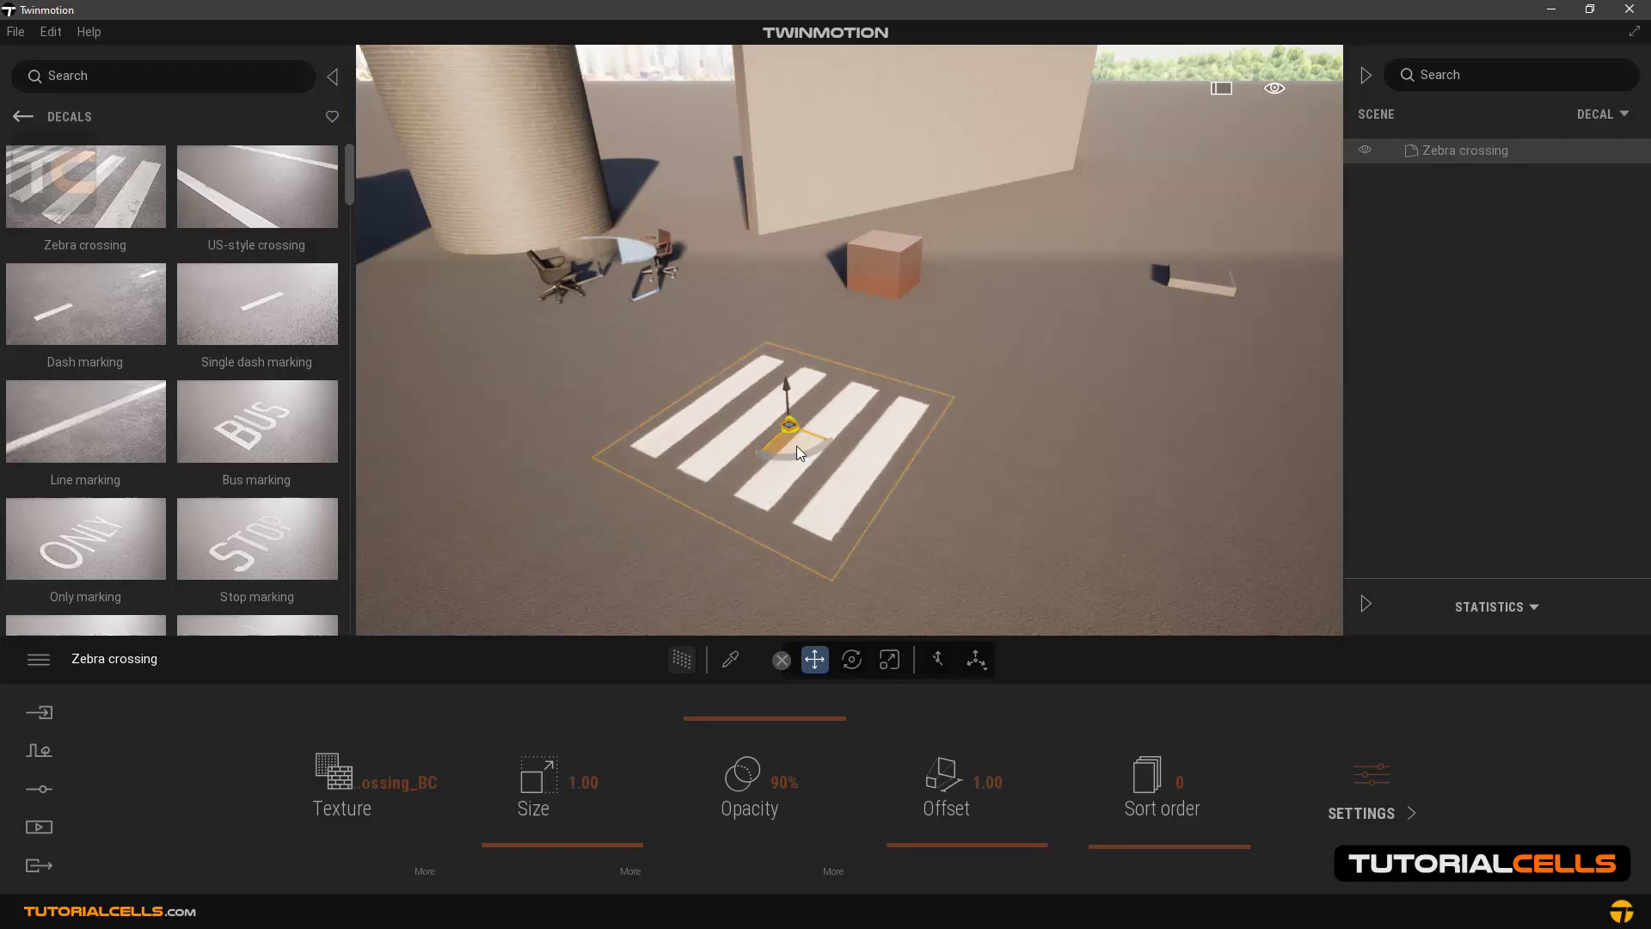
middle_click_drag(797, 445, 840, 473)
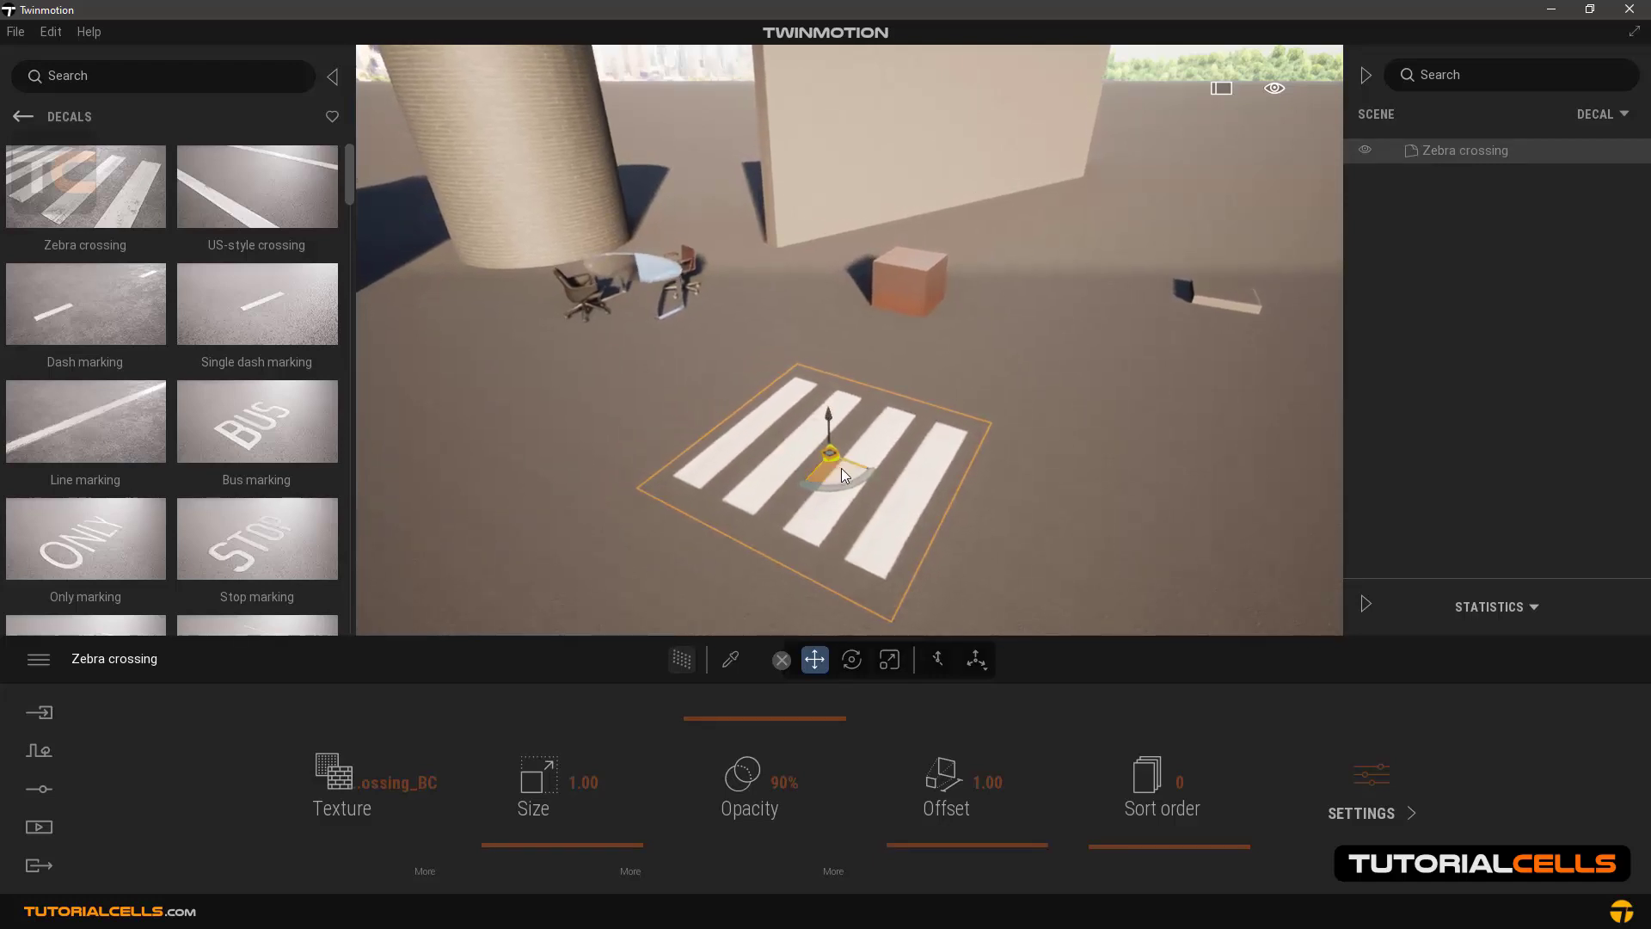
left_click_drag(844, 469, 905, 494)
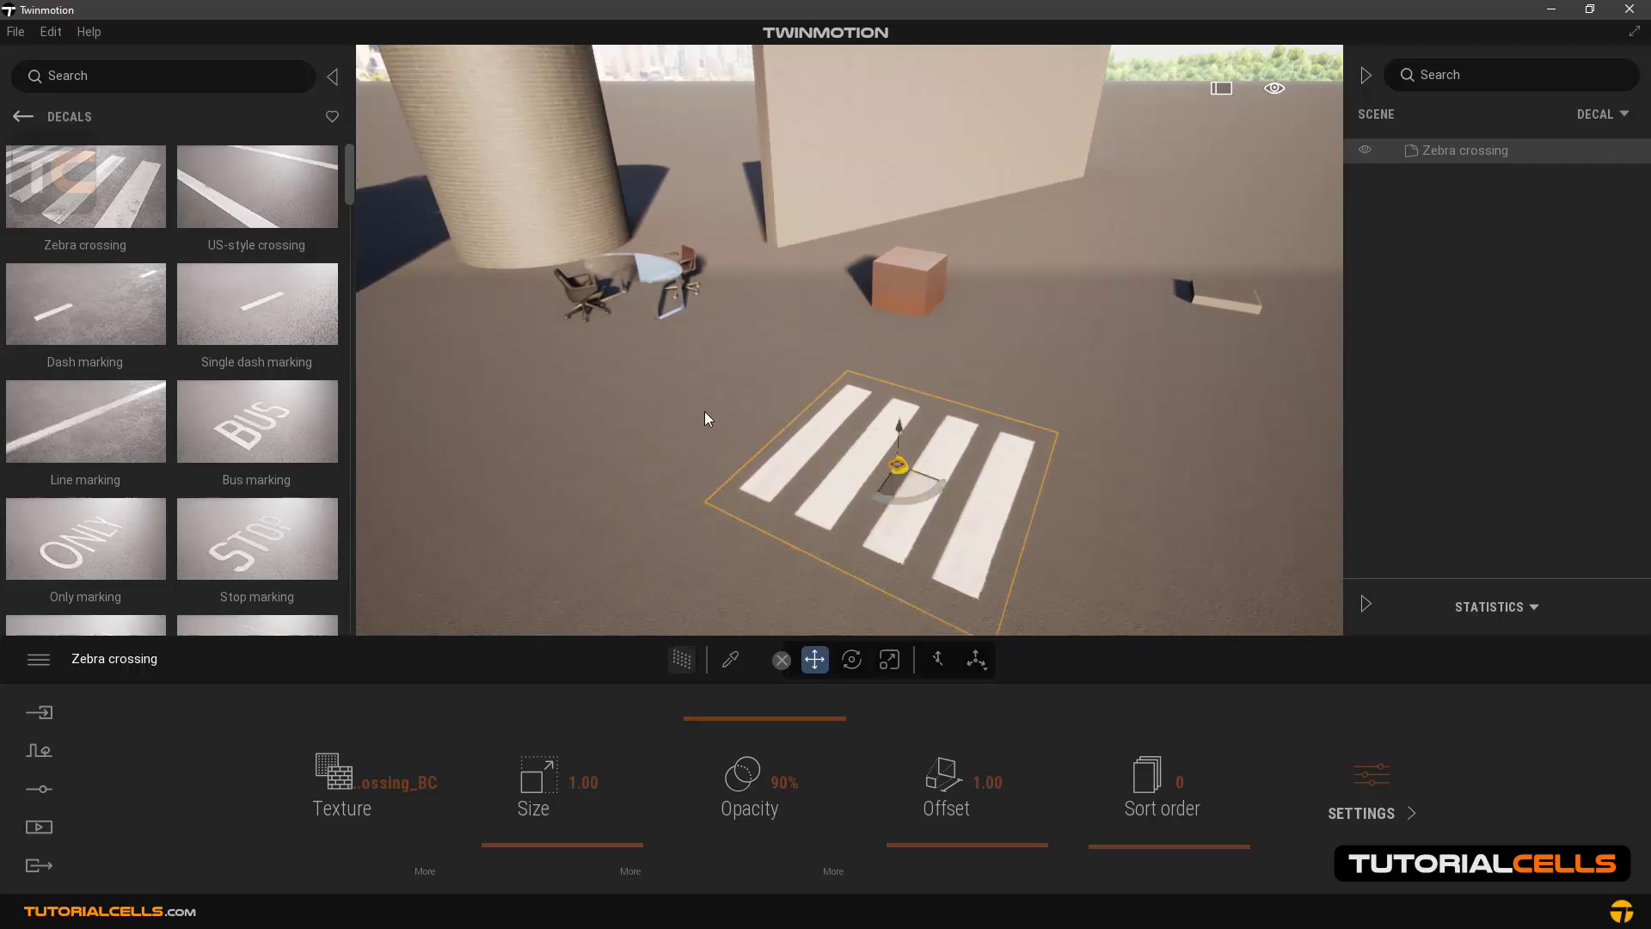
left_click_drag(910, 488, 1061, 559)
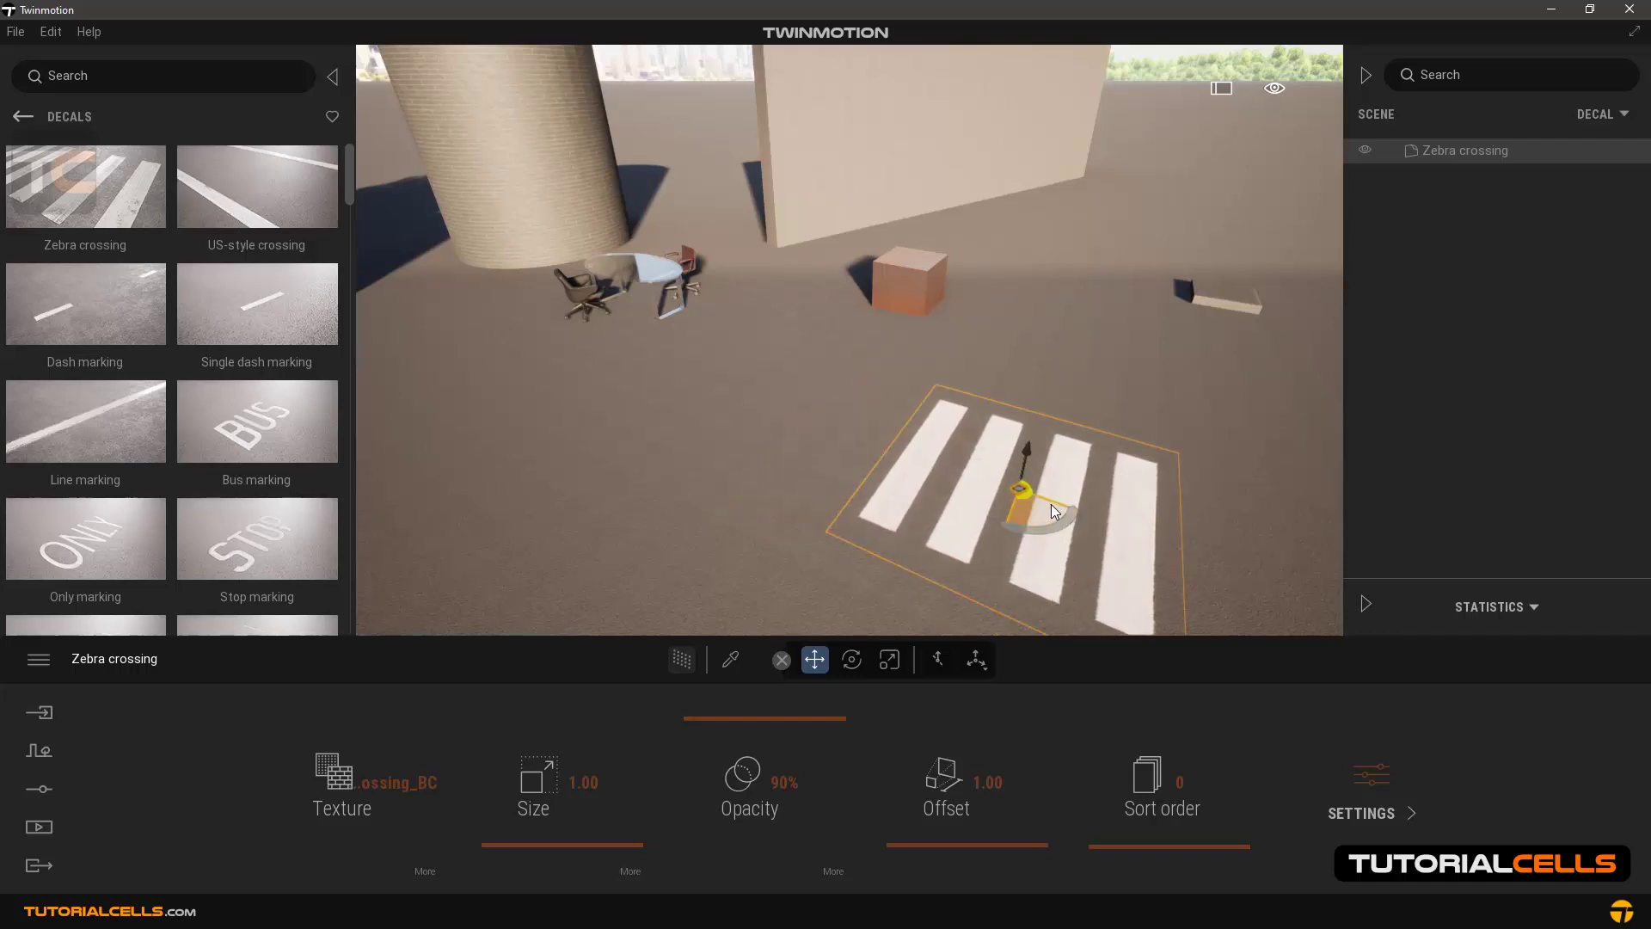
Copy the zebra crossing toward the table as 2 instances spaced 2.66 m apart, forming one continuous crossing.
left_click_drag(1052, 502, 823, 424)
left_click_drag(793, 349, 1120, 346)
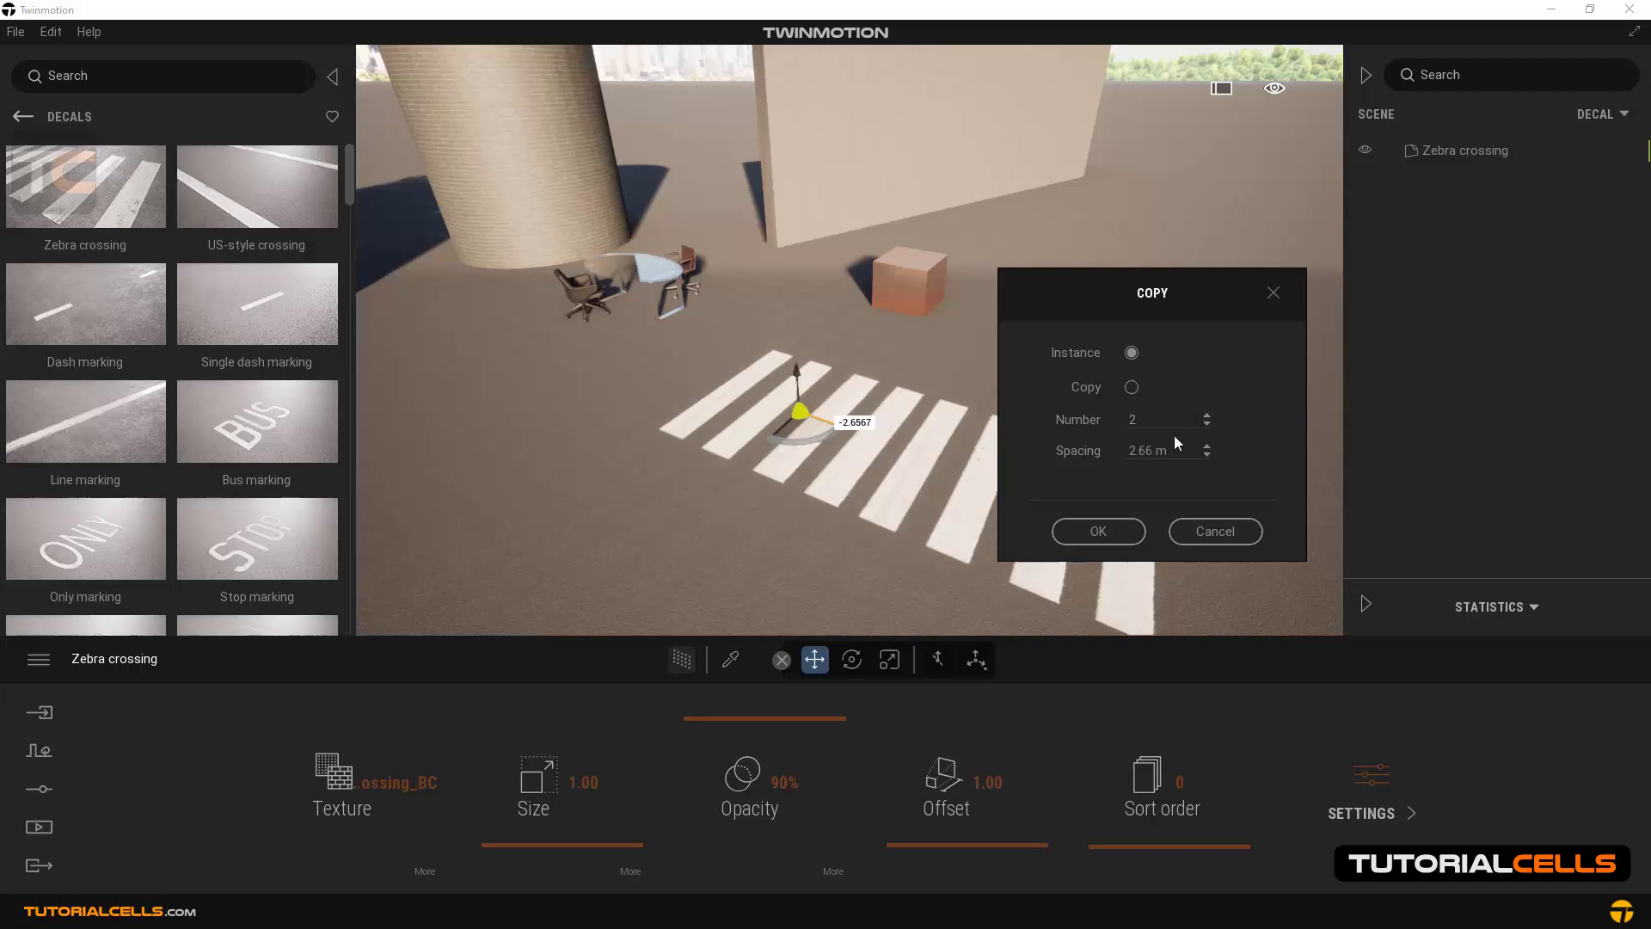
left_click(1089, 523)
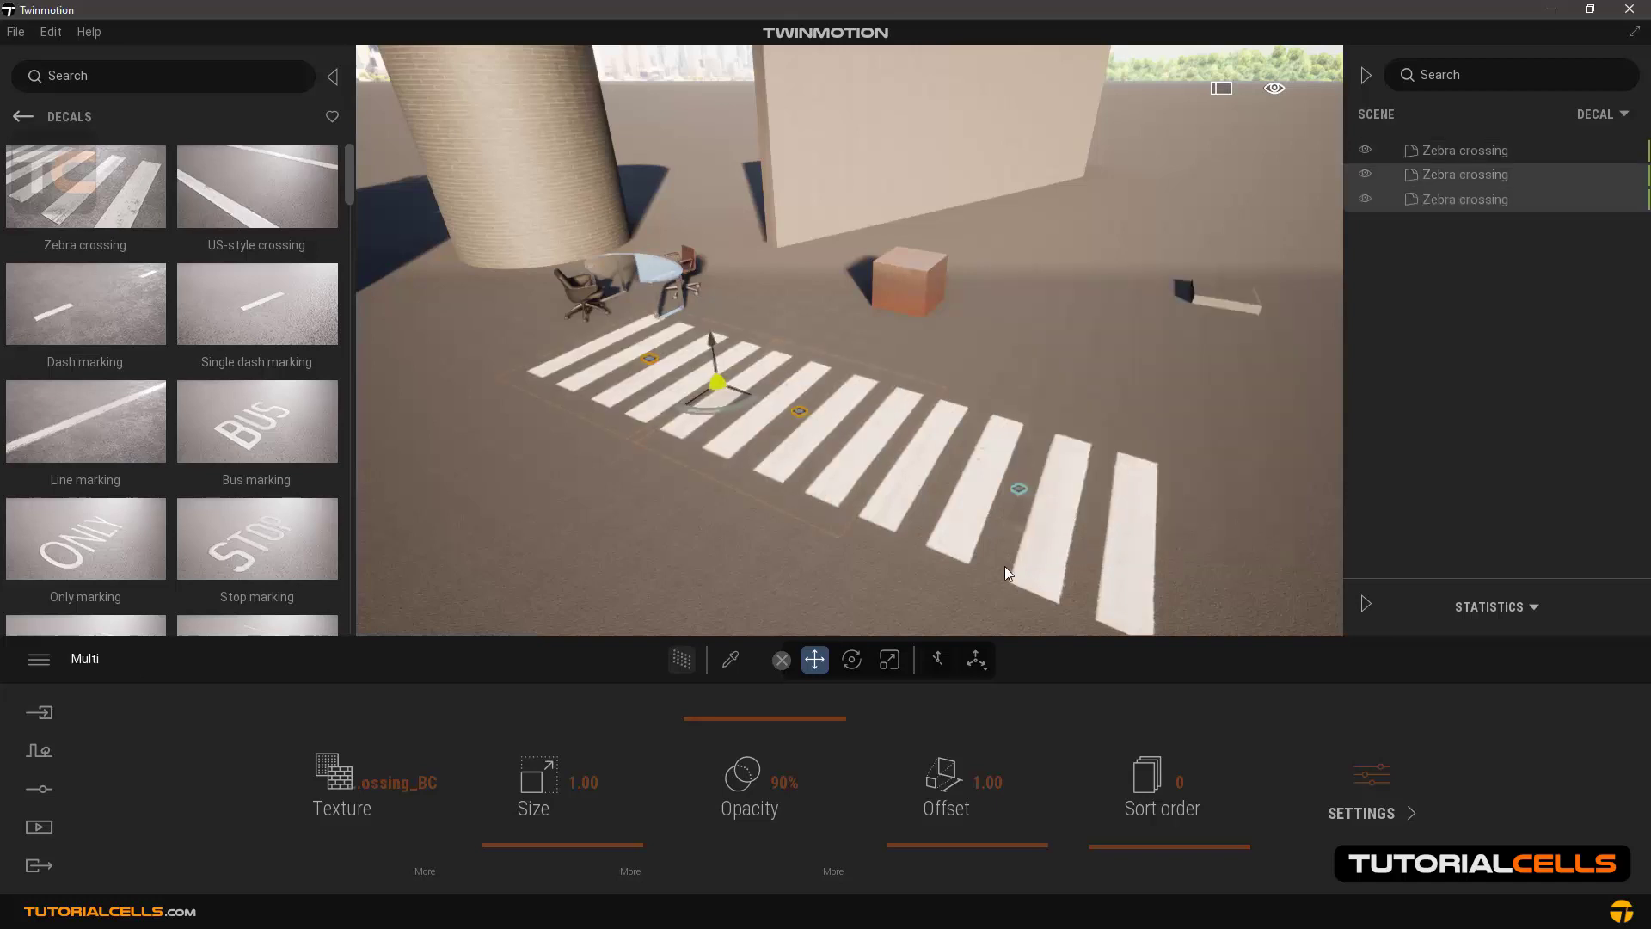
Set the opacity of the two copied zebra crossings to 100% and deselect them.
mouse_move(738, 720)
left_mouse_down()
mouse_move(759, 856)
mouse_move(763, 704)
left_mouse_up()
scroll(861, 376, "down", 3)
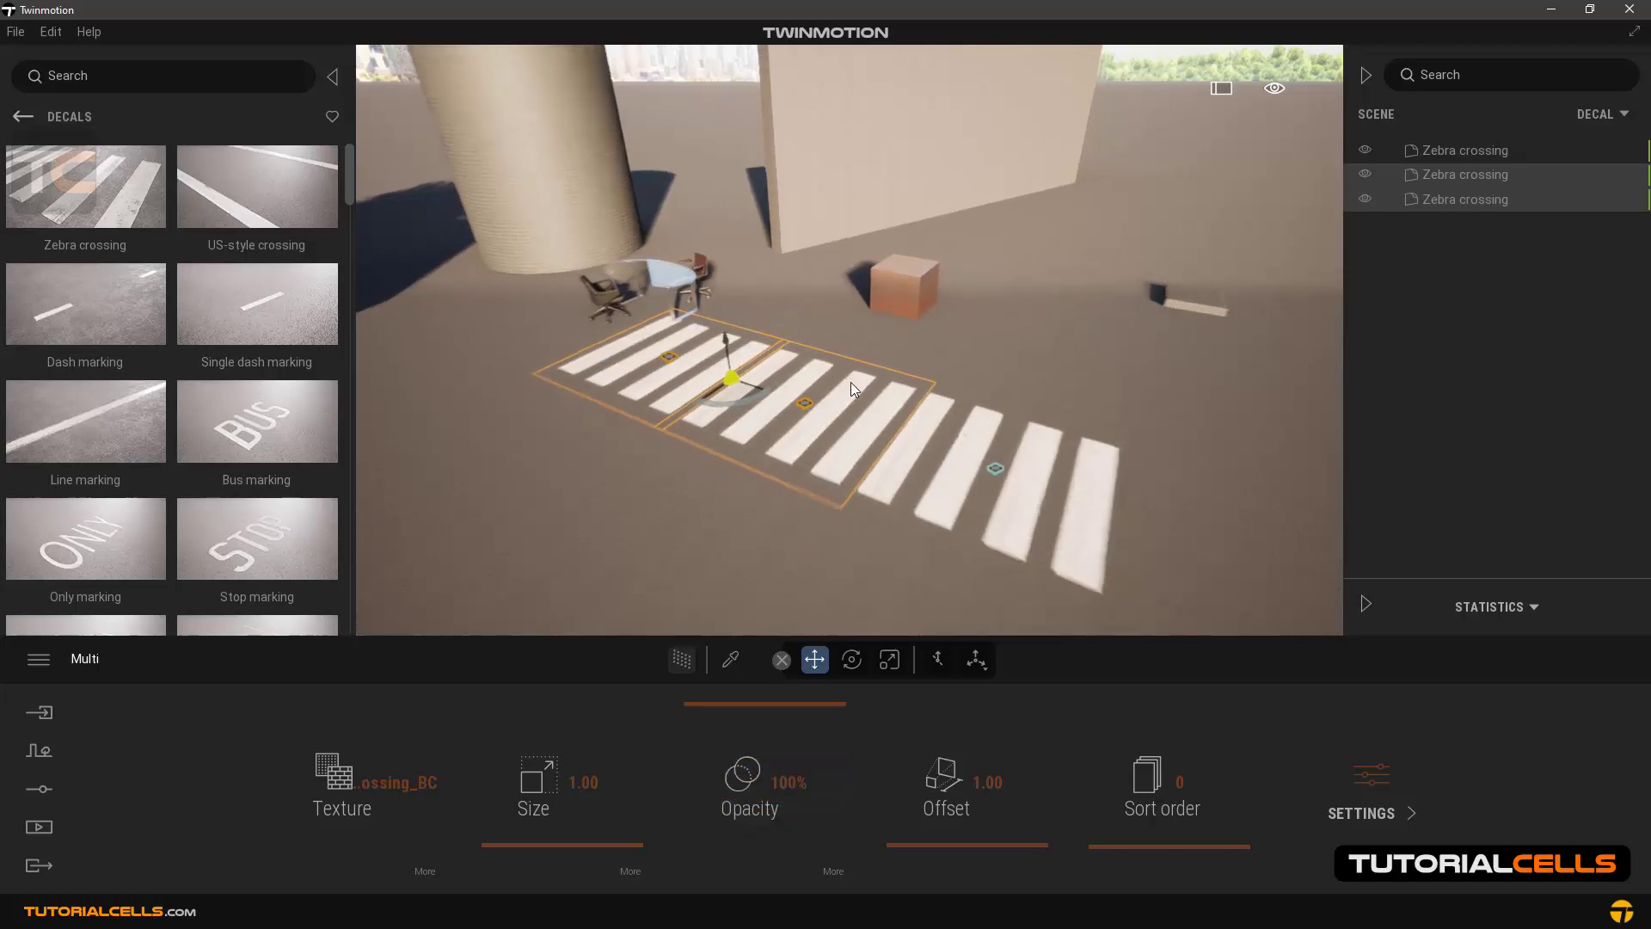
left_click(695, 493)
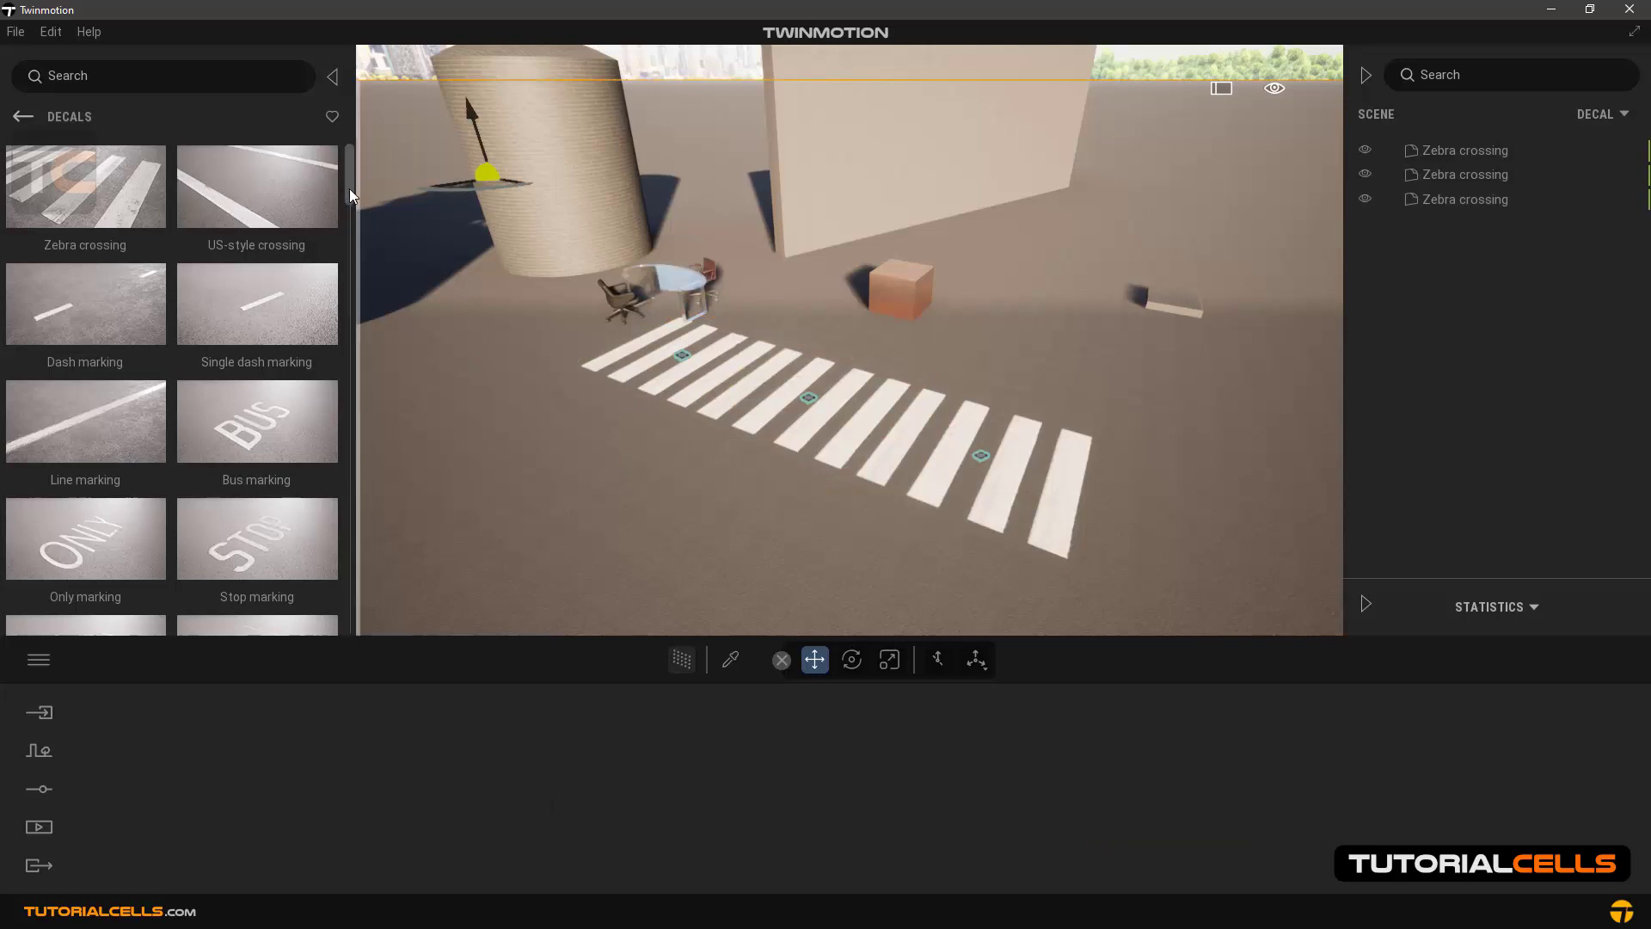
Place a Dash marking and a Bus marking decal on the ground beside the zebra crossing.
scroll(350, 189, "down", 1)
left_click_drag(107, 215, 444, 546)
scroll(452, 504, "down", 3)
left_click_drag(611, 500, 722, 500)
scroll(256, 478, "down", 2)
left_click_drag(256, 487, 951, 405)
key("Delete")
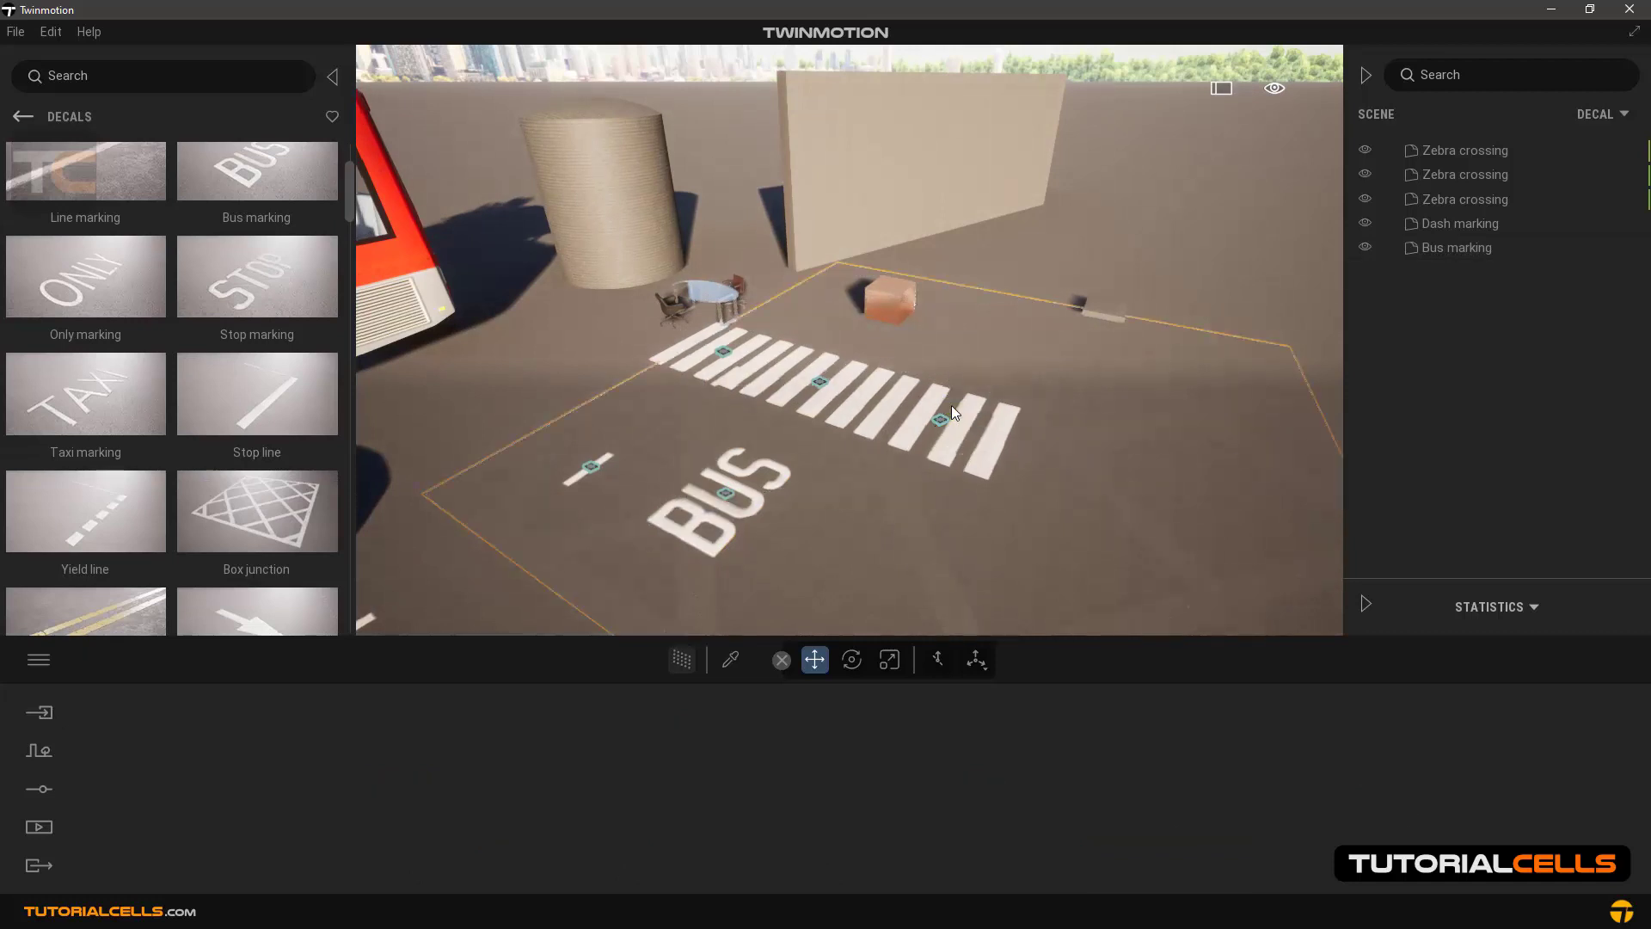
Place an Arrow: straight-ahead decal on the ground between the bus and the zebra crossing.
scroll(239, 422, "down", 2)
left_click_drag(240, 491, 519, 478)
scroll(258, 464, "down", 2)
scroll(396, 449, "down", 2)
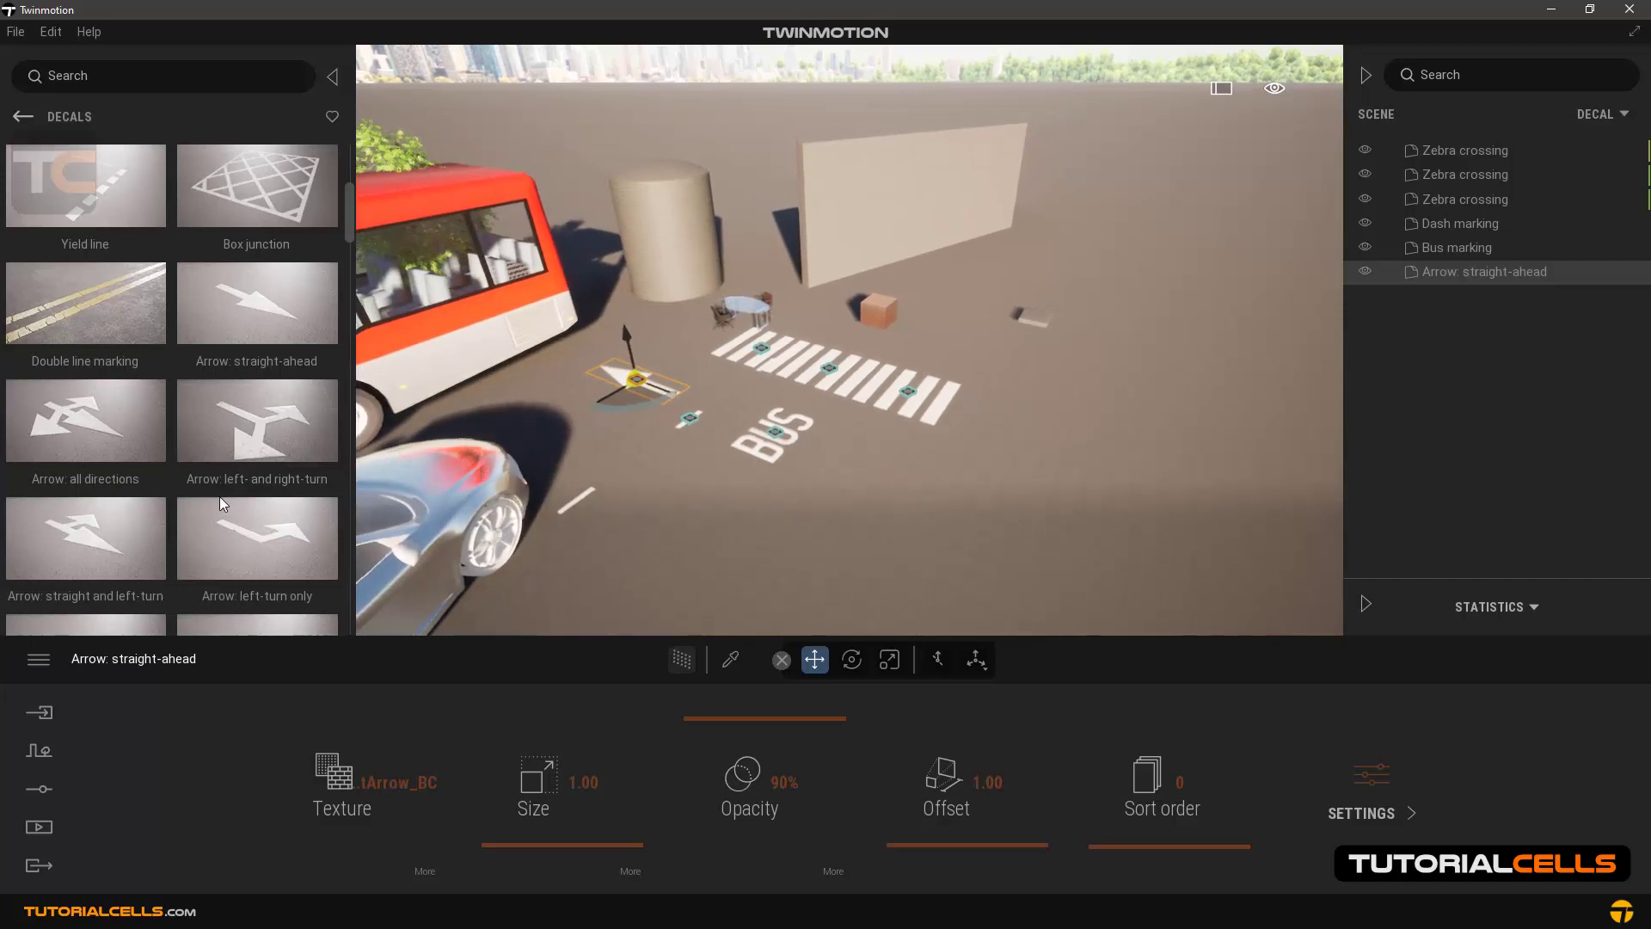
Place a Double line marking decal on the ground so that it runs across the low slab beyond the cube.
scroll(215, 498, "down", 2)
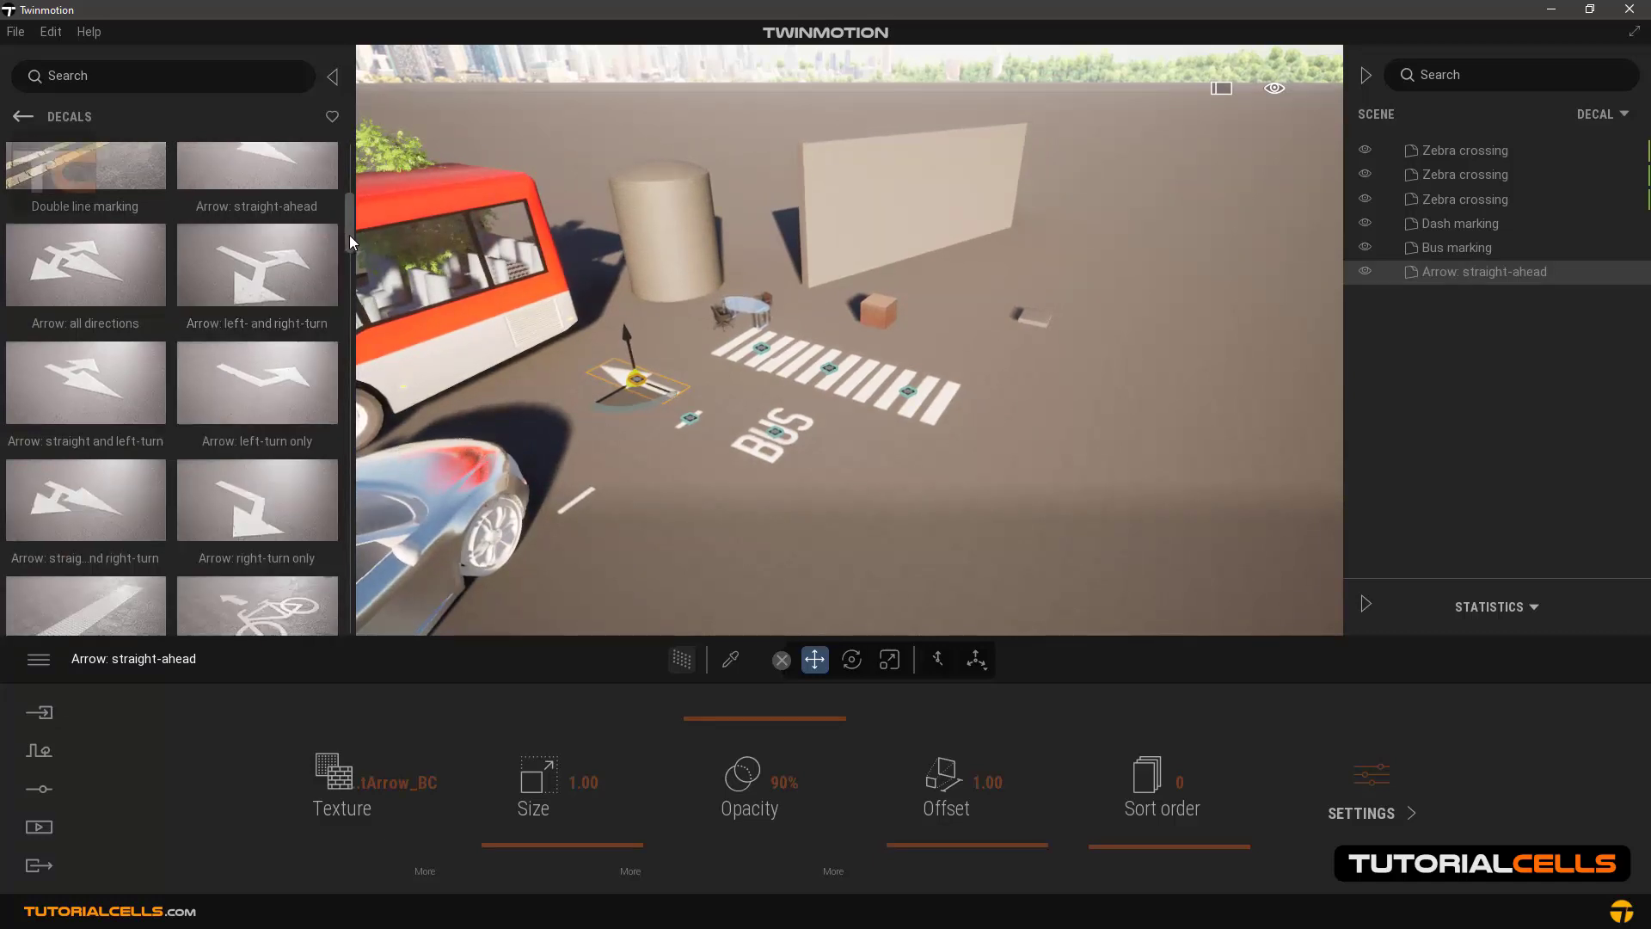
scroll(347, 228, "up", 2)
left_click_drag(32, 325, 1025, 331)
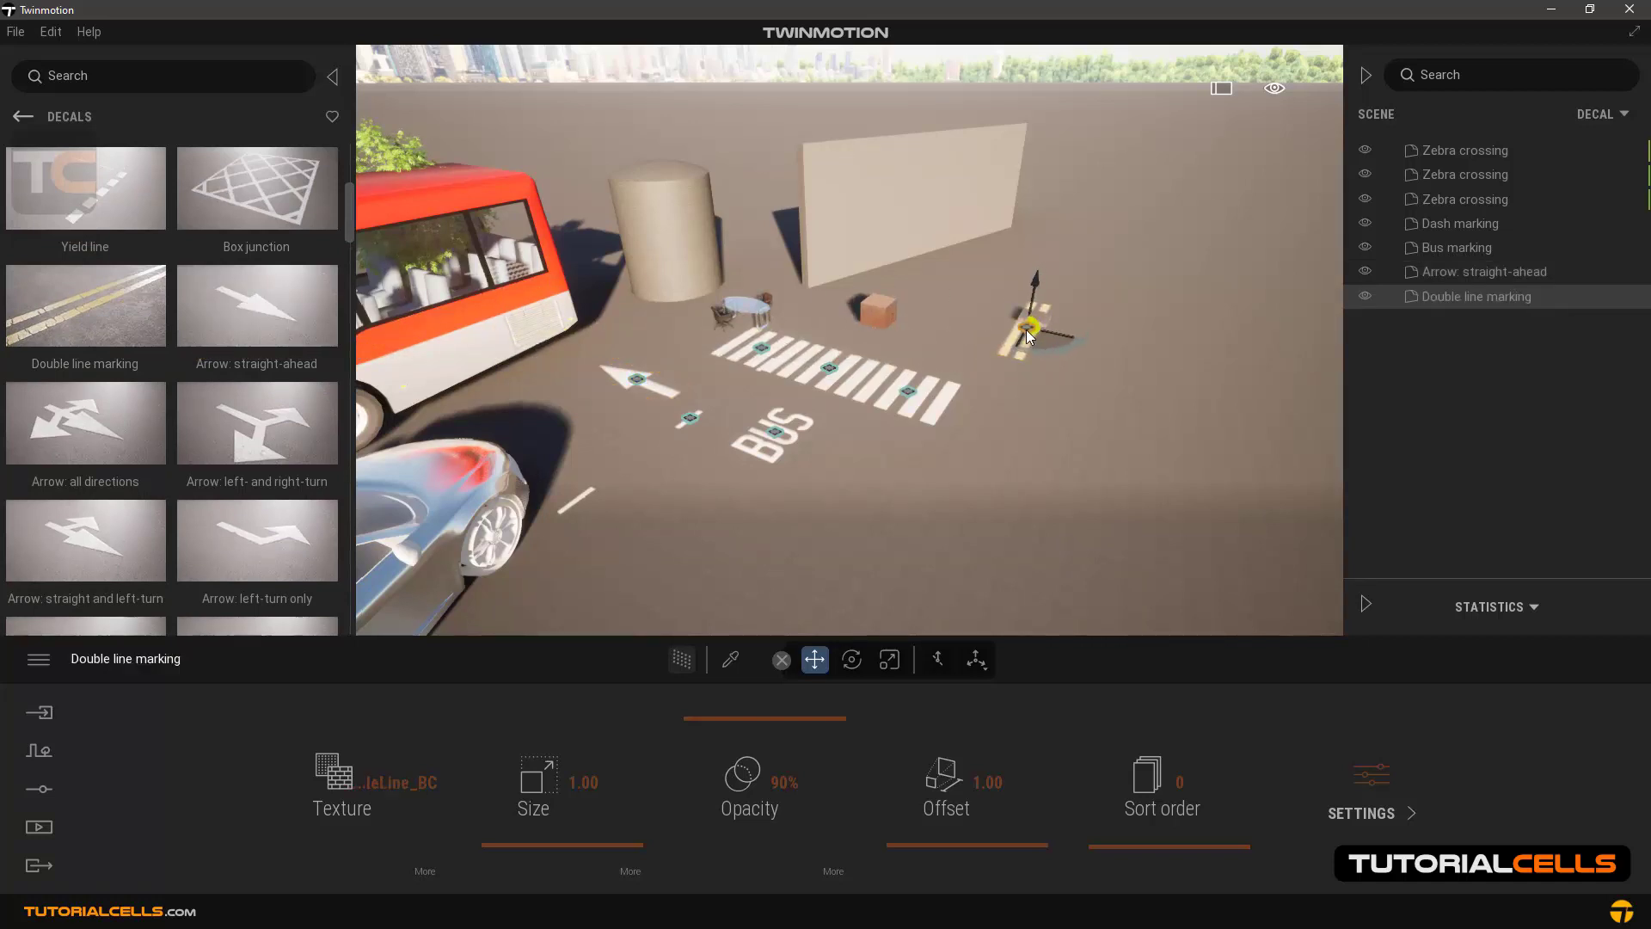
key("f")
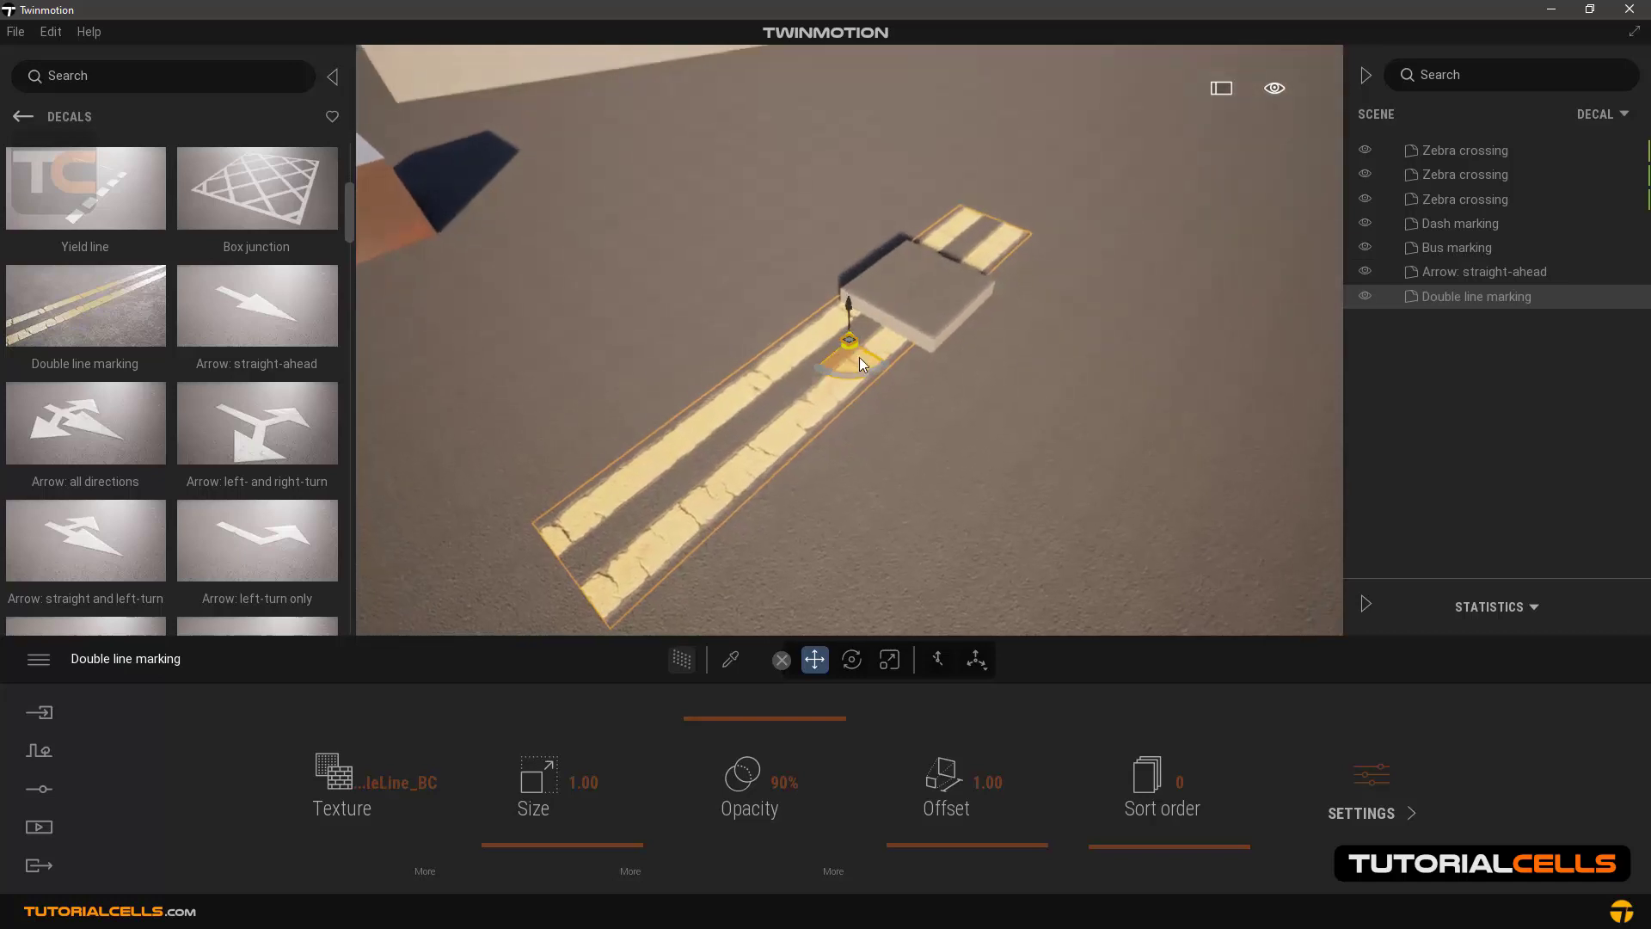
left_click_drag(869, 355, 876, 350)
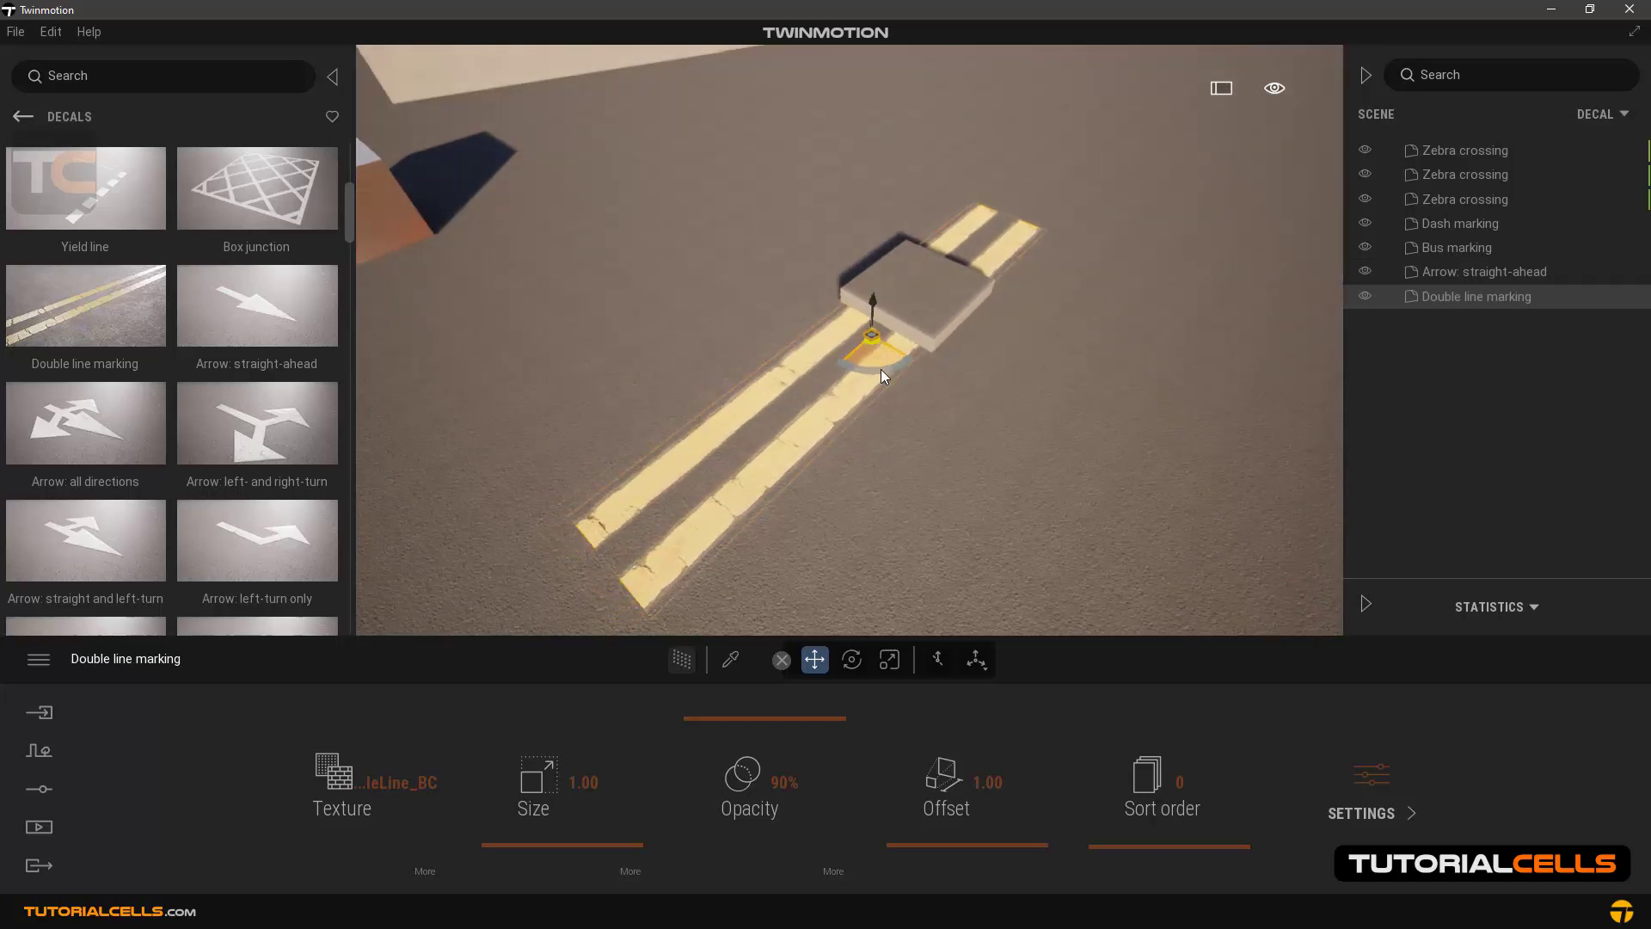
Set the double line marking's offset to 26.82 so that it projects onto the low slab.
scroll(854, 421, "up", 2)
middle_click_drag(853, 420, 850, 365, "shift")
scroll(854, 420, "up", 2)
scroll(858, 465, "down", 2)
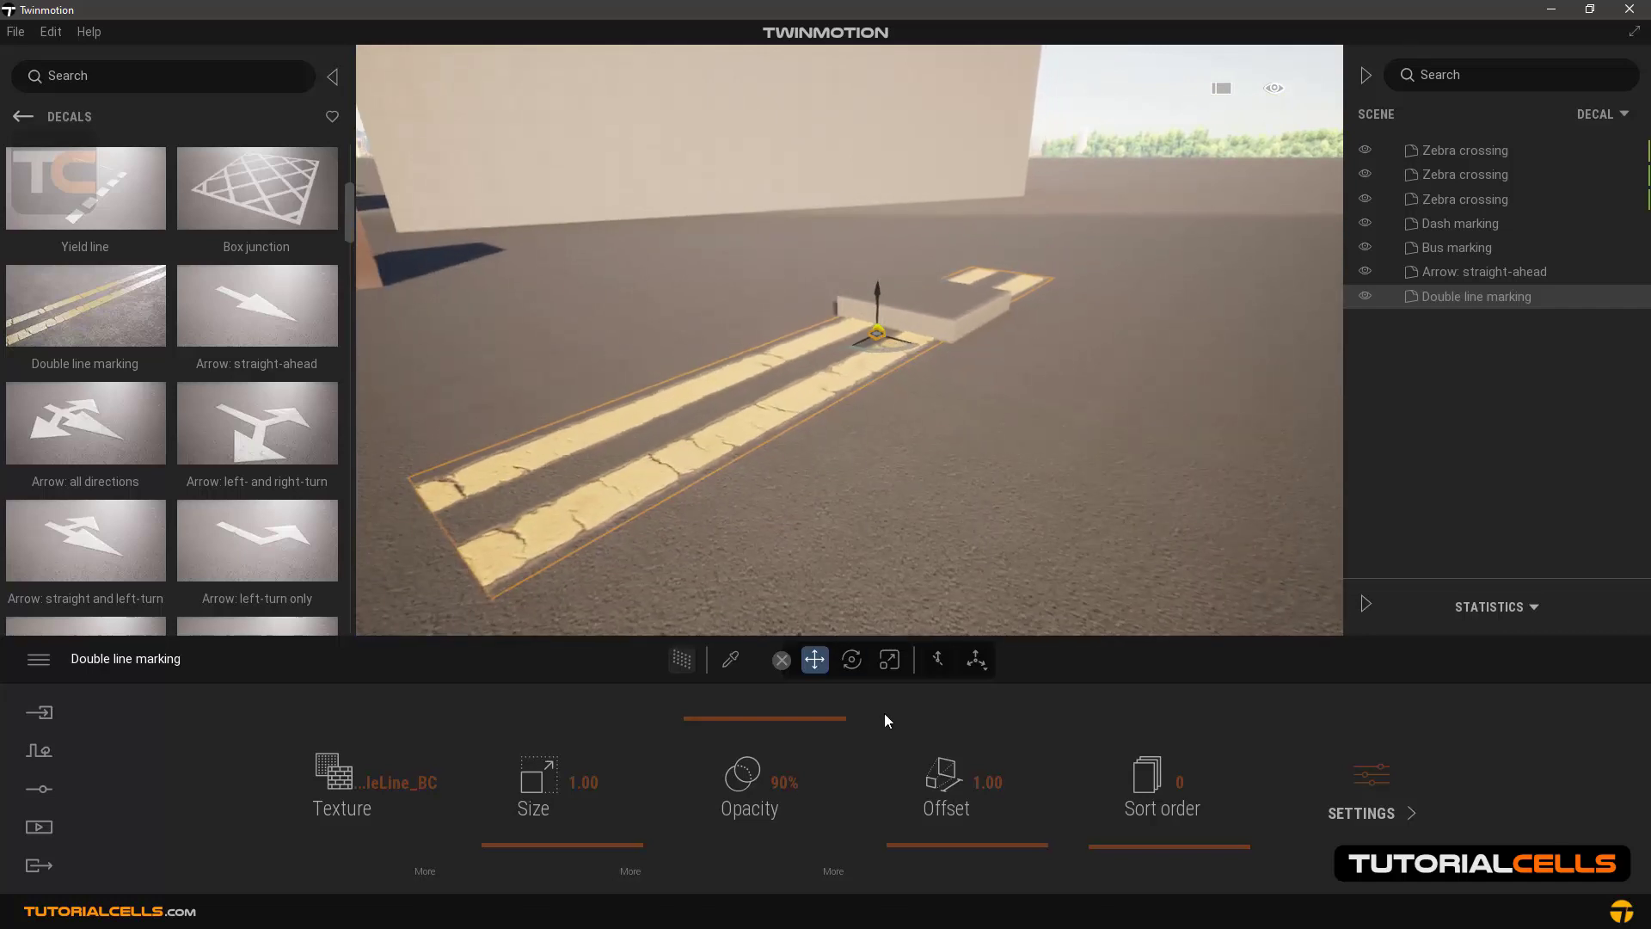
left_click_drag(898, 843, 924, 747)
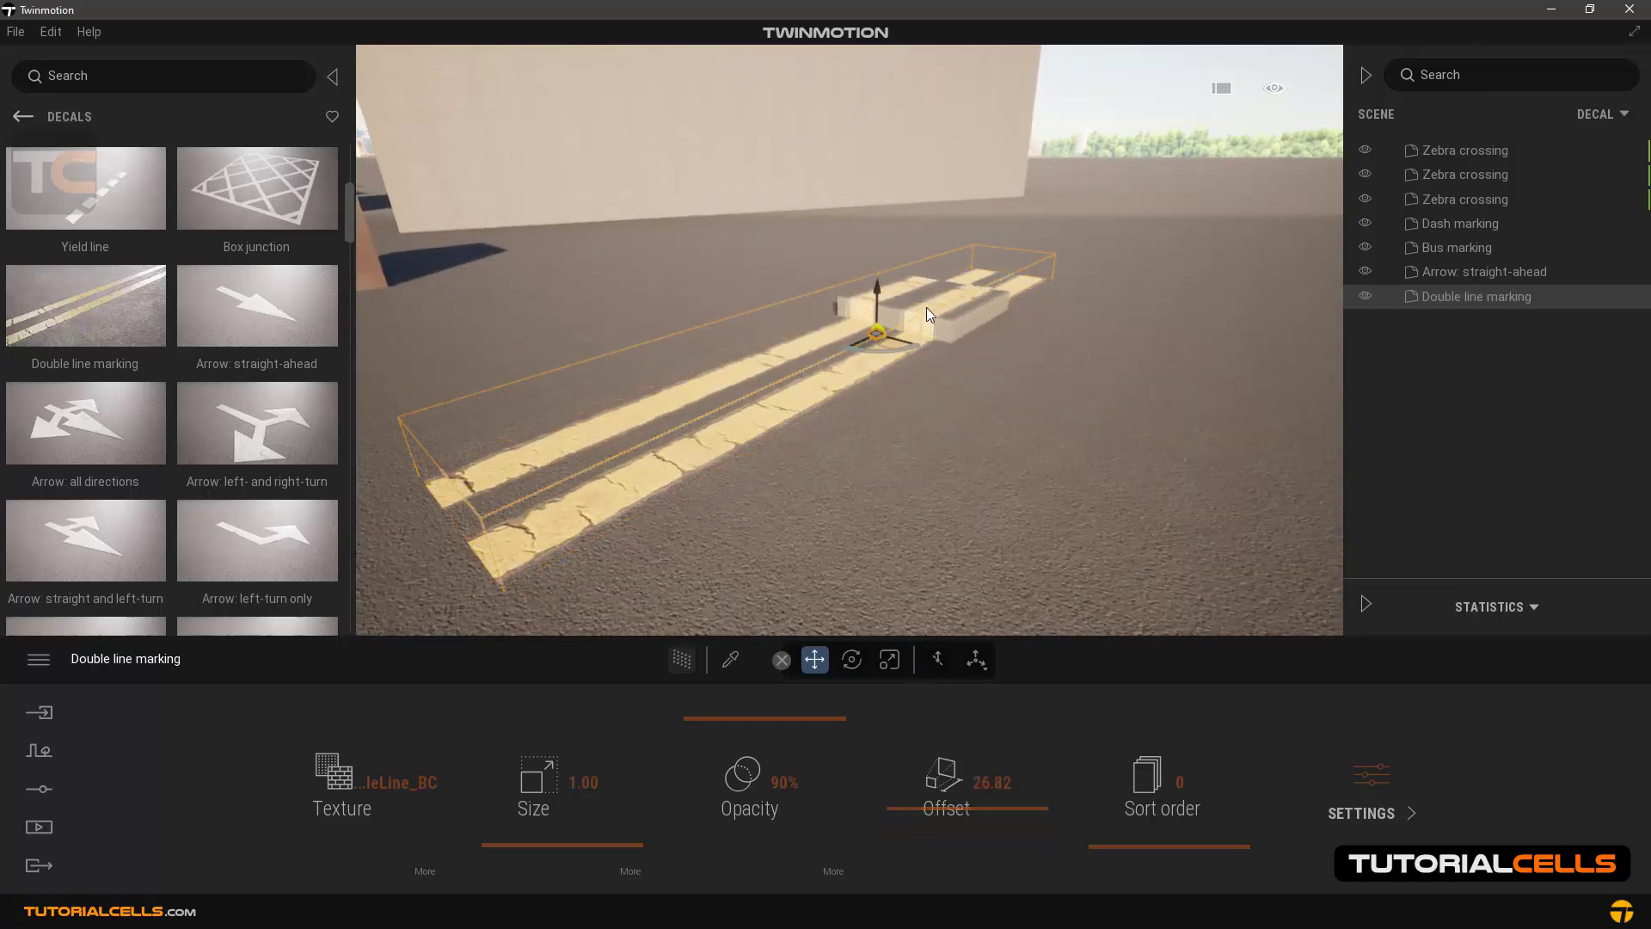
middle_click_drag(925, 430, 890, 374, "shift")
left_click_drag(931, 370, 772, 327)
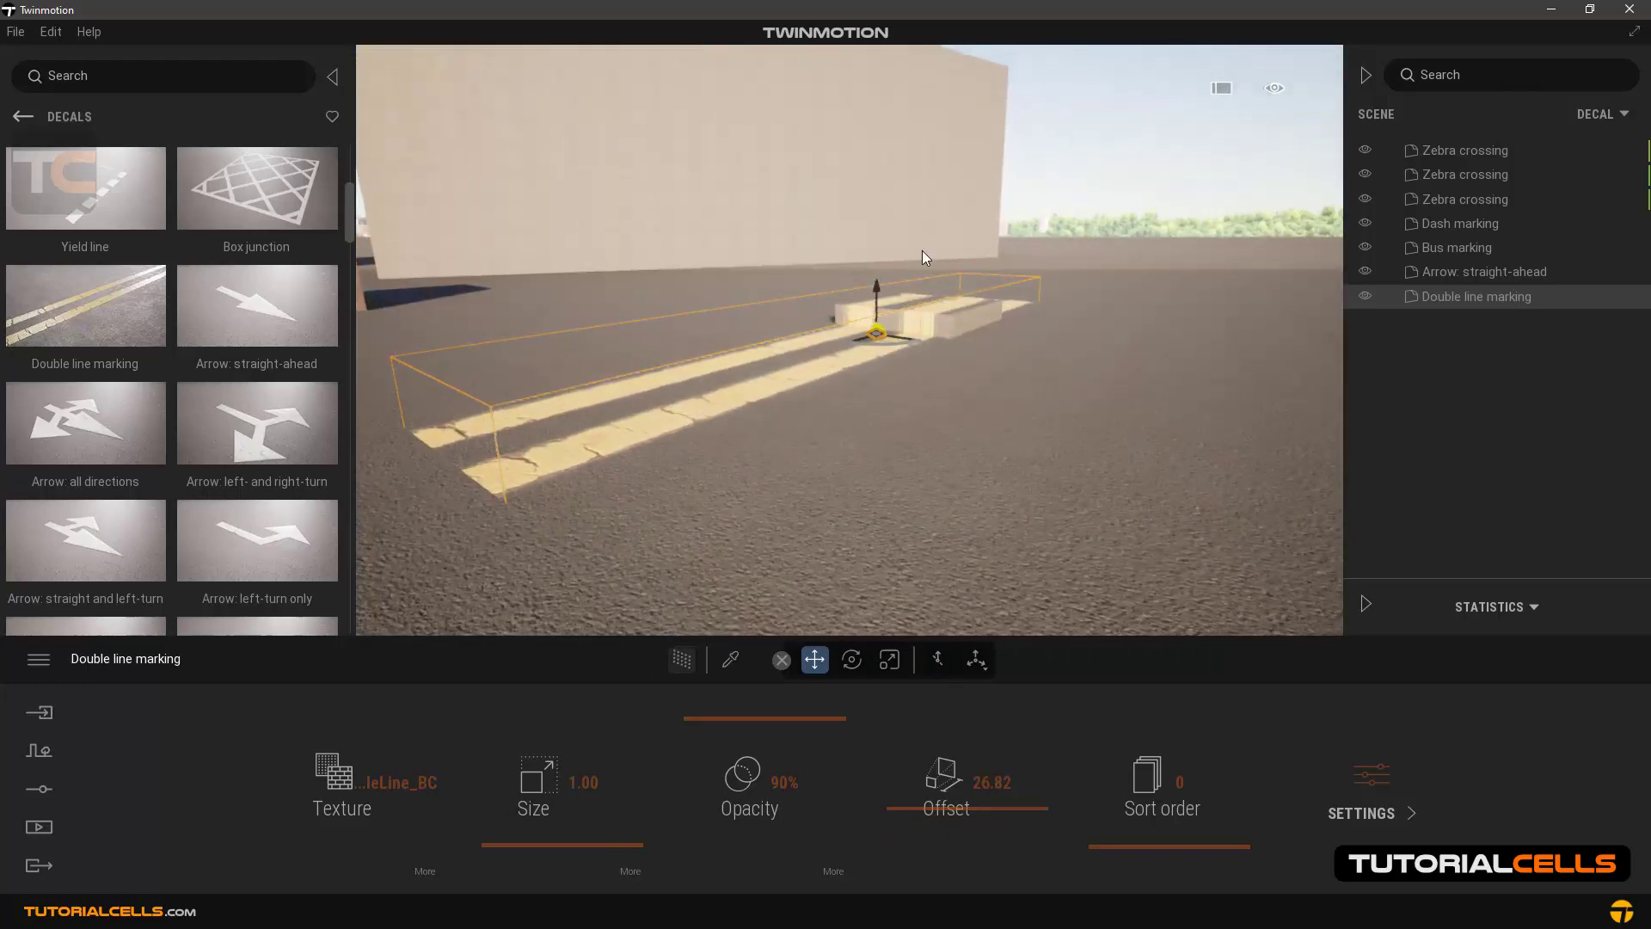
left_click_drag(916, 256, 898, 262)
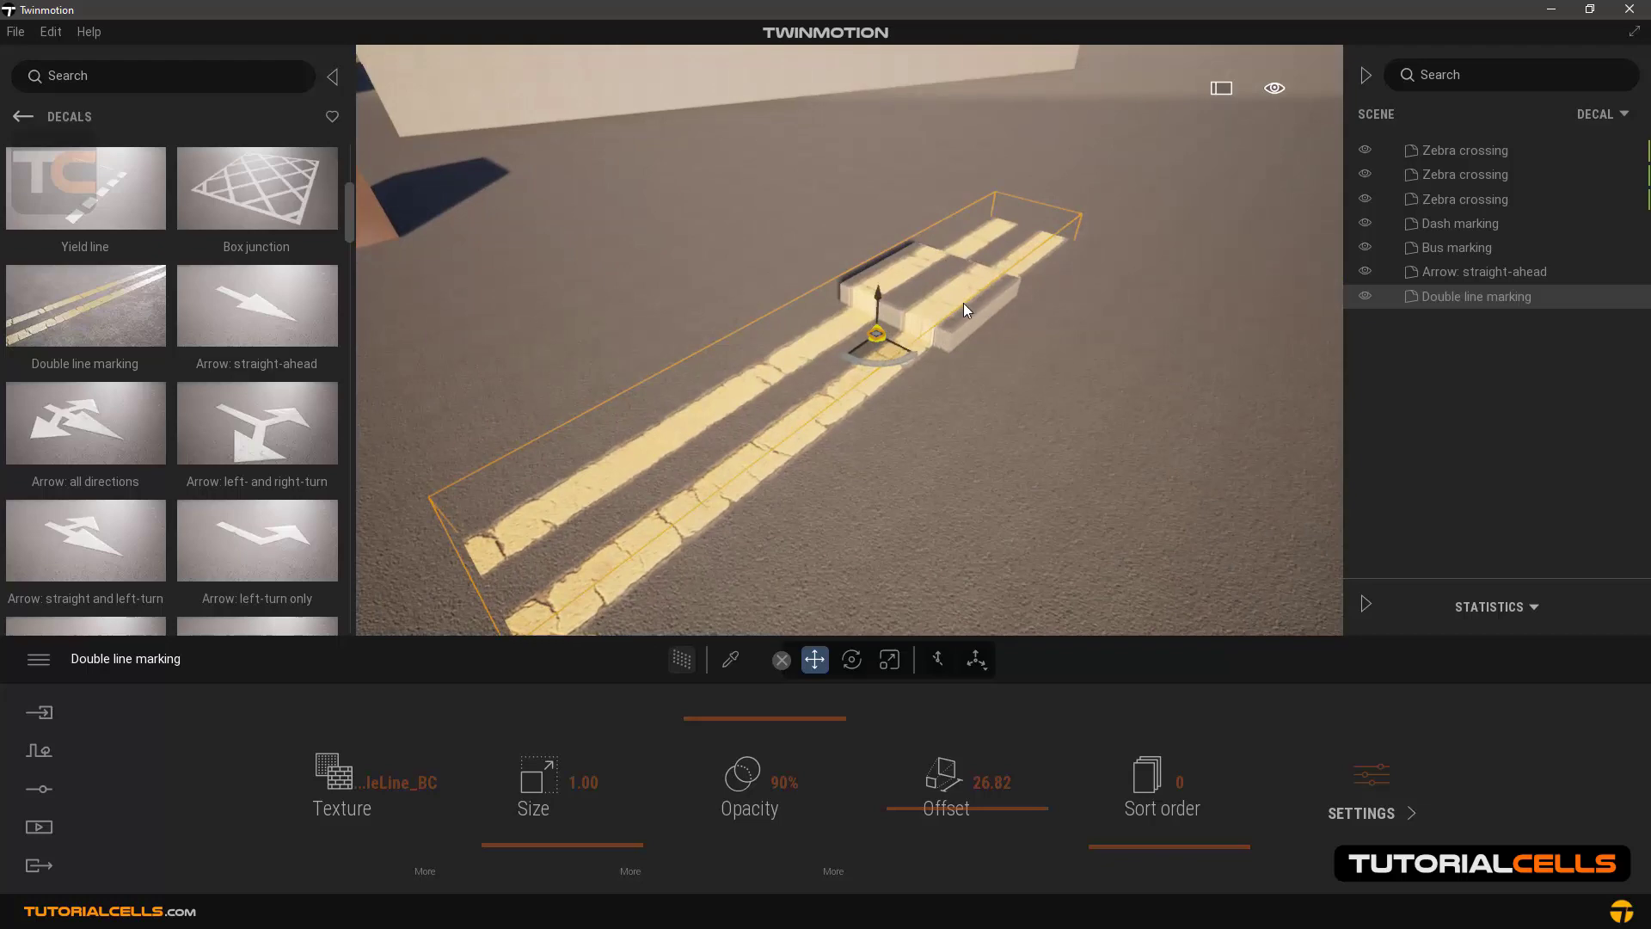
left_click_drag(972, 303, 976, 421)
middle_click_drag(915, 301, 964, 353, "shift")
Place a Graffiti 9 decal on the curved brick surface of the cylinder.
scroll(915, 301, "down", 6)
middle_click_drag(653, 262, 714, 344, "shift")
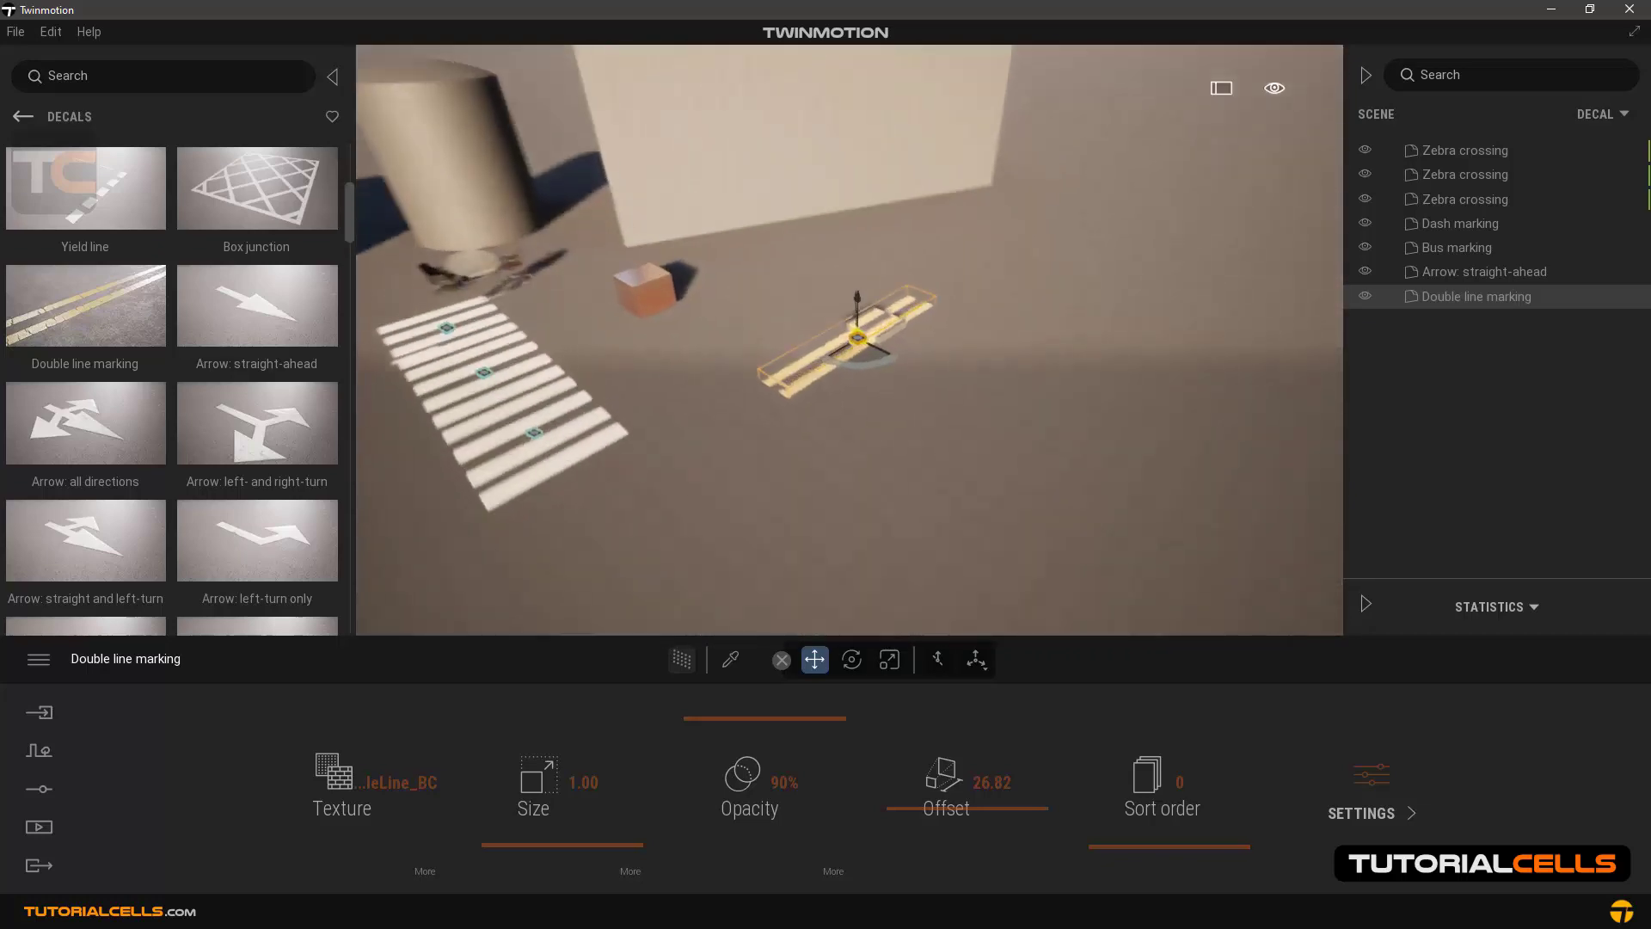
left_click_drag(620, 250, 477, 325)
middle_click_drag(478, 319, 757, 395, "shift")
right_click_drag(658, 353, 603, 340)
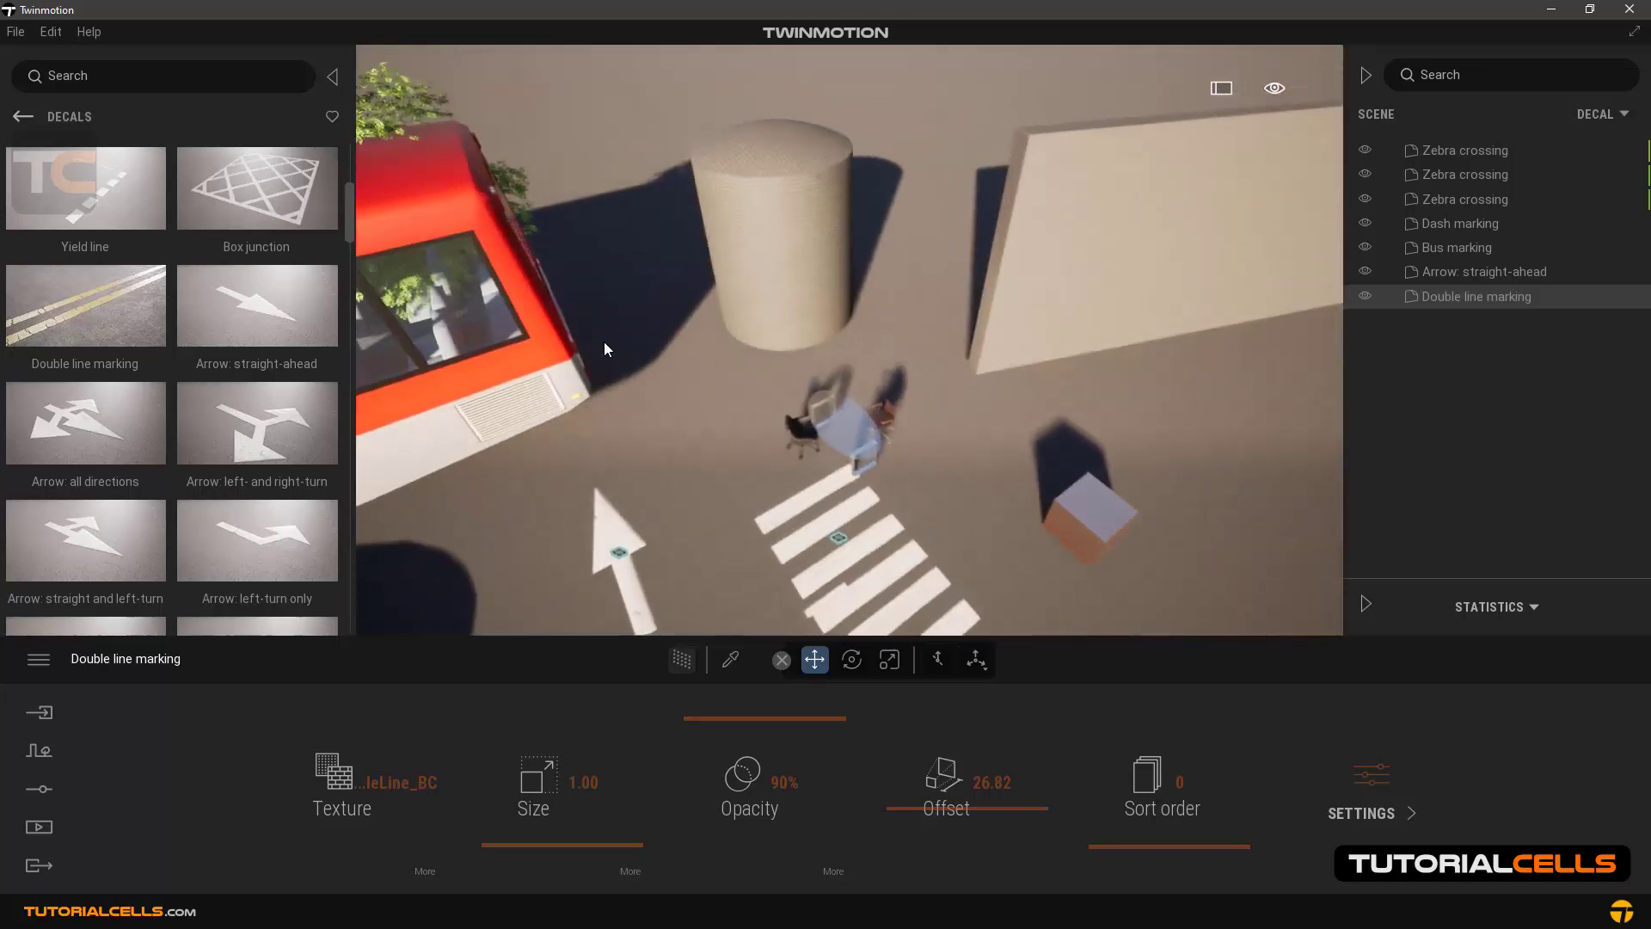
left_click_drag(352, 214, 332, 360)
scroll(93, 506, "down", 1)
left_click_drag(650, 339, 778, 269)
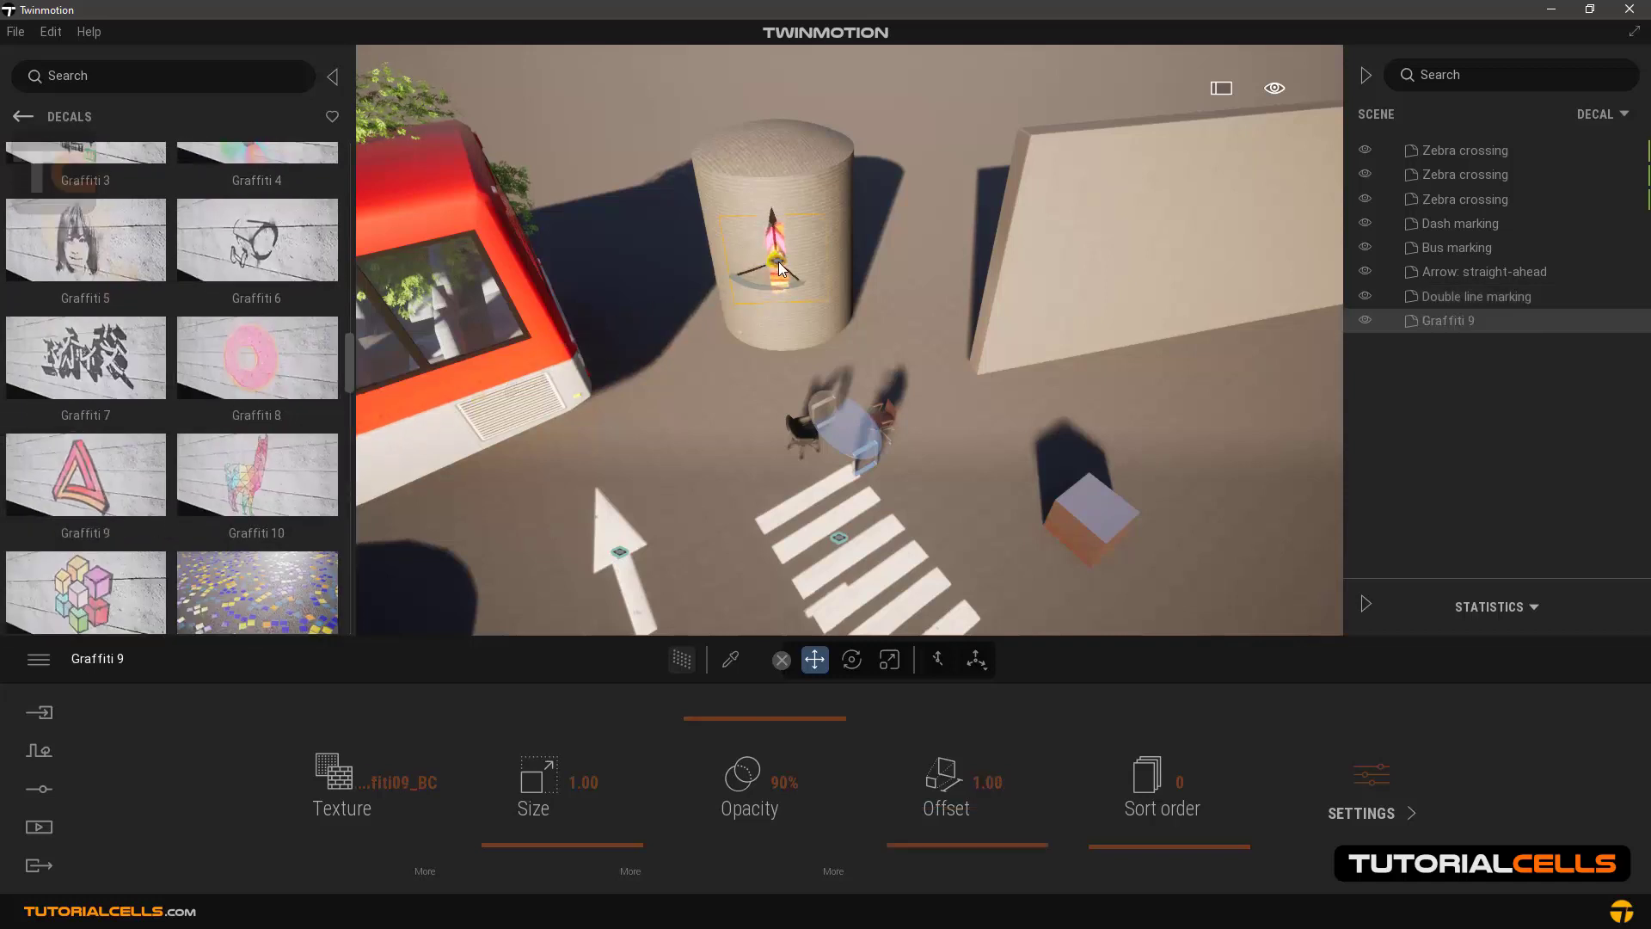
Raise the Graffiti 9 decal's offset to 81.12 so that the full image wraps onto the curved surface.
key("f")
scroll(849, 268, "down", 2)
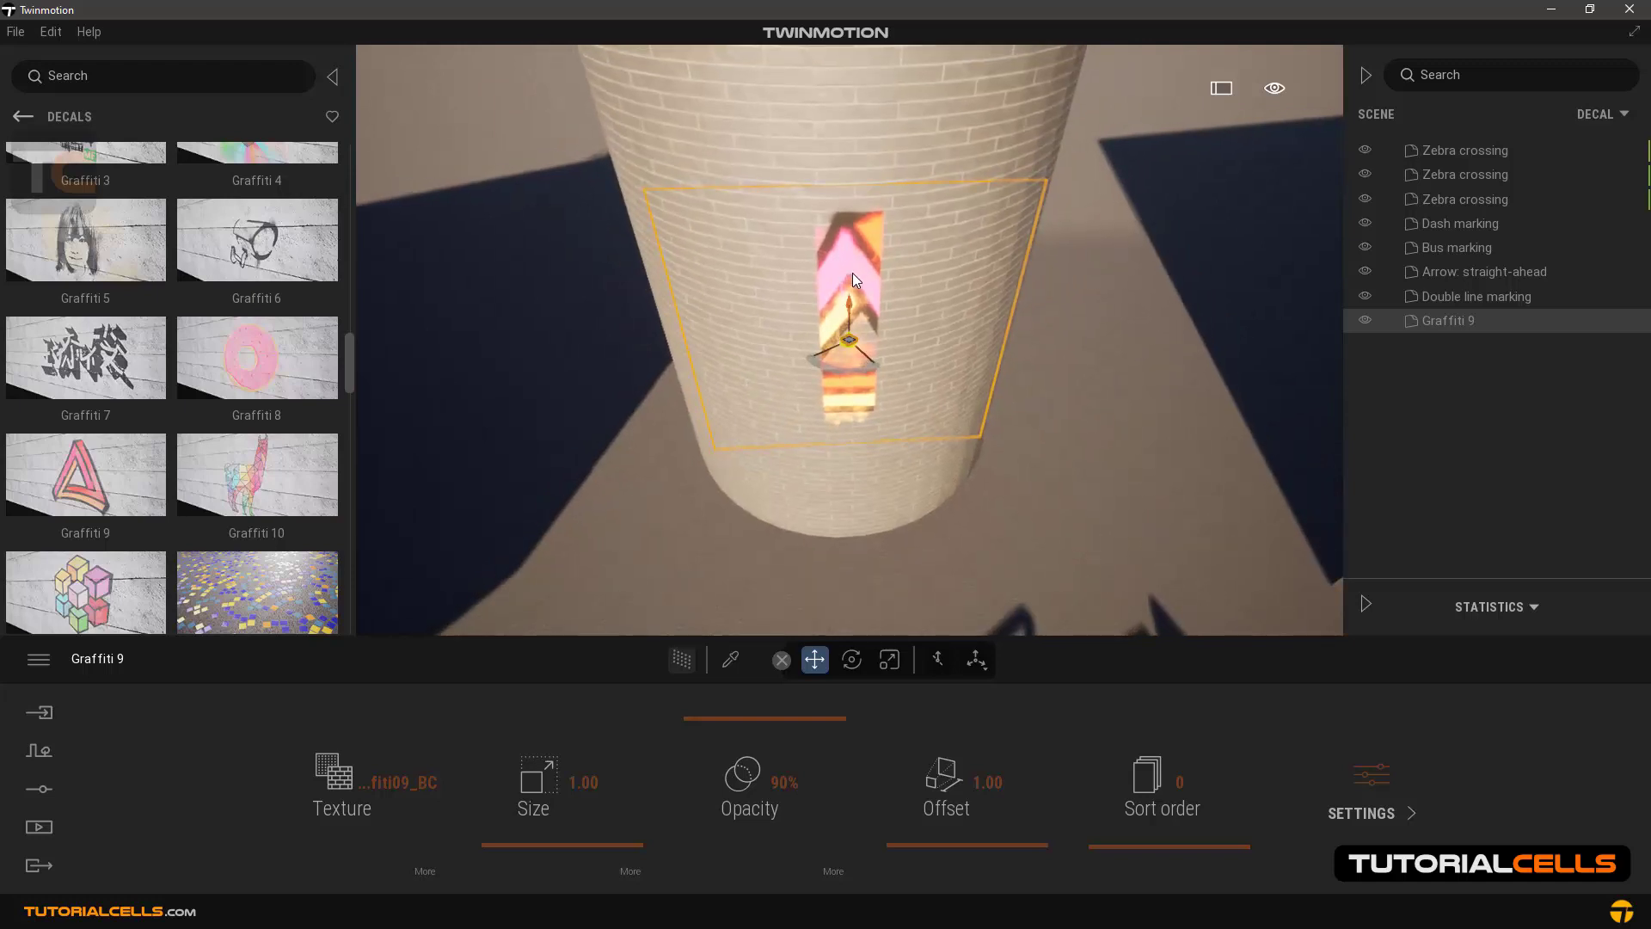
mouse_move(849, 275)
middle_mouse_down("shift")
mouse_move(688, 266)
mouse_move(859, 307)
middle_mouse_up("shift")
left_click(902, 842)
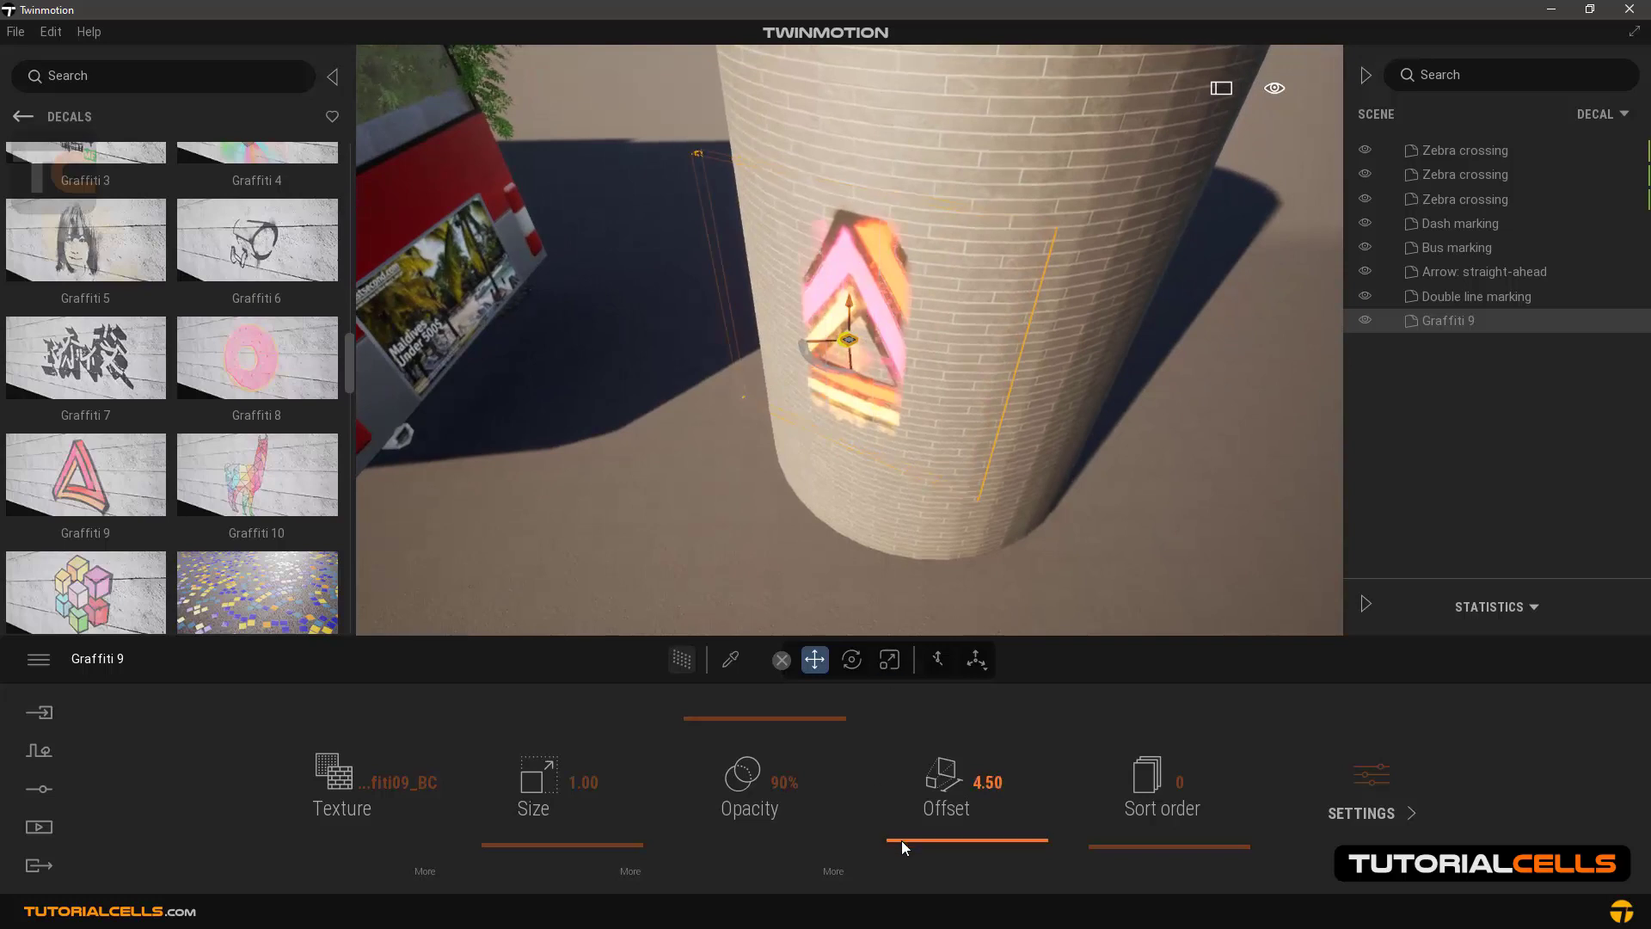
left_click_drag(902, 839, 932, 747)
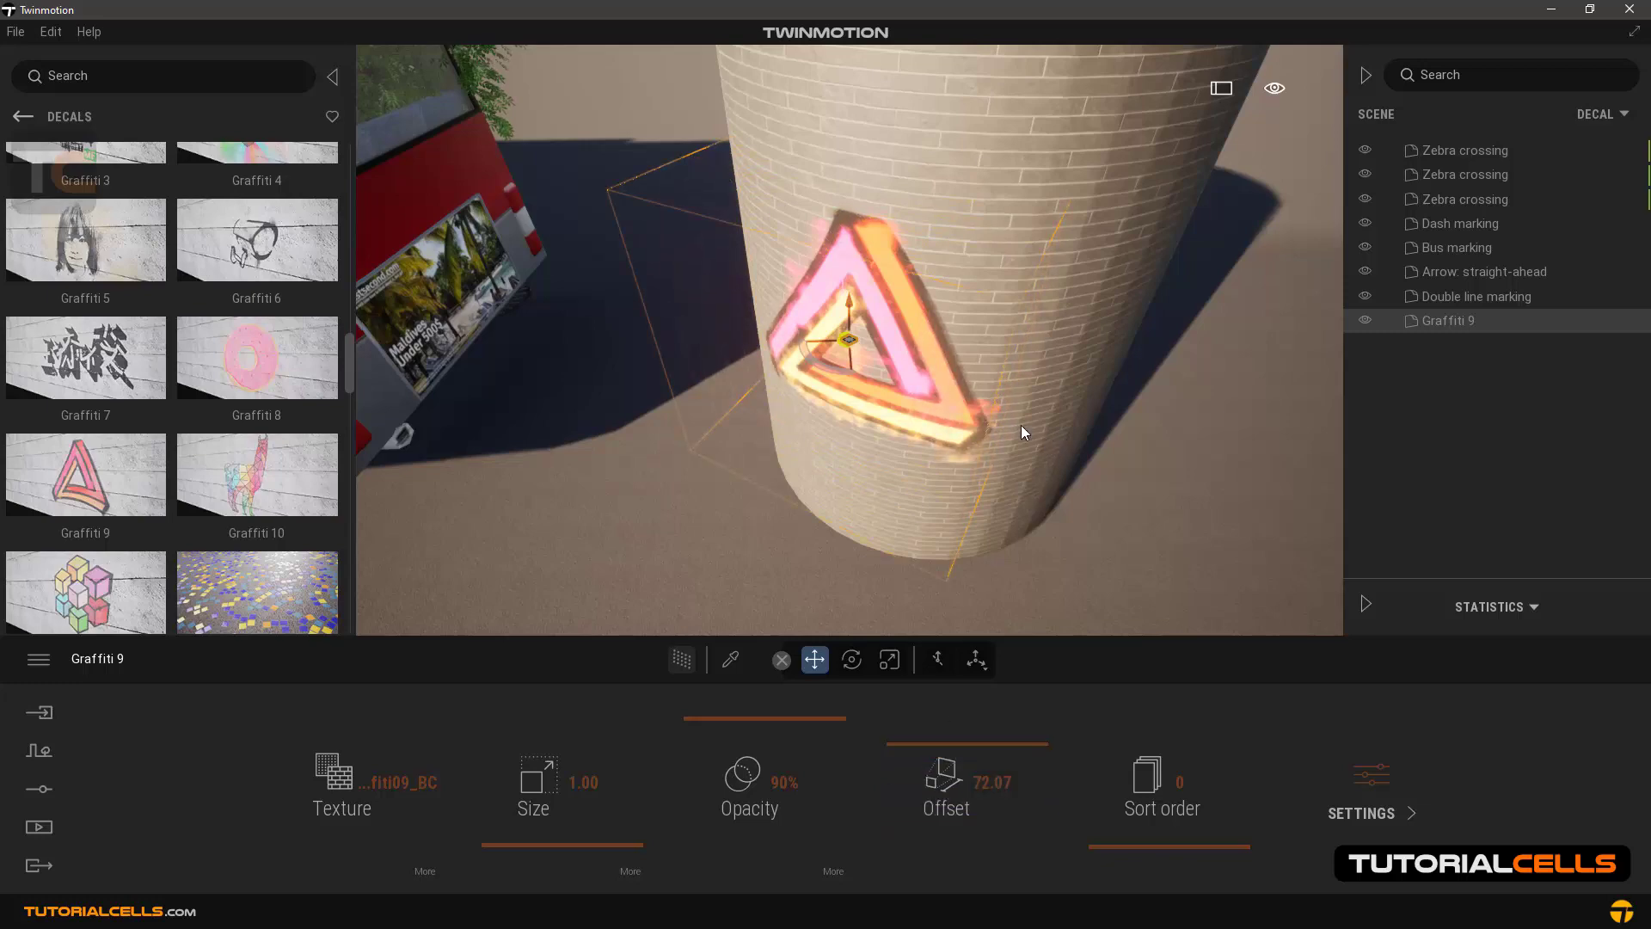
middle_click_drag(1019, 425, 905, 358, "shift")
right_click_drag(821, 436, 1049, 504)
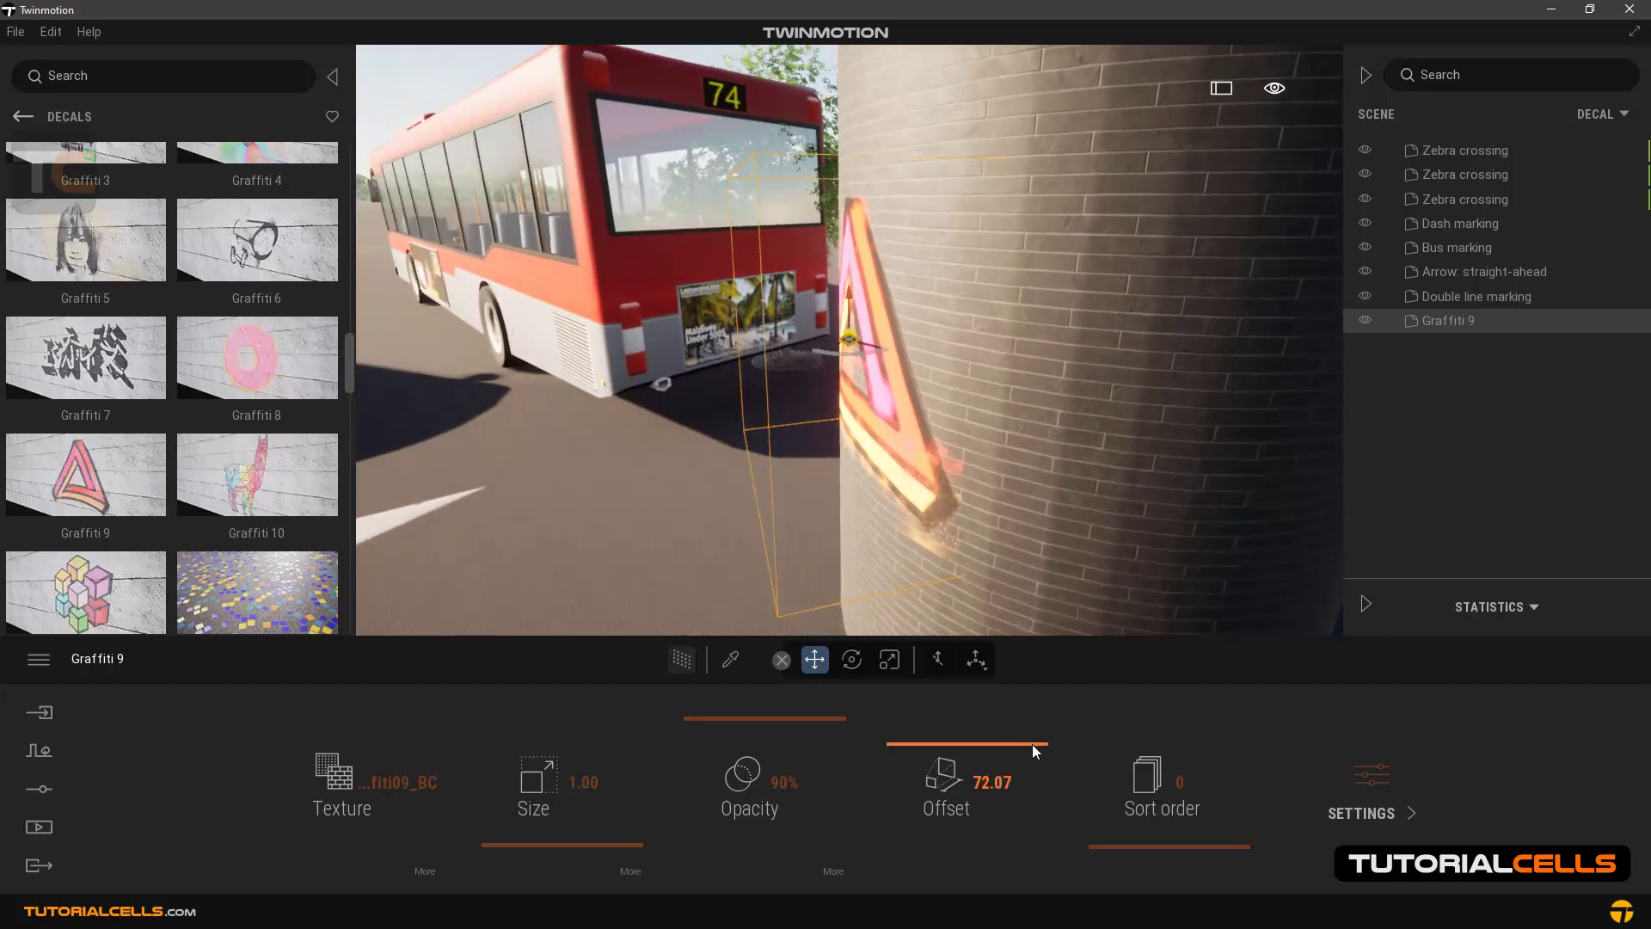
mouse_move(1030, 746)
left_mouse_down()
mouse_move(1036, 828)
mouse_move(1036, 732)
left_mouse_up()
scroll(849, 415, "down", 5)
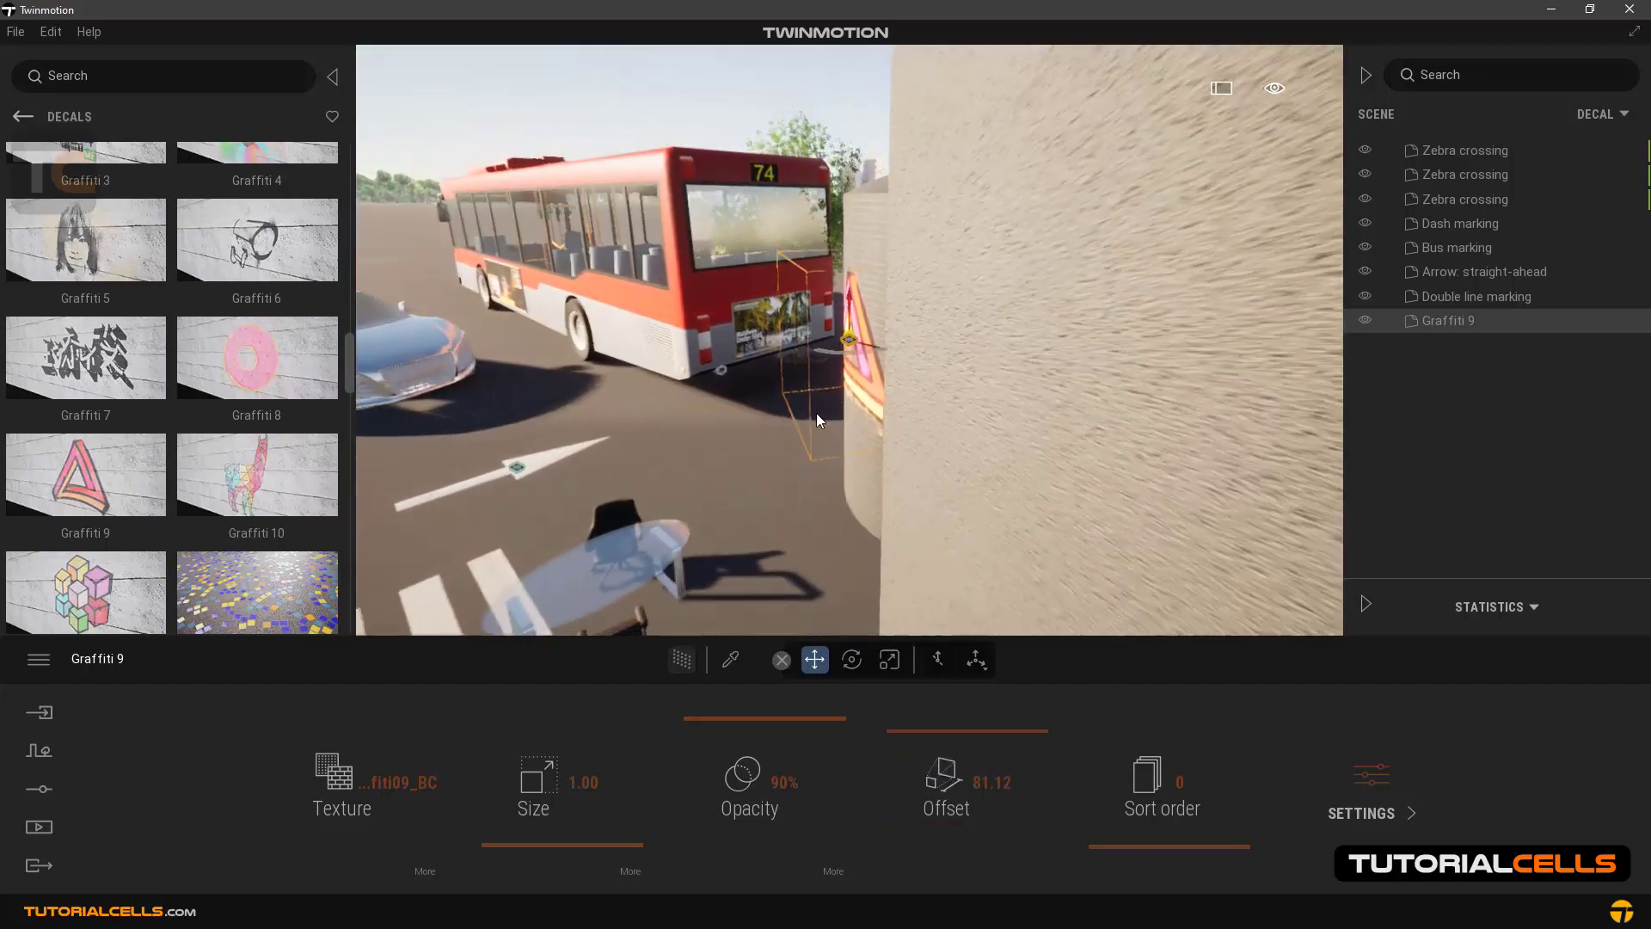
middle_click_drag(817, 412, 877, 419, "shift")
middle_click_drag(765, 411, 860, 490, "shift")
scroll(776, 469, "down", 5)
right_click_drag(778, 473, 830, 510)
scroll(836, 529, "down", 3)
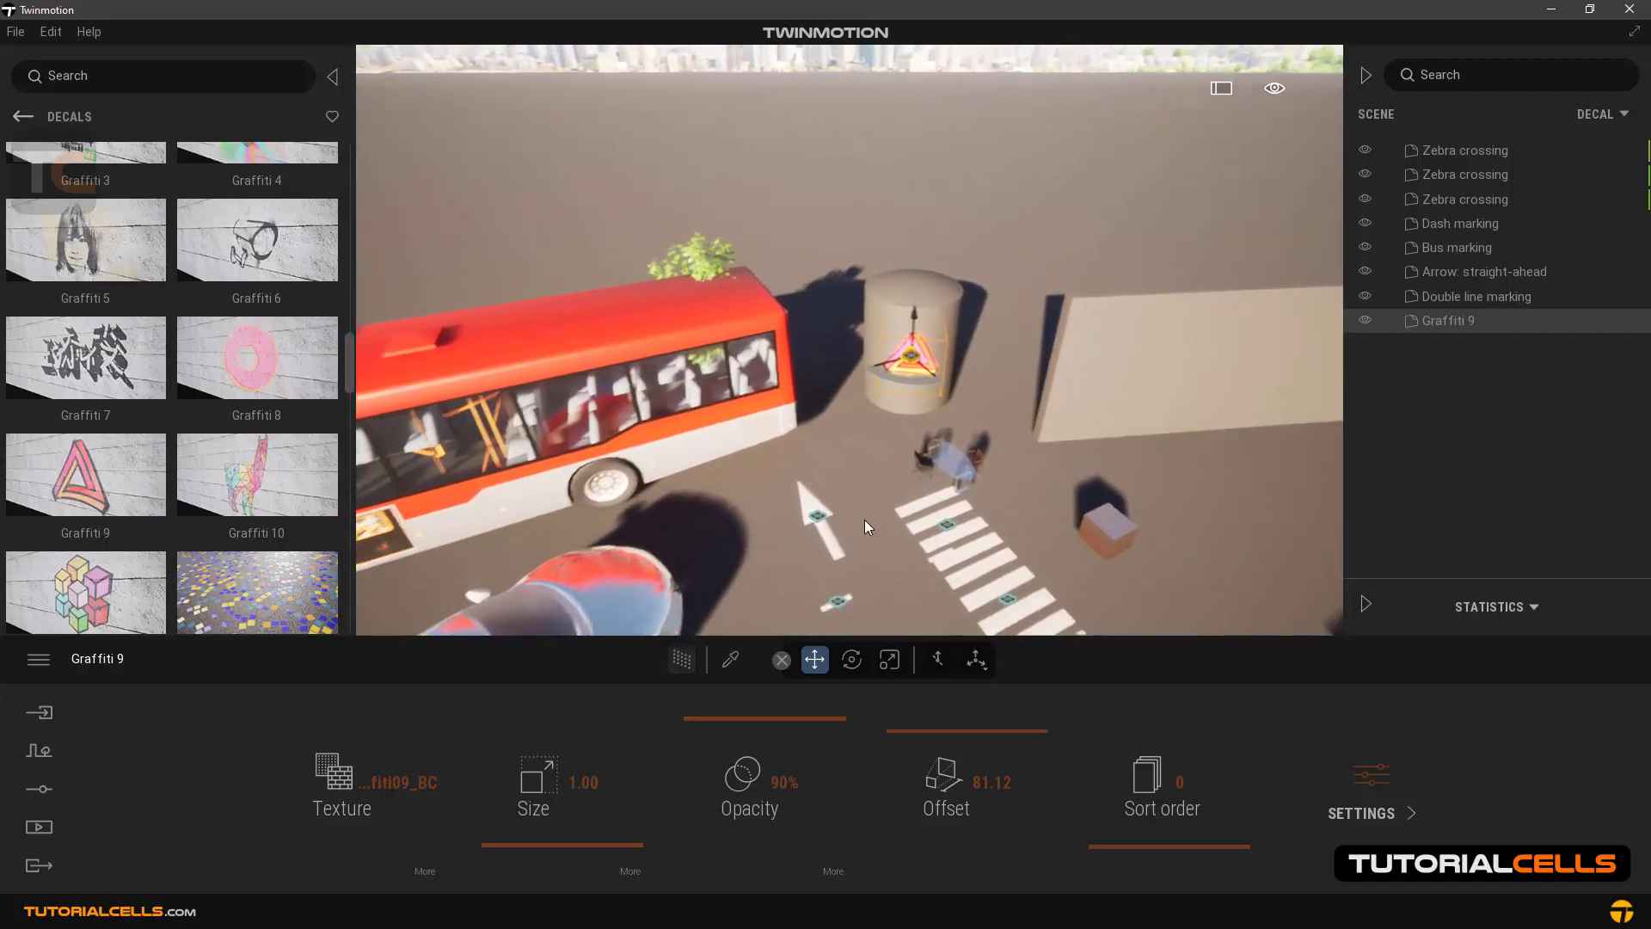
Delete the Dash marking decal from the ground beside the straight-ahead arrow.
left_click(929, 523)
left_click(991, 597)
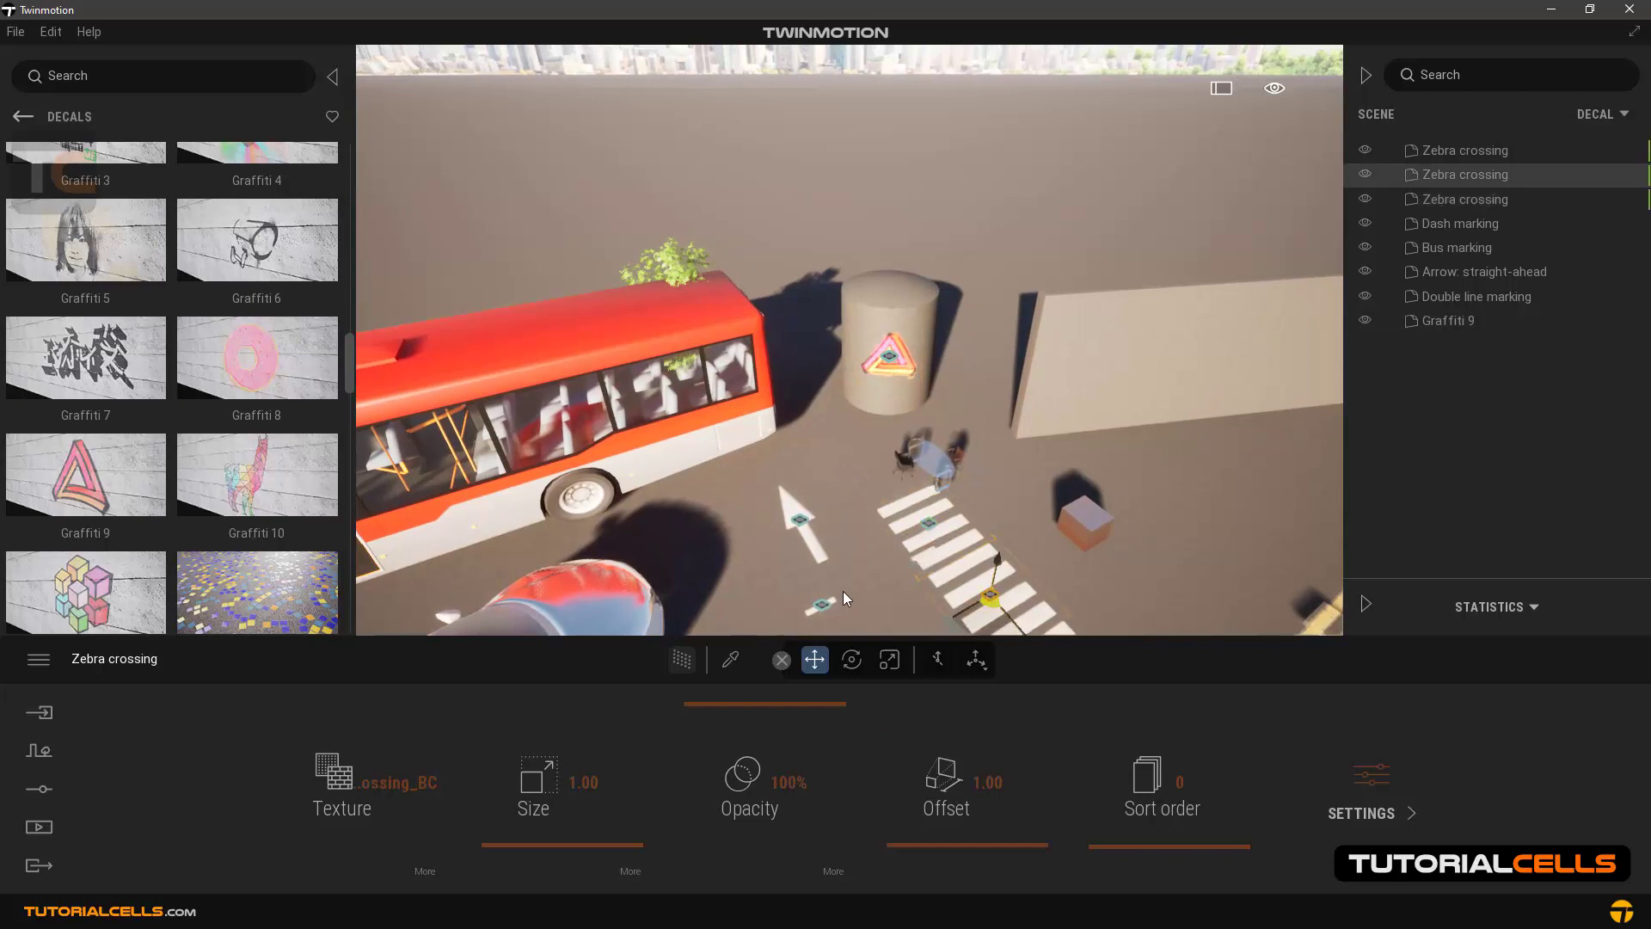
left_click(823, 606)
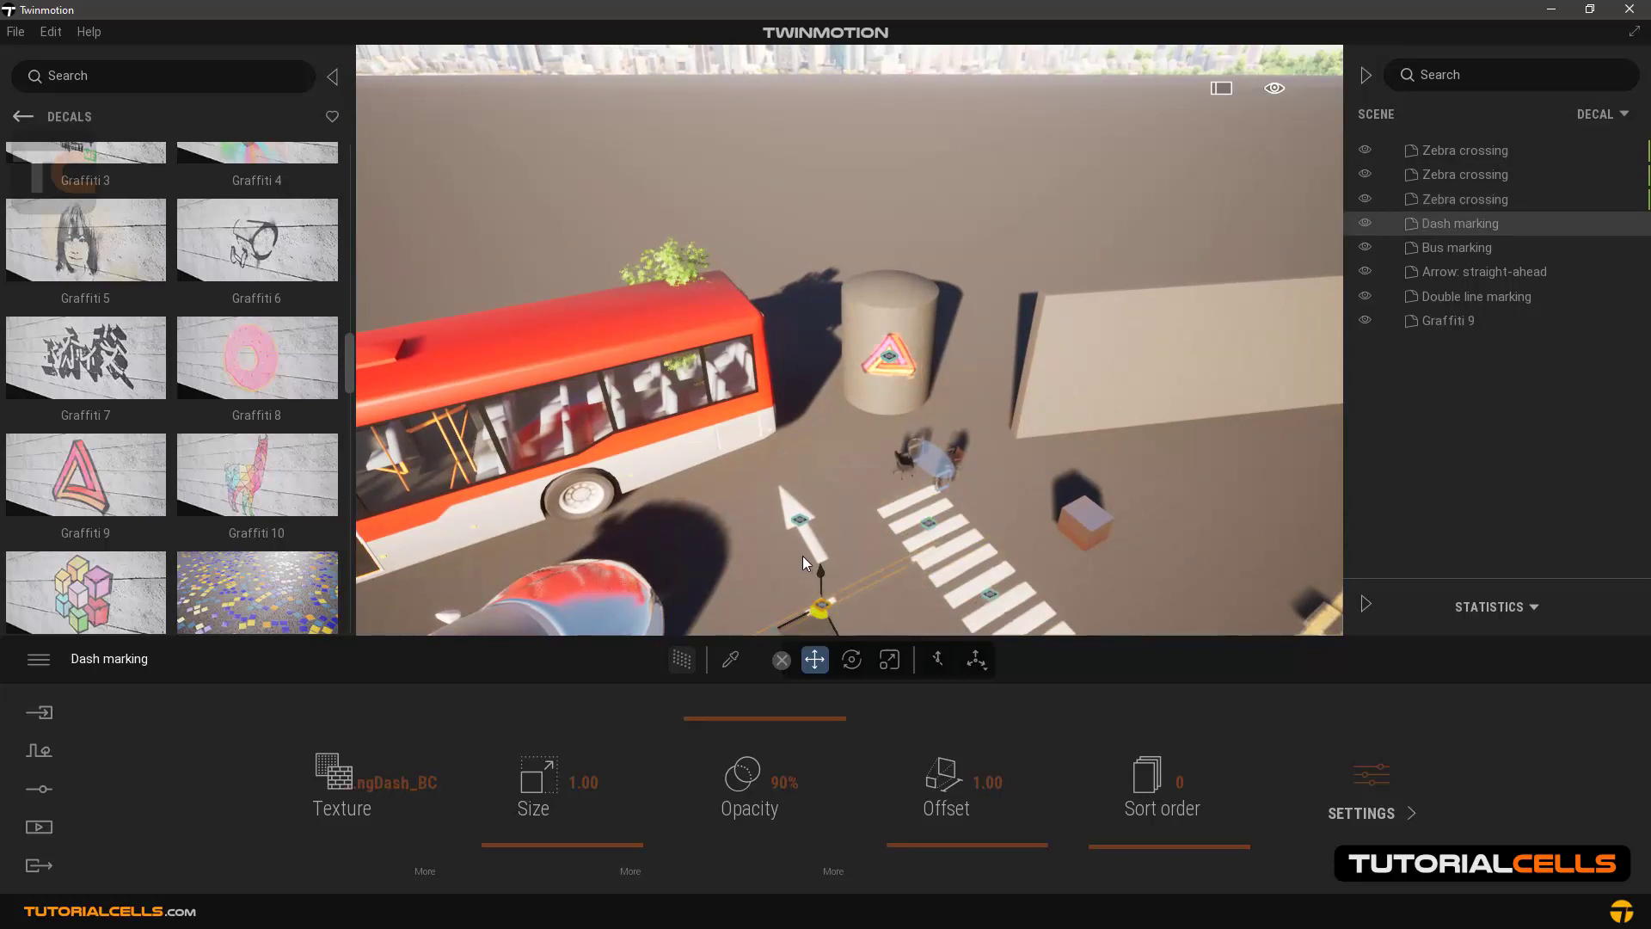
key("Delete")
Place a Manhole 1 decal on the ground so that it overlaps the near end of the double line marking.
right_click_drag(942, 502, 897, 525)
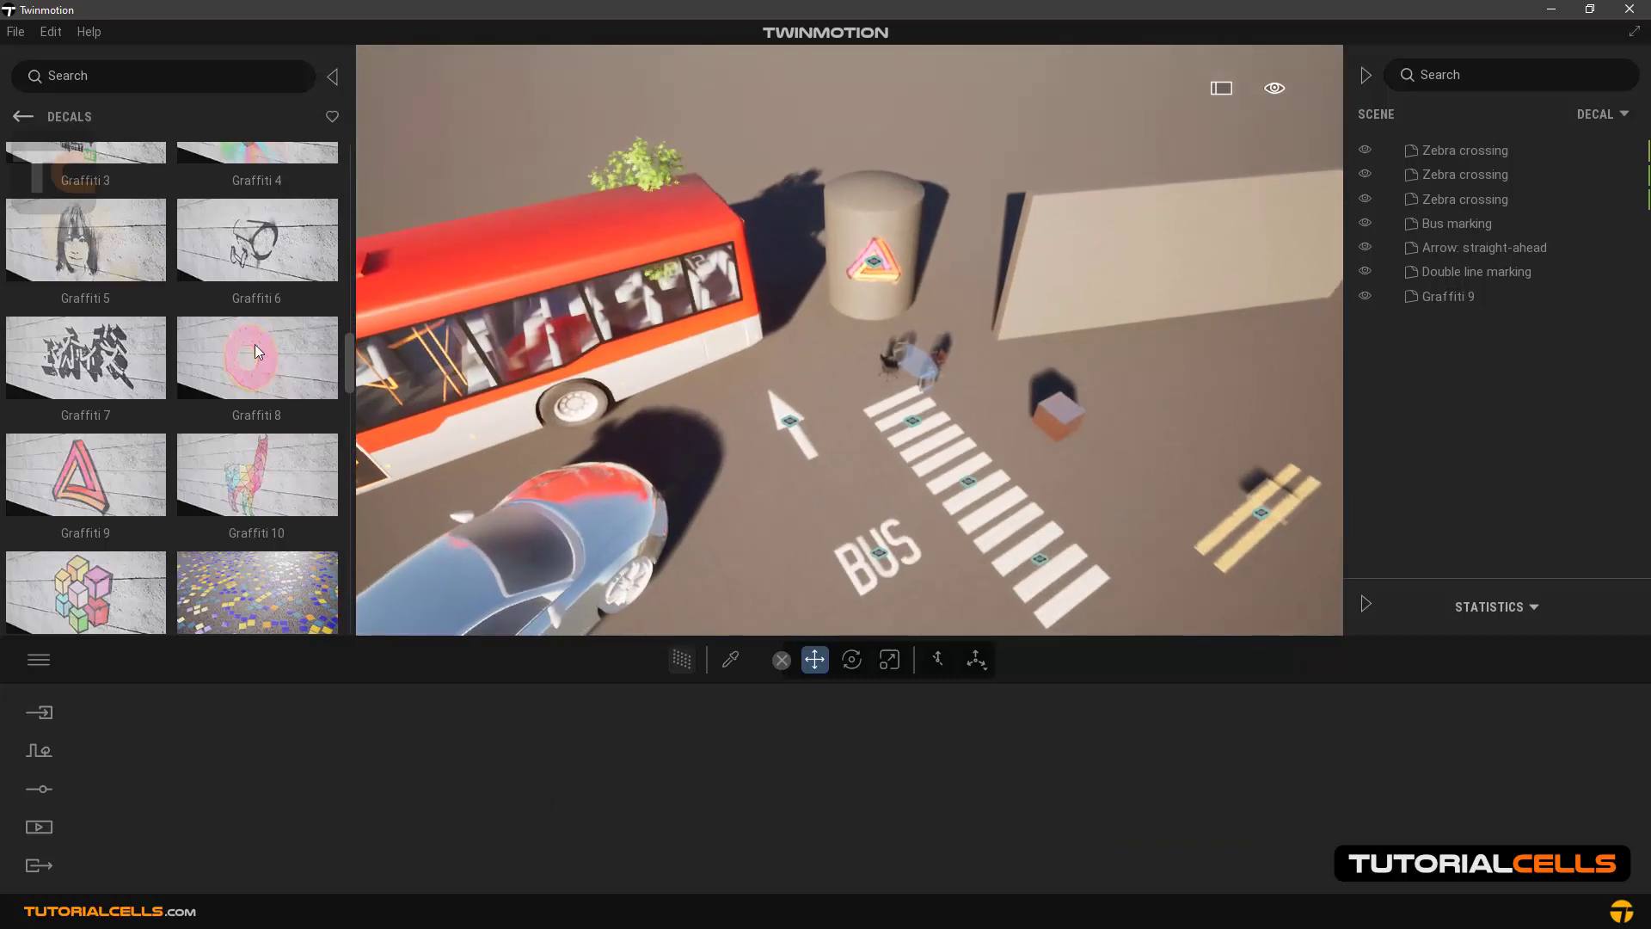
scroll(351, 365, "down", 5)
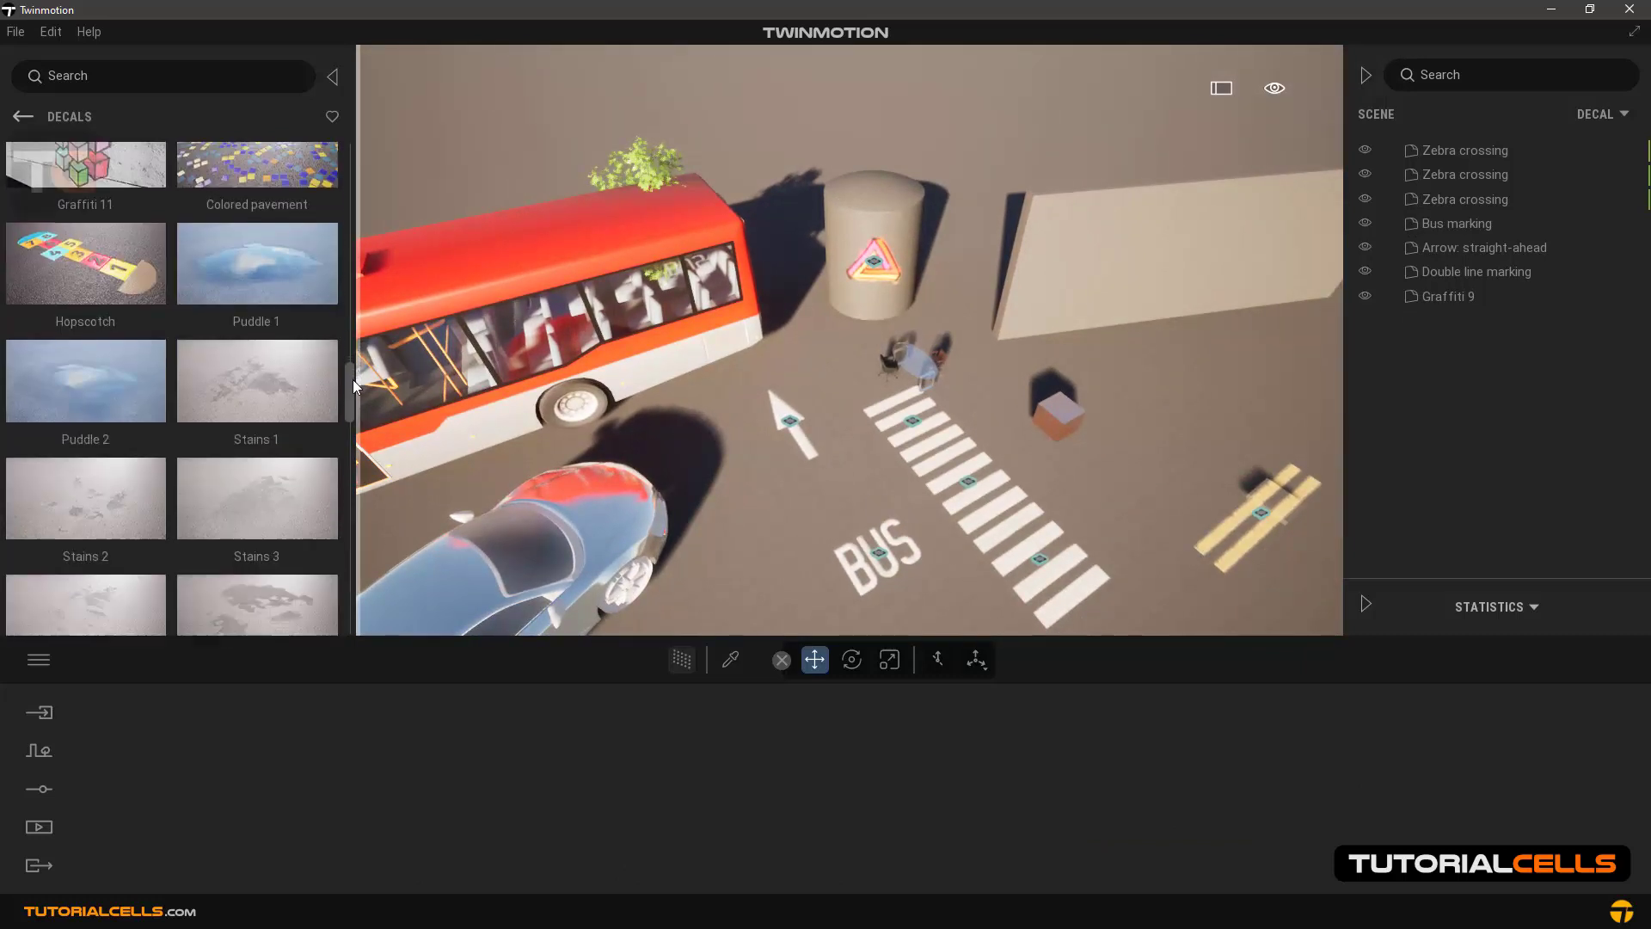
scroll(354, 382, "down", 3)
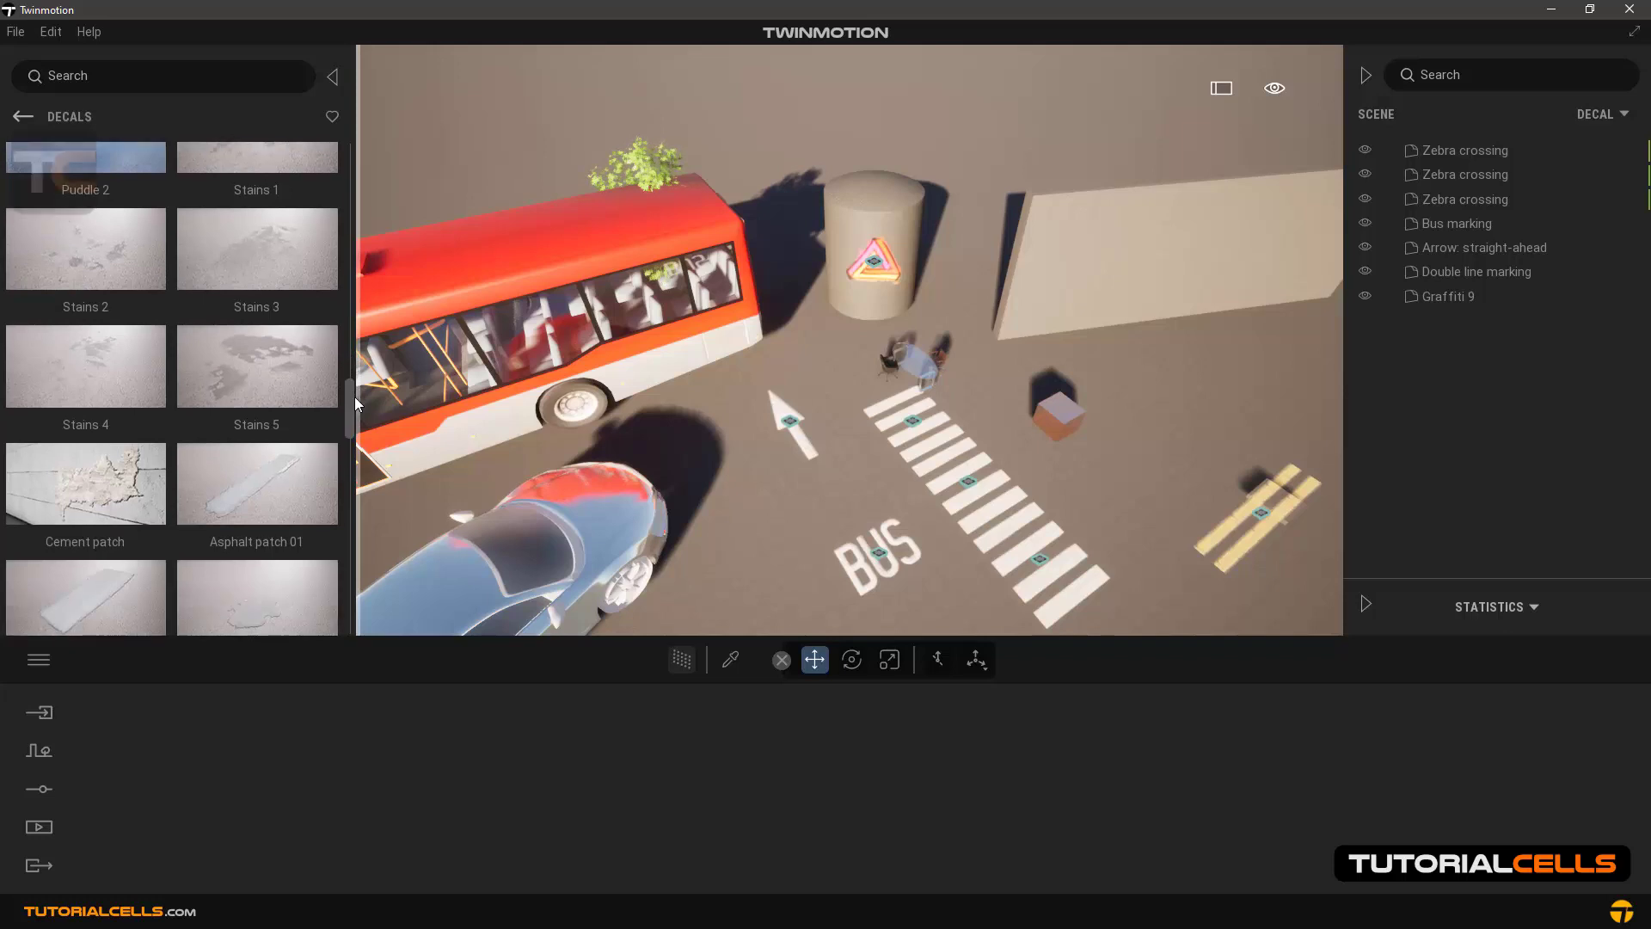
scroll(353, 405, "up", 3)
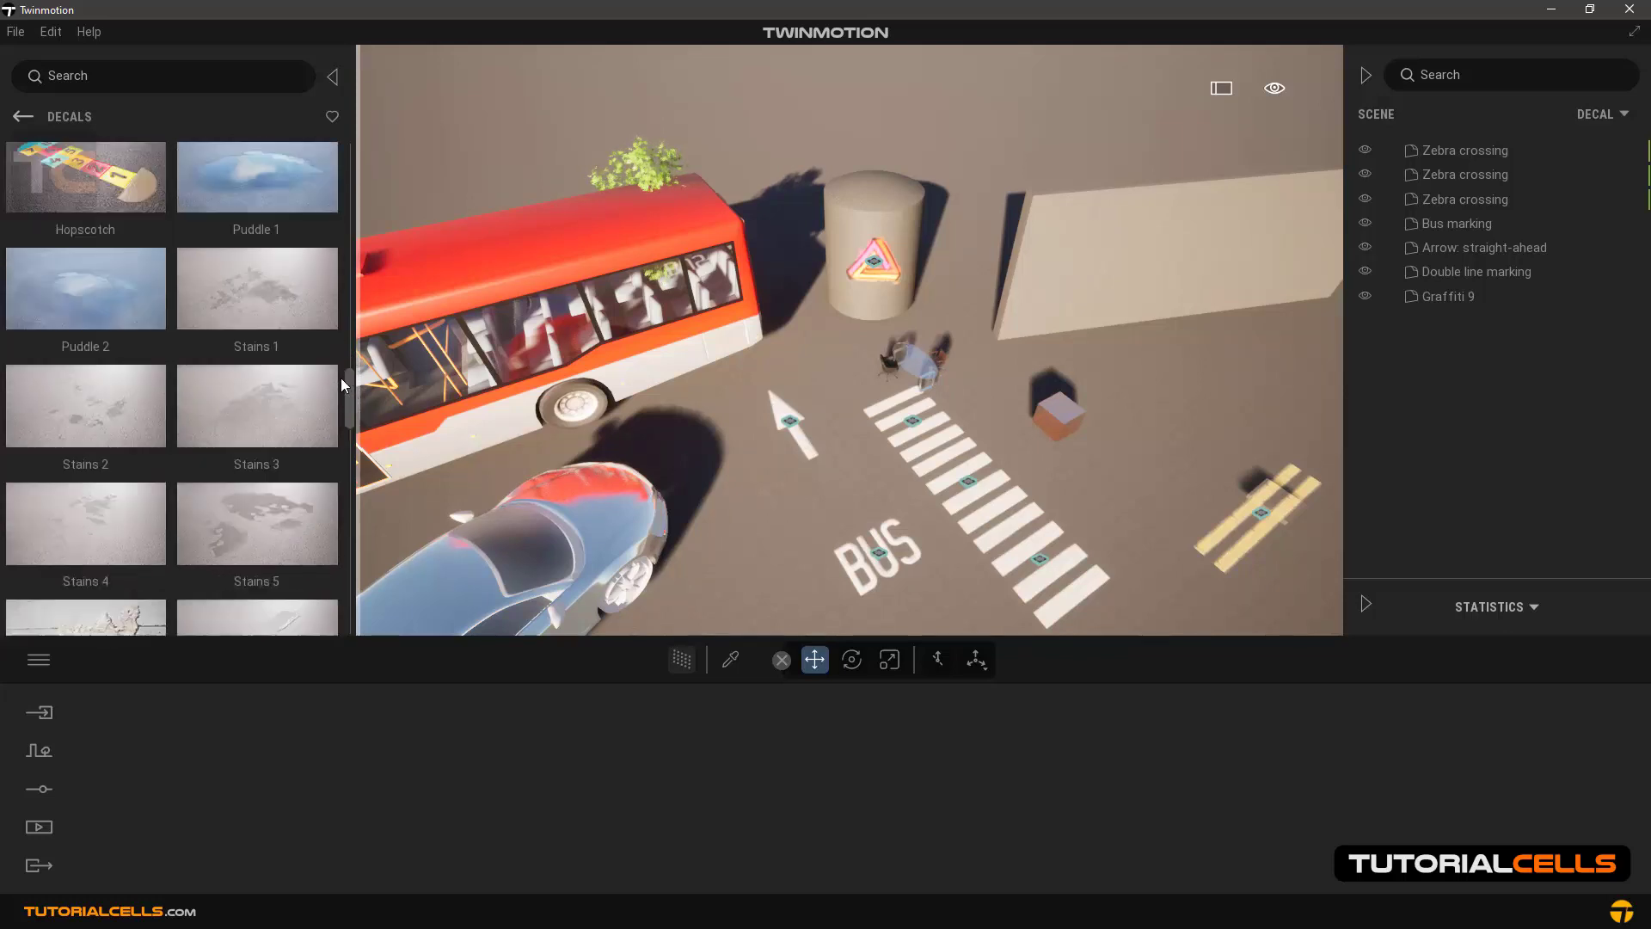
scroll(340, 378, "up", 1)
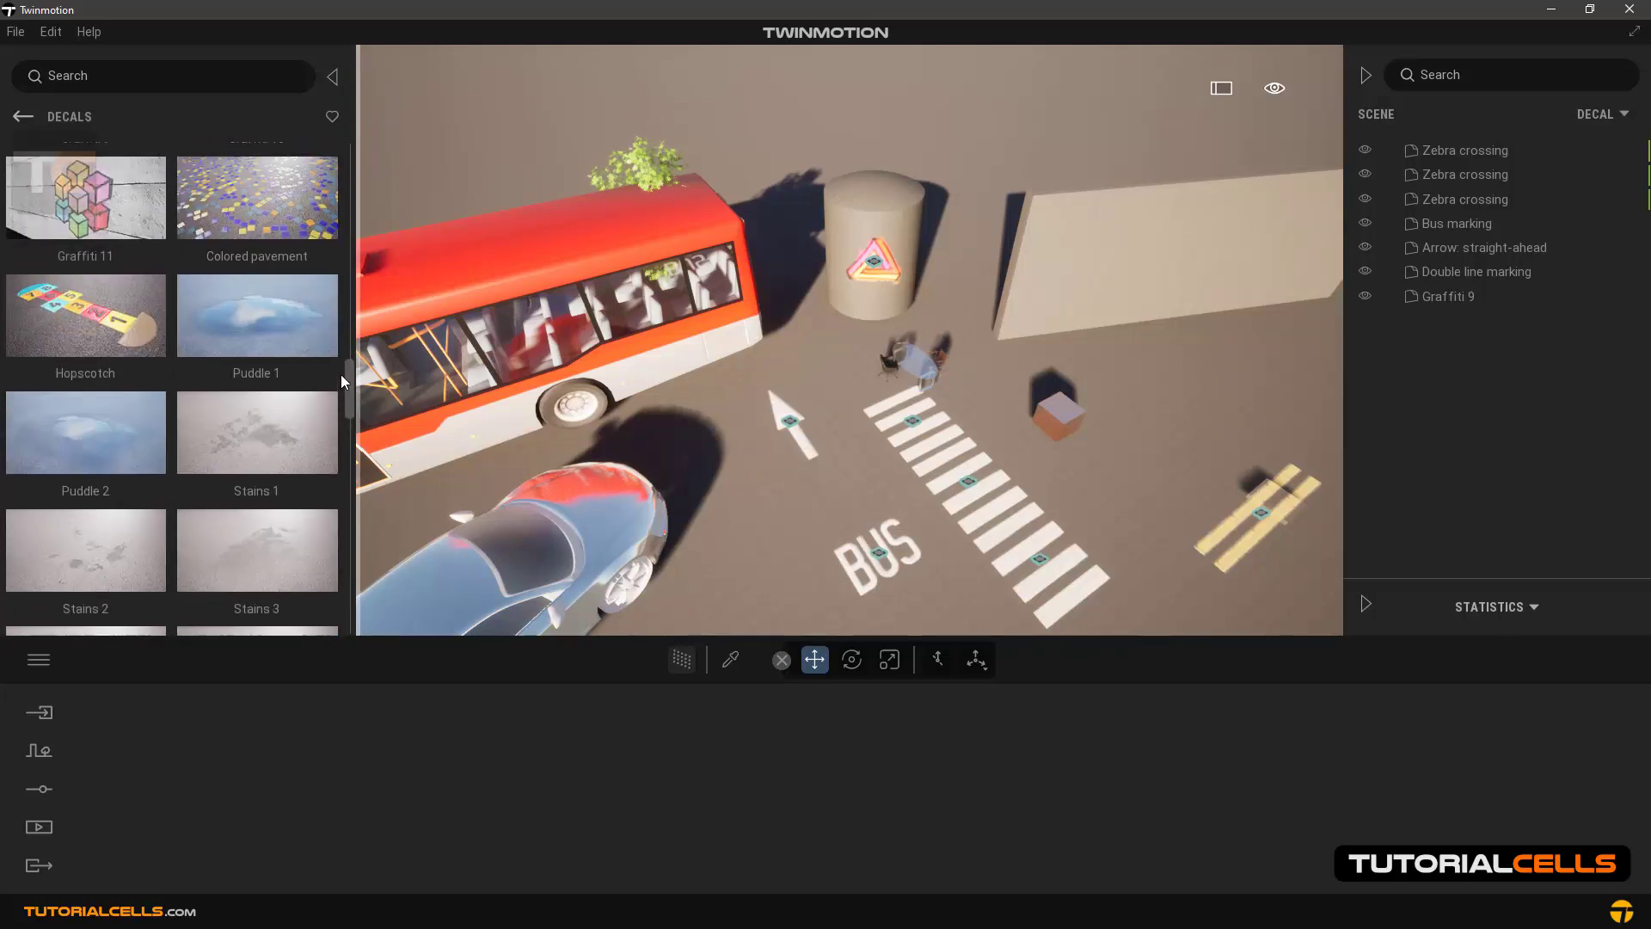
scroll(341, 372, "up", 10)
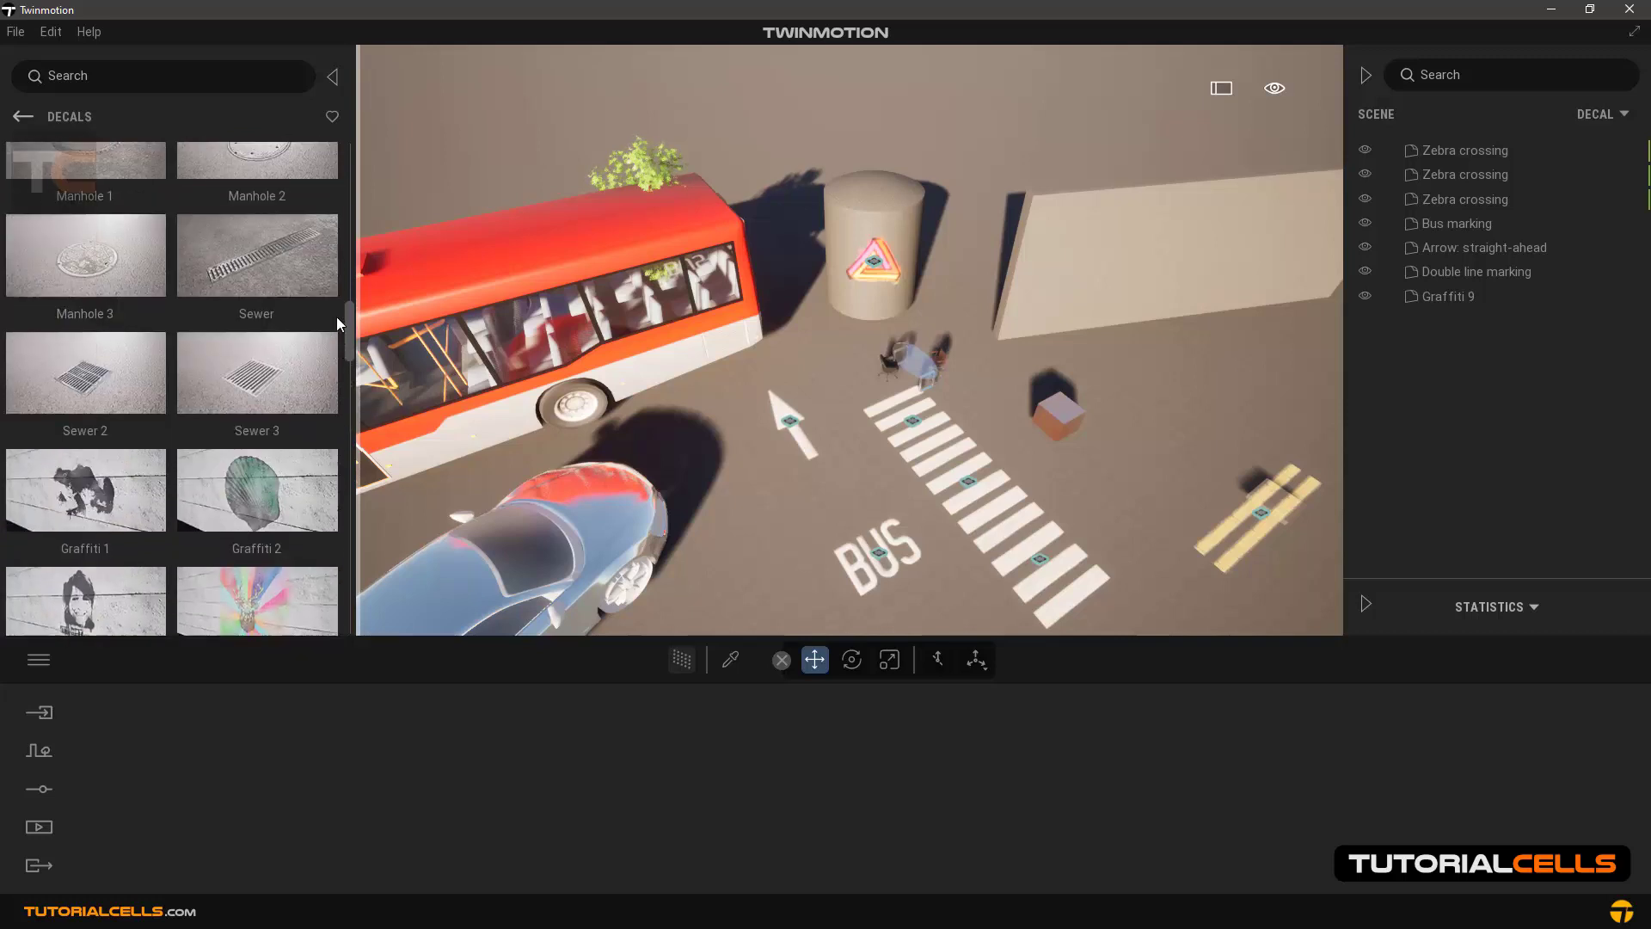
scroll(338, 324, "up", 1)
left_click_drag(82, 173, 1218, 570)
key("f")
scroll(878, 408, "down", 3)
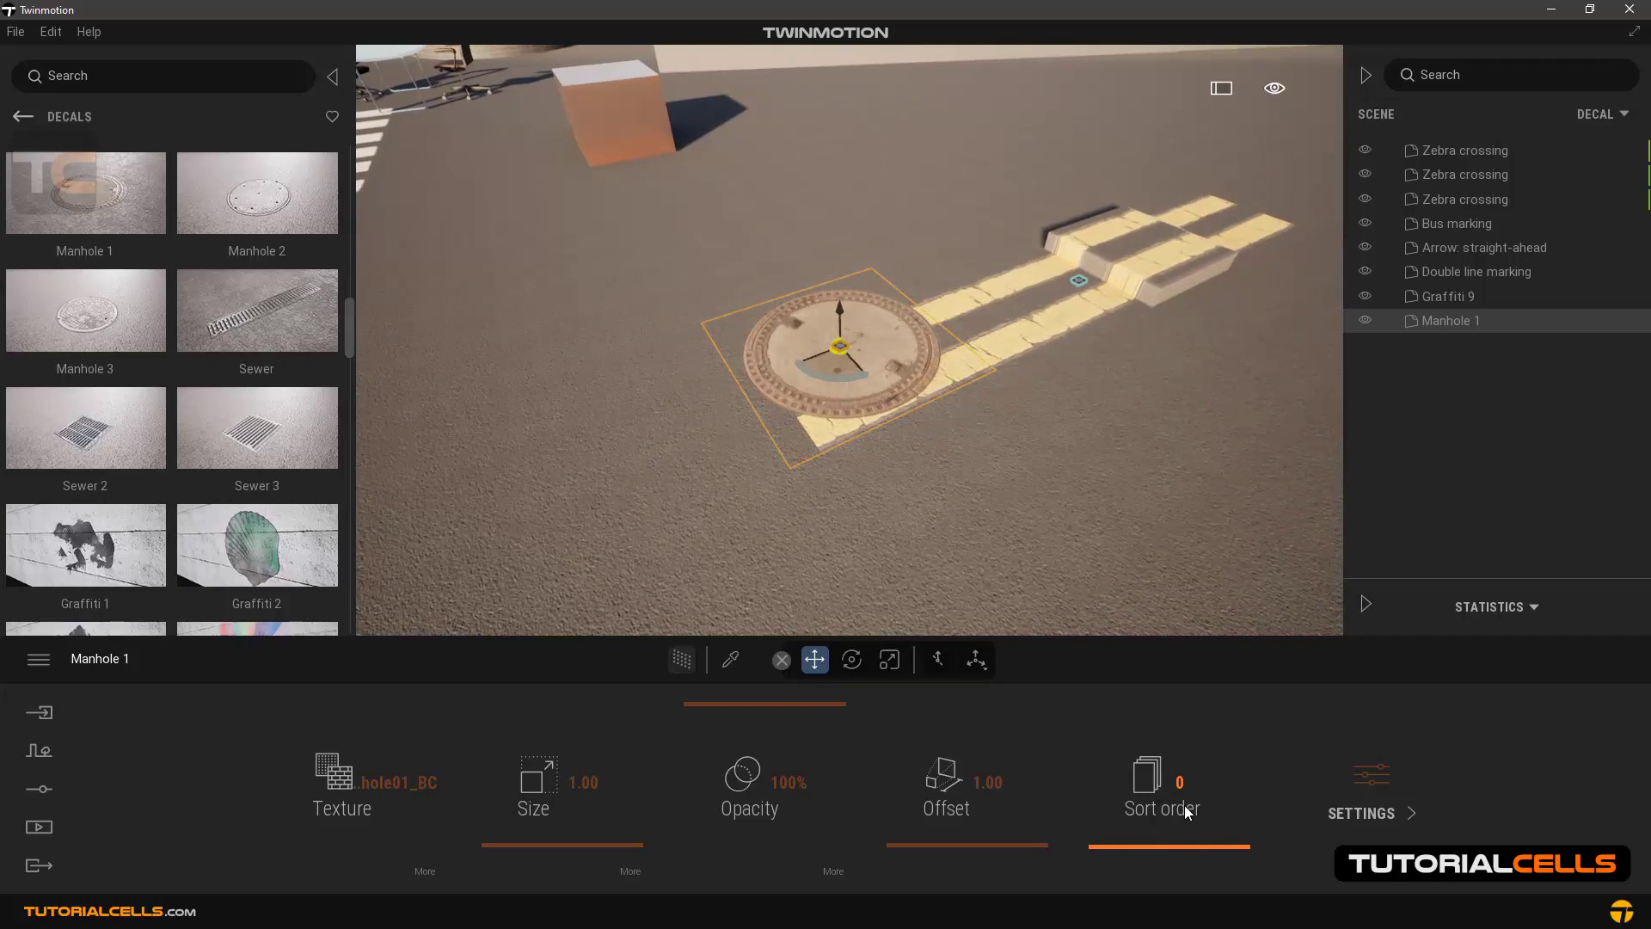
Set the Manhole 1 decal's sort order to 1 and the double line marking's to 2 so that the lines cover the manhole.
left_click(1081, 281)
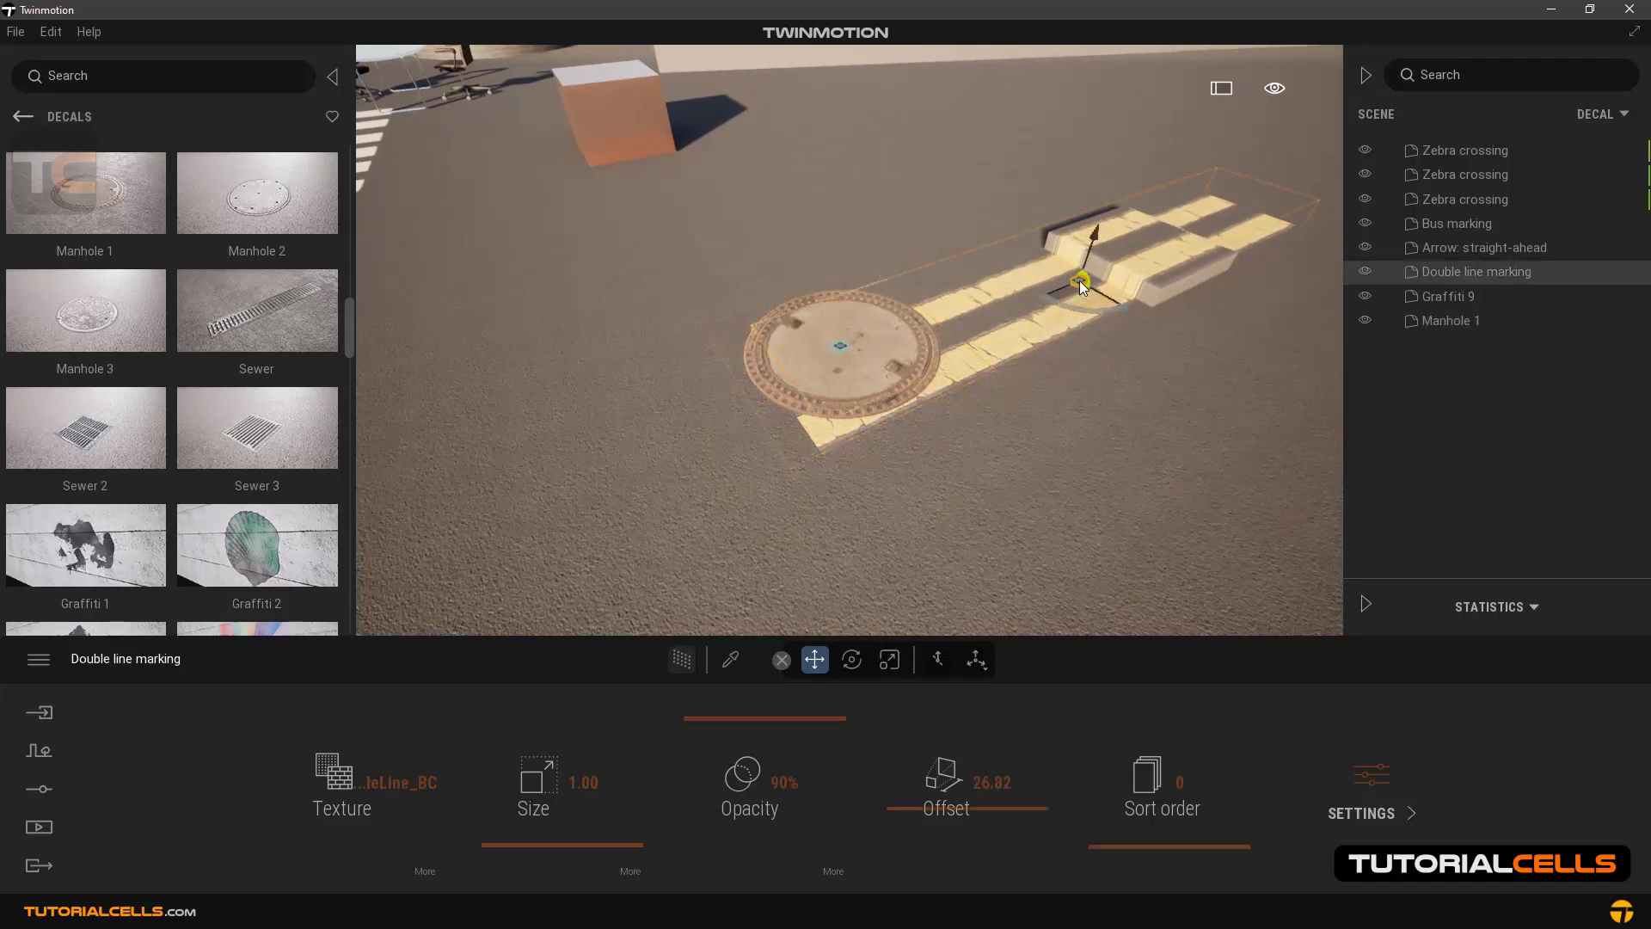
left_click(841, 348)
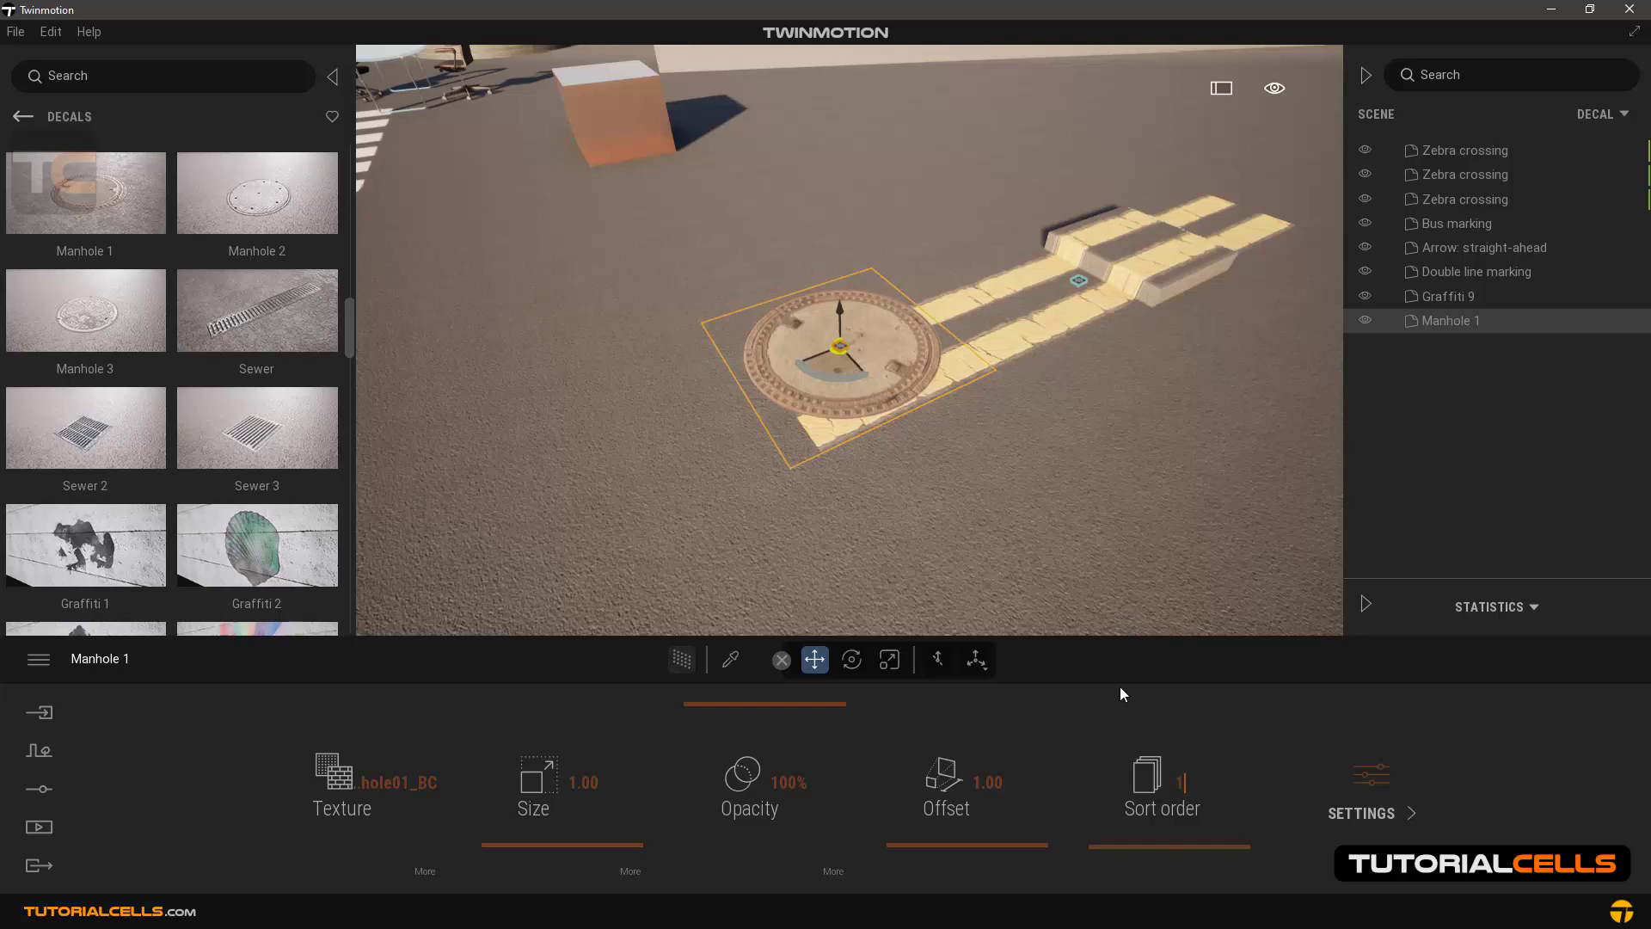
left_click(1080, 281)
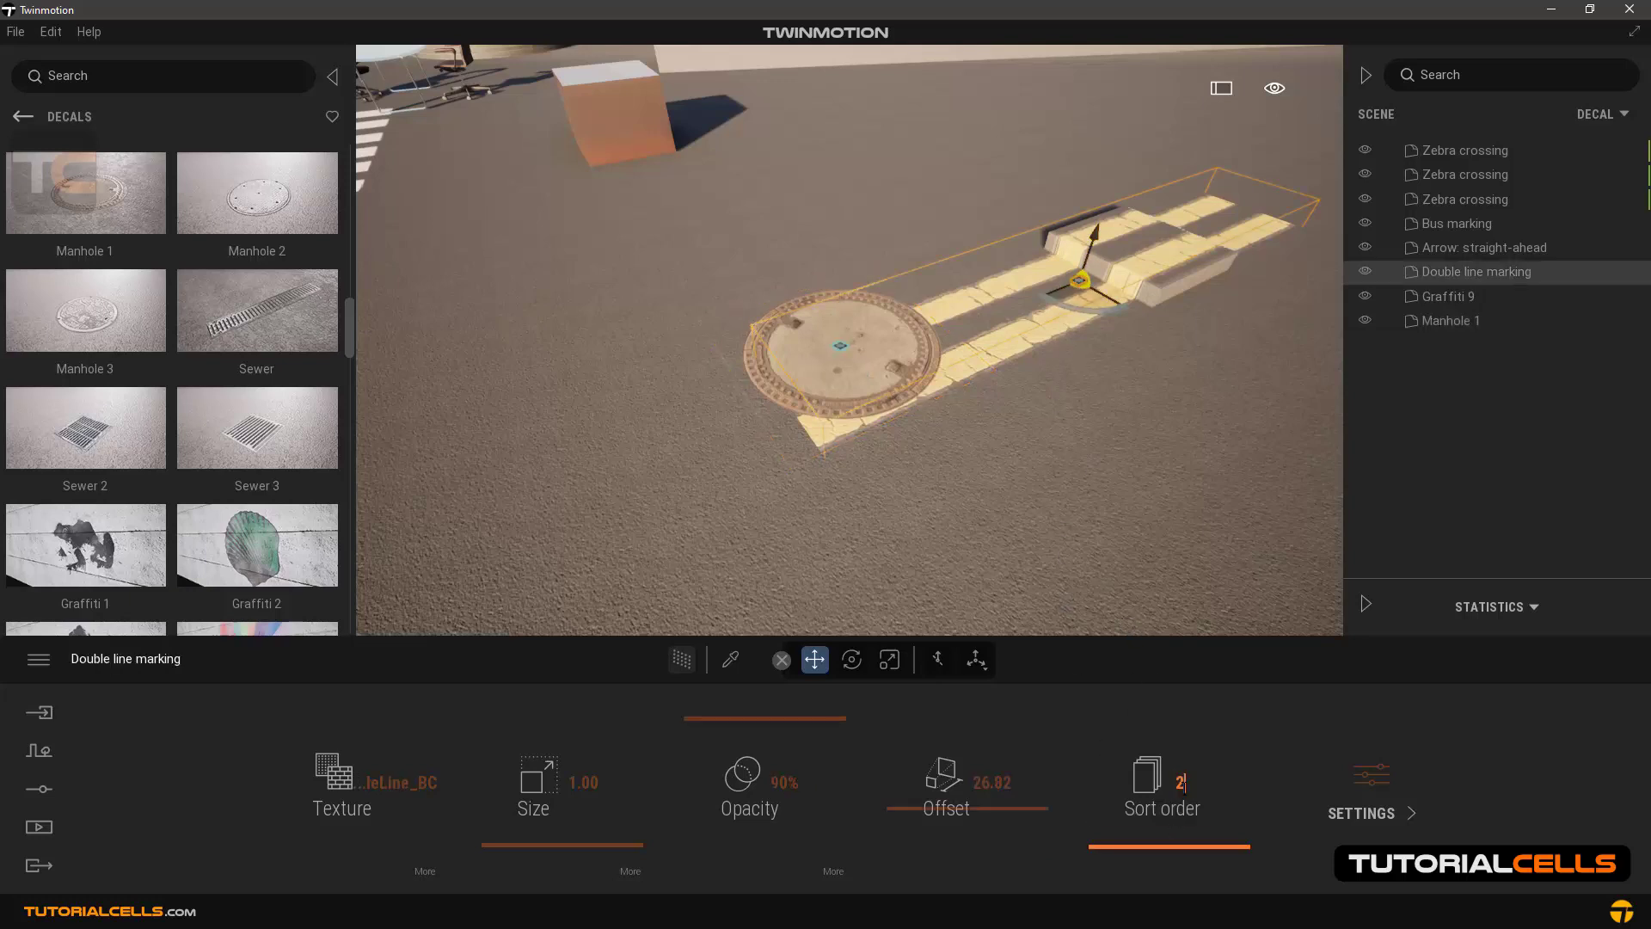
key("Return")
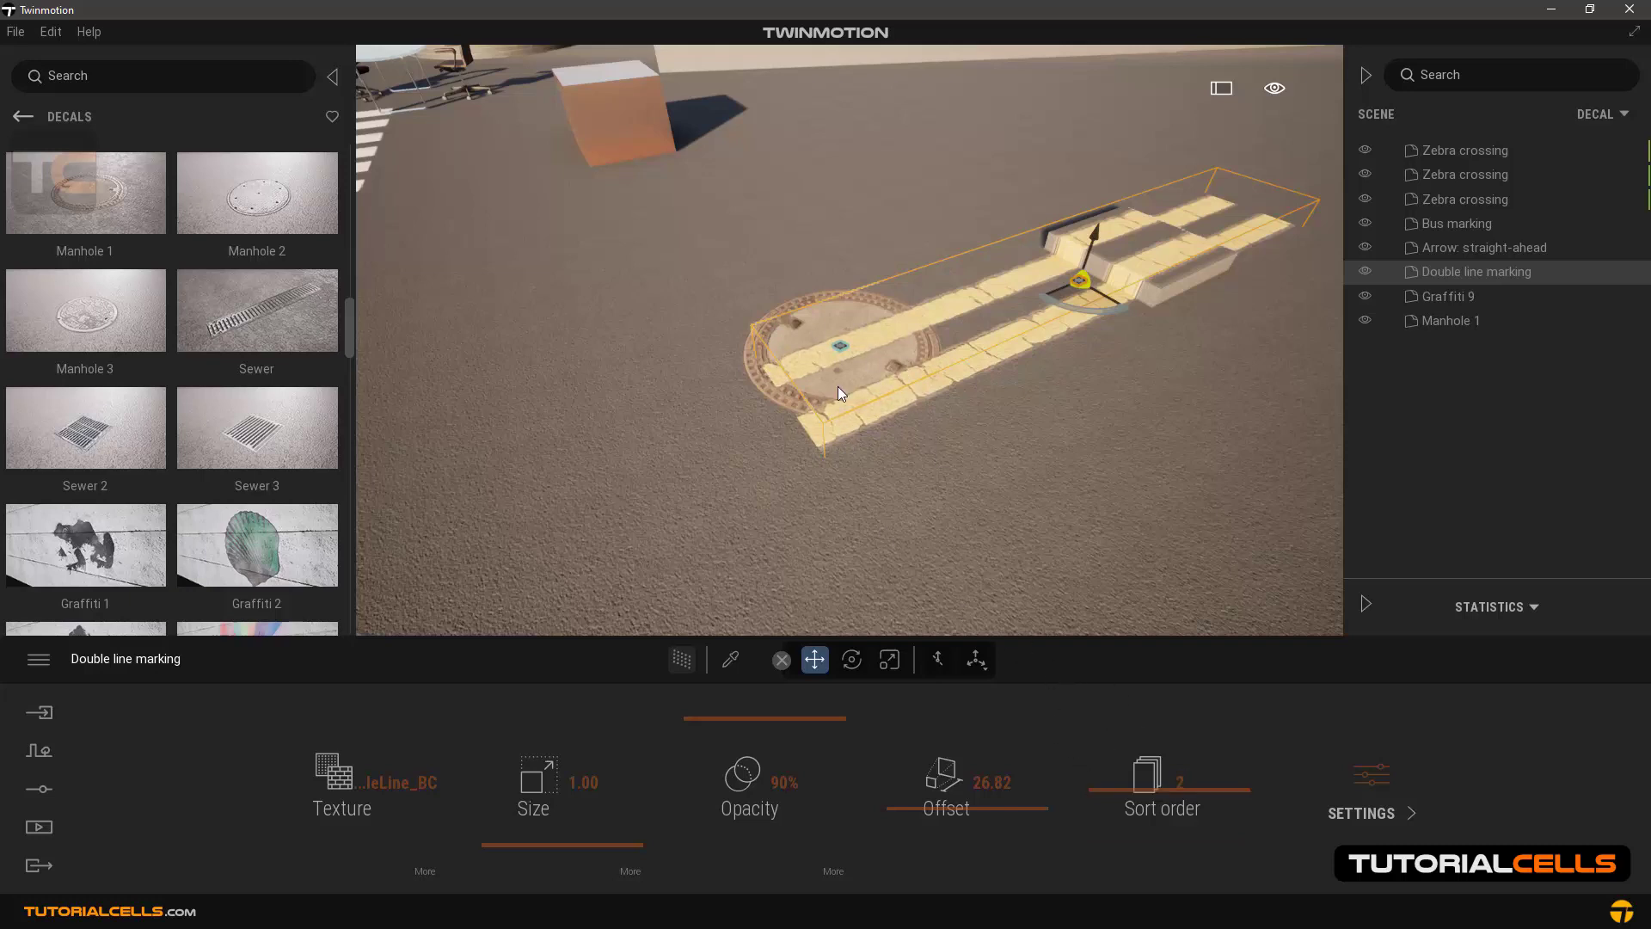
left_click(842, 346)
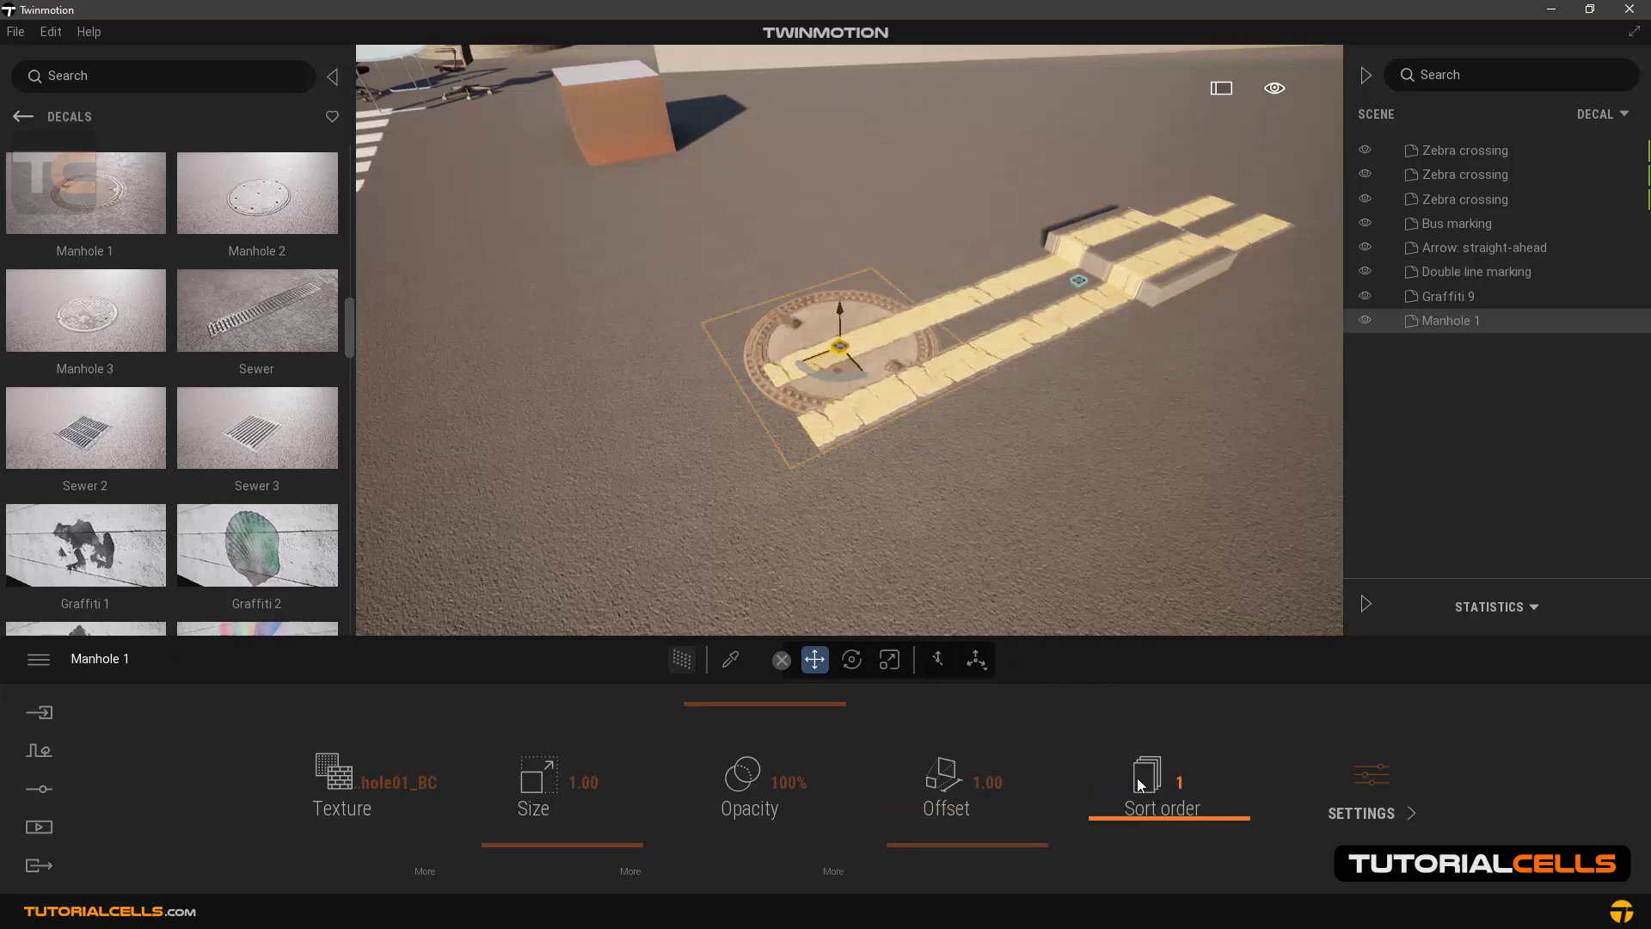
Place a Shadow round decal on the ground beside the glass table and chairs.
scroll(709, 494, "down", 5)
middle_click_drag(702, 445, 658, 472)
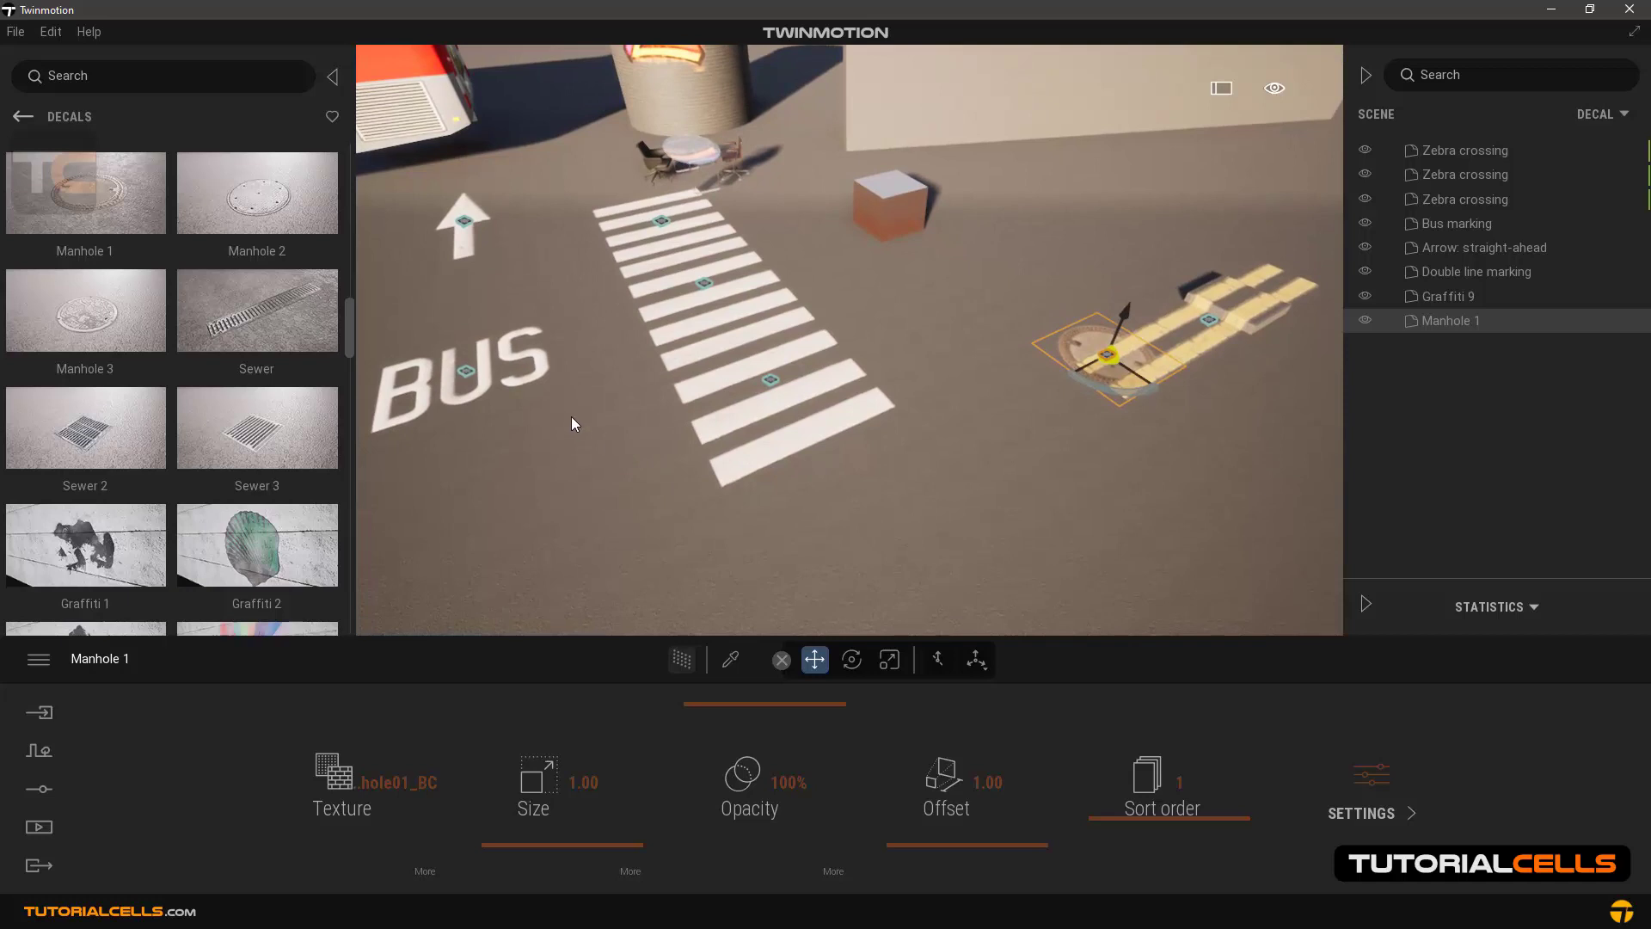
left_click_drag(347, 322, 353, 597)
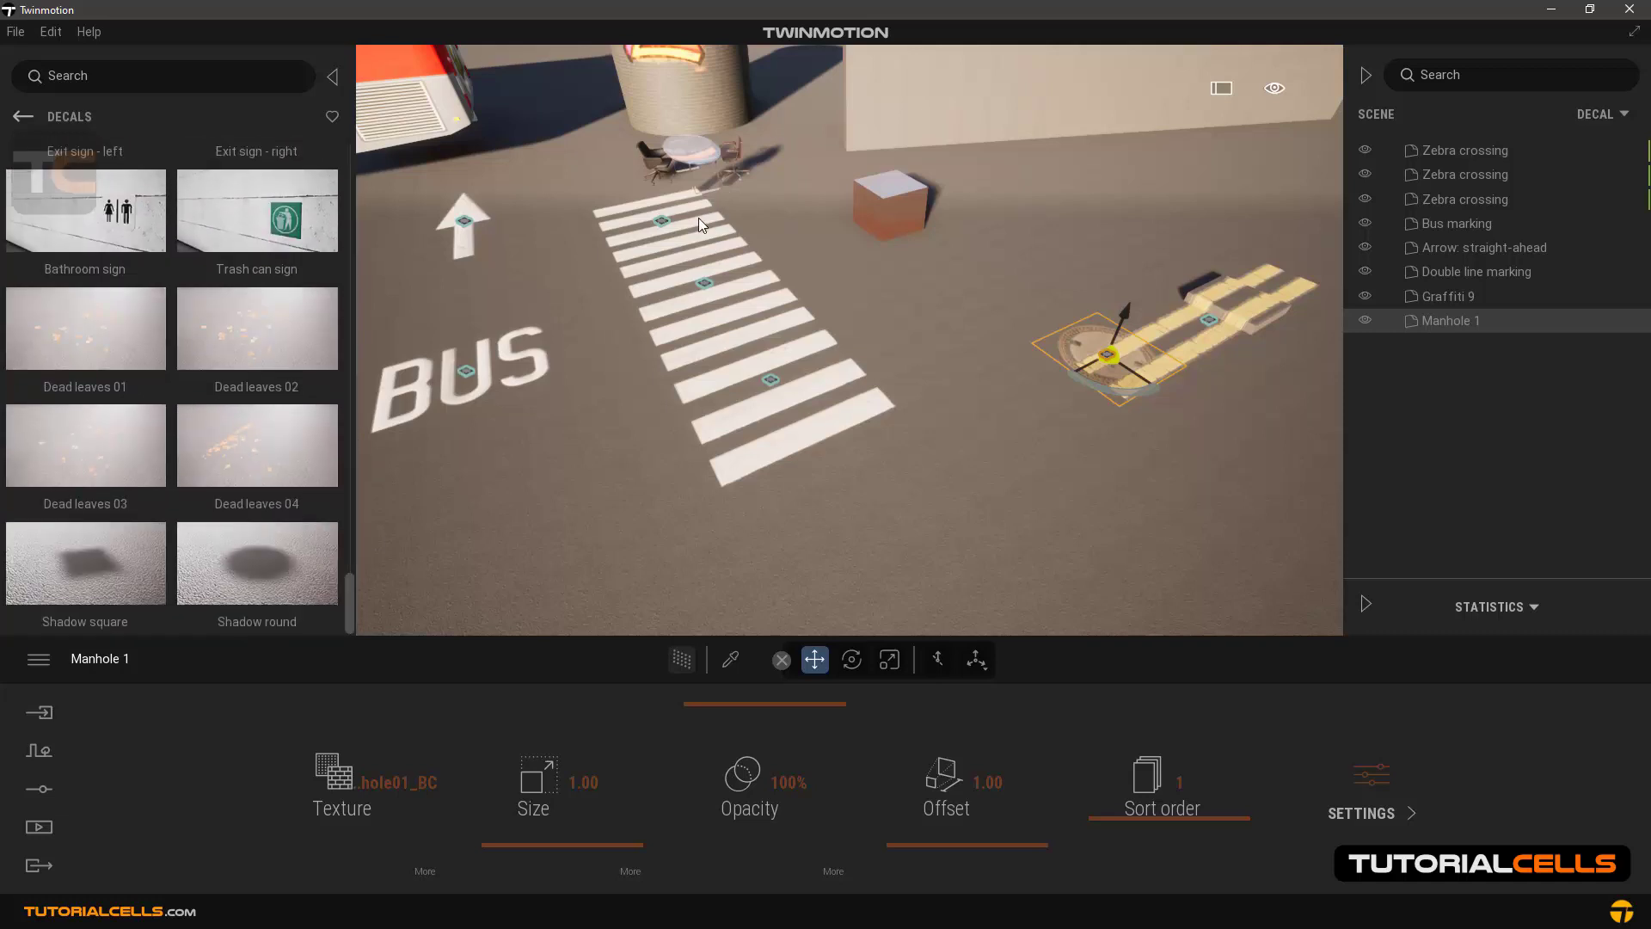
middle_click_drag(704, 220, 850, 346)
scroll(849, 344, "up", 3)
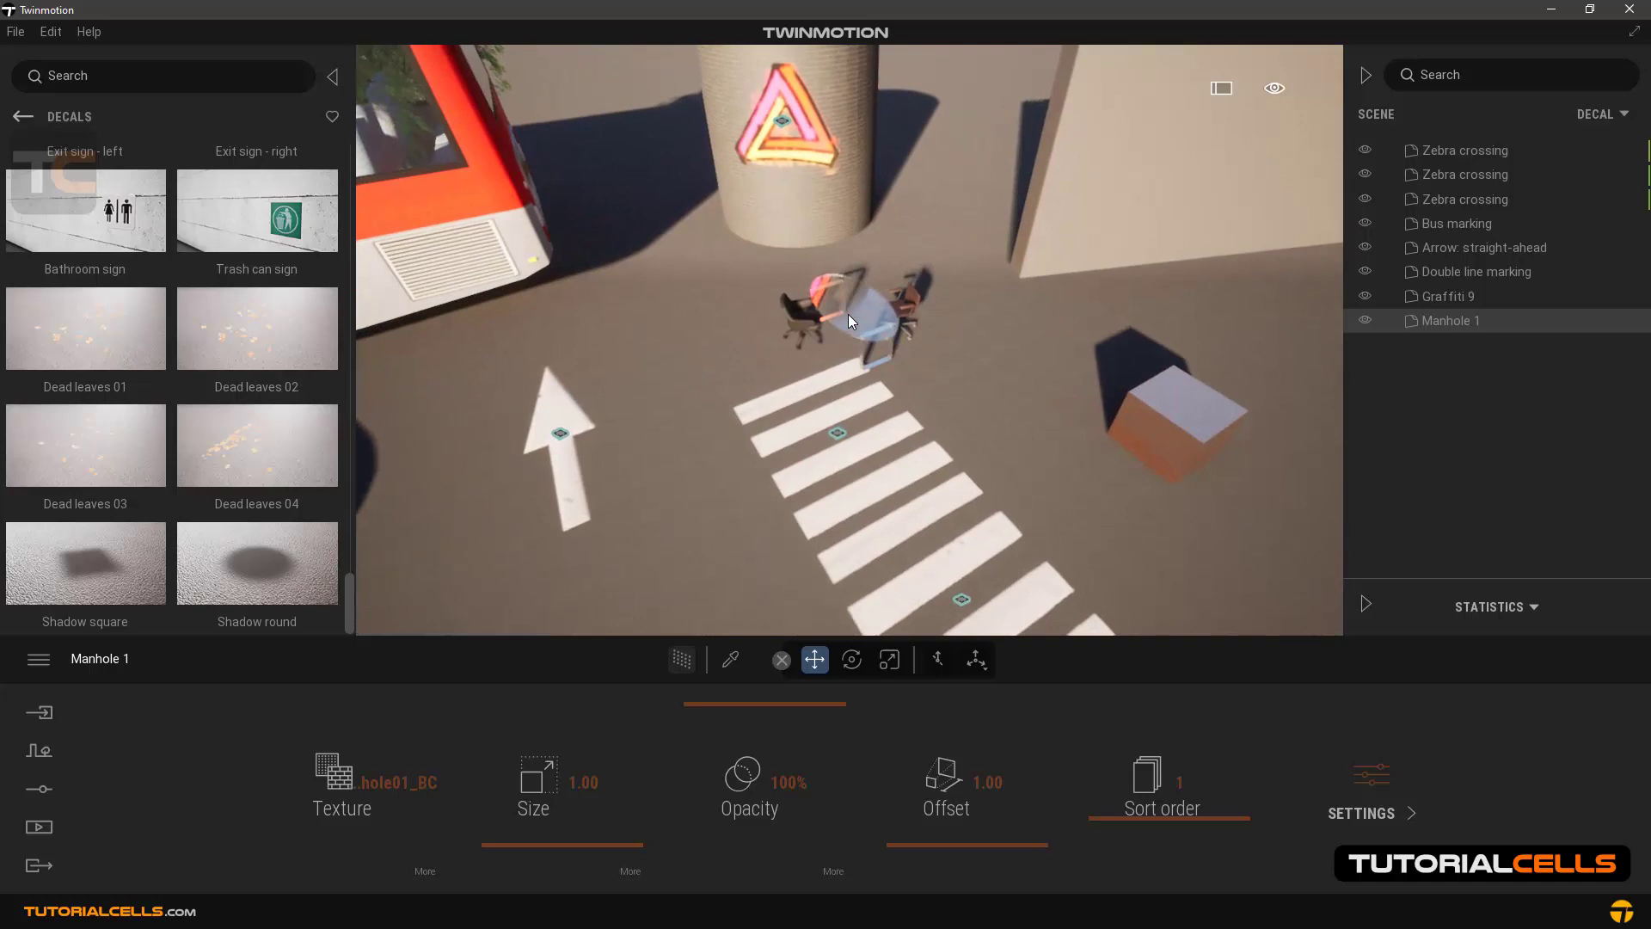
scroll(848, 315, "up", 3)
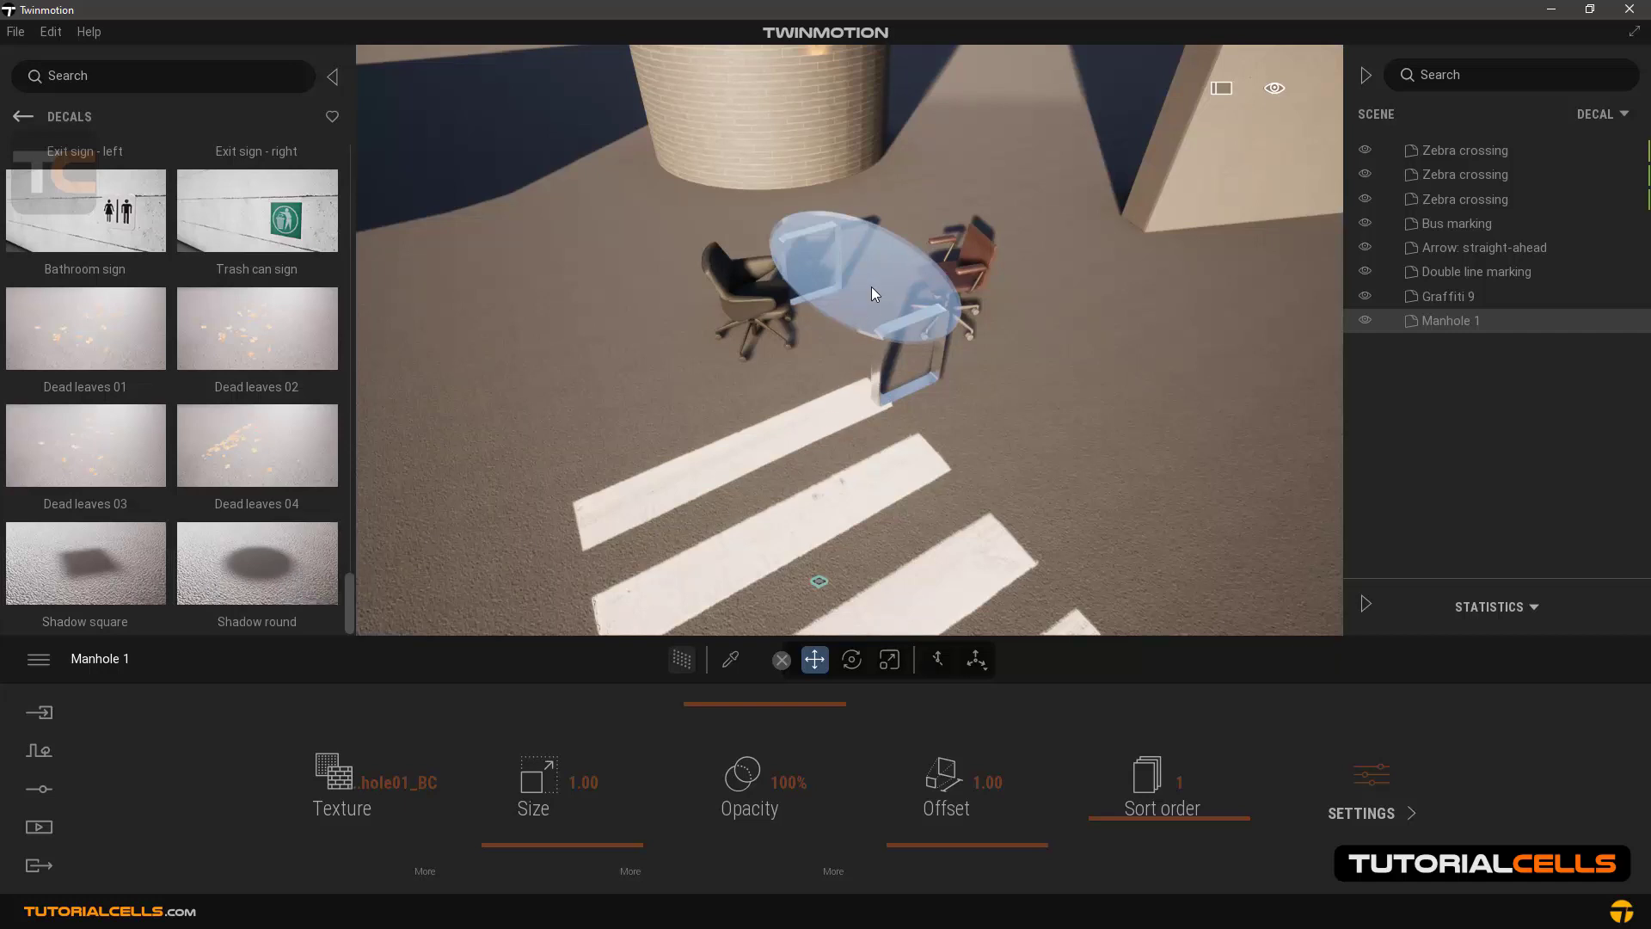
scroll(884, 307, "up", 2)
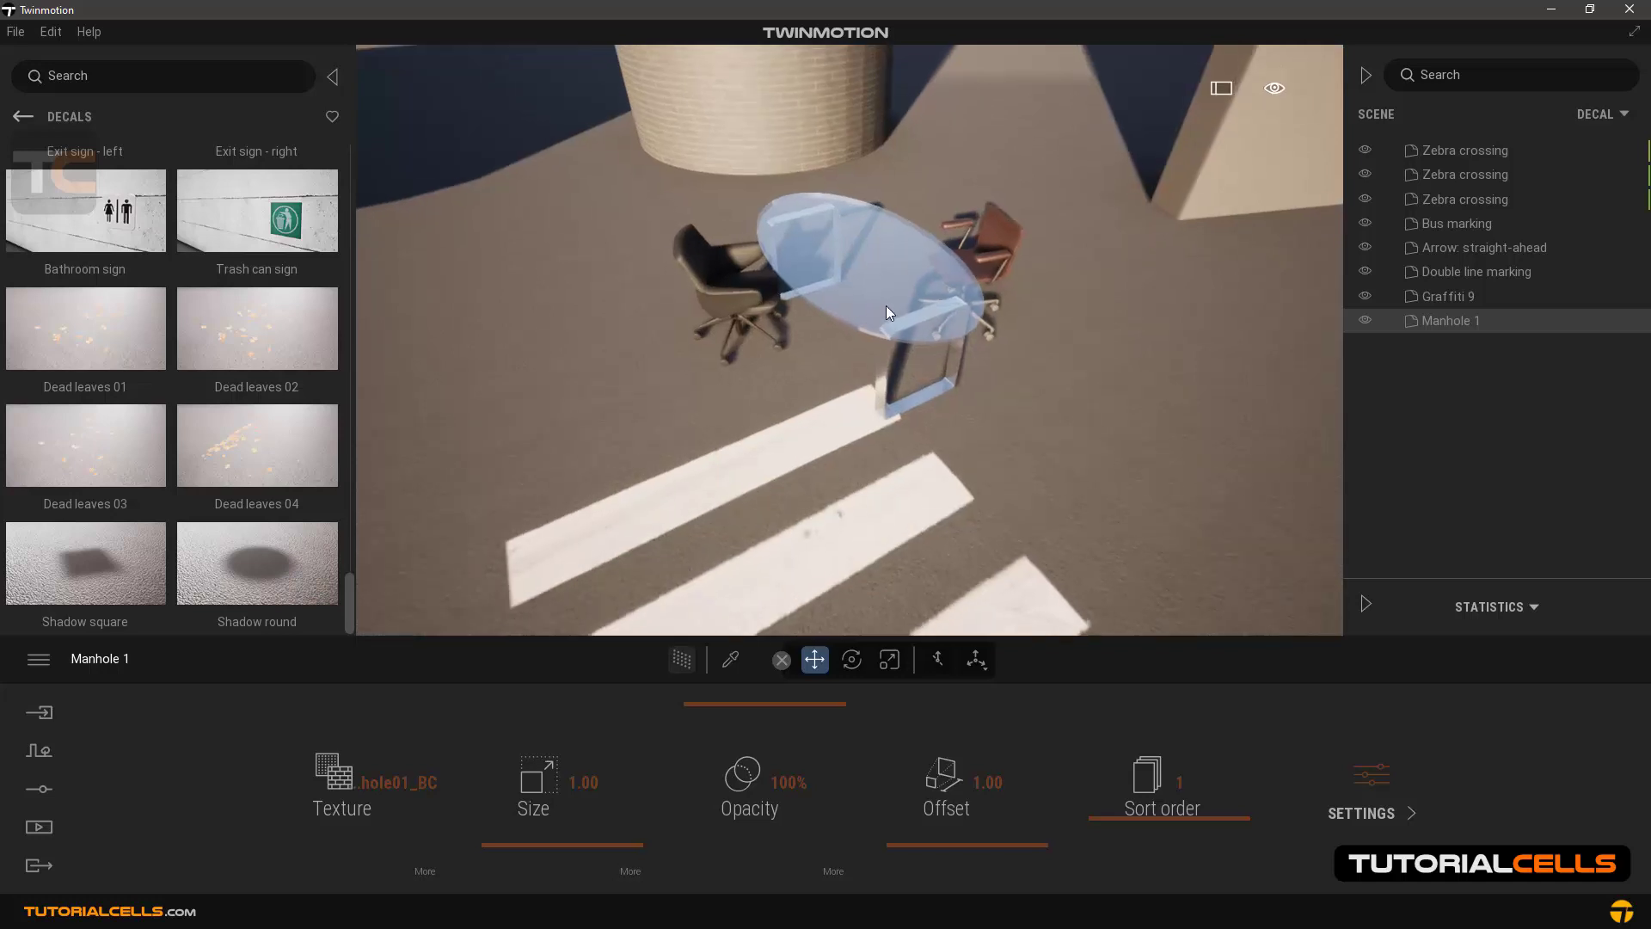
right_click_drag(884, 306, 860, 335)
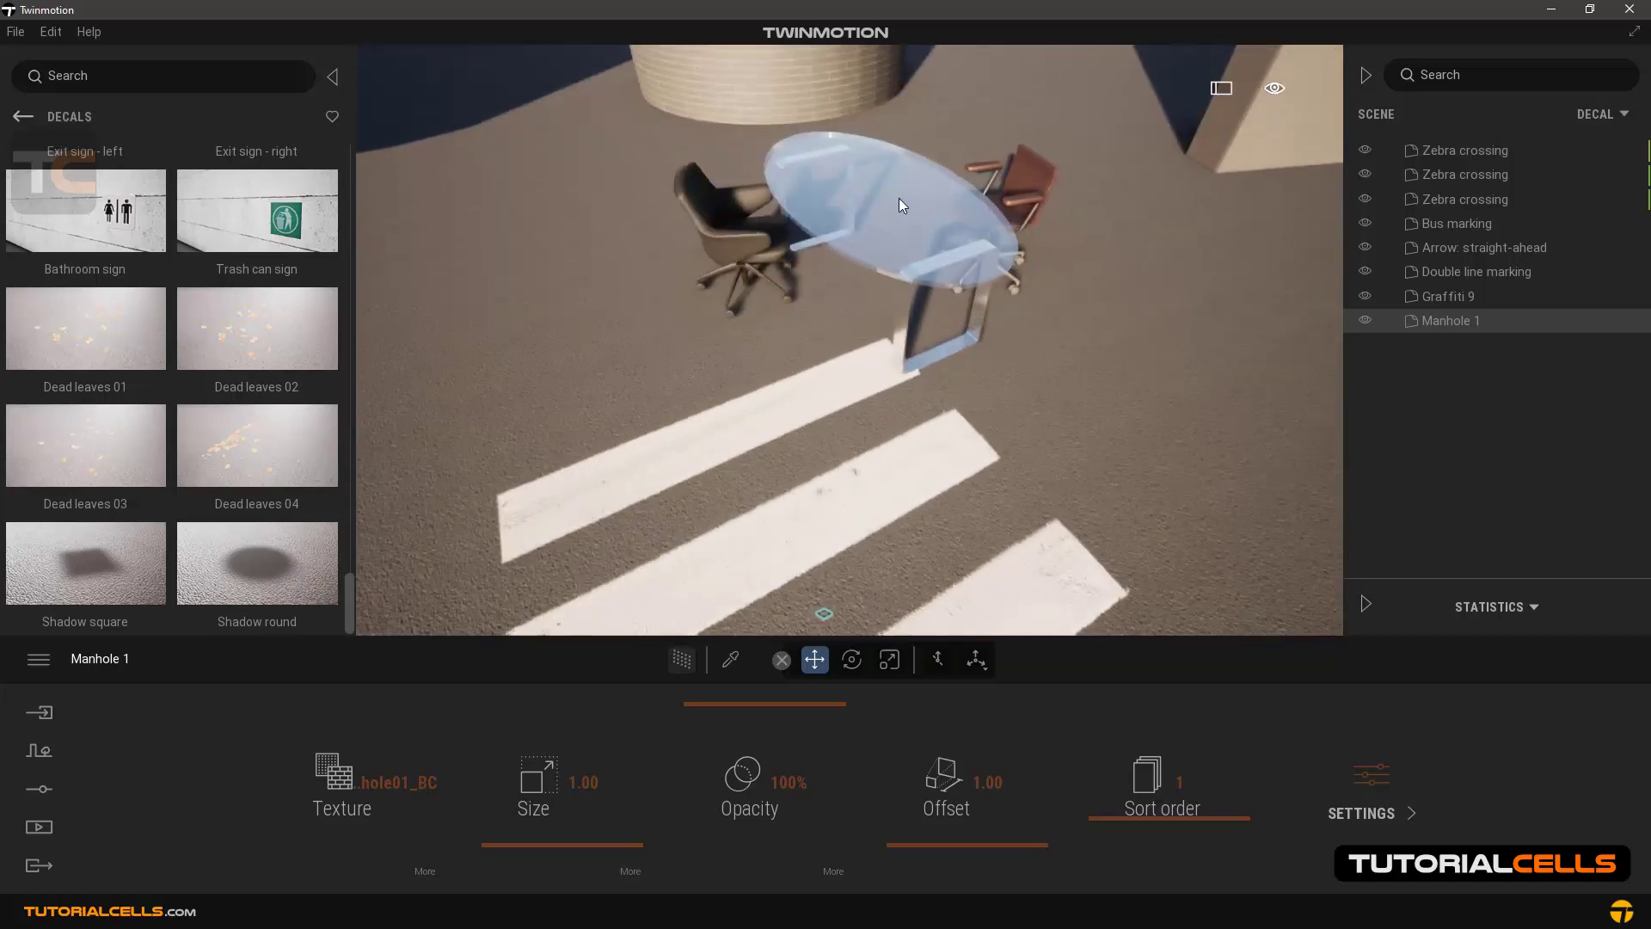
left_click(900, 200)
middle_click_drag(910, 213, 942, 247, "shift")
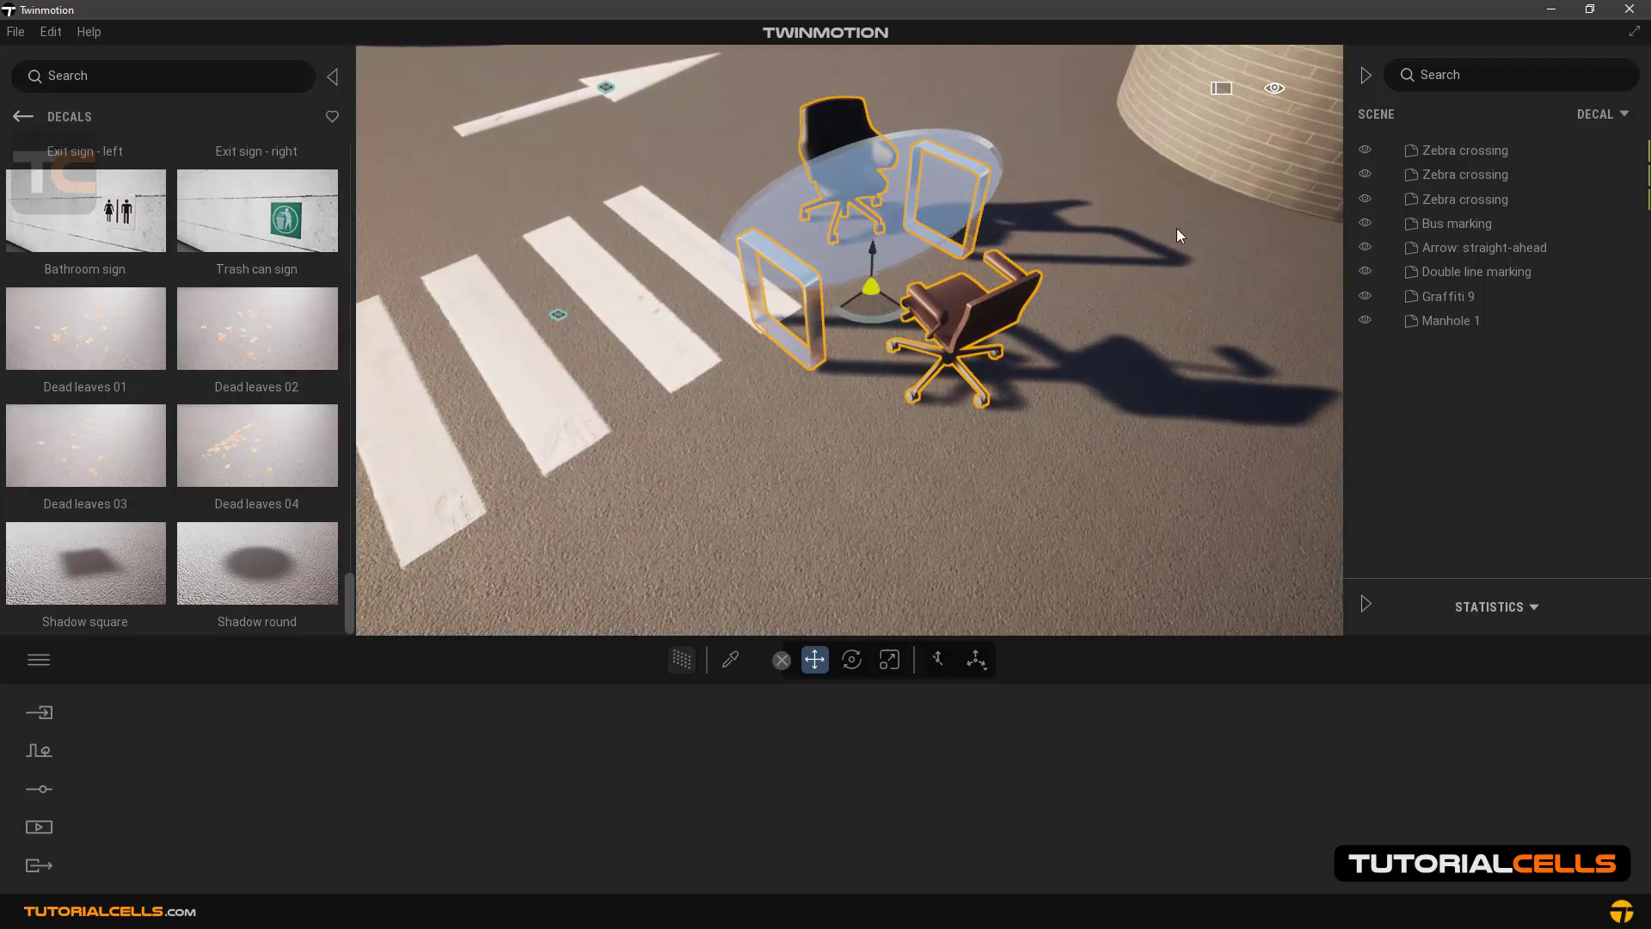
left_click_drag(1109, 334, 913, 289)
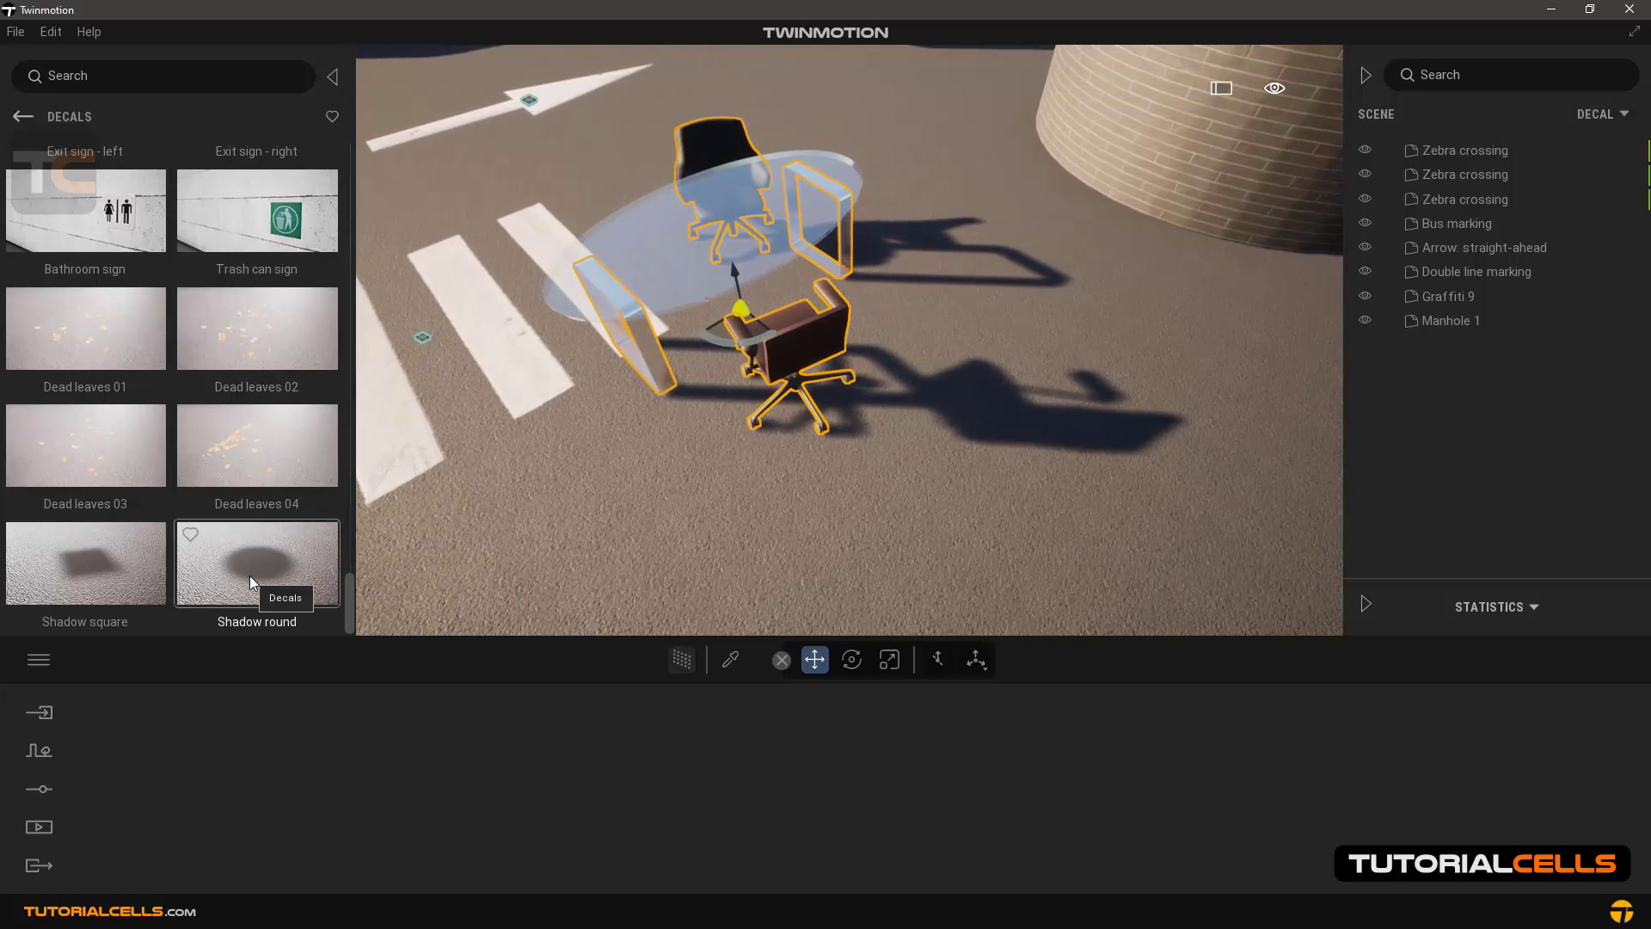
left_click_drag(249, 576, 1015, 316)
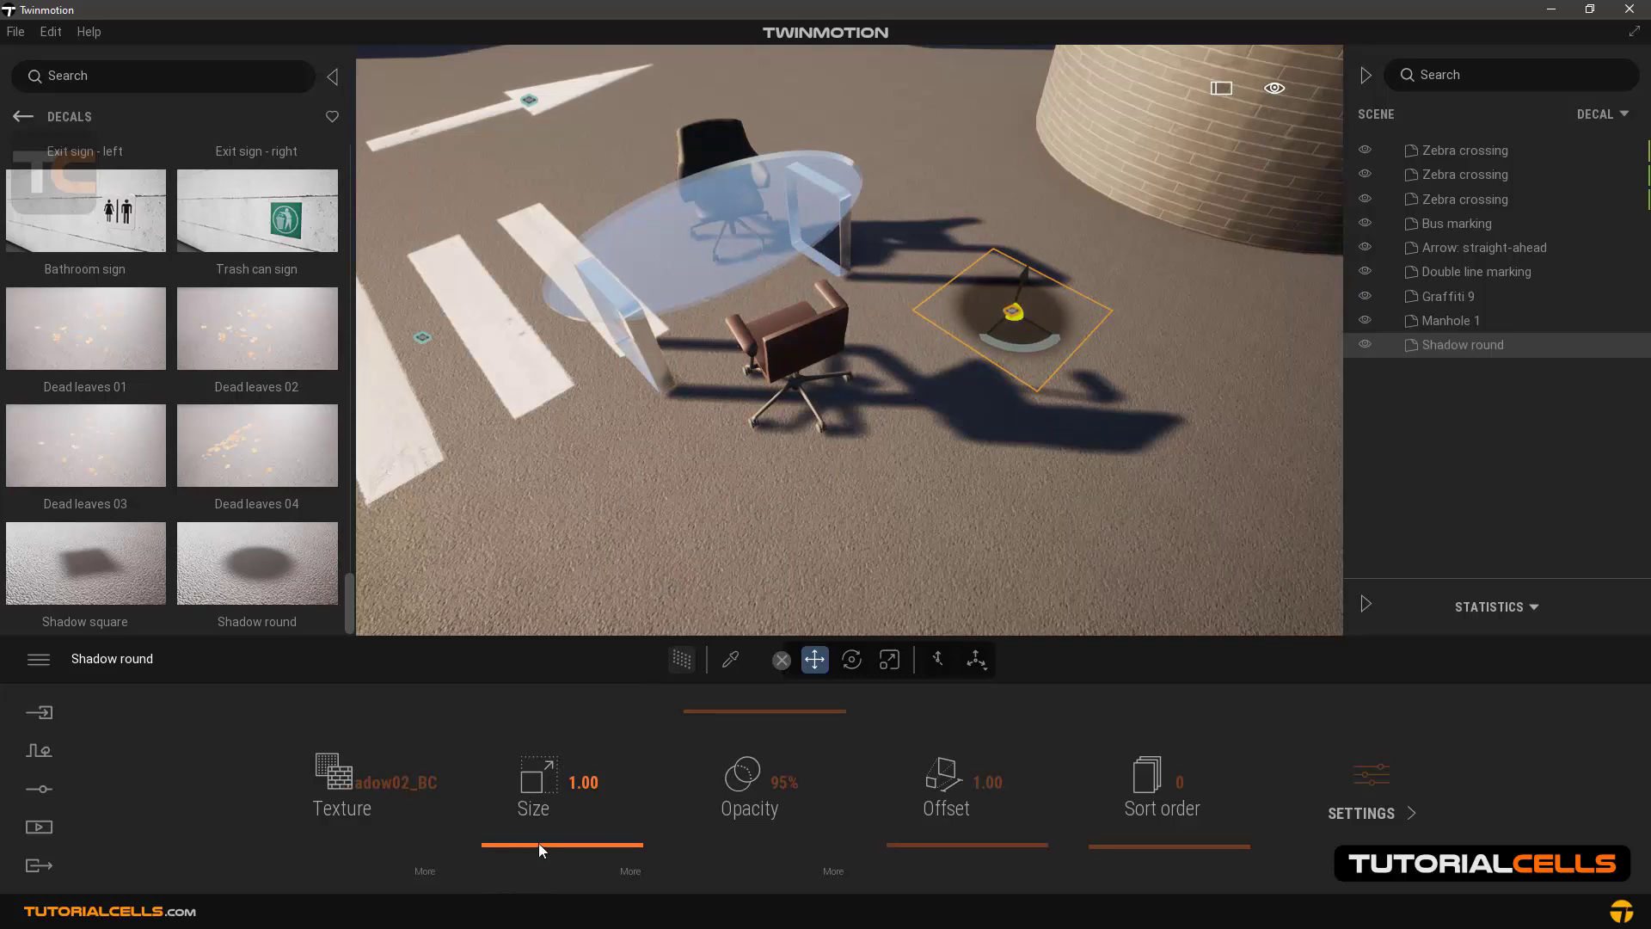
Enlarge the round shadow decal to size 2.09 and stretch it to length 1.3 and width 0.6.
left_click_drag(538, 842, 537, 828)
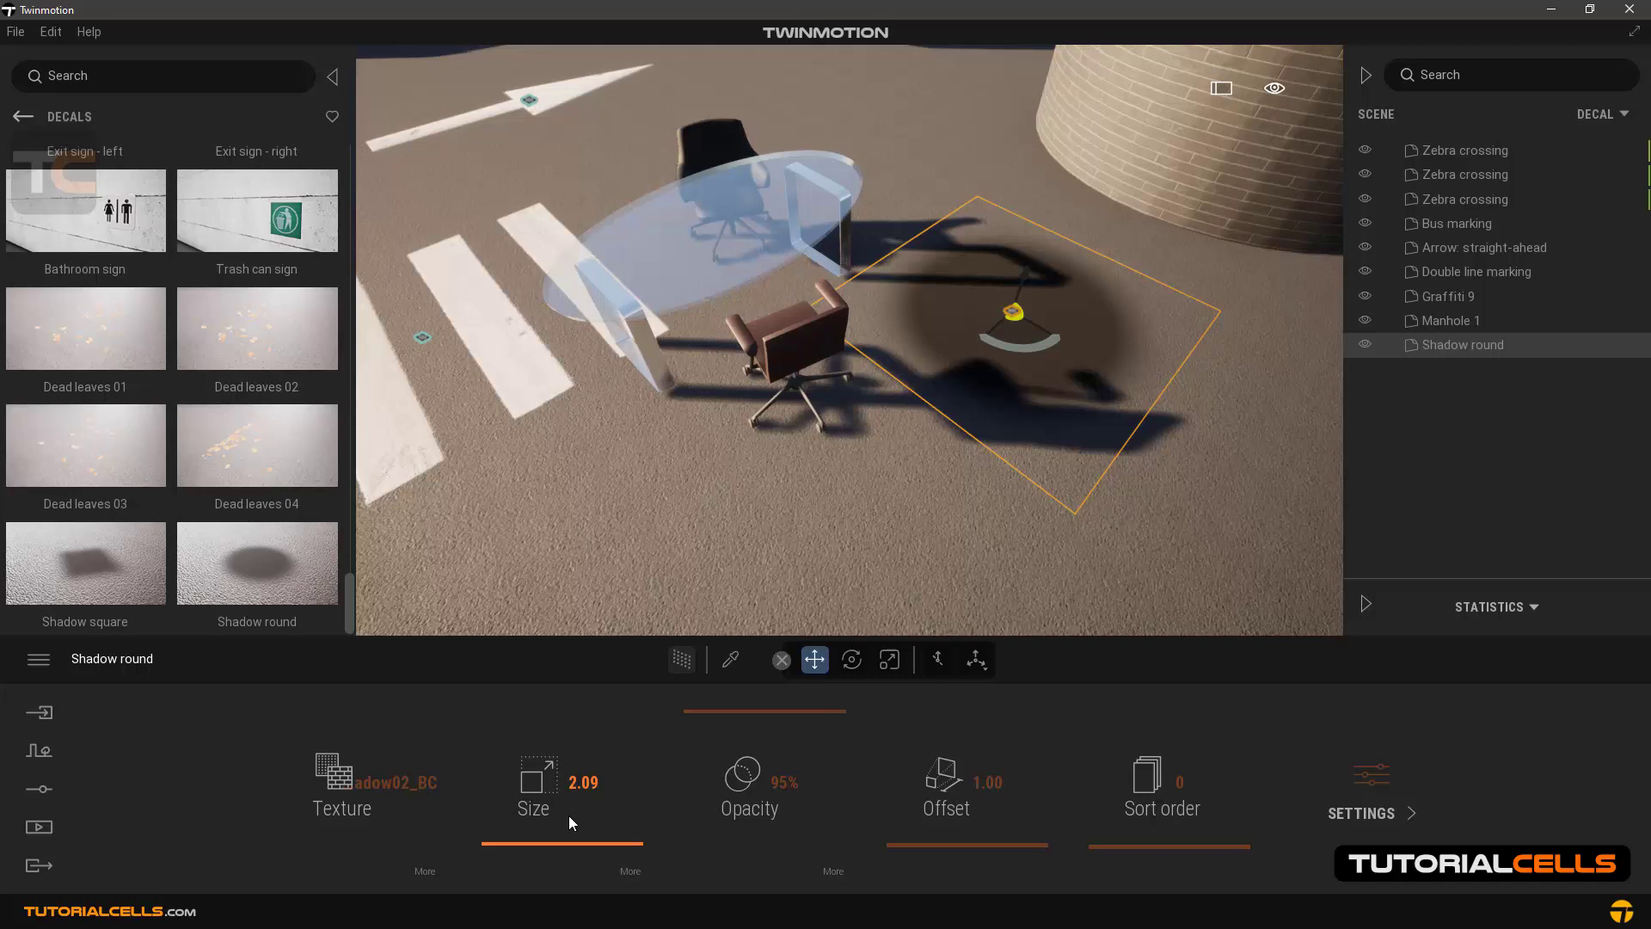
left_click(629, 871)
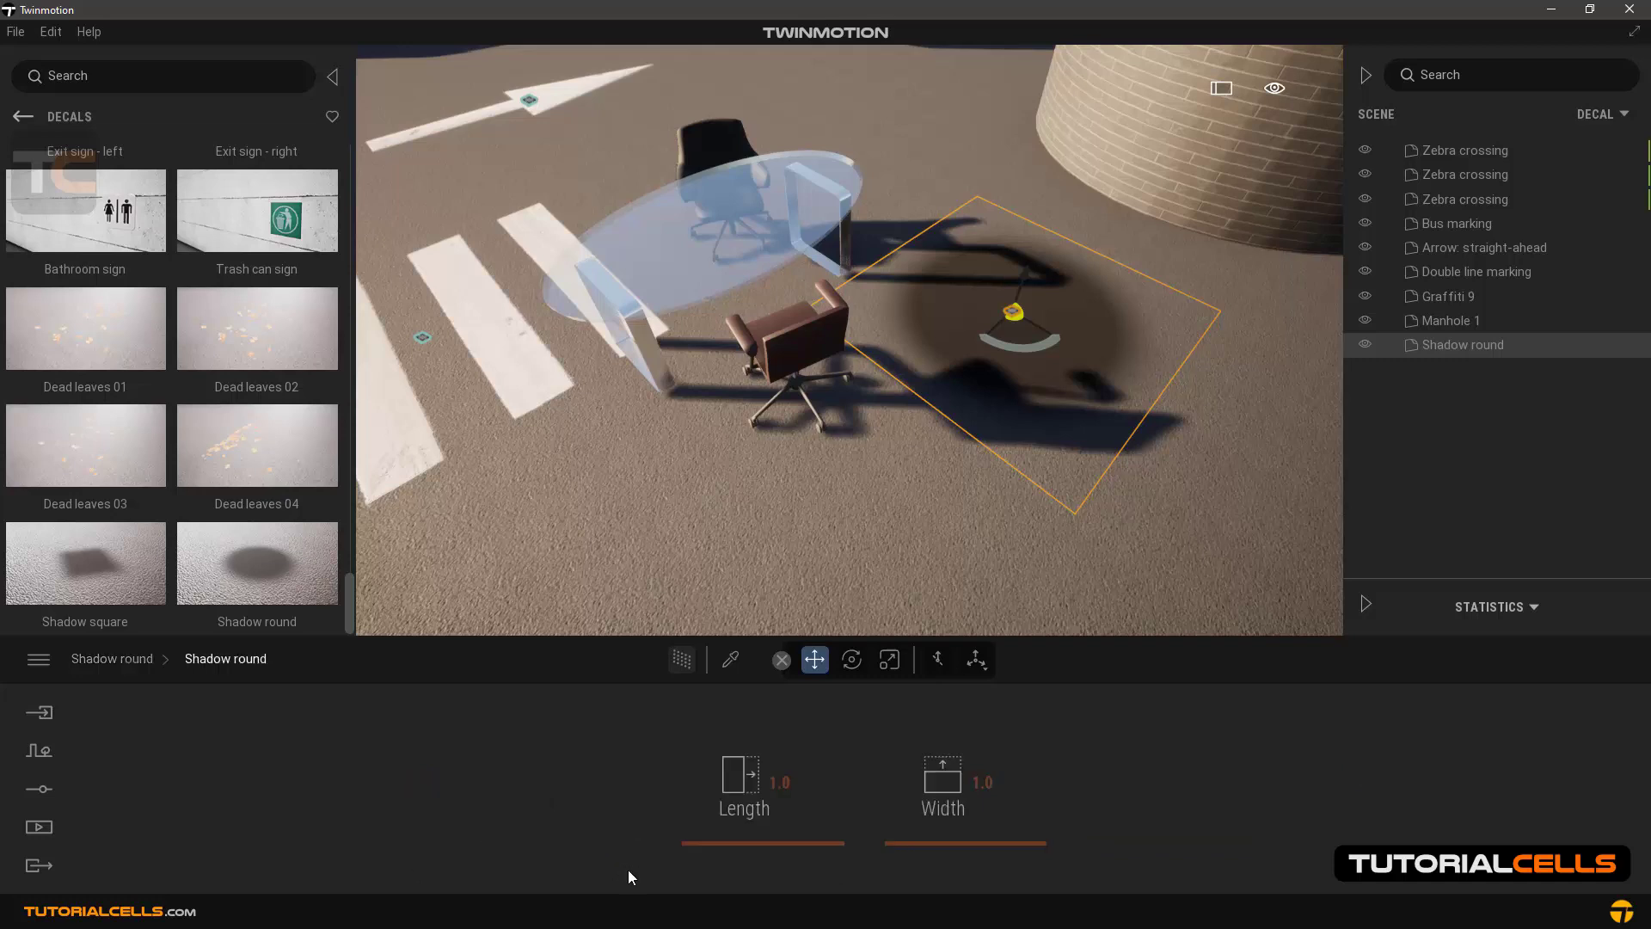
left_click_drag(745, 846, 756, 857)
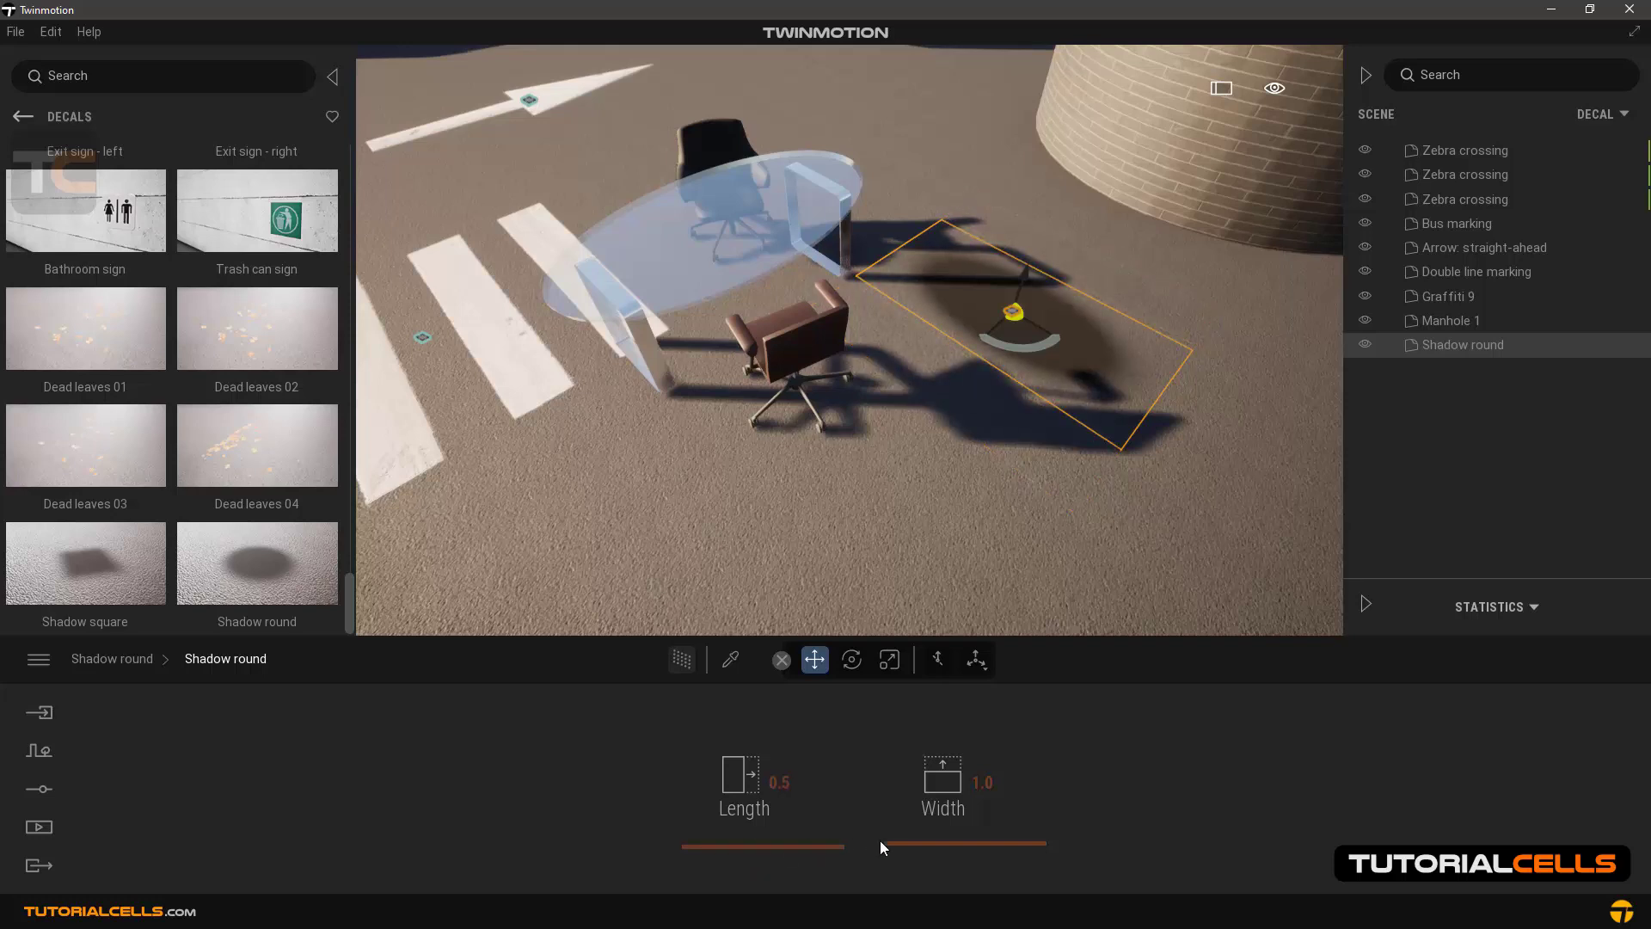
left_click_drag(882, 840, 785, 840)
Examine how the stretched round shadow decal sits next to the table, the chairs and their cast shadows.
scroll(792, 516, "down", 5)
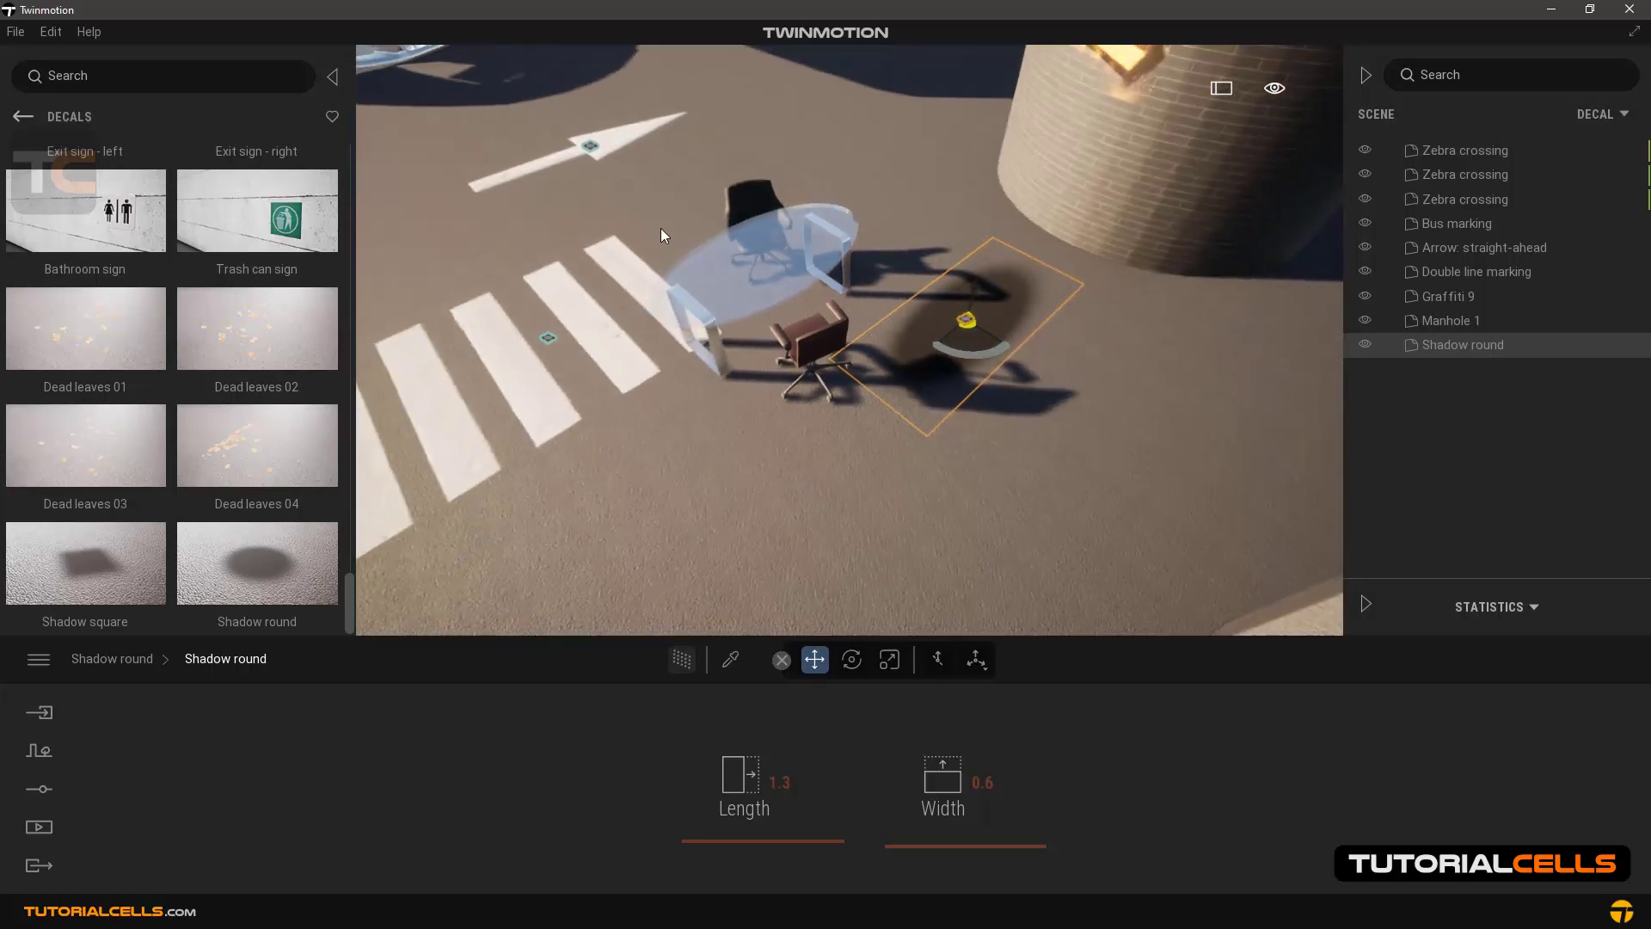
left_click(748, 275)
scroll(735, 291, "up", 3)
mouse_move(735, 290)
middle_mouse_down("shift")
mouse_move(869, 306)
mouse_move(761, 297)
middle_mouse_up("shift")
scroll(937, 320, "up", 3)
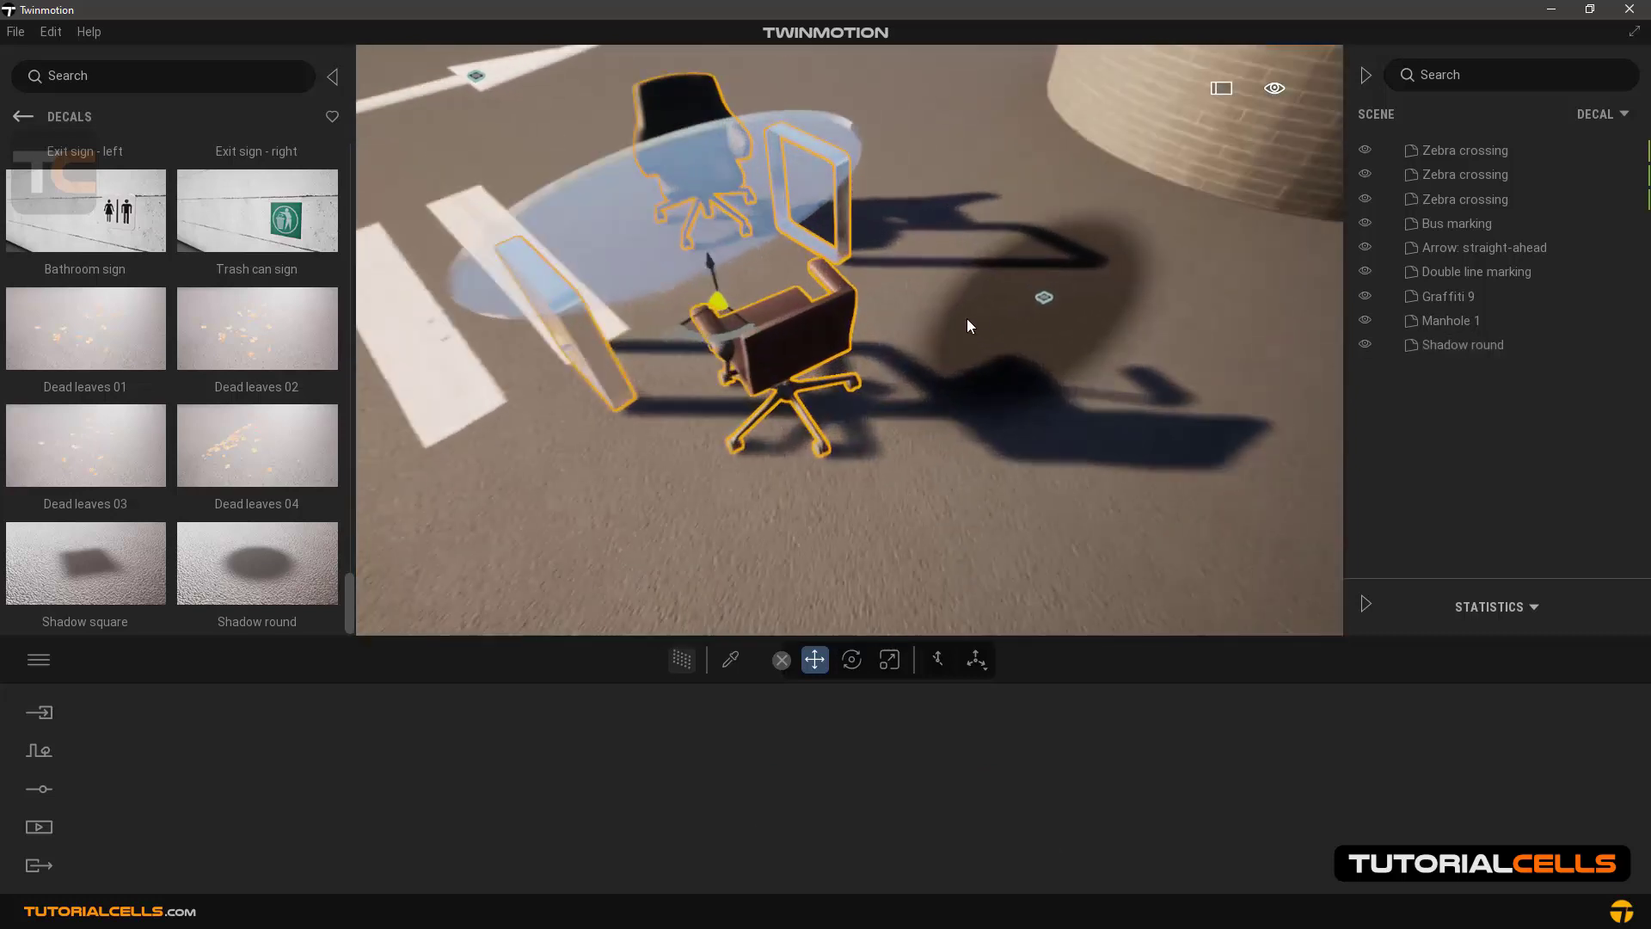
left_click(1051, 295)
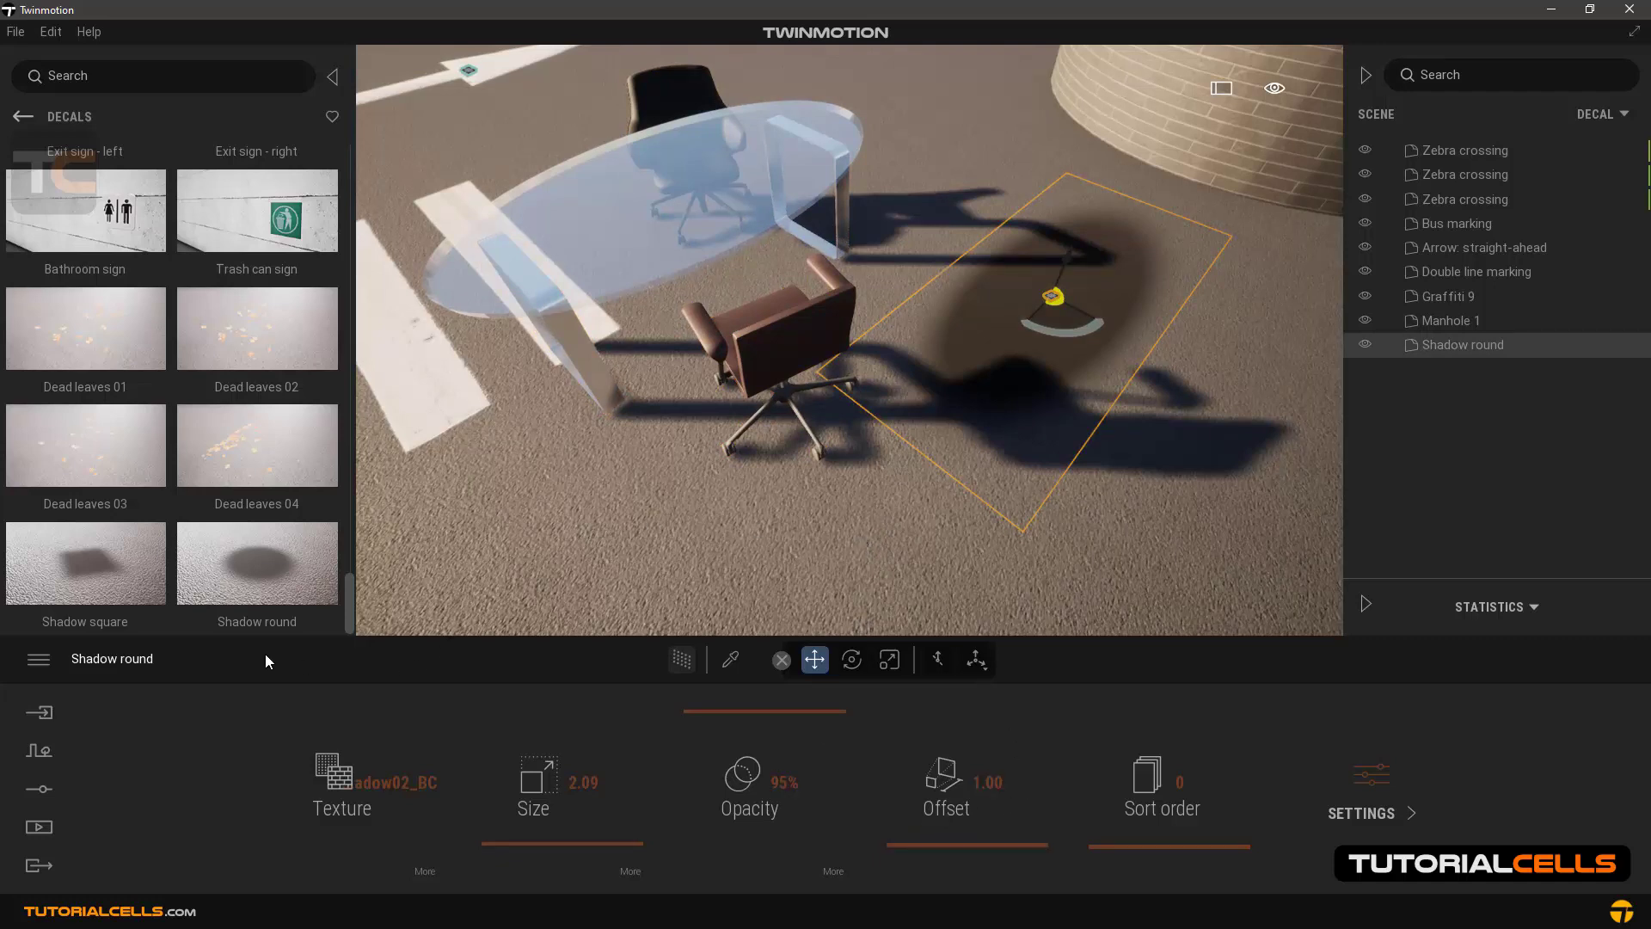
left_click(1365, 781)
left_click(101, 659)
Lower the round shadow decal's opacity to 64%.
scroll(827, 472, "down", 8)
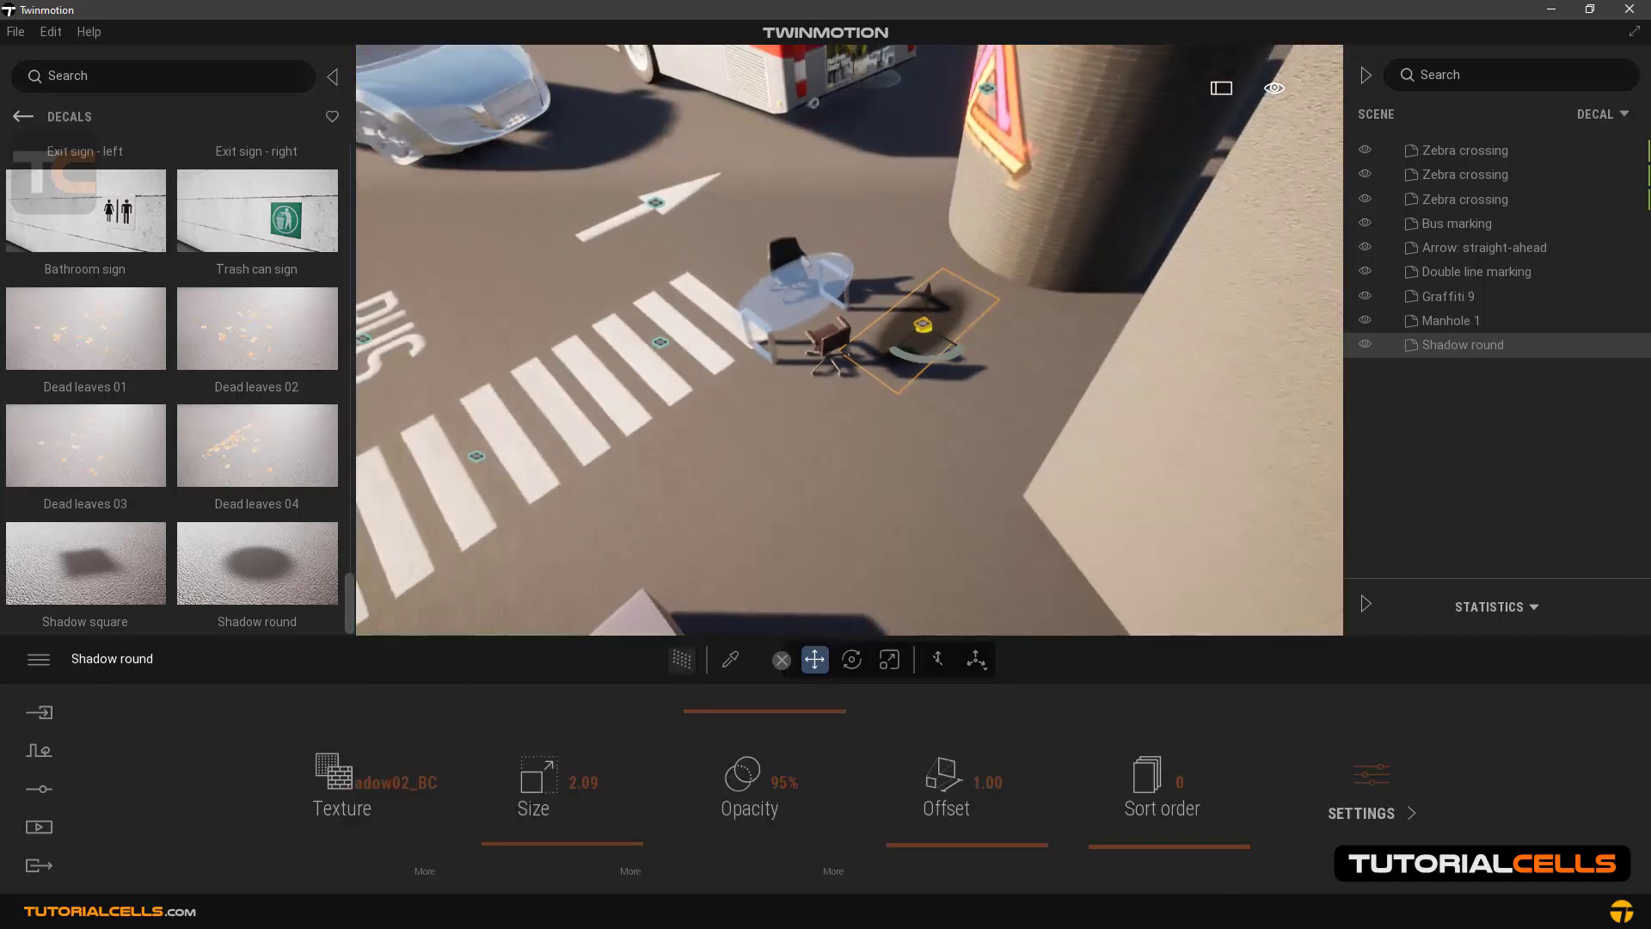
middle_click_drag(684, 411, 669, 499, "shift")
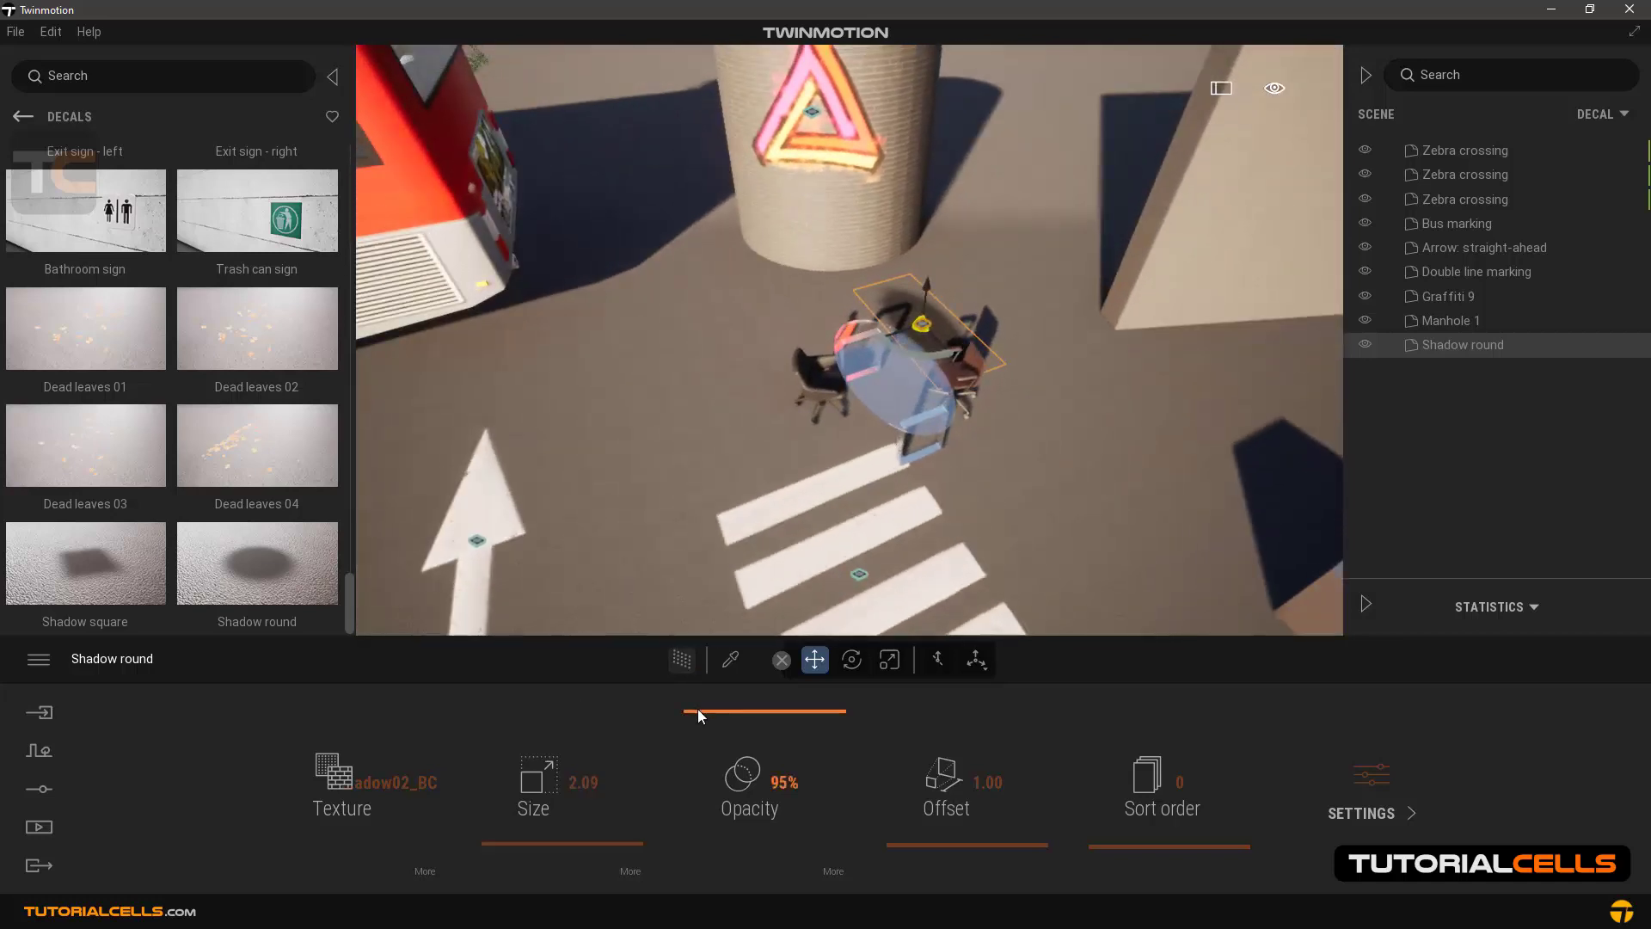
left_click_drag(699, 710, 701, 742)
scroll(922, 379, "up", 5)
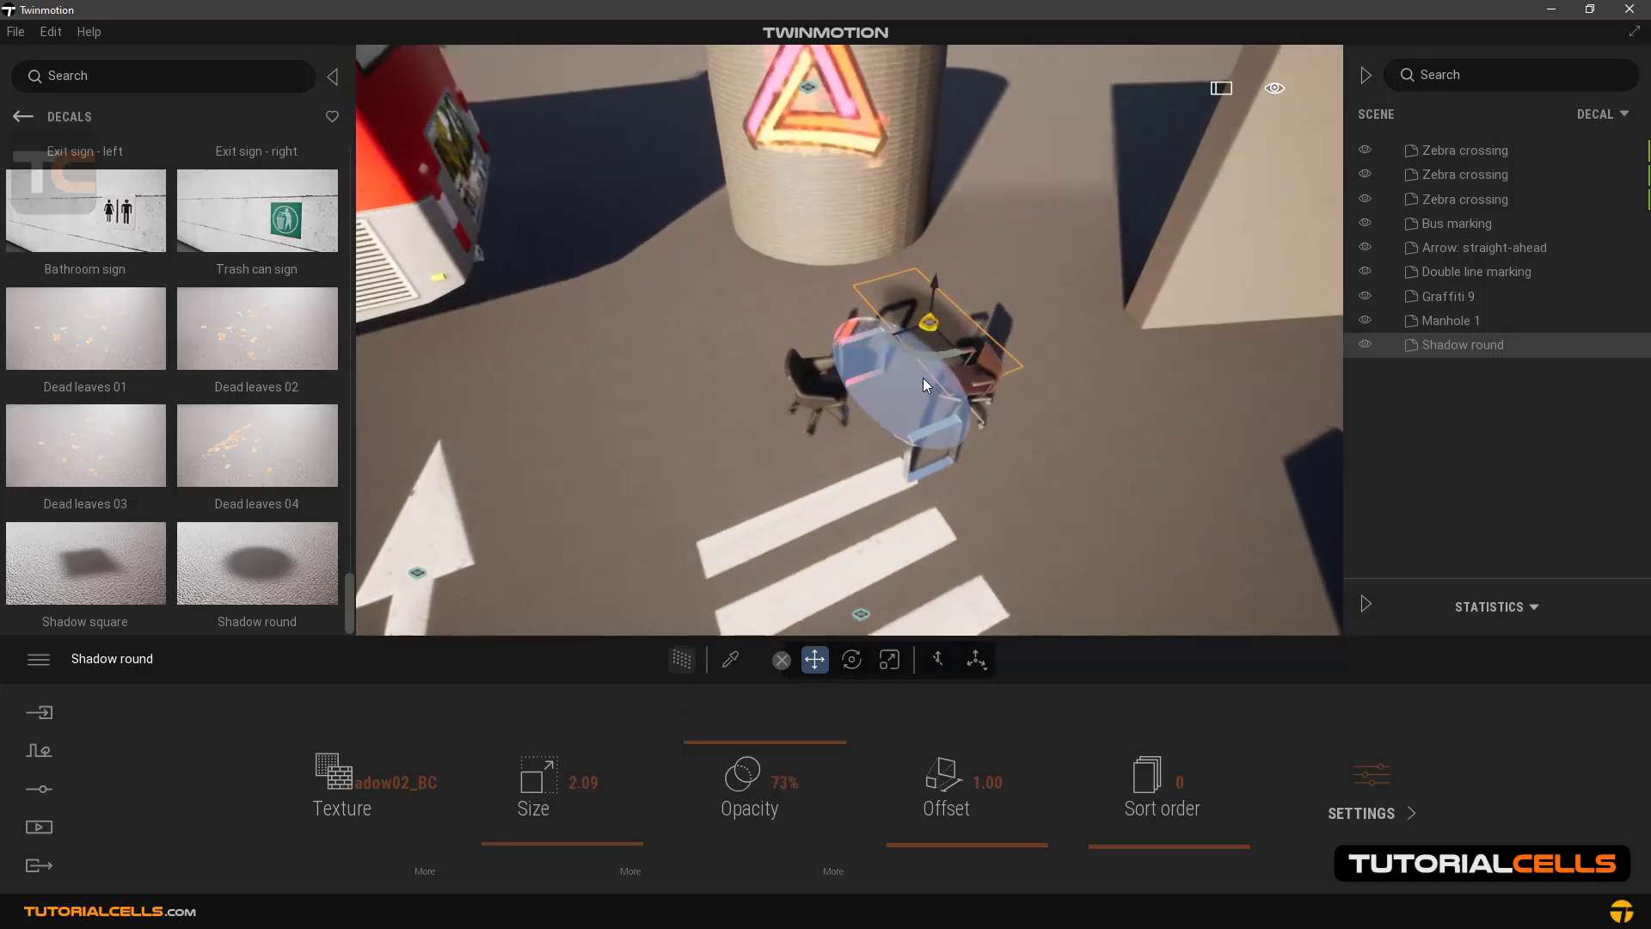
left_click_drag(705, 746, 710, 750)
Raise the round shadow decal's sharpness to 23% to give it a crisper edge.
left_click(833, 871)
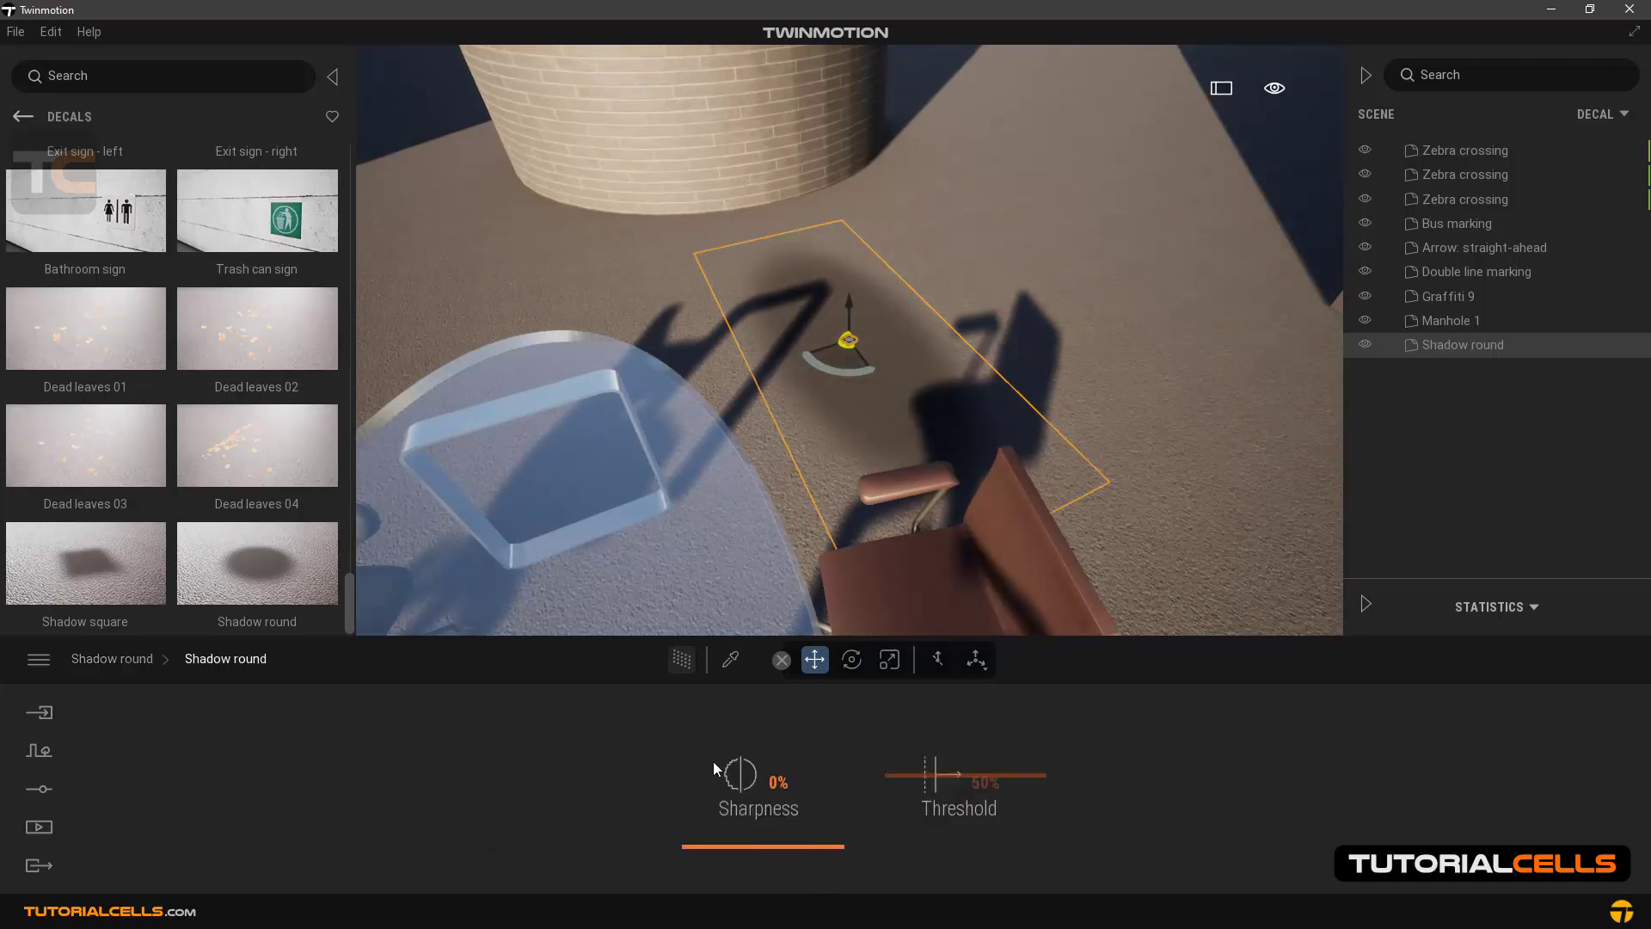
left_click_drag(741, 846, 761, 817)
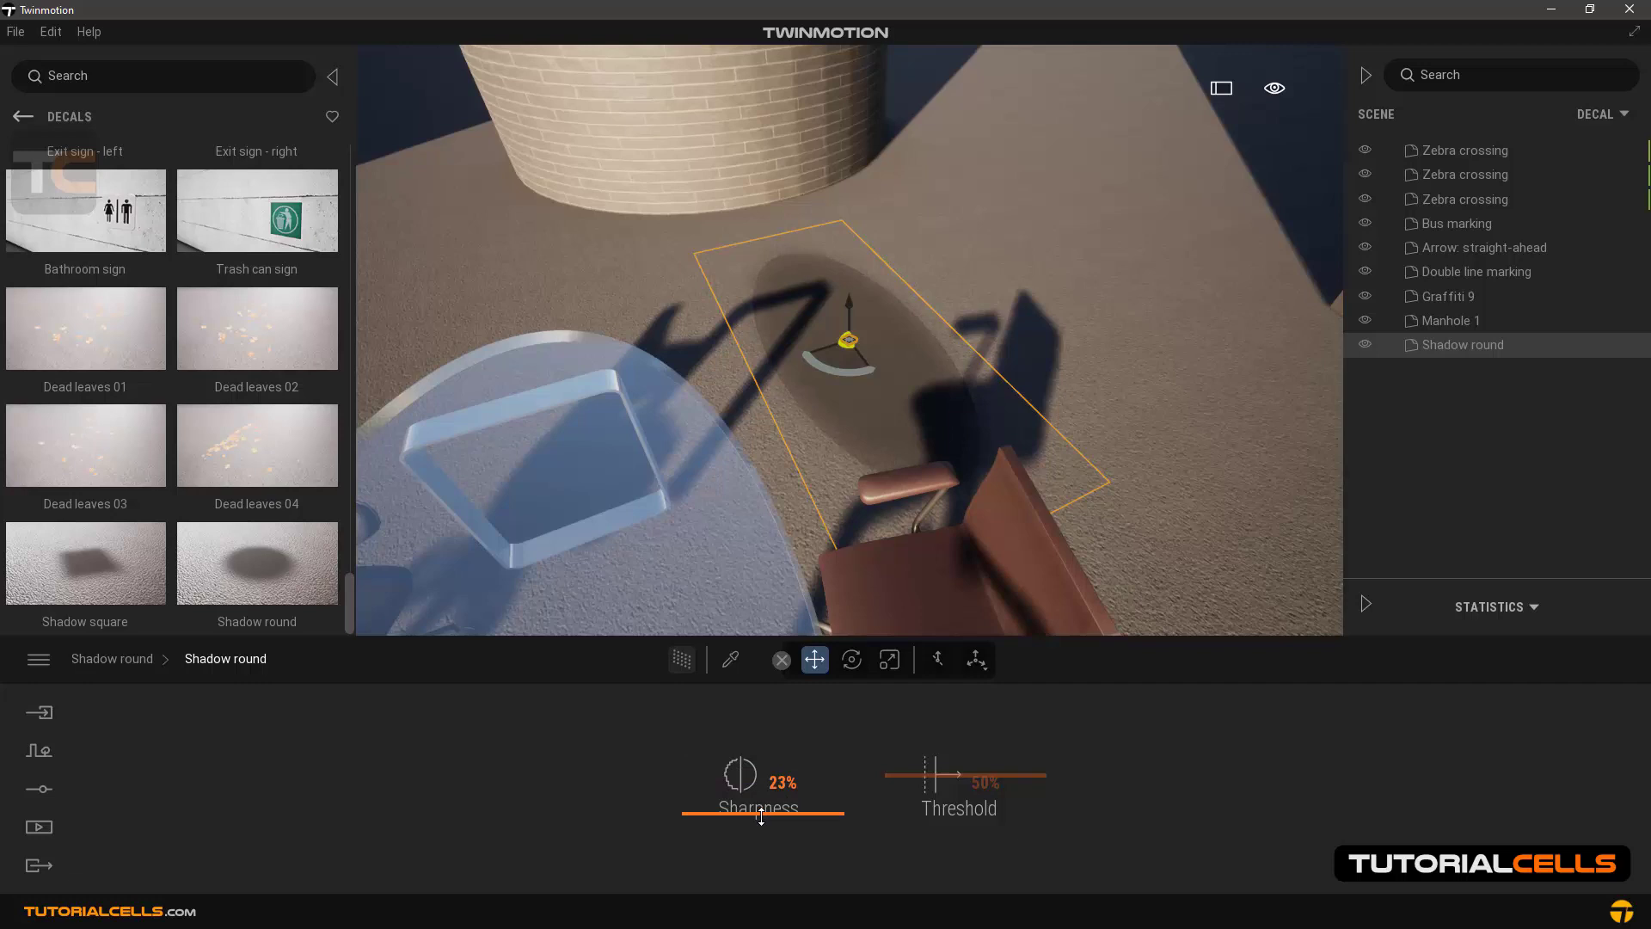
left_click(139, 660)
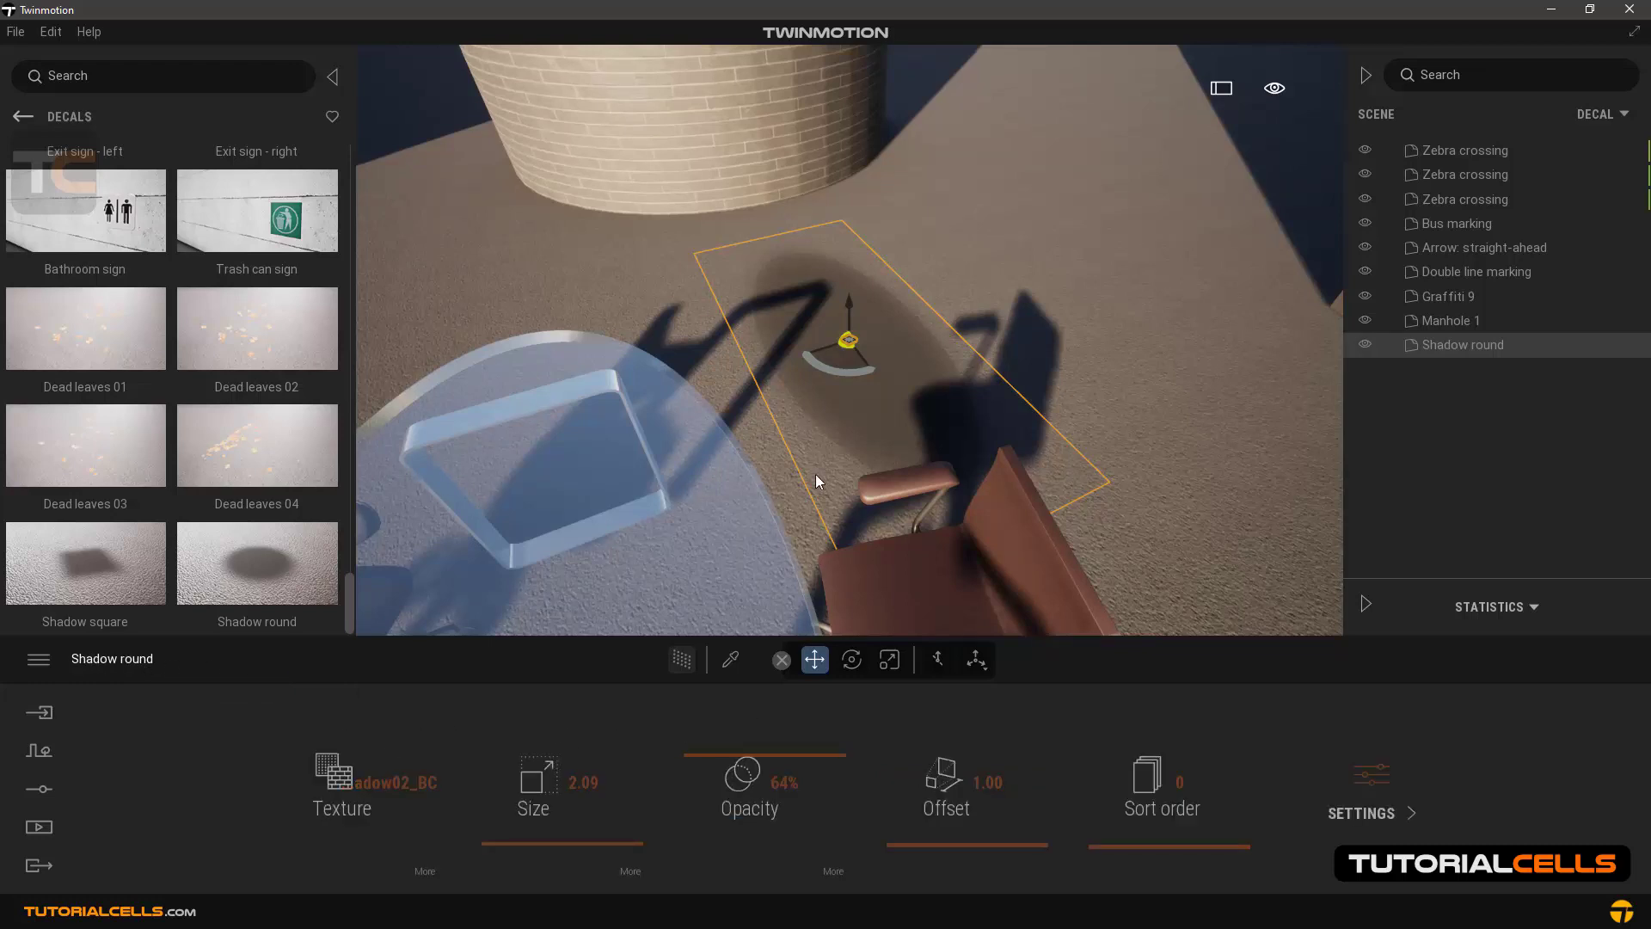
Place the Road damage 03 decal on the ground between the arrow, zebra crossing and BUS markings, and frame it closely.
right_click_drag(813, 463, 258, 451, "alt")
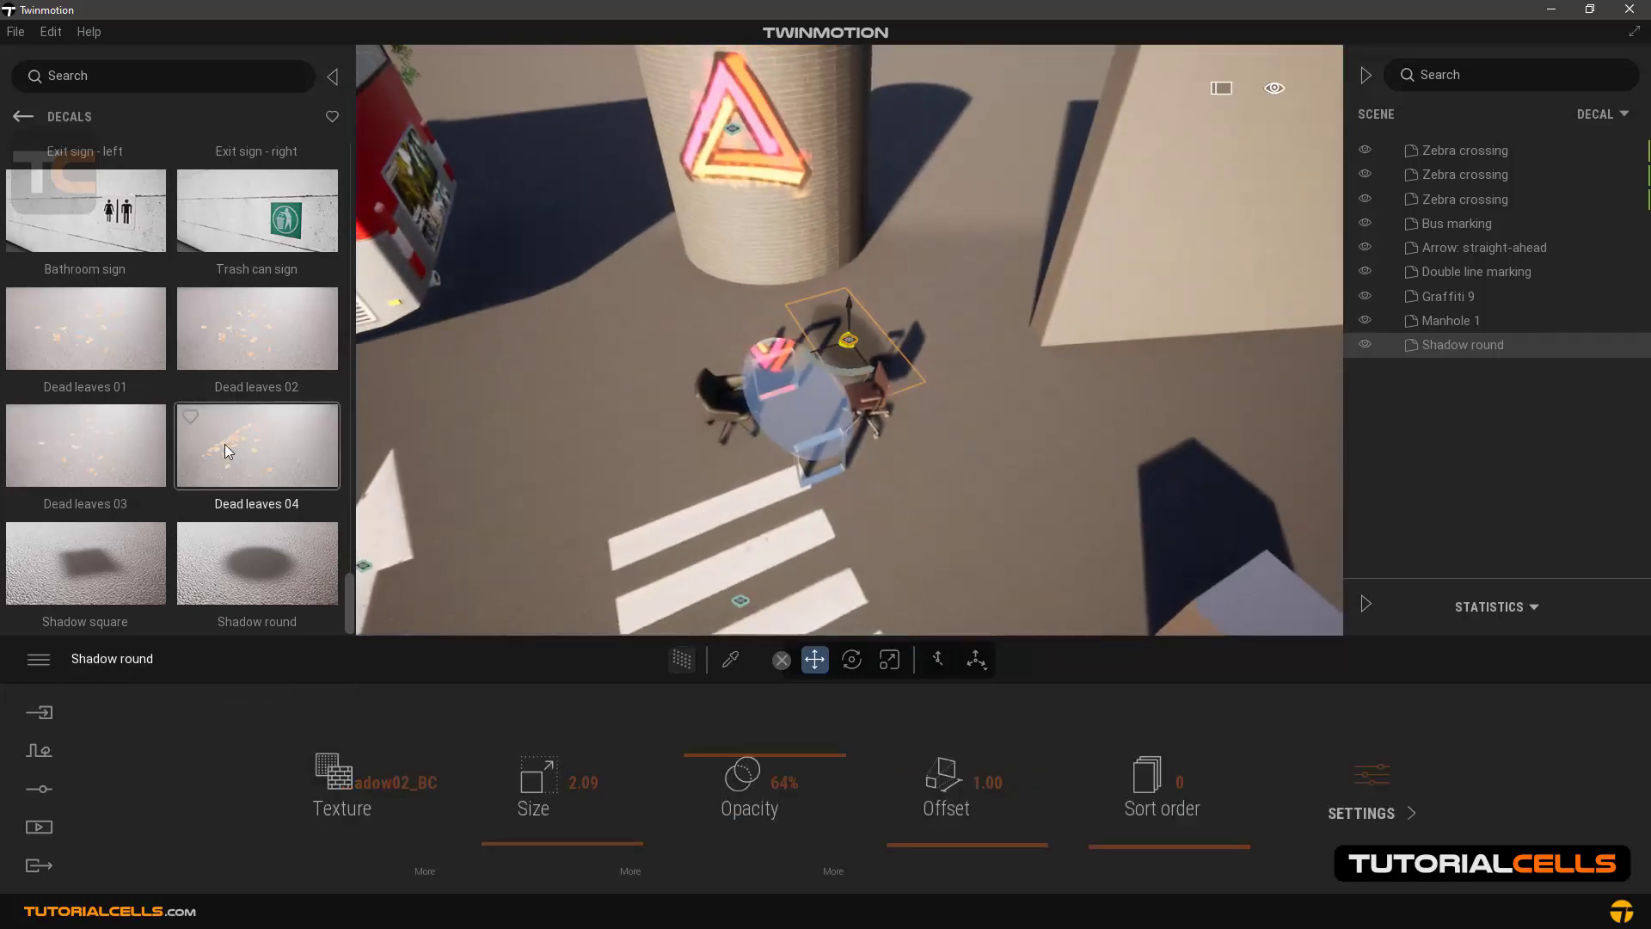
right_click_drag(765, 460, 401, 506, "alt")
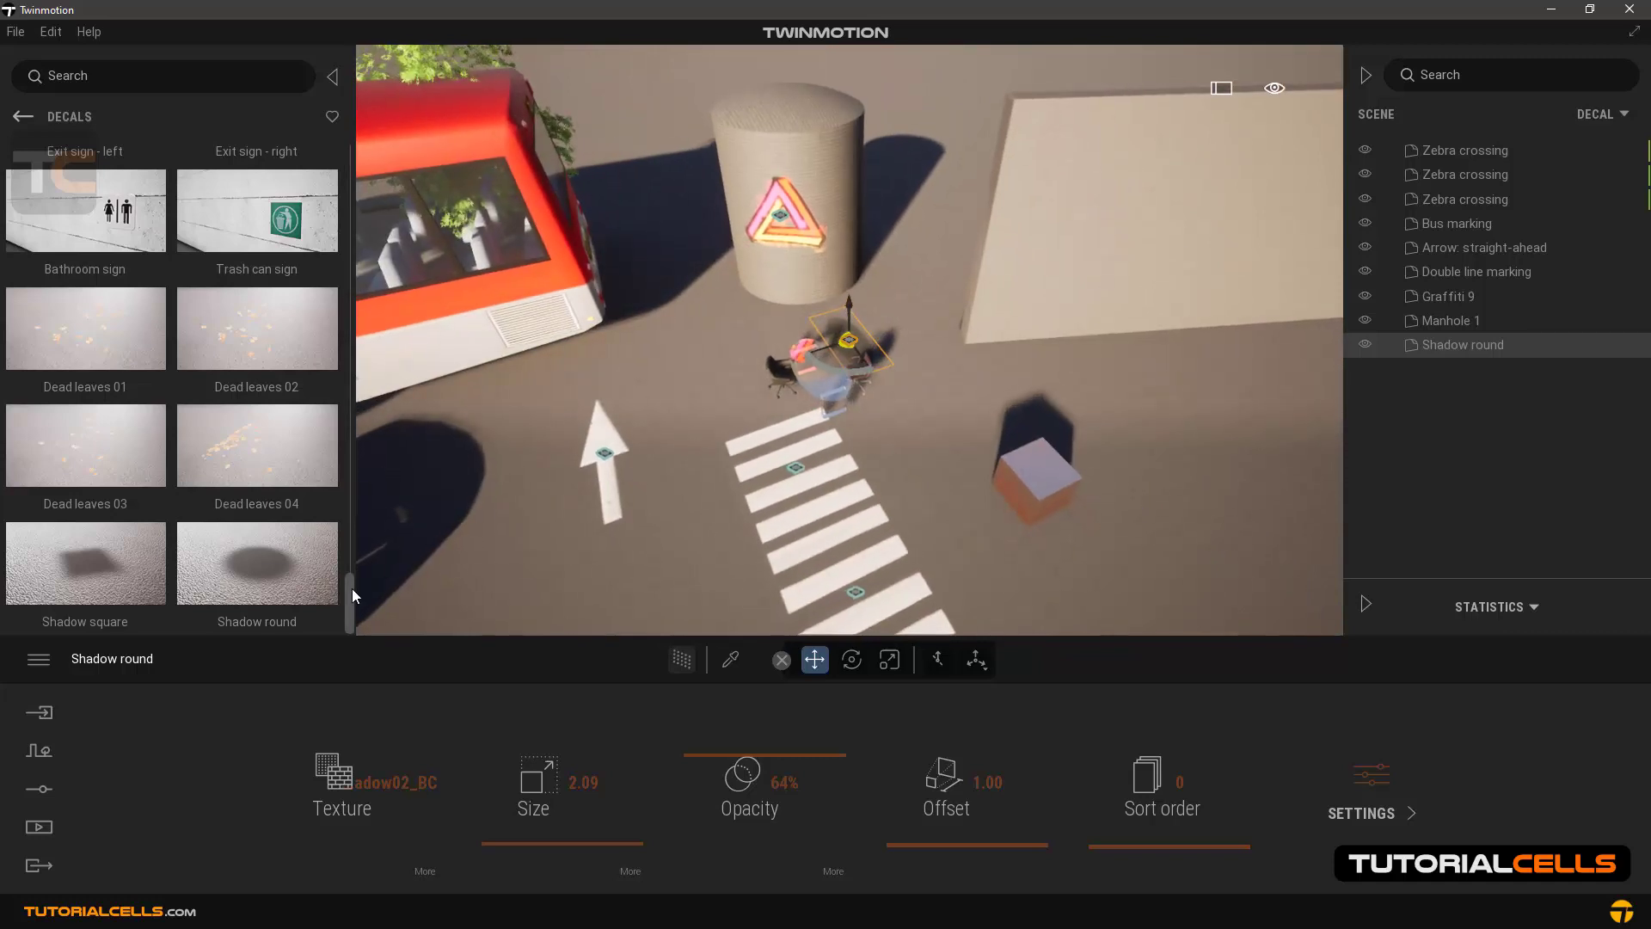
left_click_drag(350, 588, 349, 440)
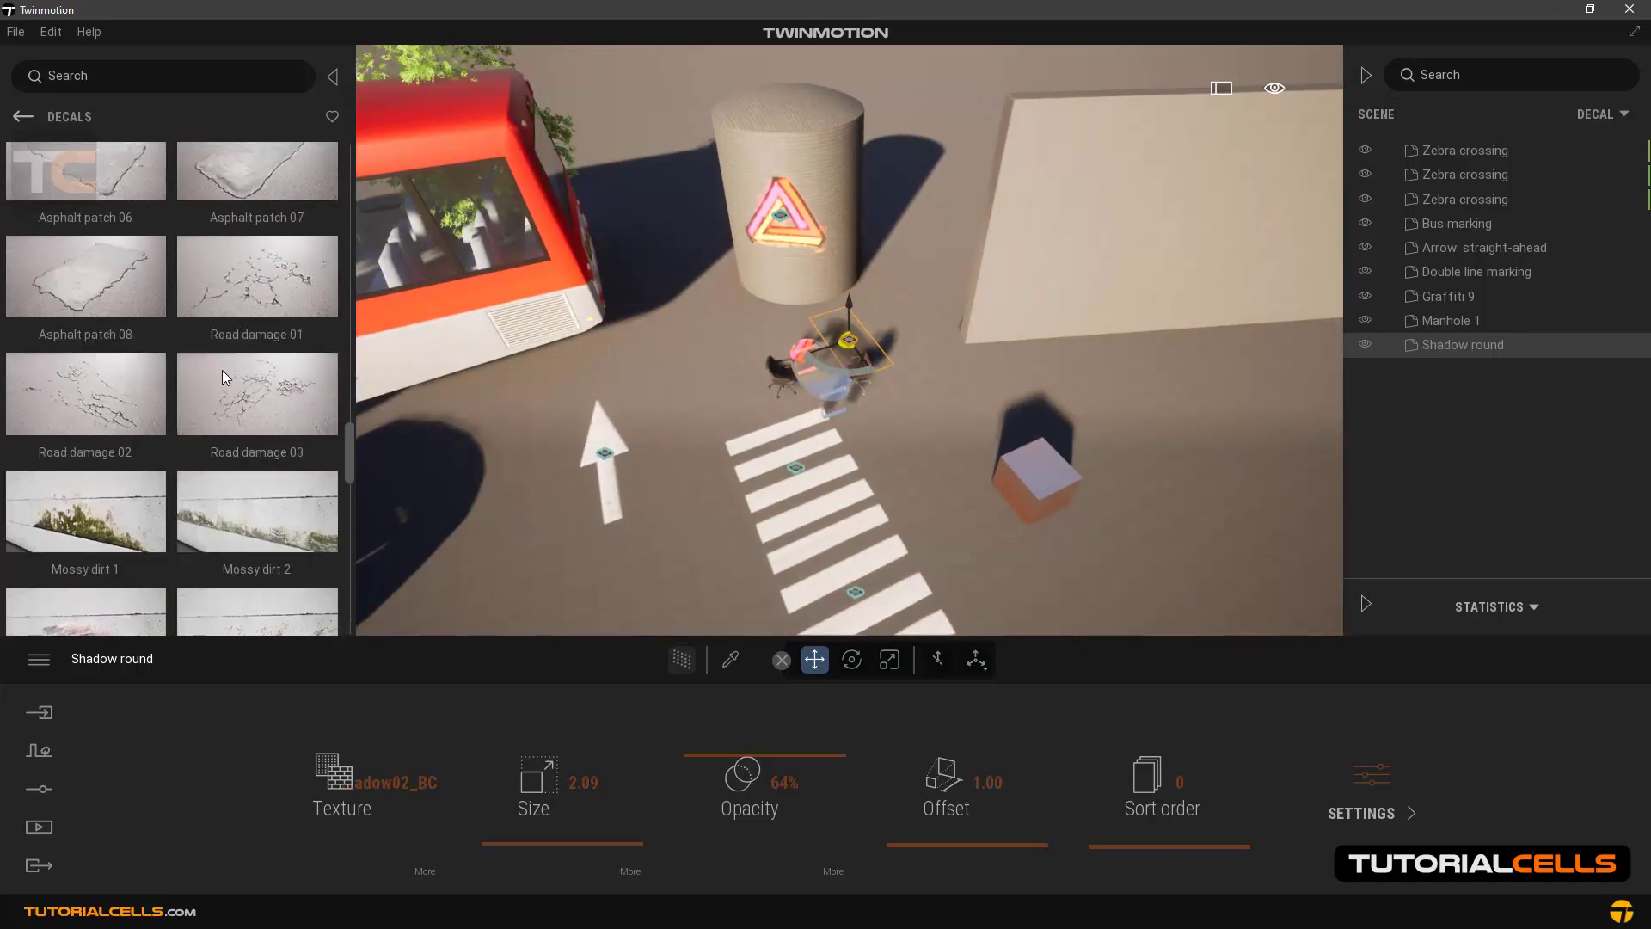
left_click_drag(256, 395, 653, 603)
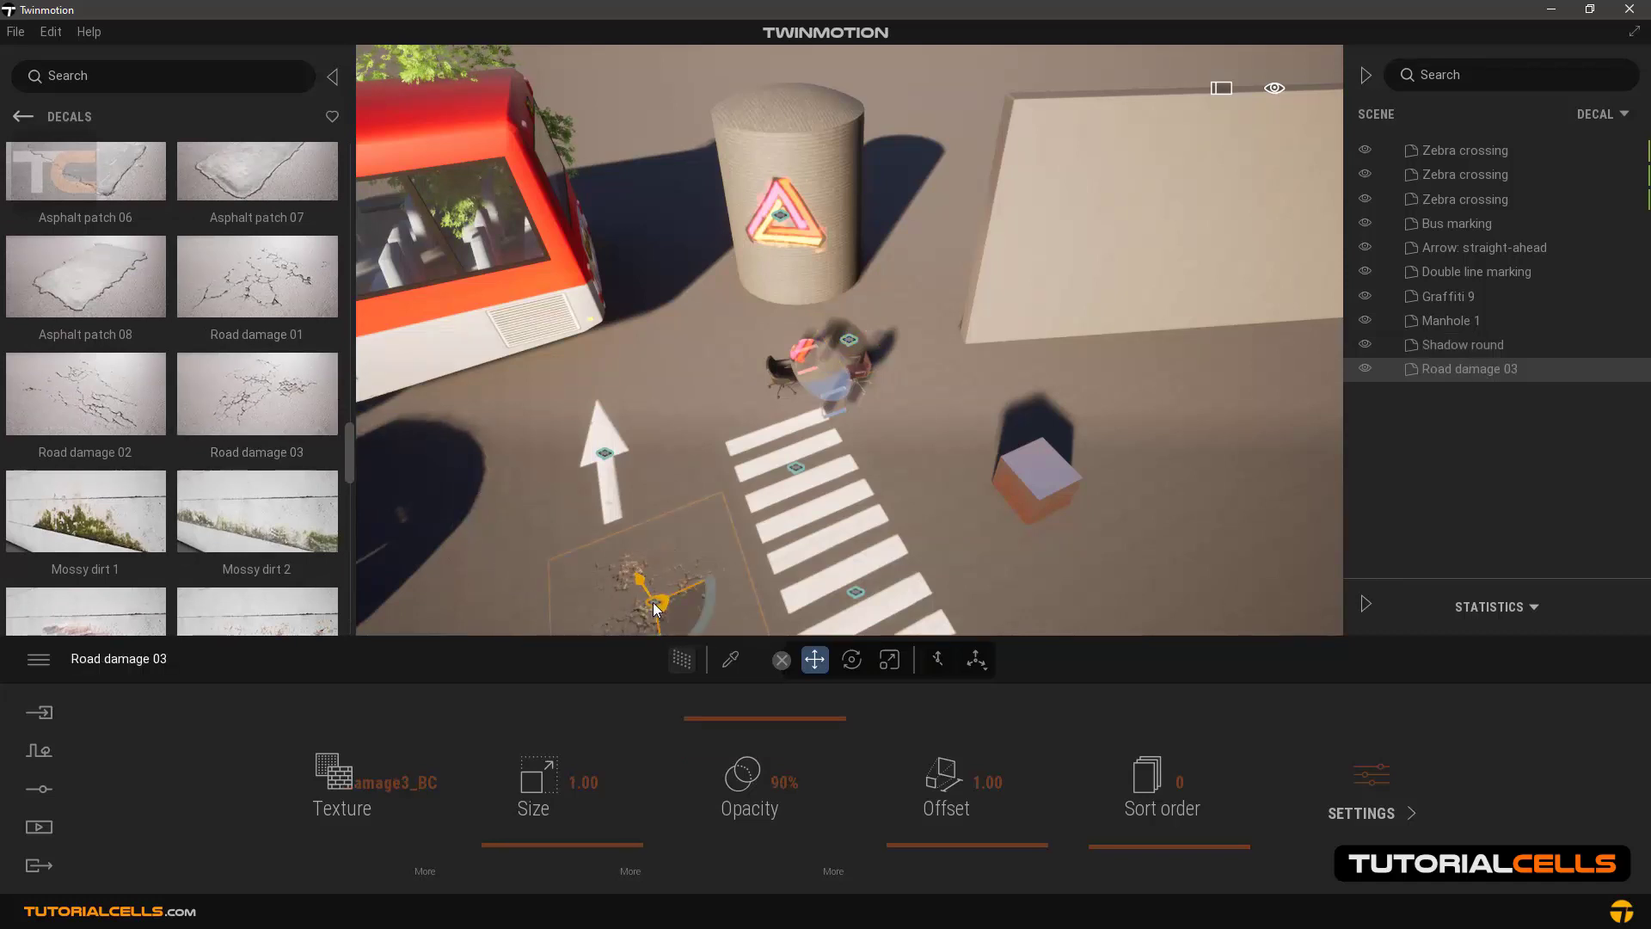
key("f")
middle_click_drag(853, 427, 765, 400, "shift")
scroll(809, 344, "up", 5)
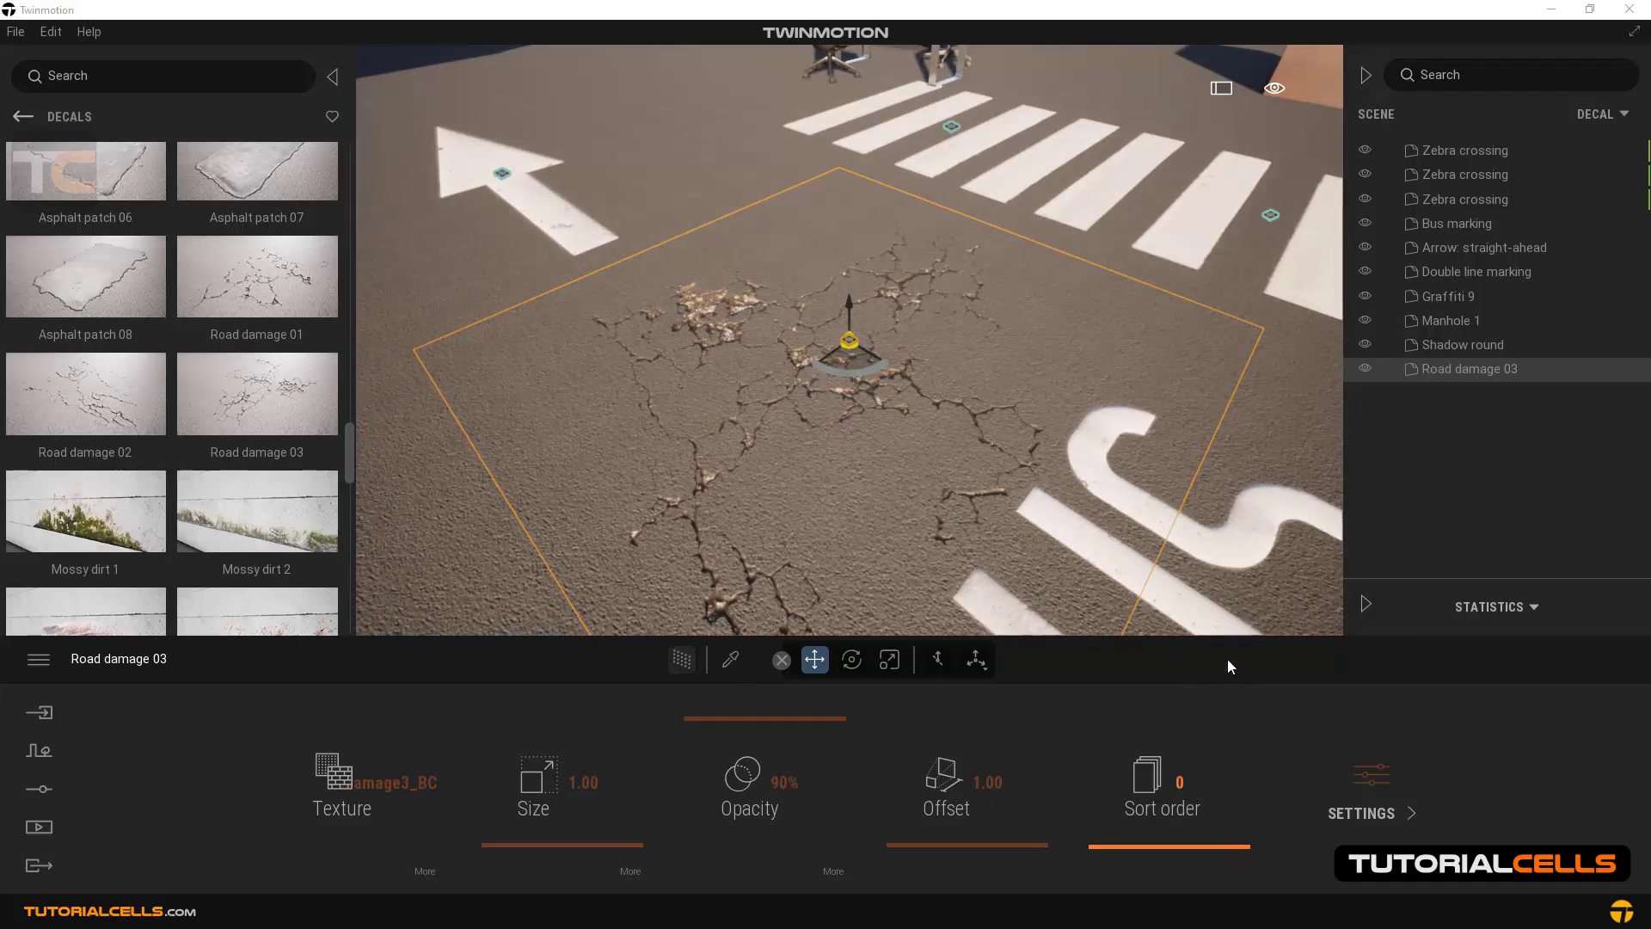
Lower the road damage decal's bump to 0% and restore it to 100% to compare the relief of the cracks.
left_click(1338, 781)
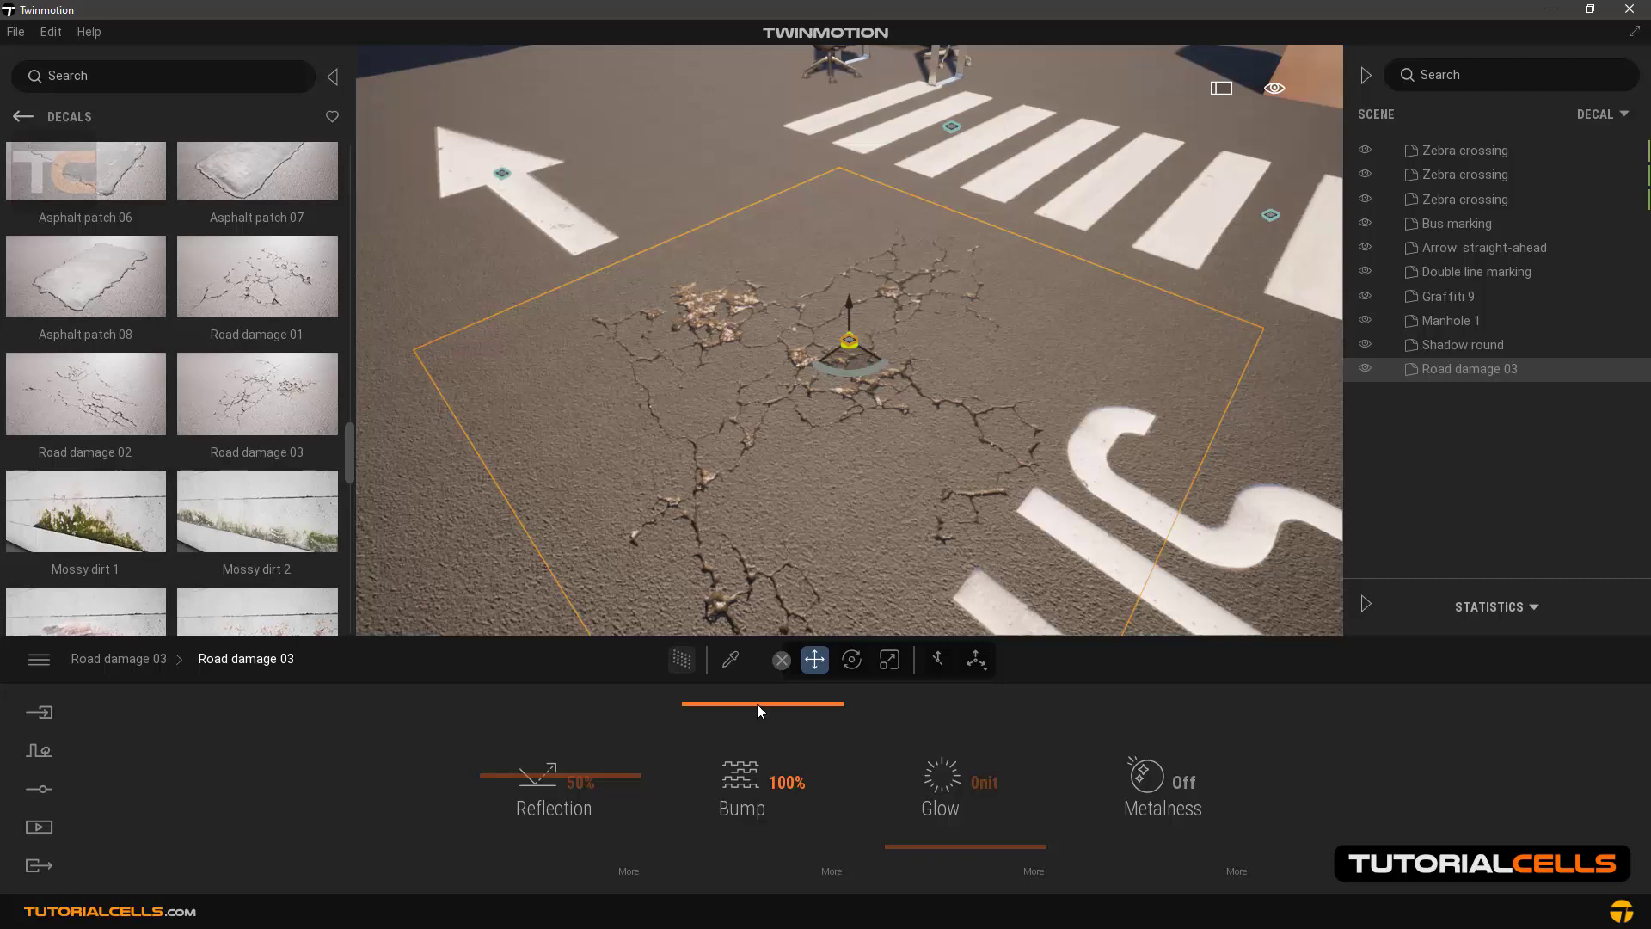
left_click_drag(756, 703, 757, 879)
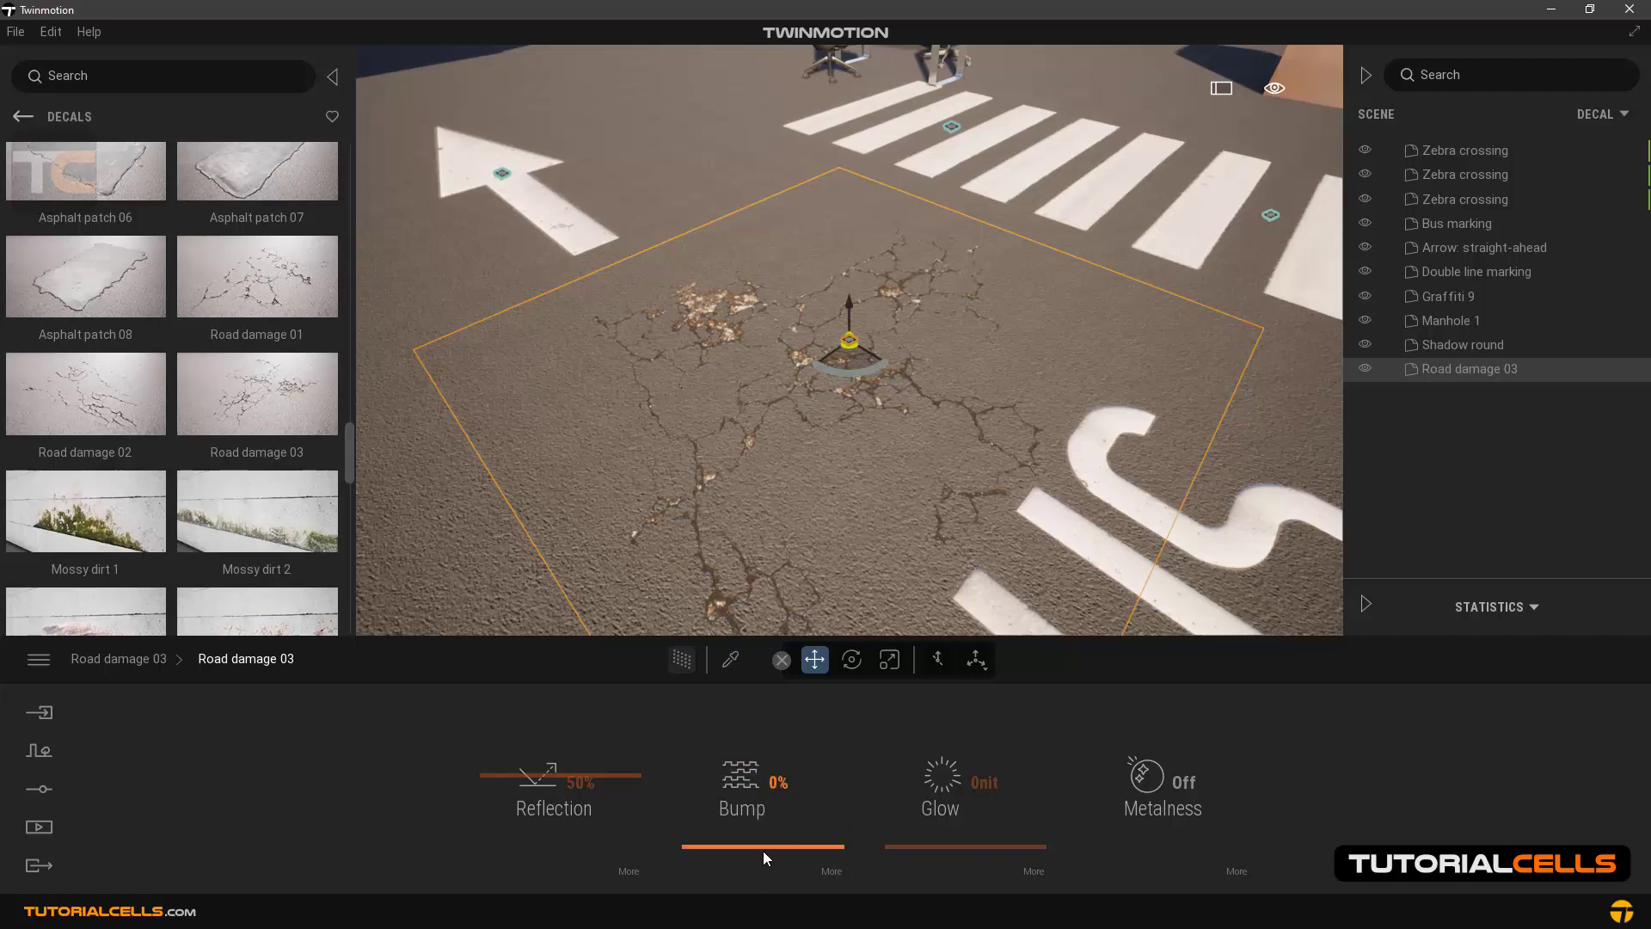
left_click_drag(762, 850, 806, 565)
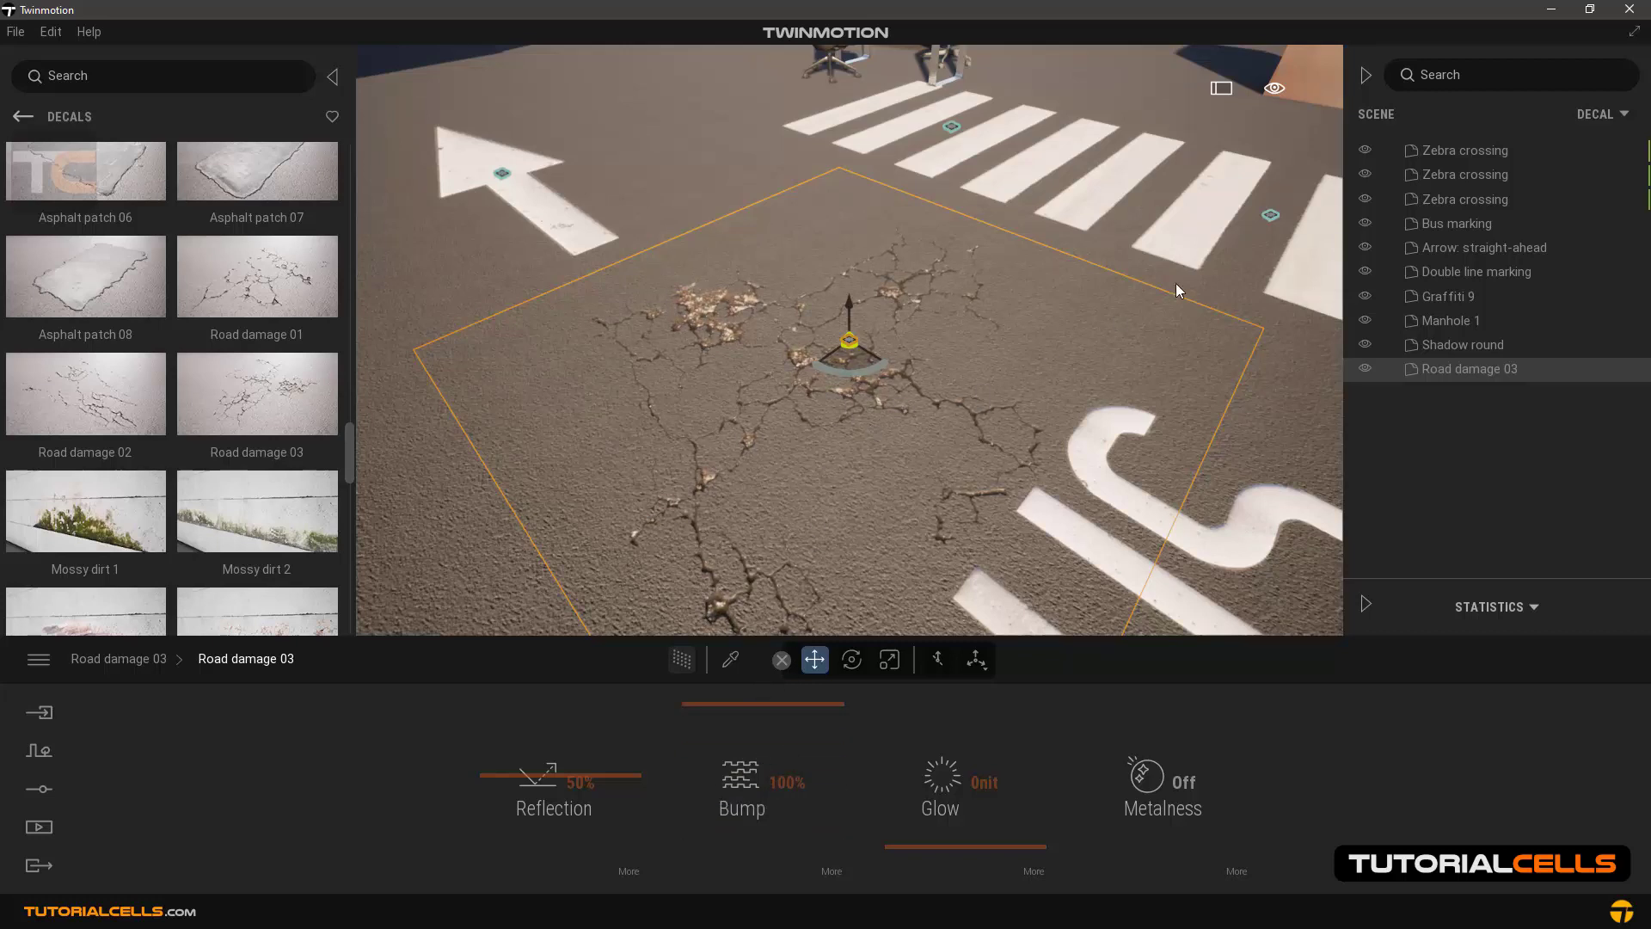
mouse_move(1273, 90)
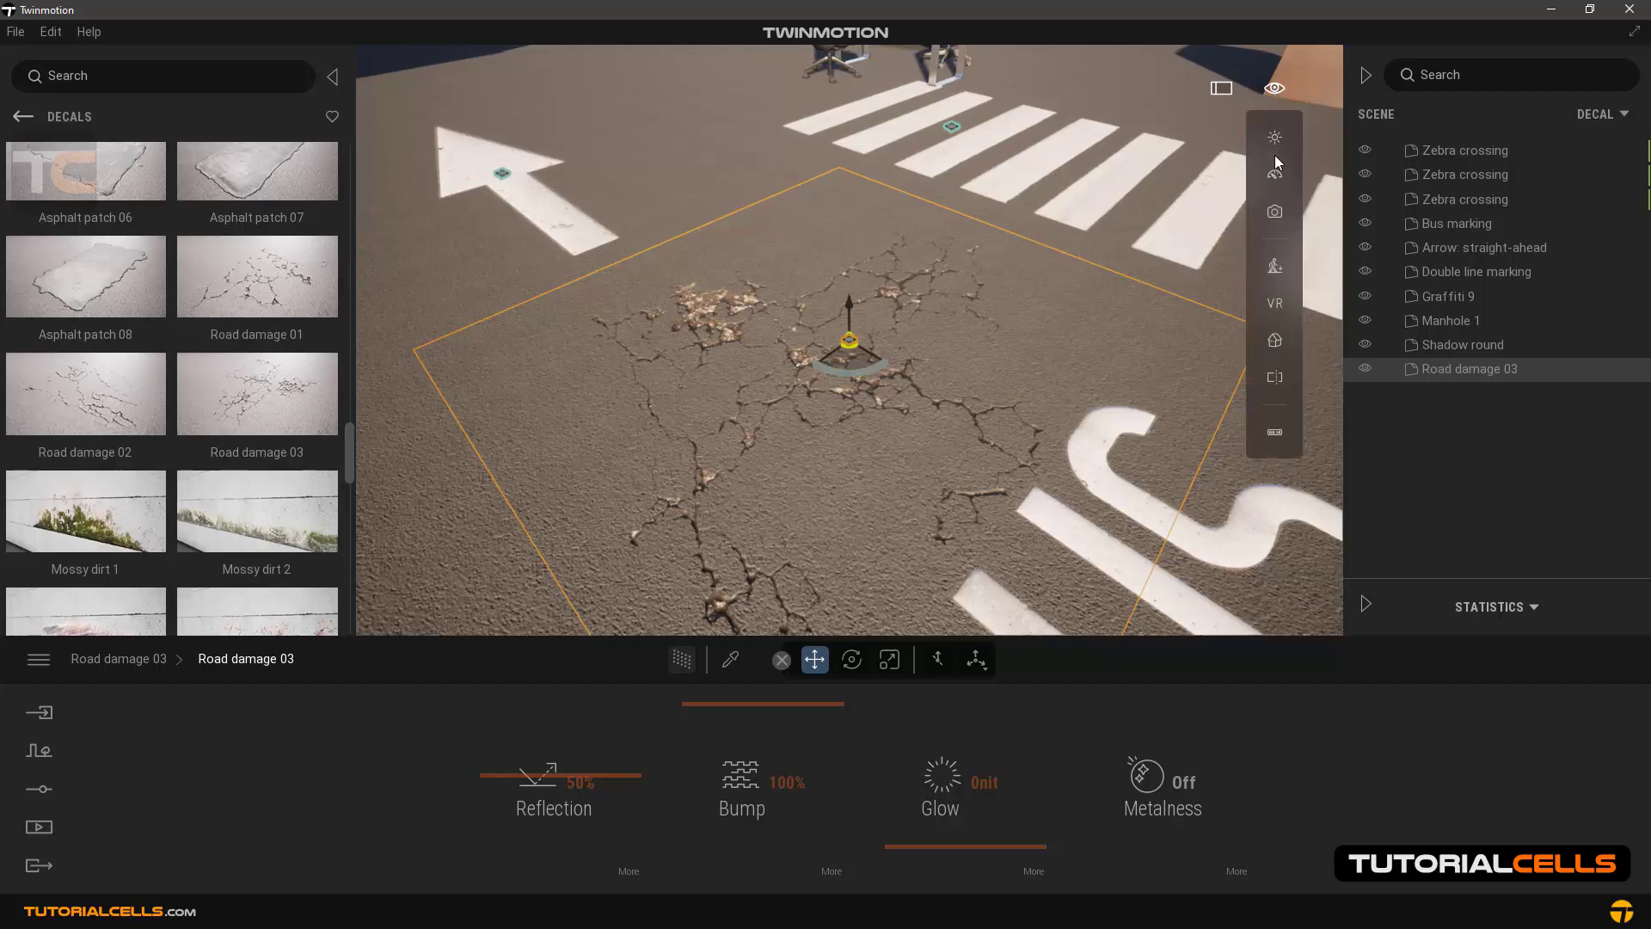
mouse_move(1274, 148)
mouse_move(1211, 196)
left_mouse_down()
mouse_move(1211, 222)
mouse_move(1222, 193)
left_mouse_up()
scroll(808, 374, "down", 3)
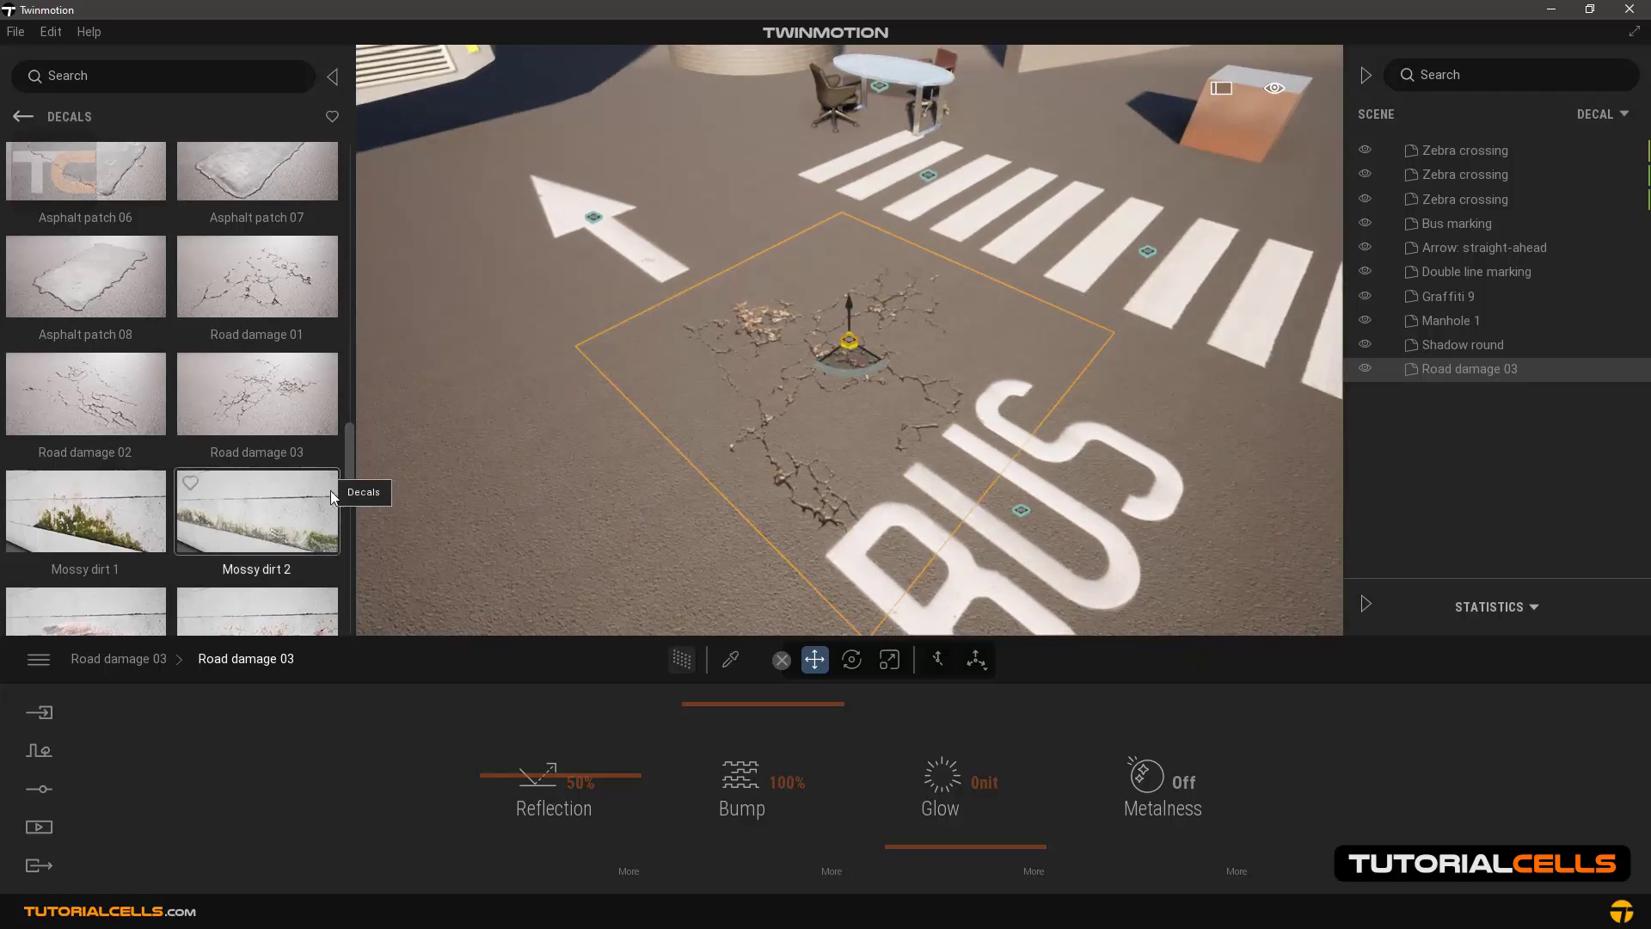
Place the Puddle 1 decal beside the road damage so it overlaps the cracks, and enlarge it to size 2.09.
left_click(120, 664)
left_click_drag(346, 442, 348, 384)
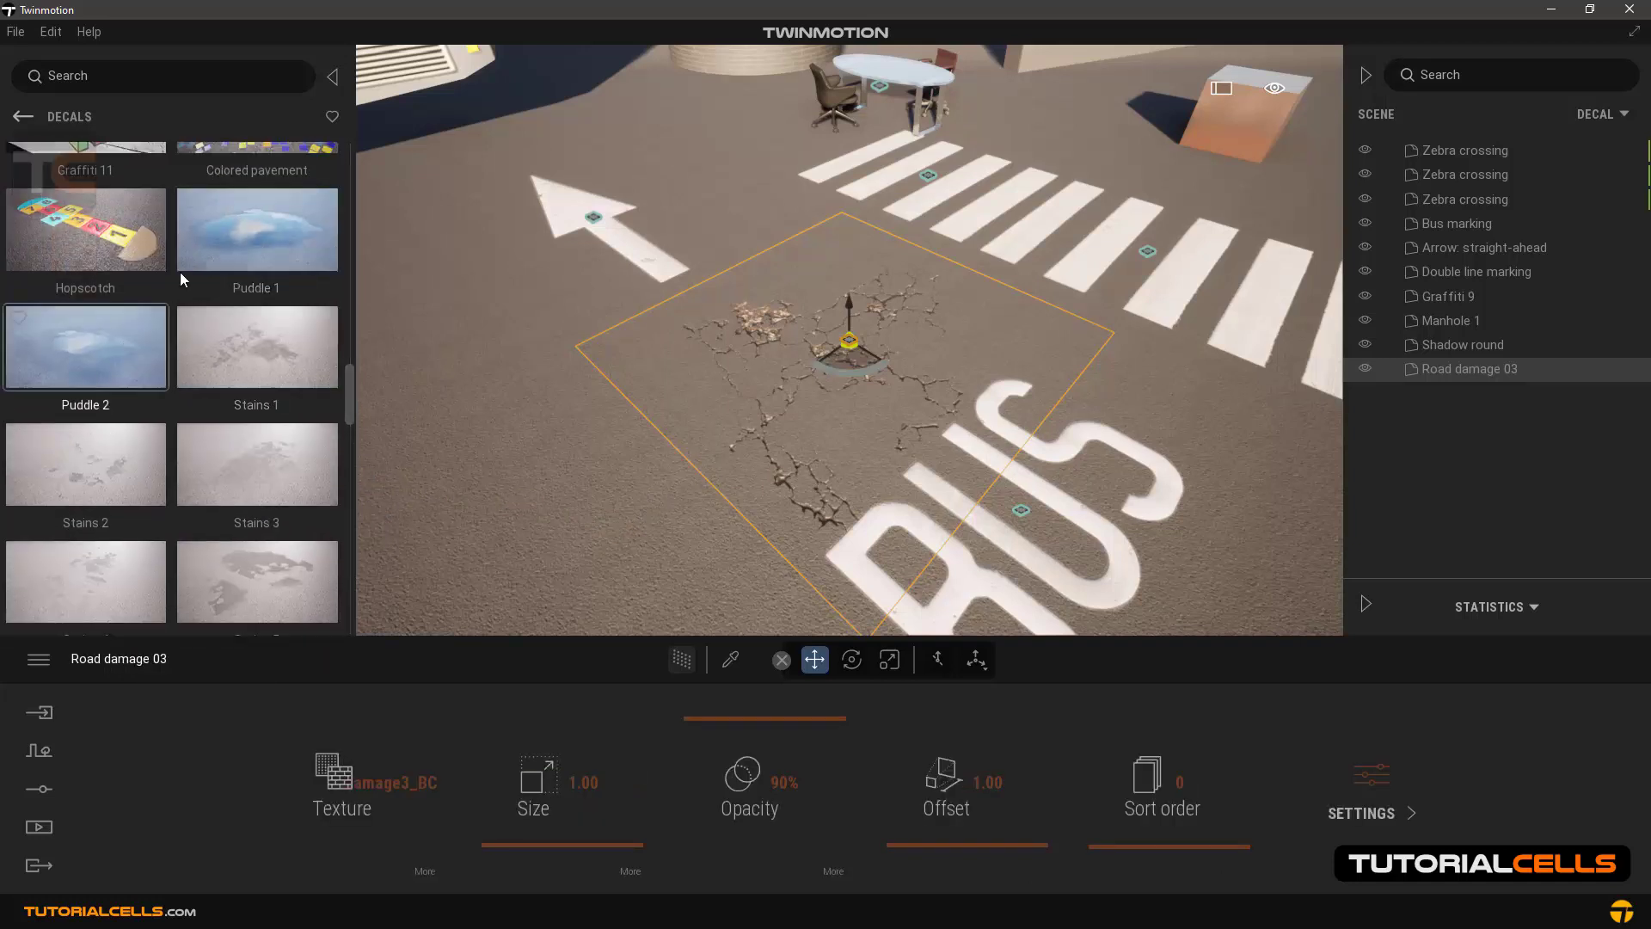
left_click_drag(209, 241, 707, 353)
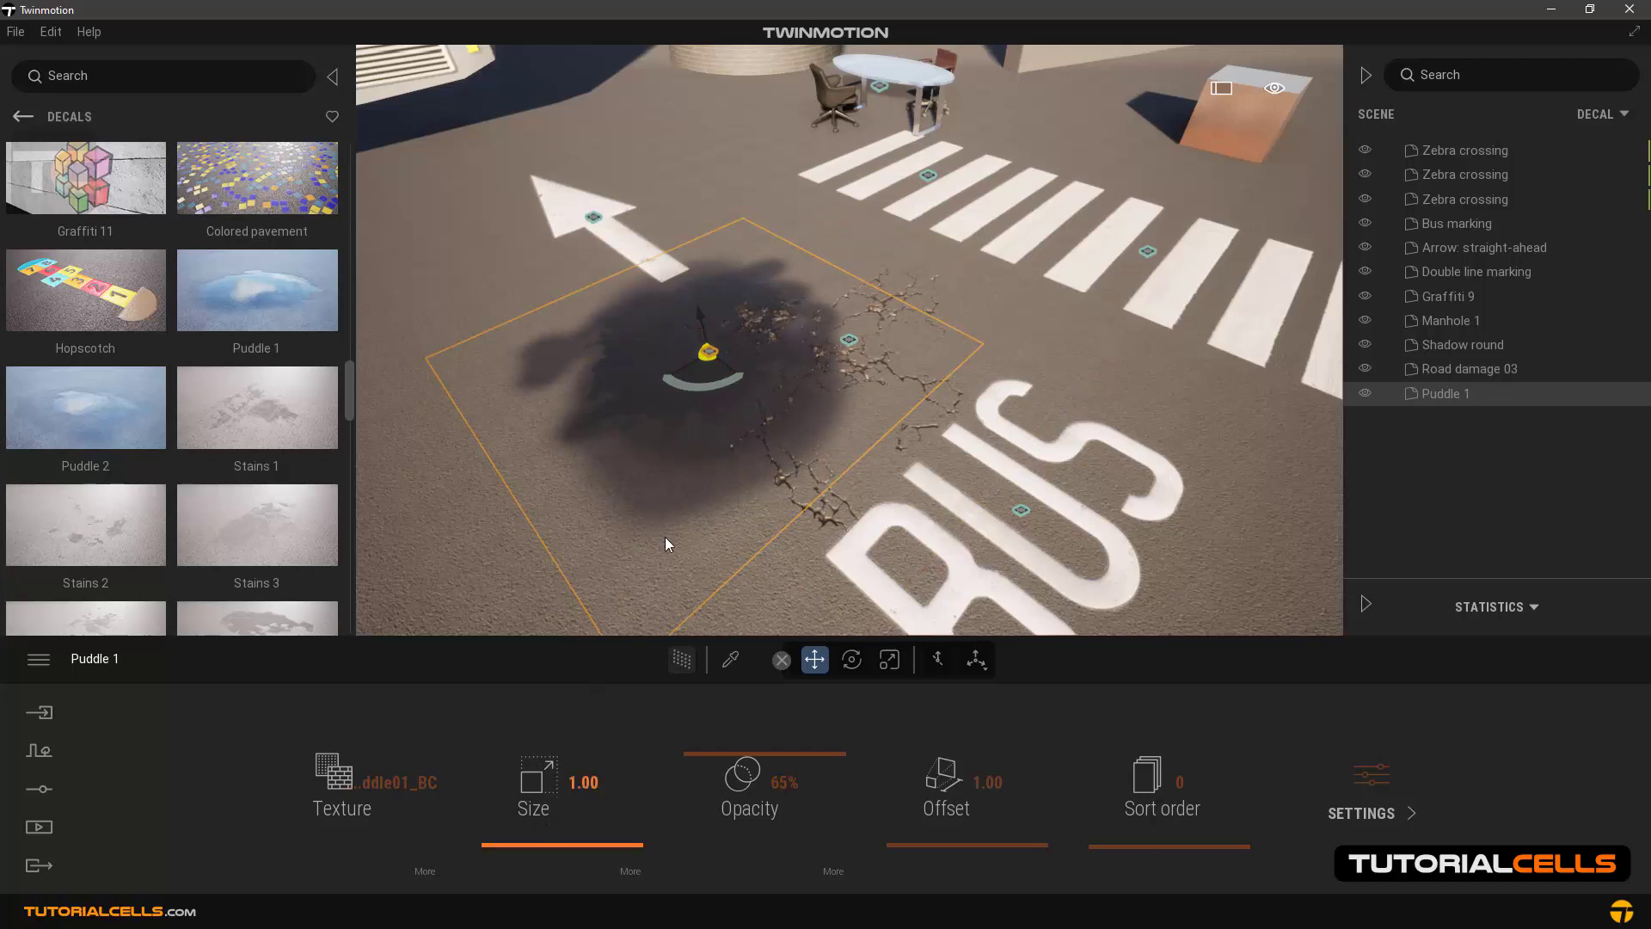
left_click(521, 848)
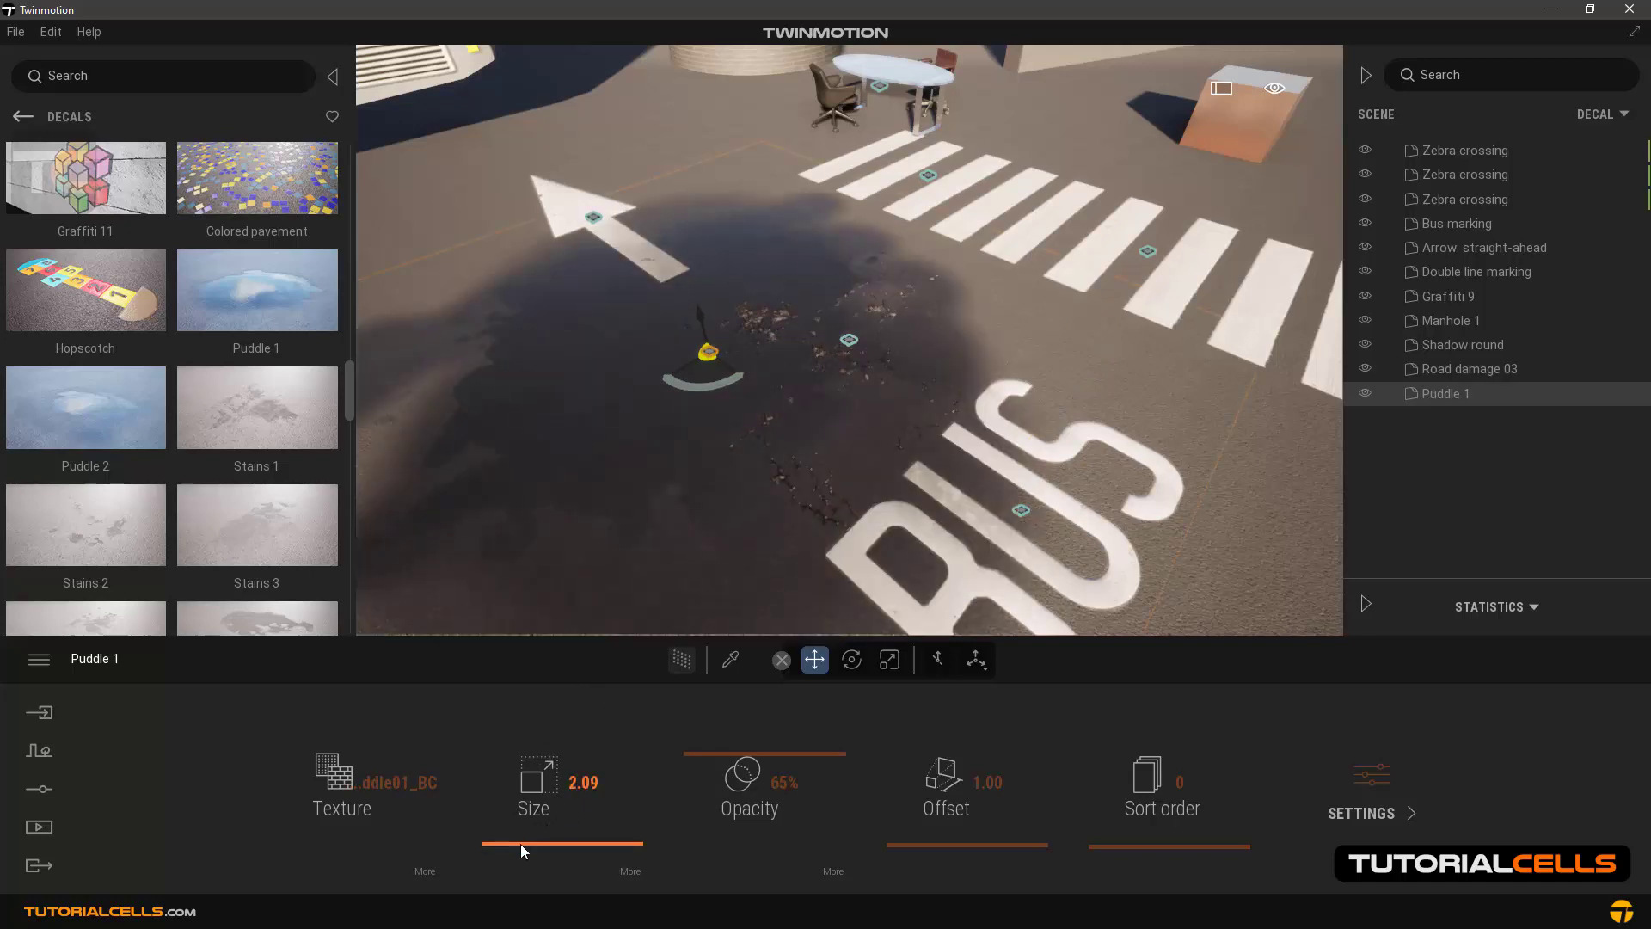
middle_click_drag(715, 431, 695, 344, "shift")
Try size 5 for the puddle decal and settle on size 4 so it covers the ground around the BUS marking.
left_click(577, 781)
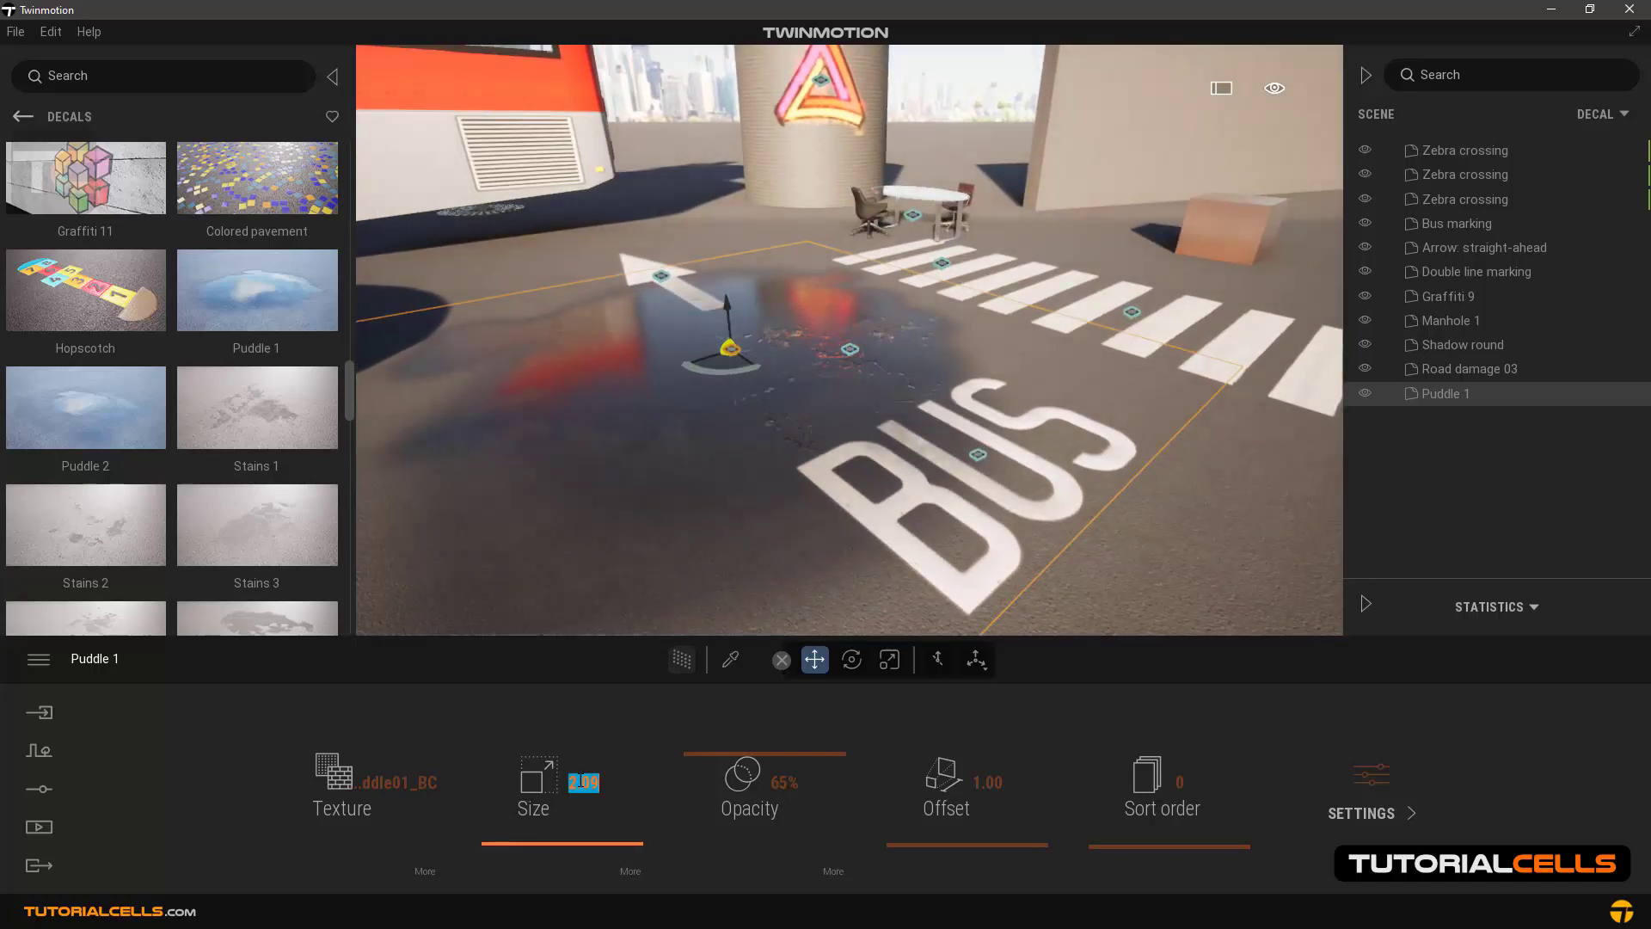
type("5")
key("Return")
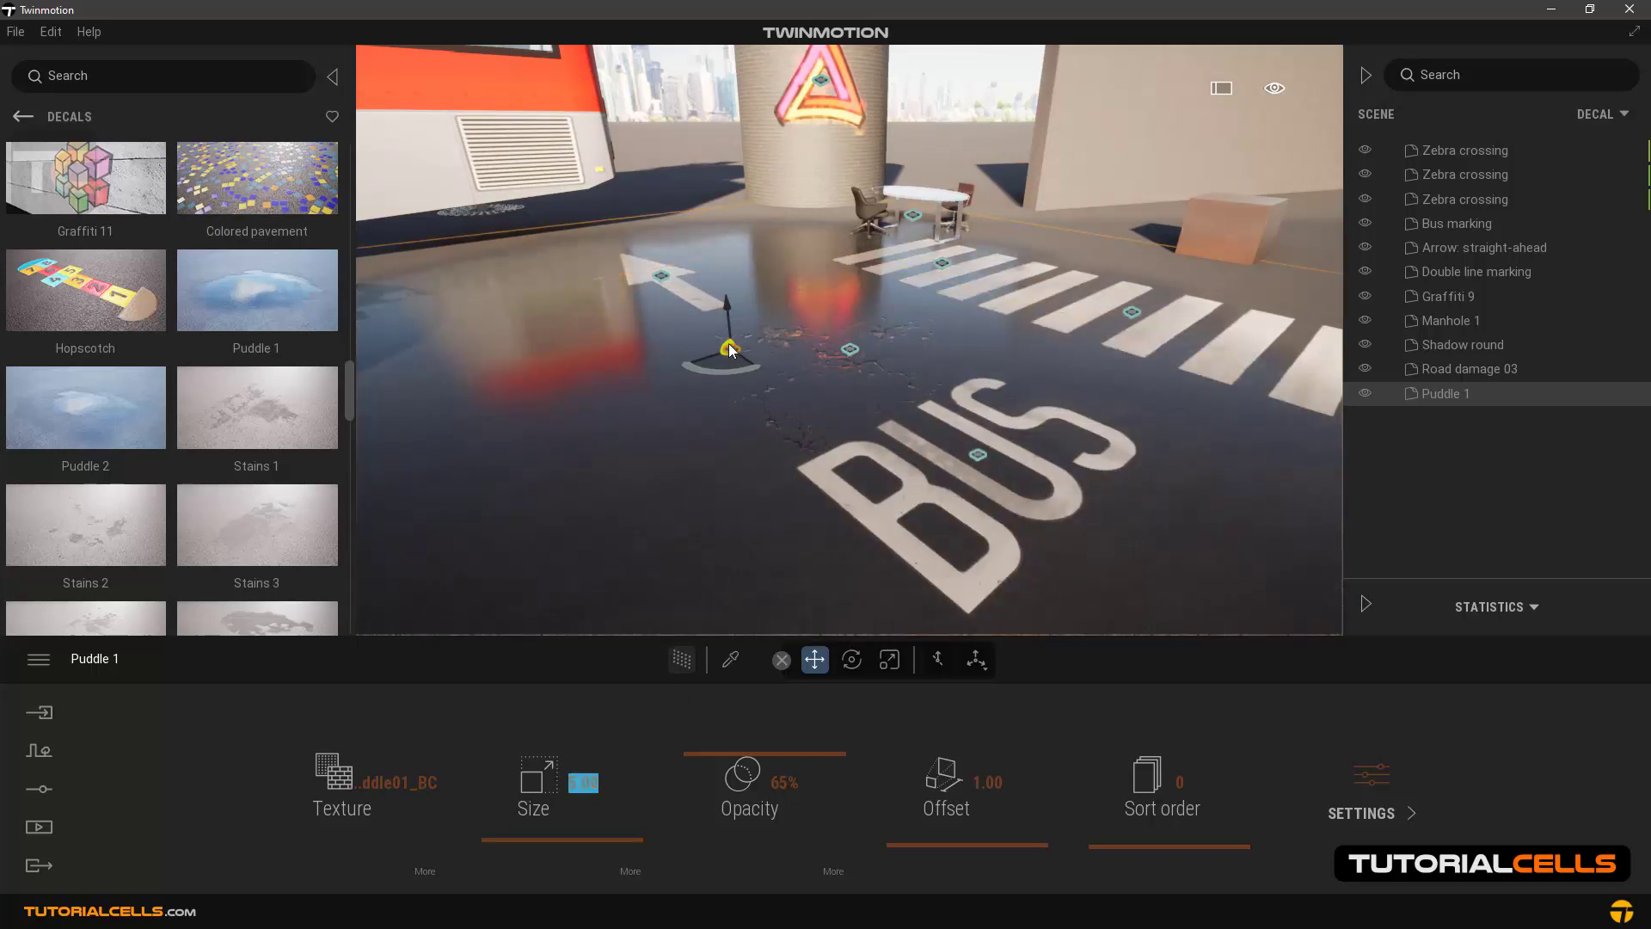
middle_click_drag(722, 361, 518, 757, "shift")
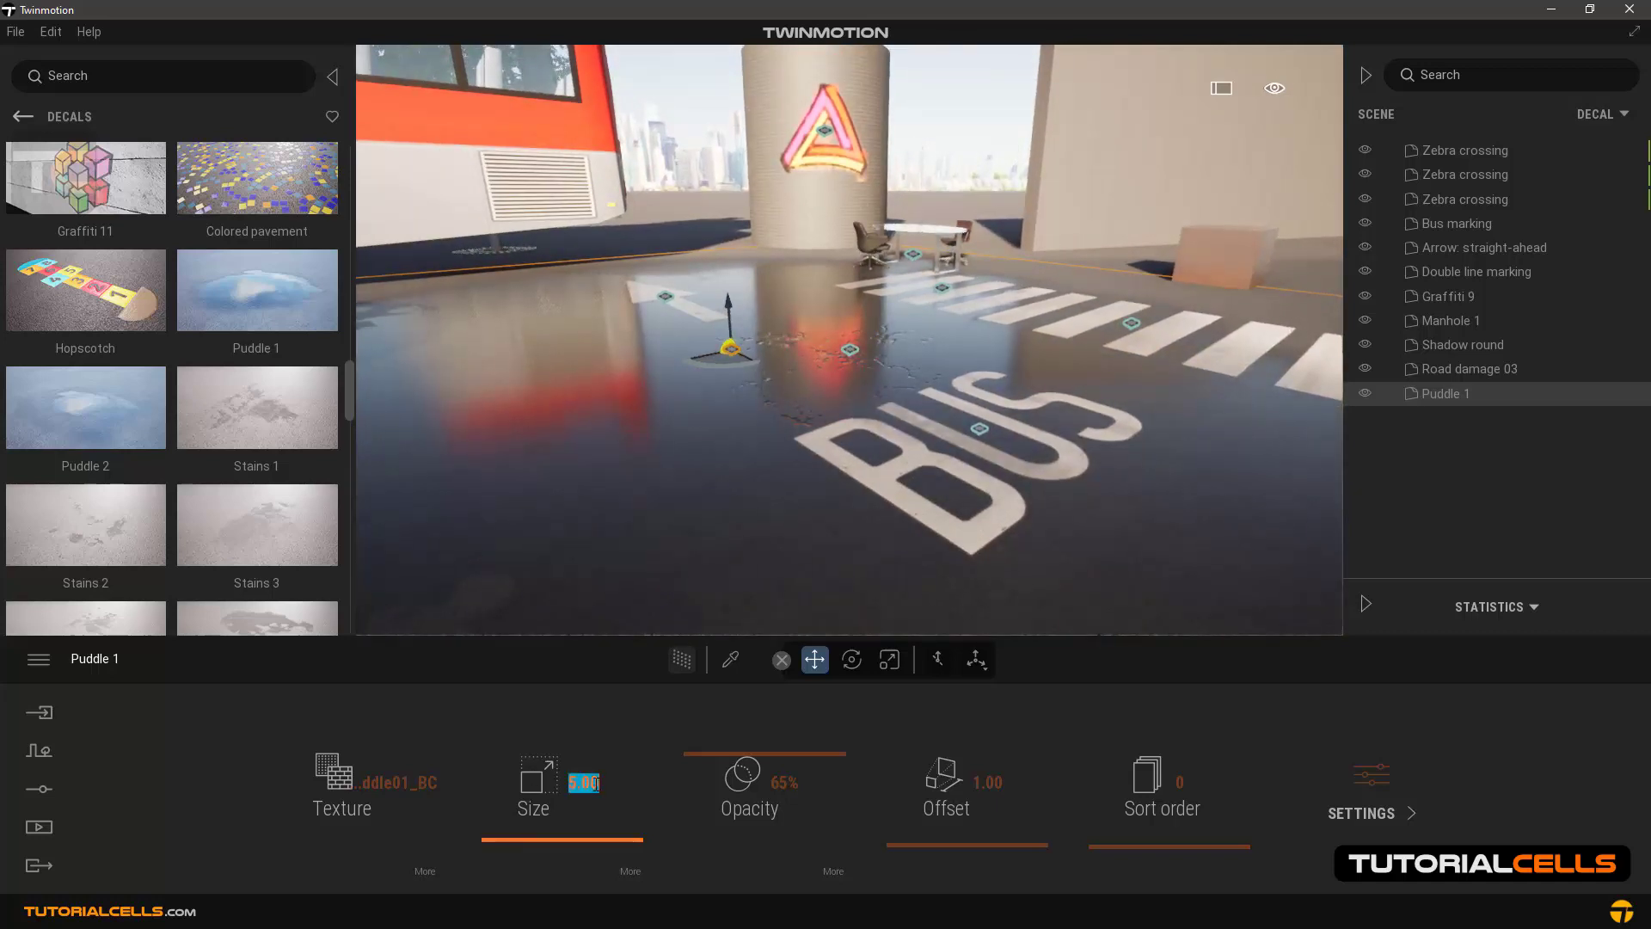
type("4")
key("Return")
middle_click_drag(796, 434, 1101, 508, "shift")
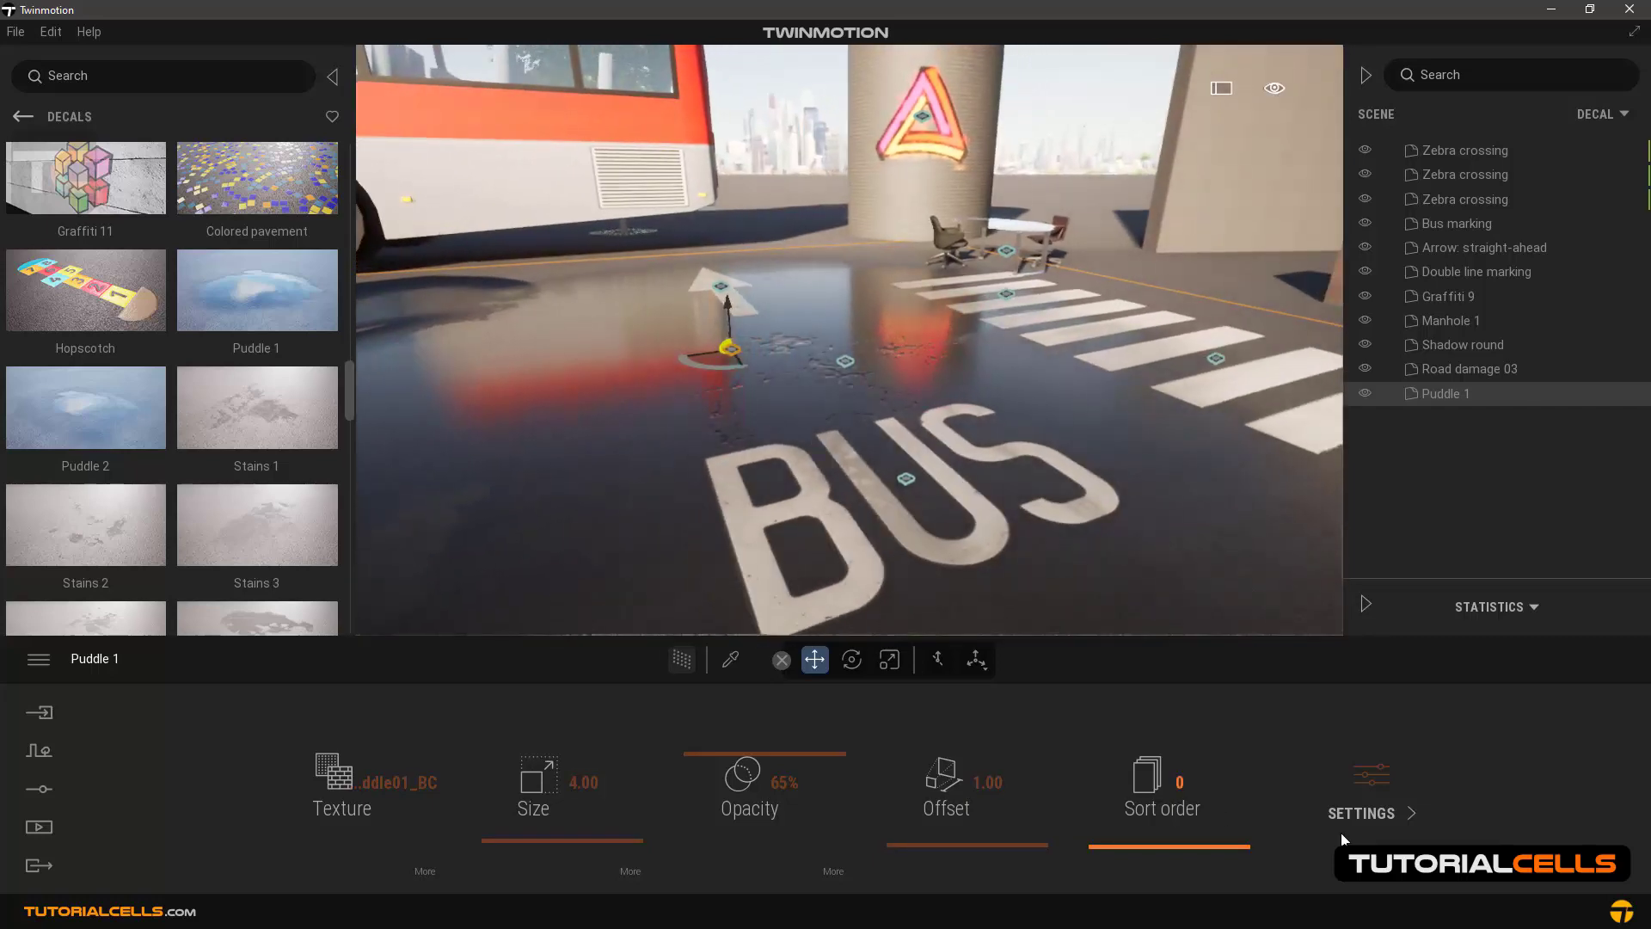
Set the puddle decal's reflection to 100% and examine how the bus and graffiti are reflected in it.
left_click(1370, 772)
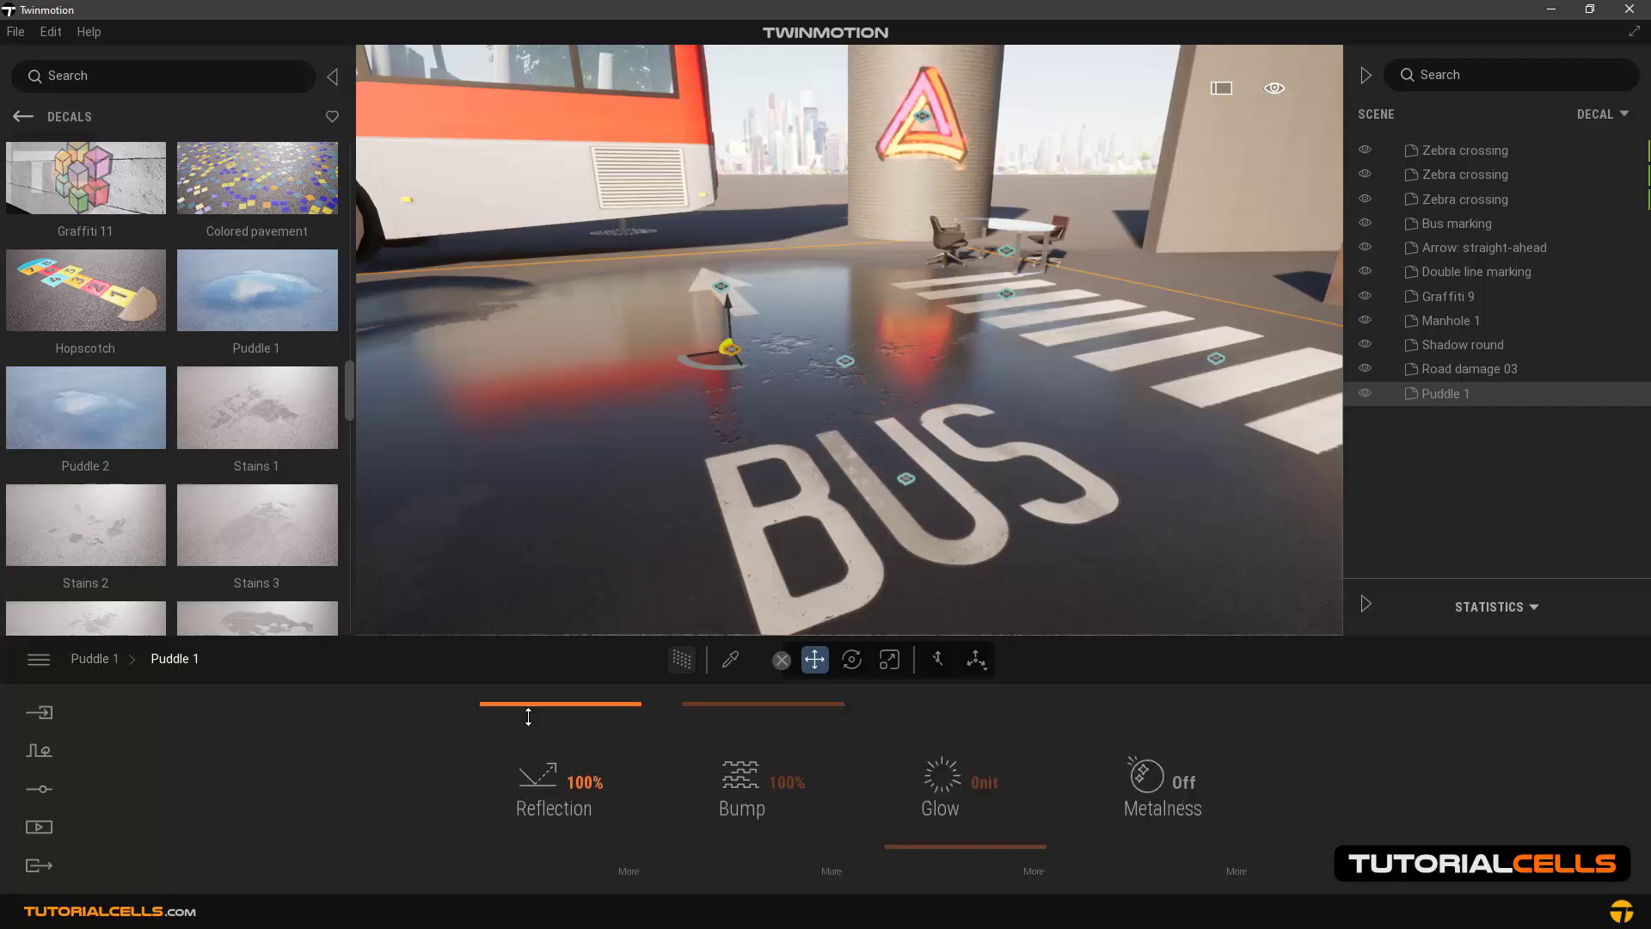
left_click_drag(528, 713, 557, 644)
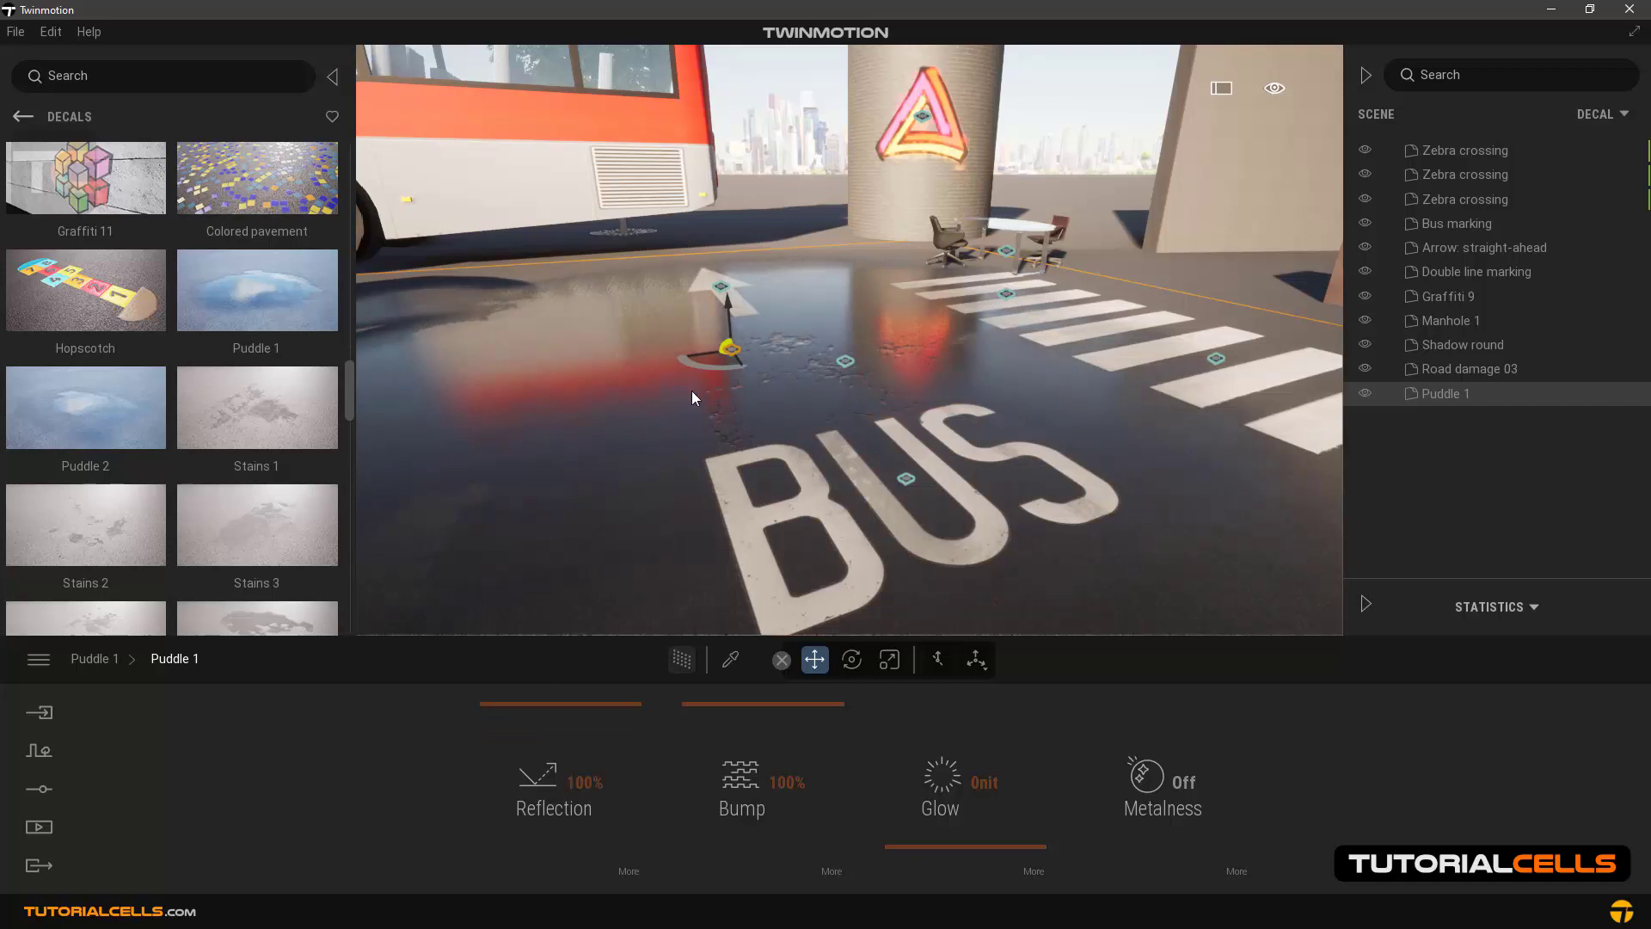
middle_click_drag(700, 396, 738, 392, "shift")
right_click_drag(675, 399, 772, 406)
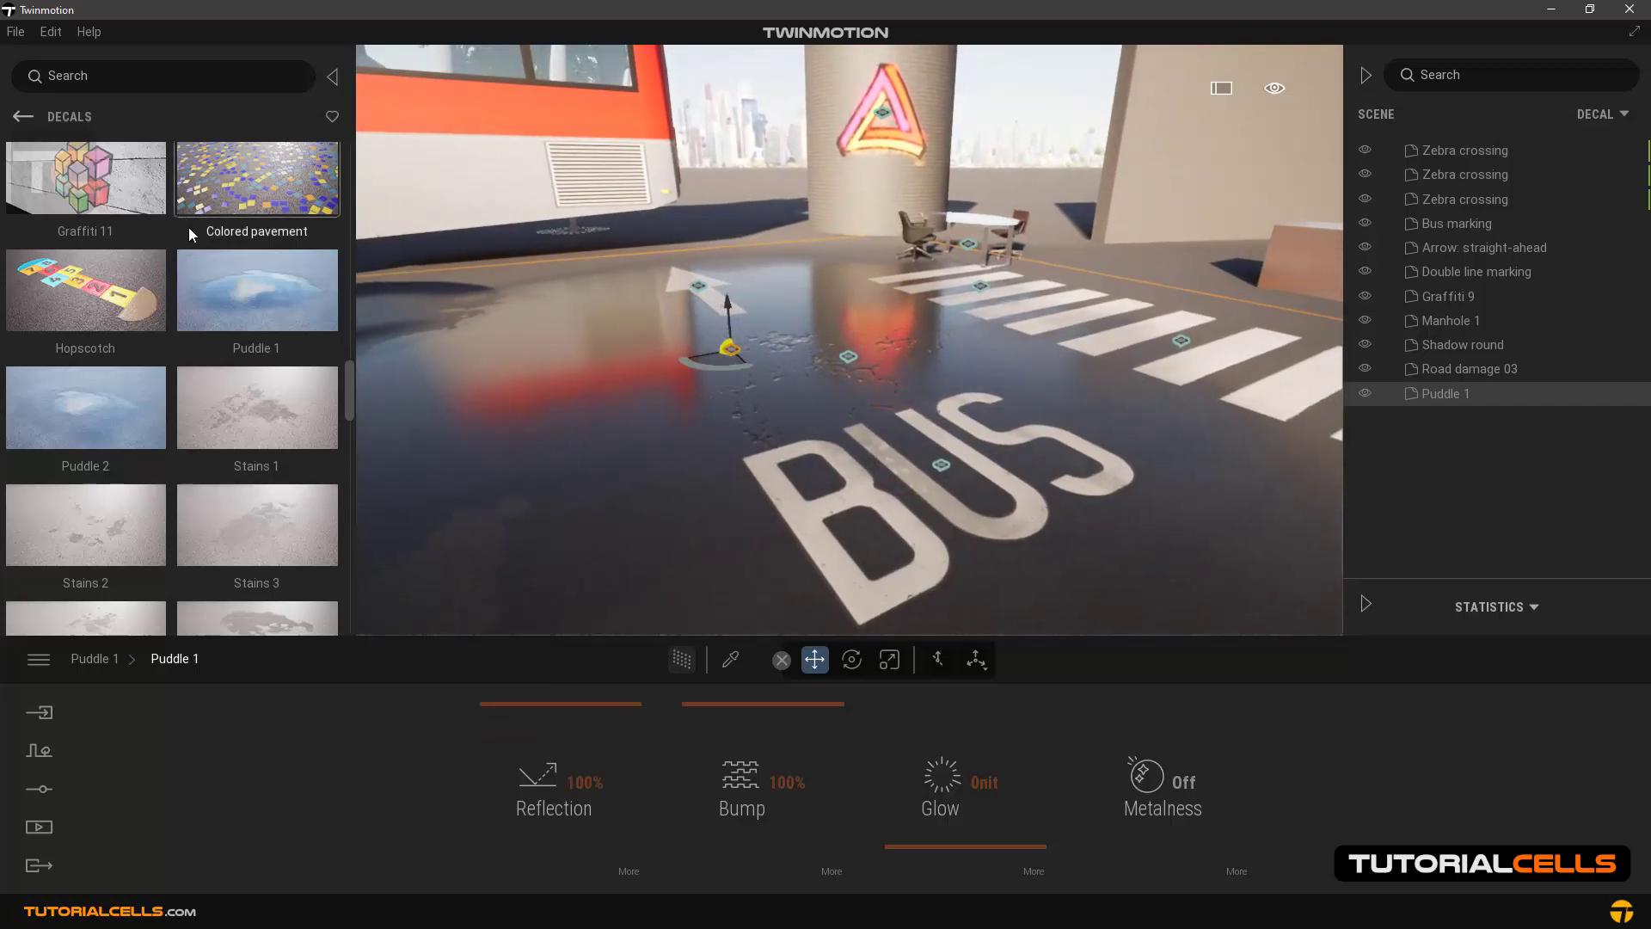
Place a Box Reflection Probe over the puddle and enlarge its size to 4.97 m.
left_click(17, 119)
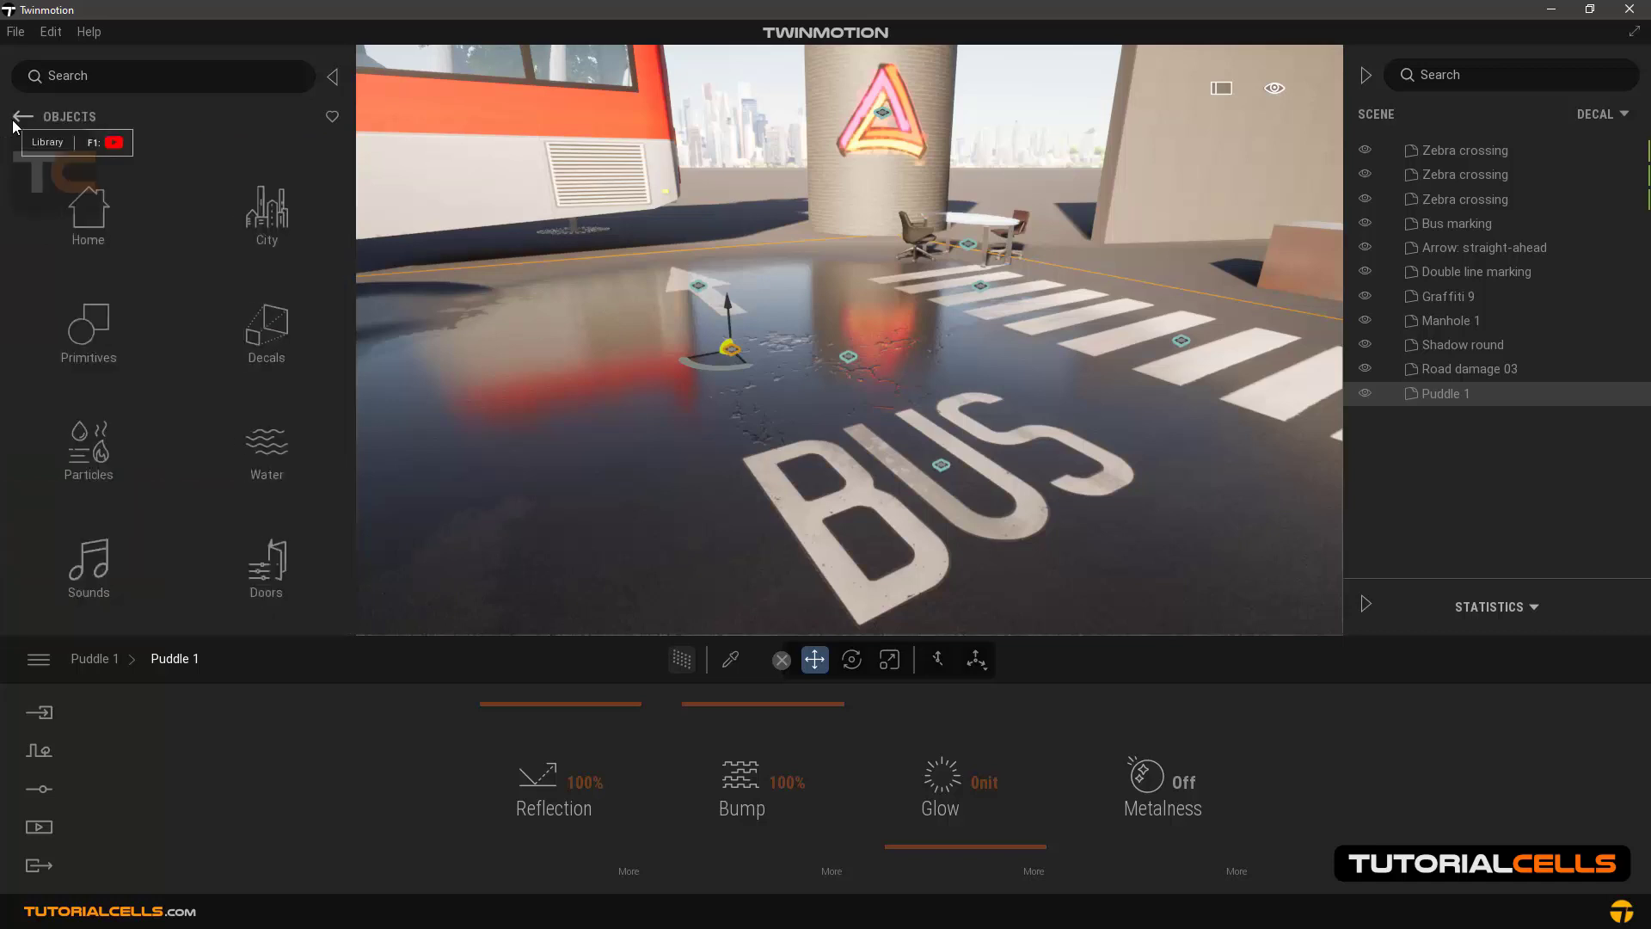
left_click(19, 118)
scroll(146, 349, "down", 2)
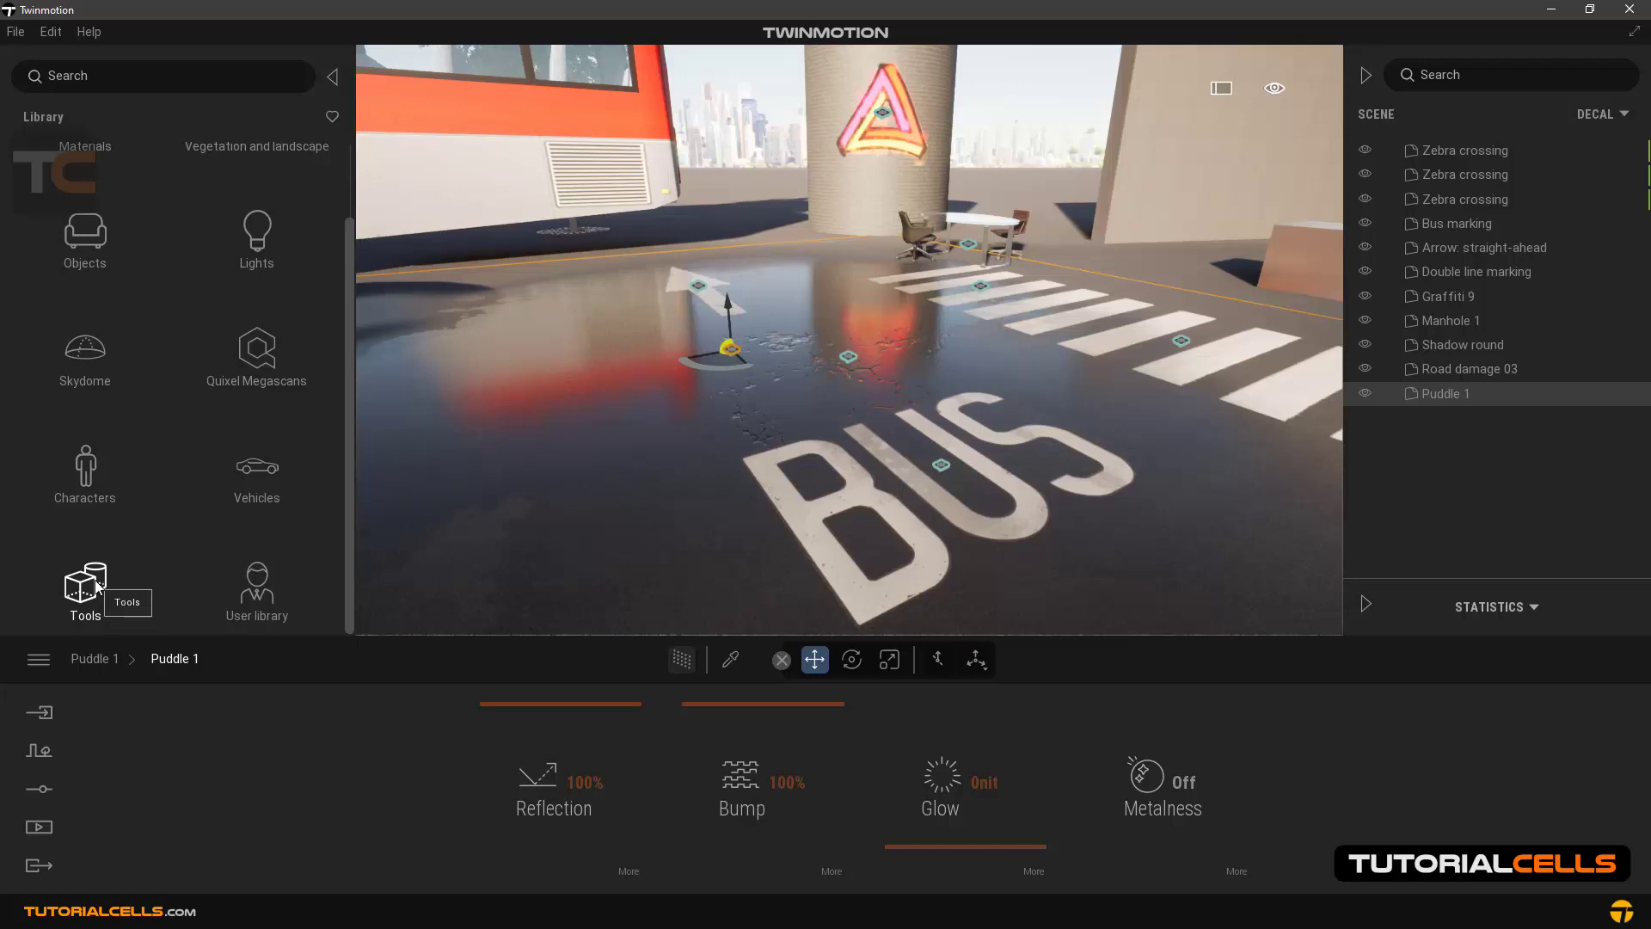
left_click(86, 585)
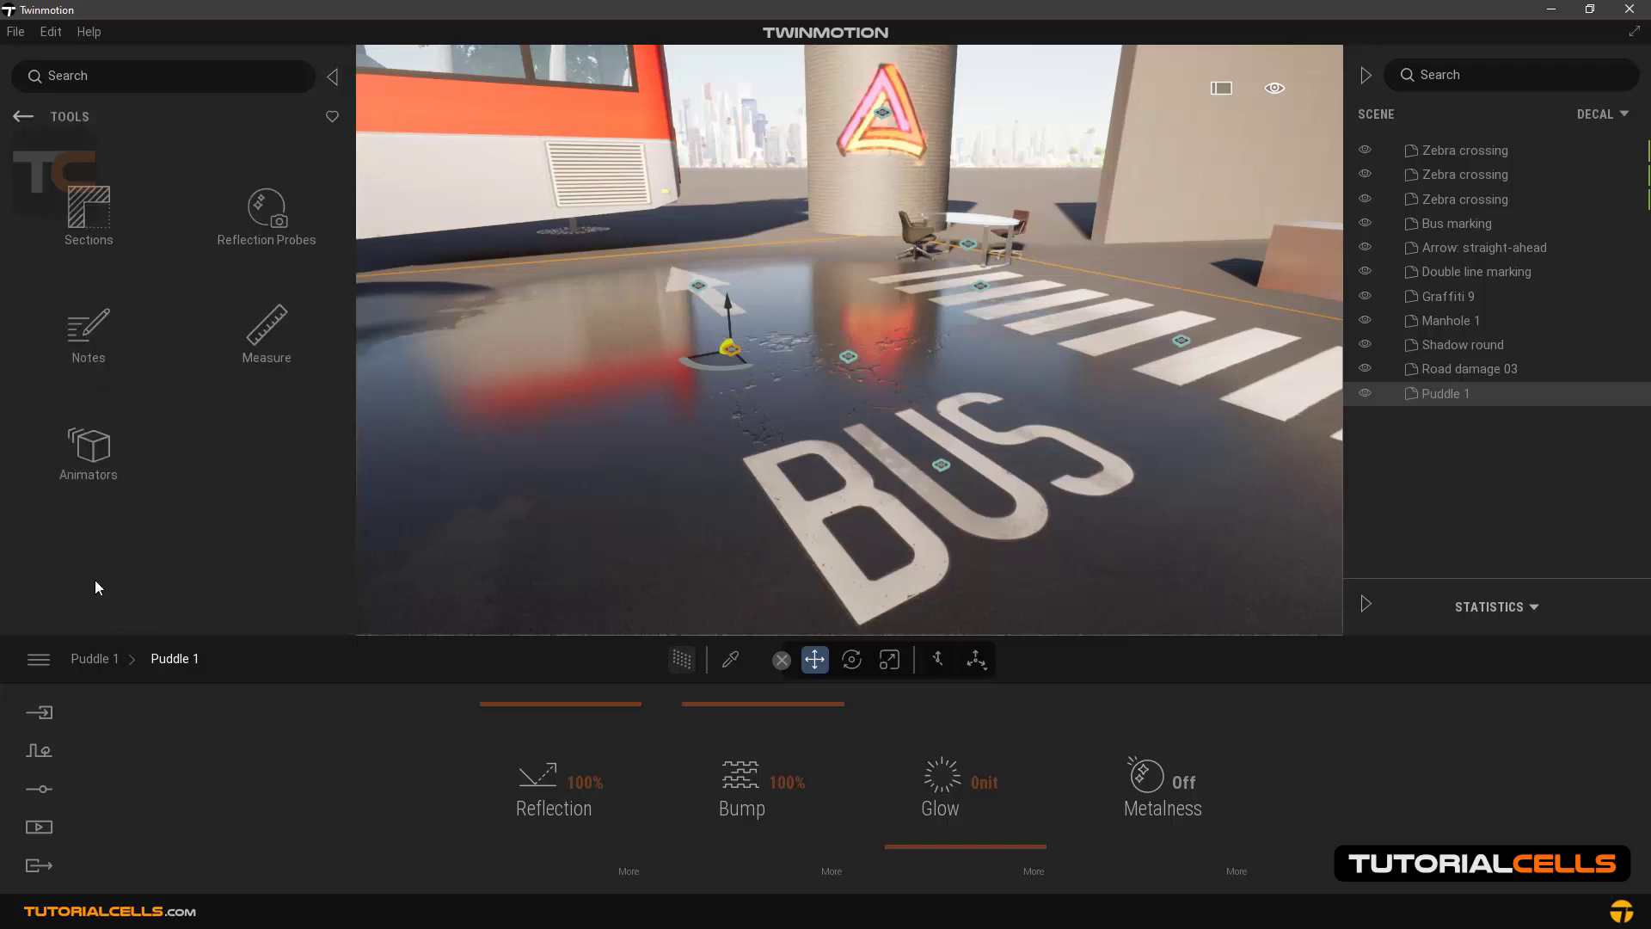
left_click(266, 244)
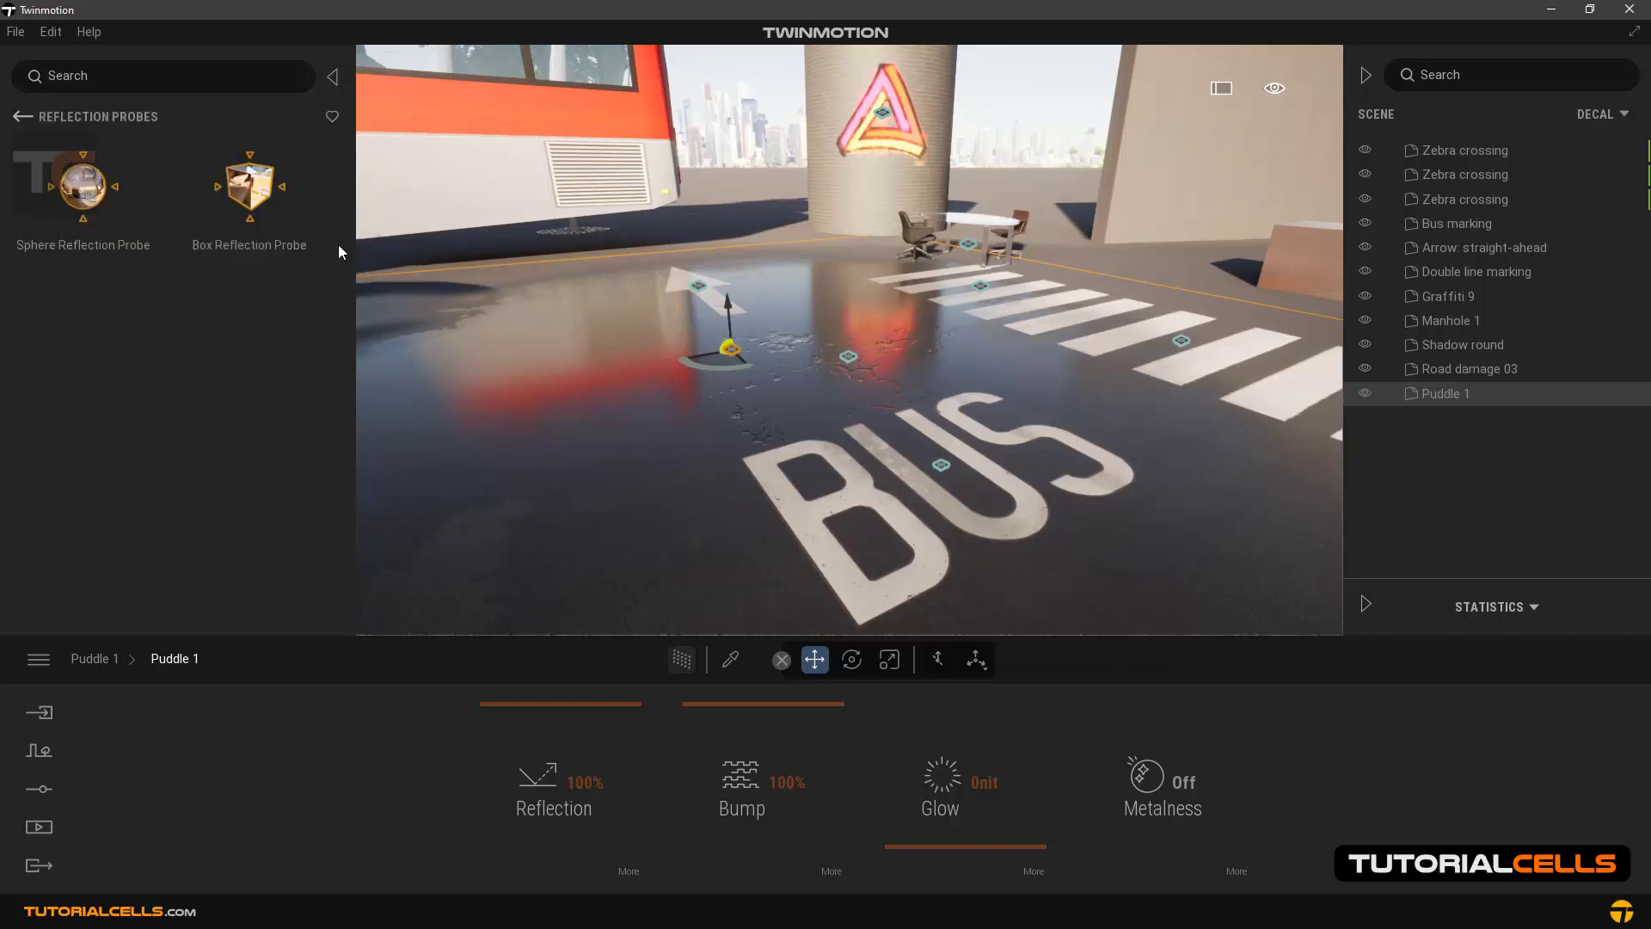
left_click_drag(249, 194, 786, 372)
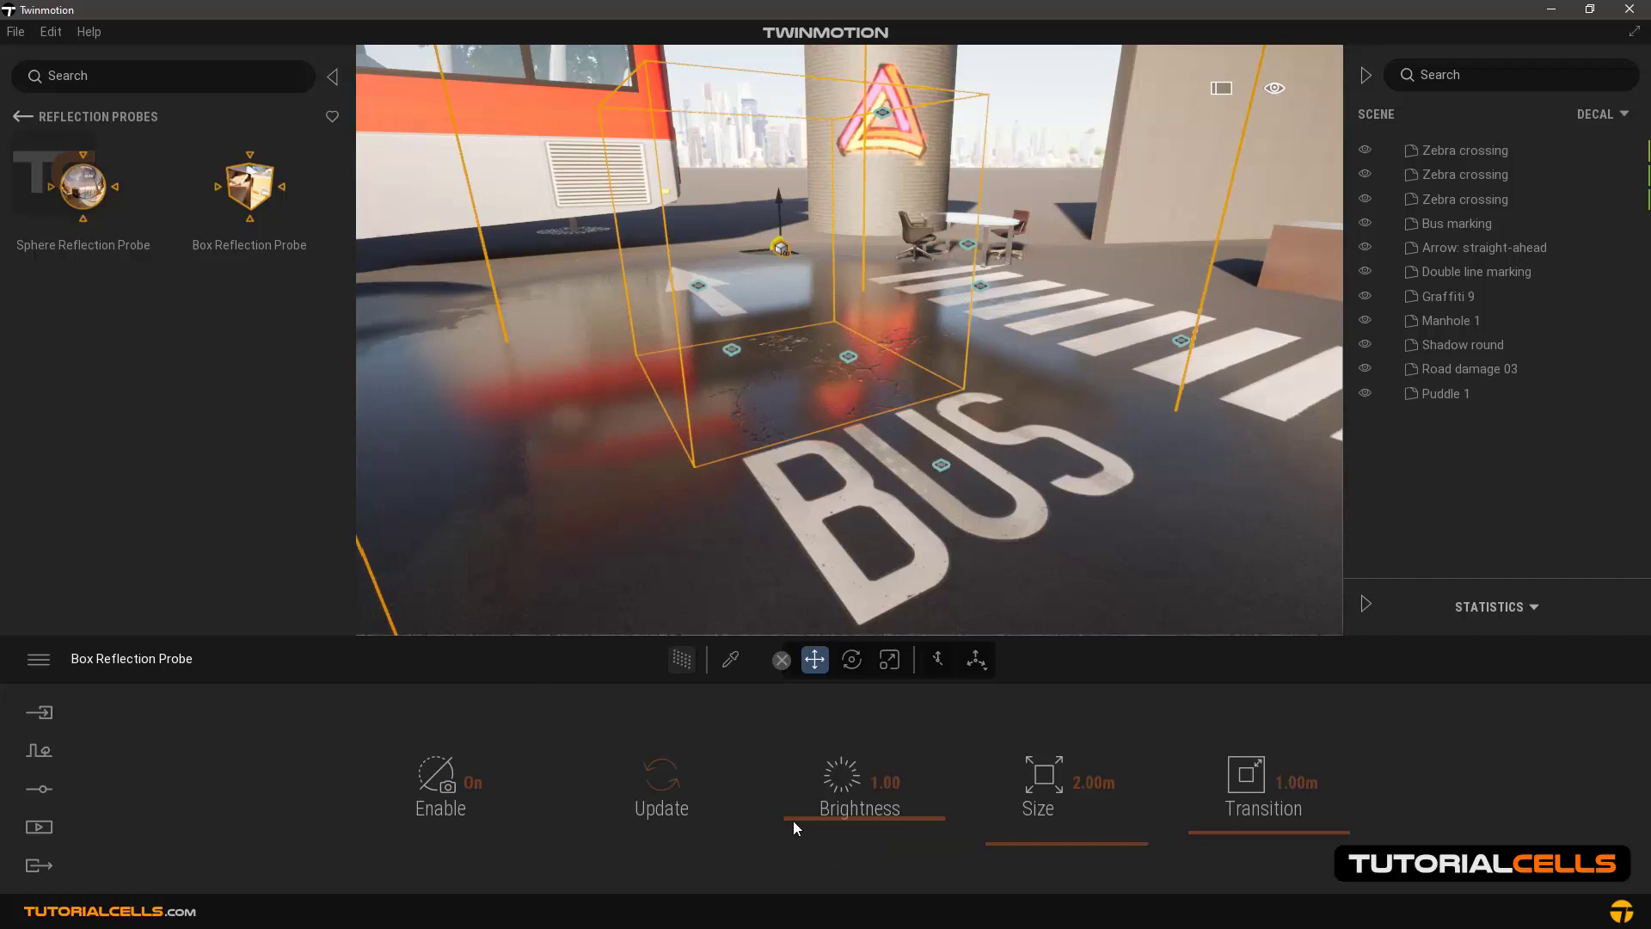
left_click_drag(1110, 843, 1101, 829)
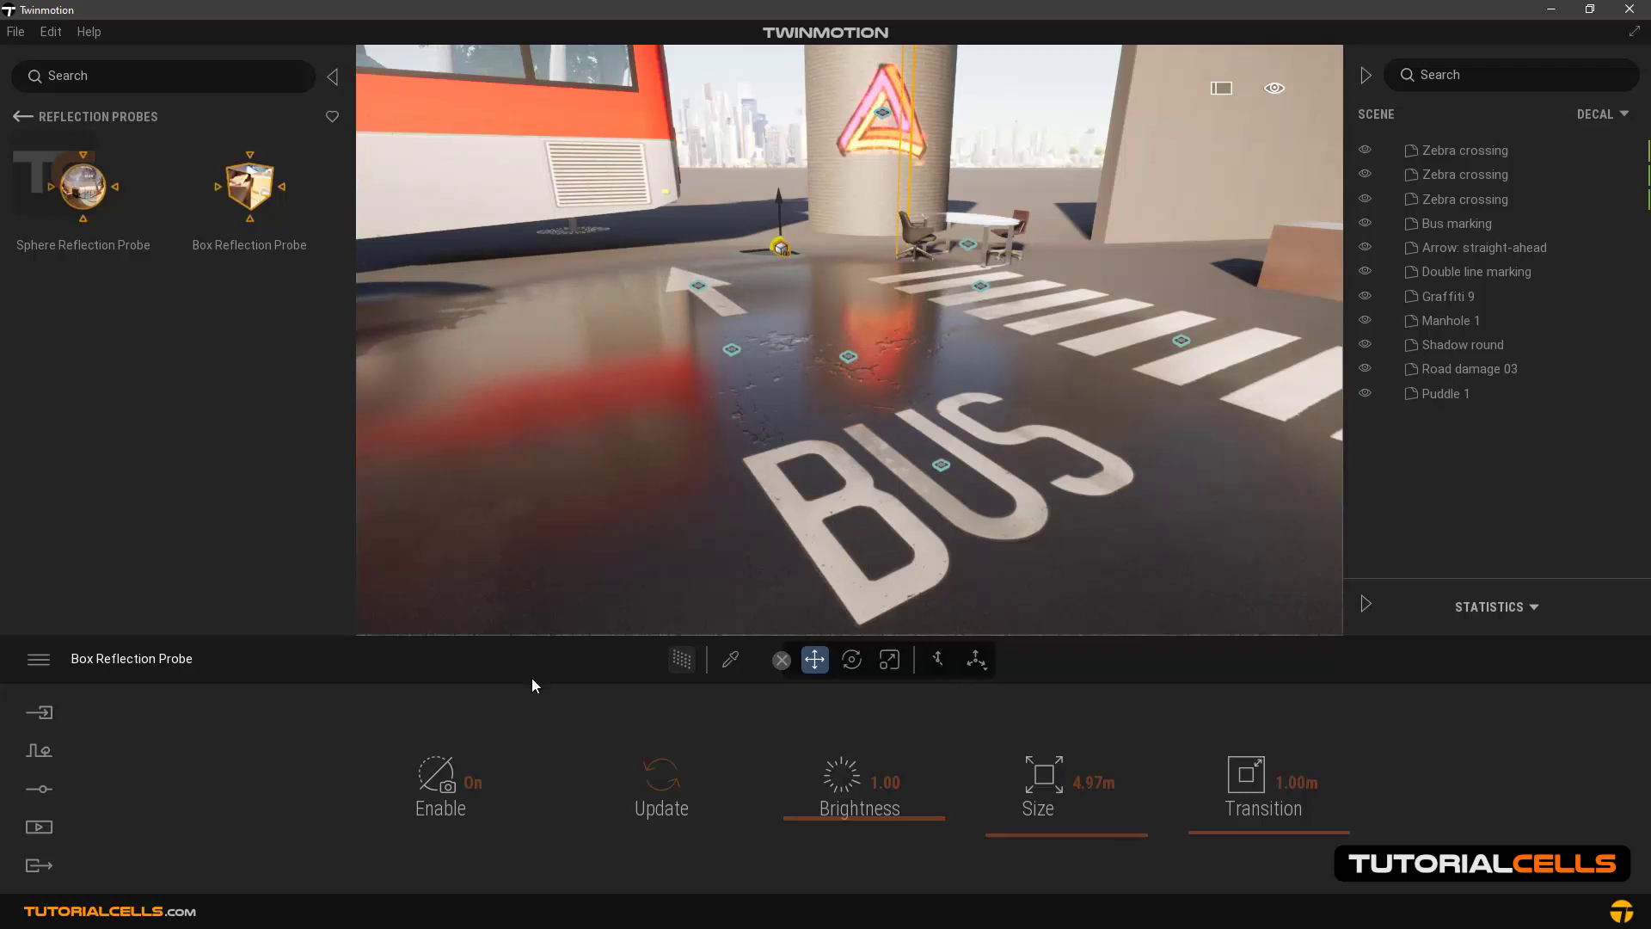
Disable and re-enable the box reflection probe several times to compare the puddle's reflections, leaving it on.
left_click(473, 783)
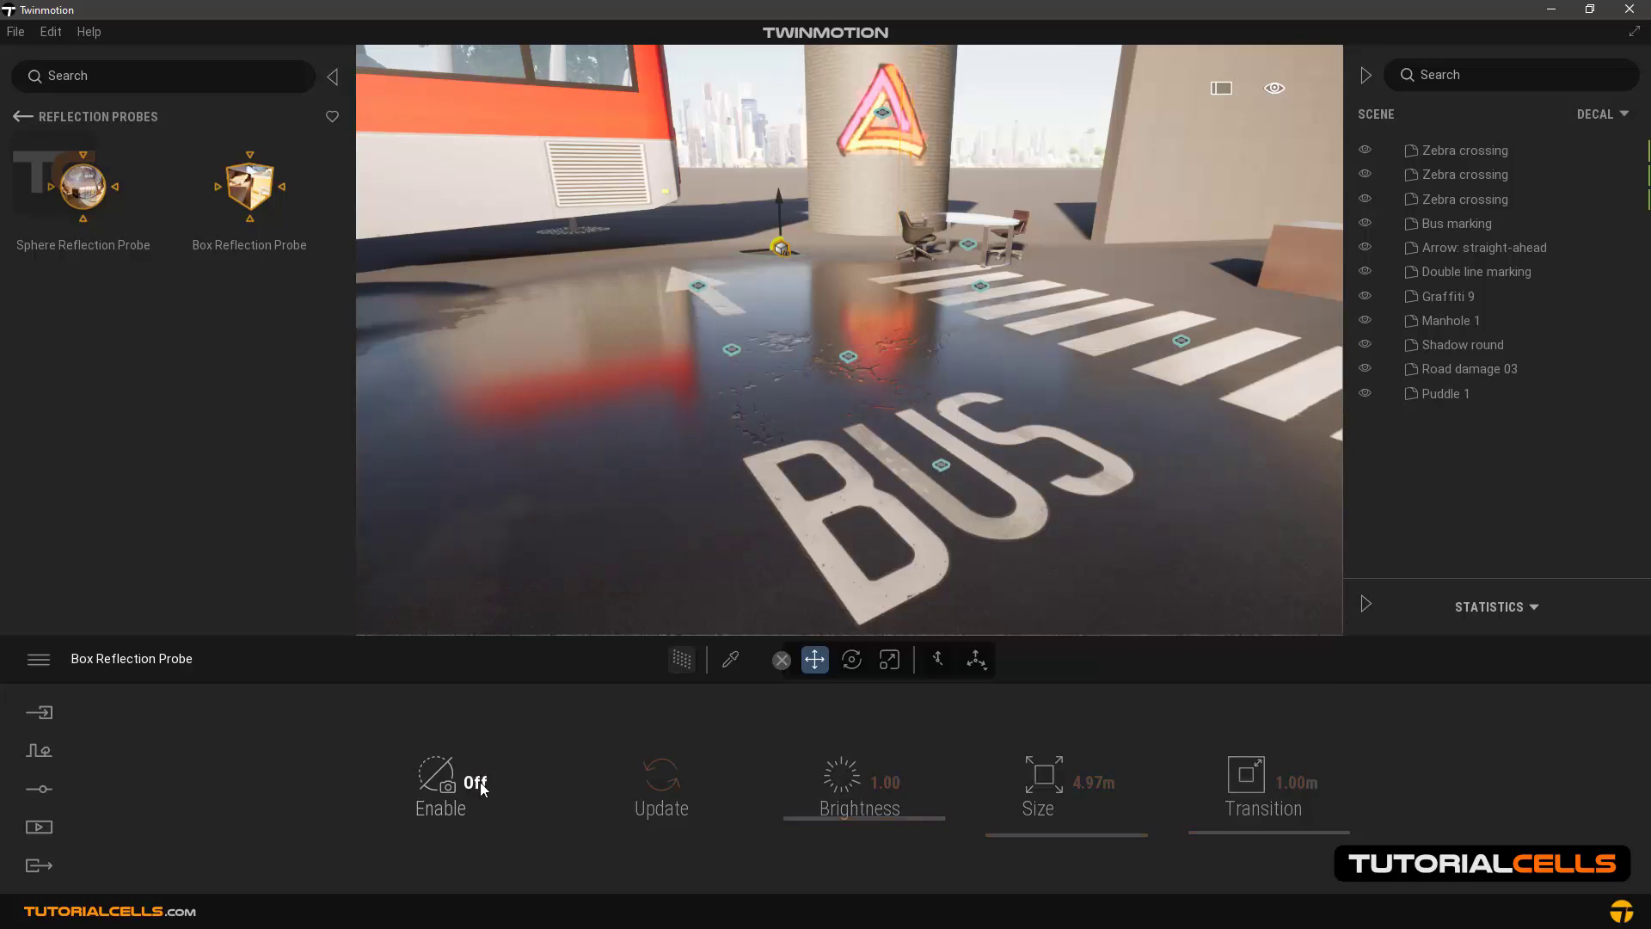
left_click(475, 783)
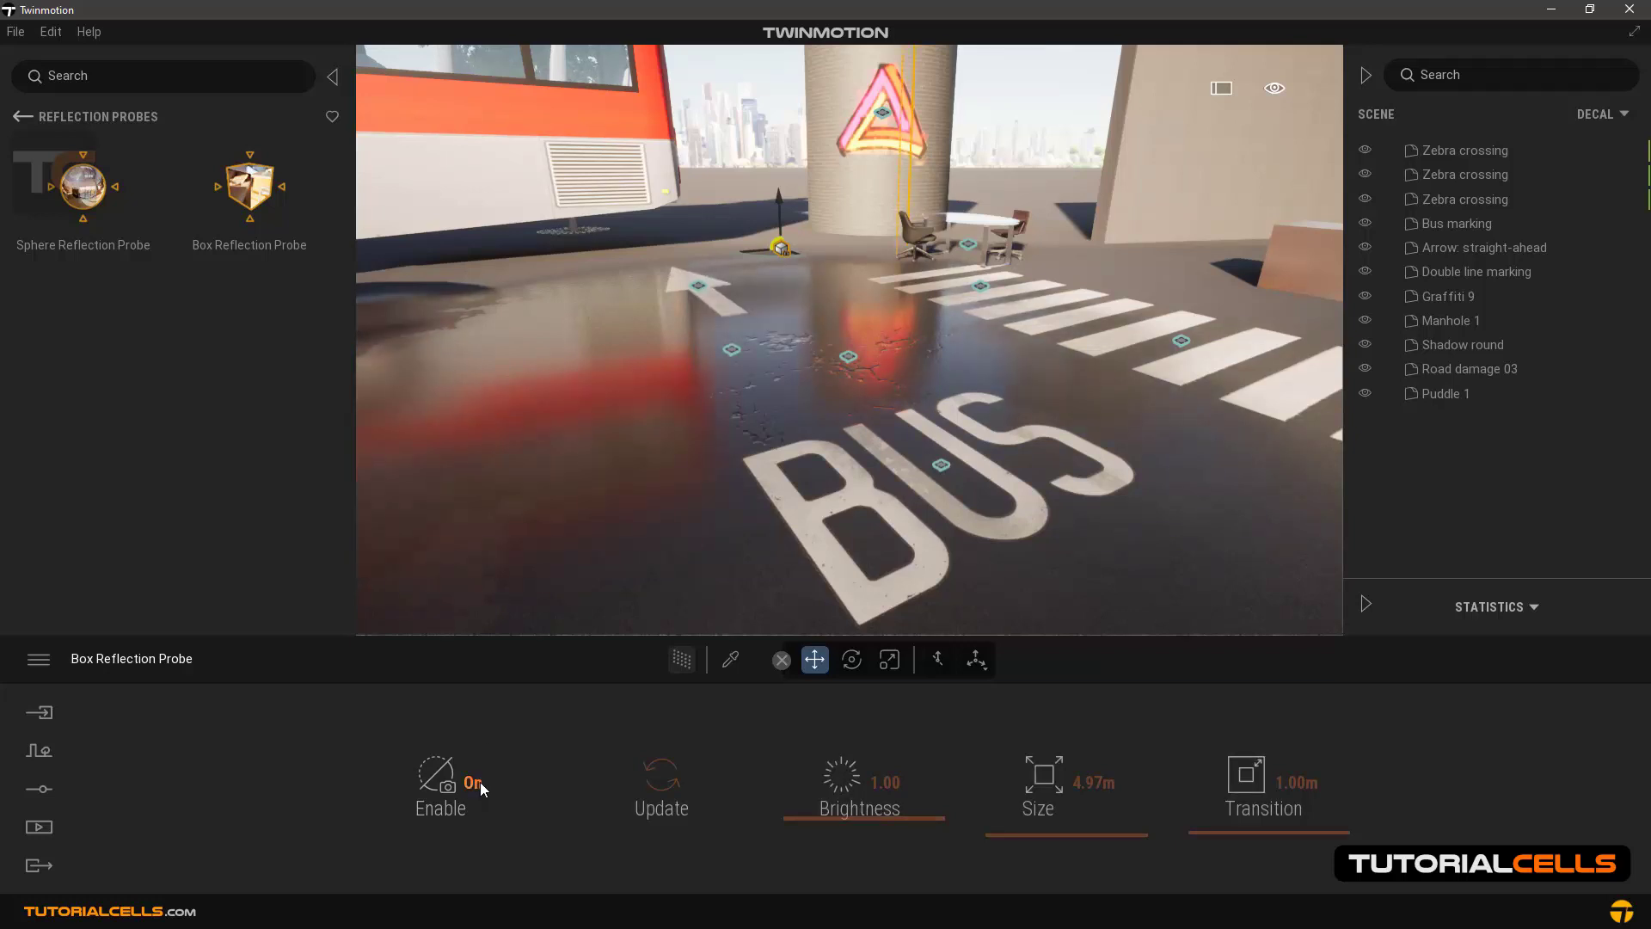
left_click(475, 783)
left_click(475, 782)
left_click(475, 783)
left_click(478, 782)
Place the Mossy dirt 2 decal at the foot of the large wall and shift it along the base onto the wall.
left_click(21, 119)
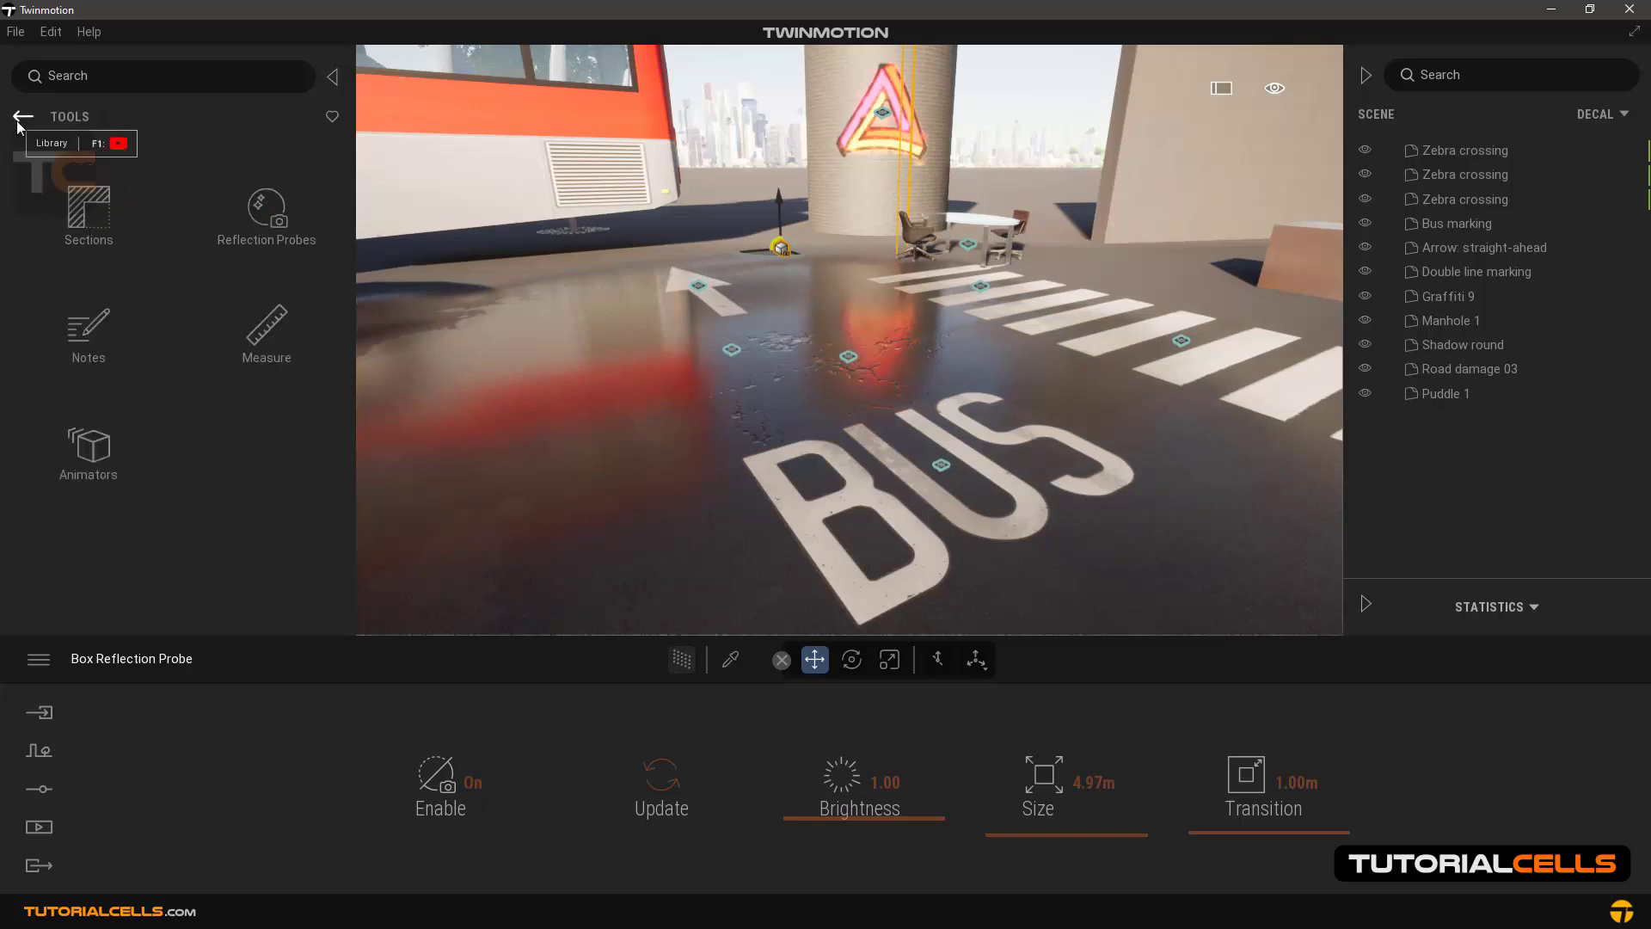
left_click(19, 121)
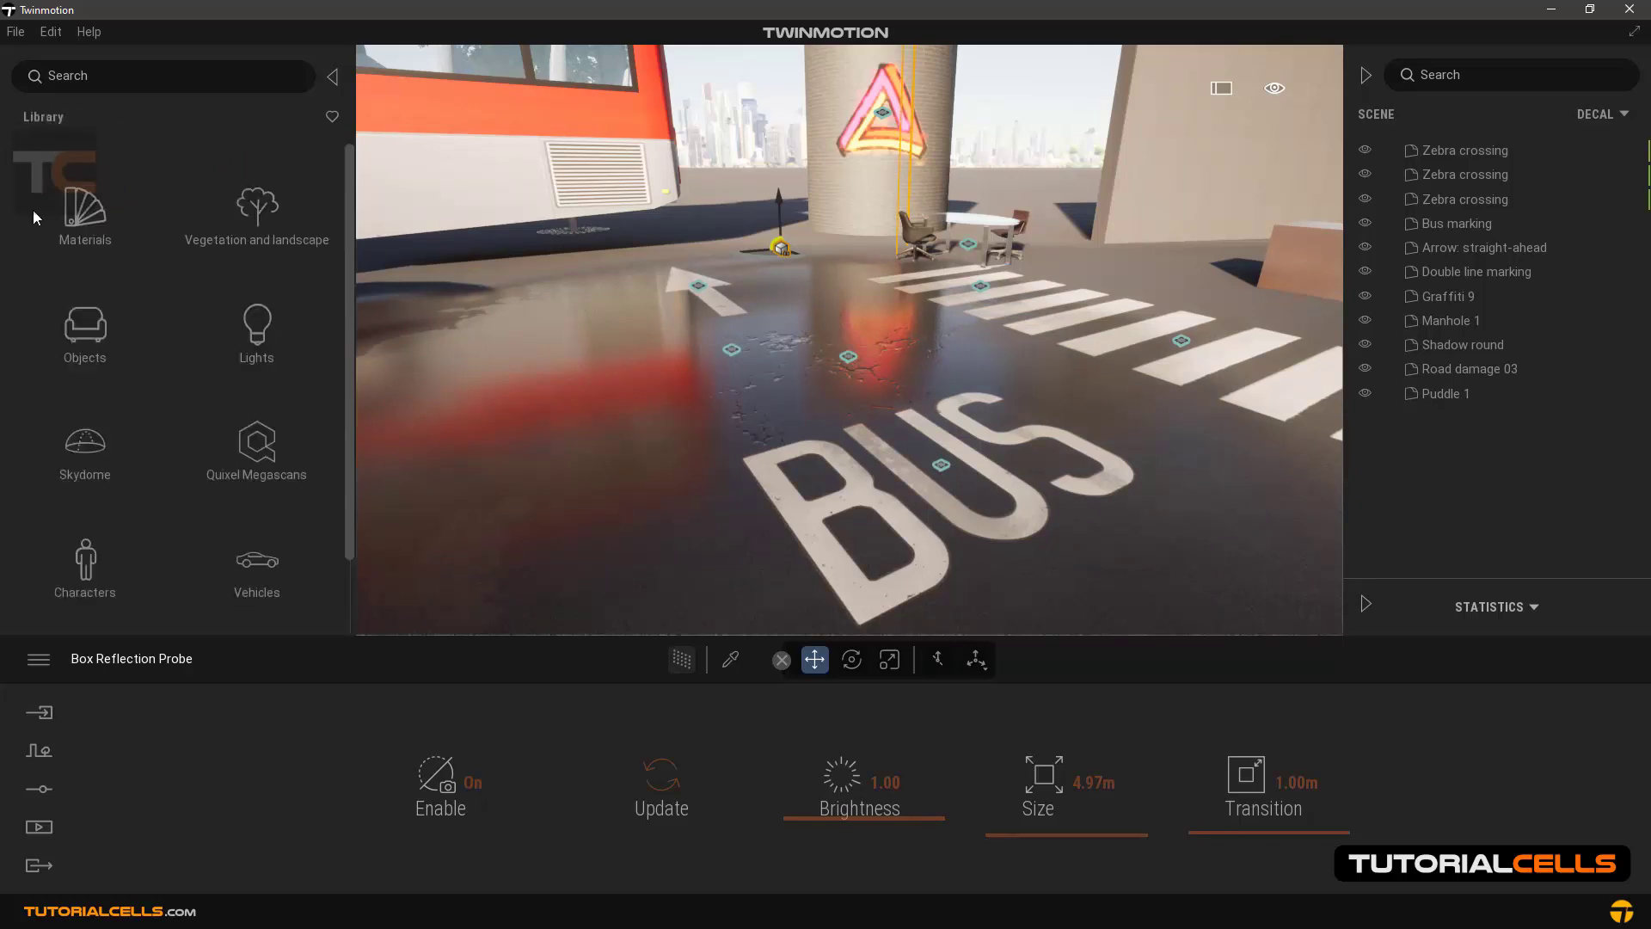
left_click(84, 327)
left_click(258, 334)
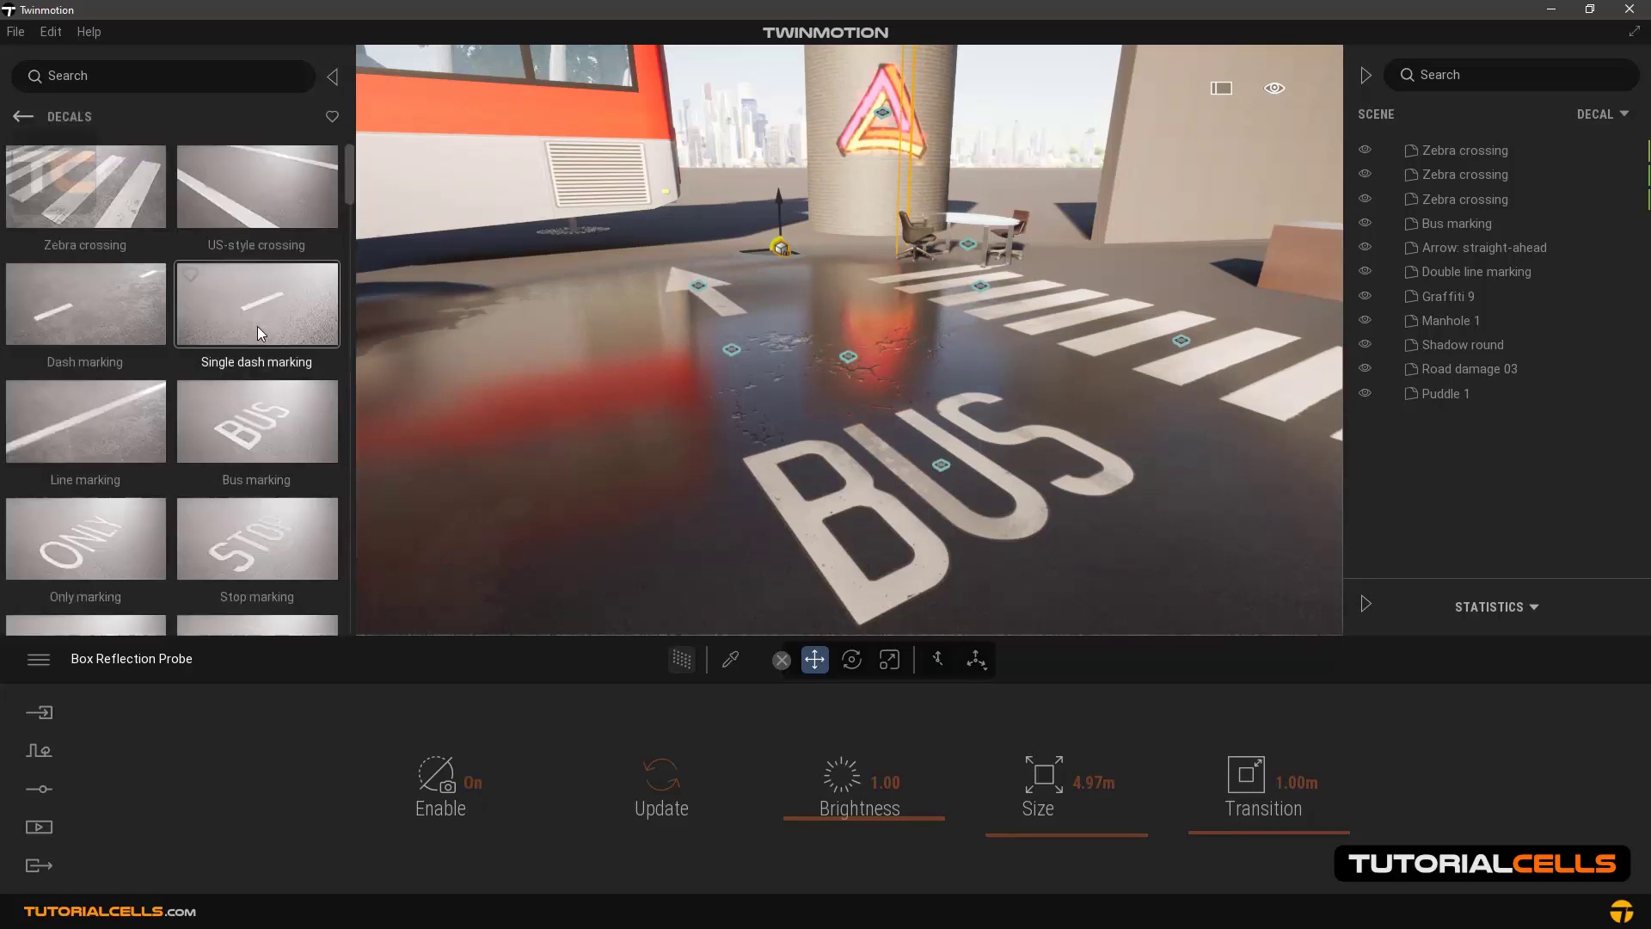
scroll(729, 368, "down", 3)
scroll(730, 370, "down", 3)
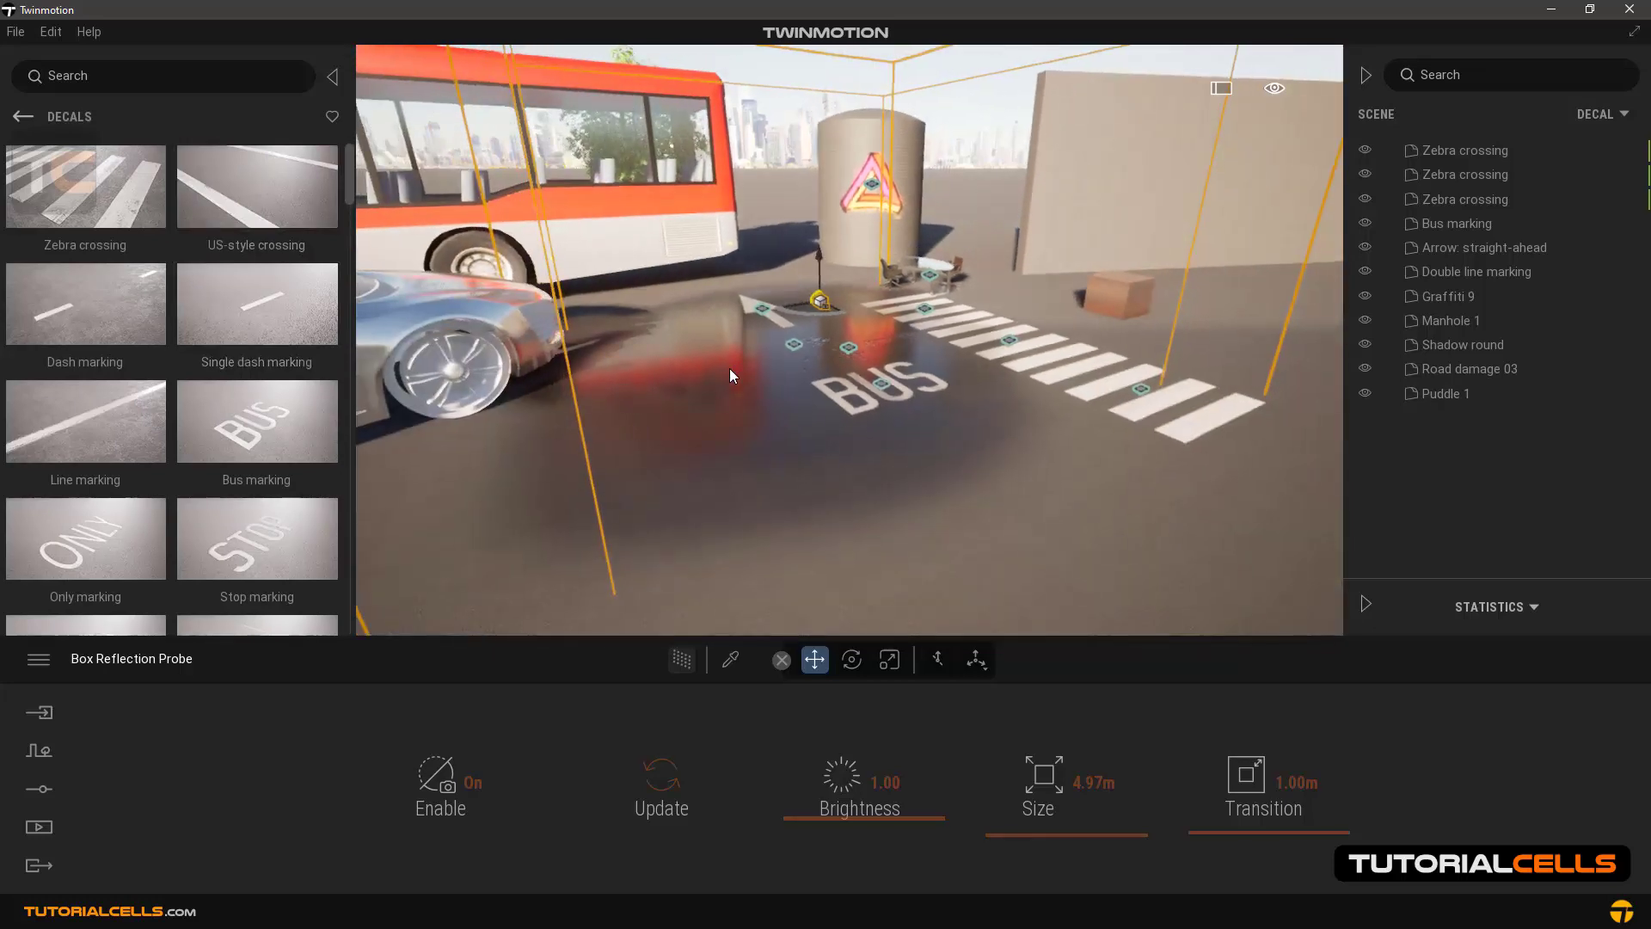
mouse_move(730, 387)
middle_mouse_down("shift")
mouse_move(705, 385)
mouse_move(729, 385)
middle_mouse_up("shift")
left_click_drag(351, 193, 337, 474)
left_click_drag(1051, 251, 1075, 256)
key("f")
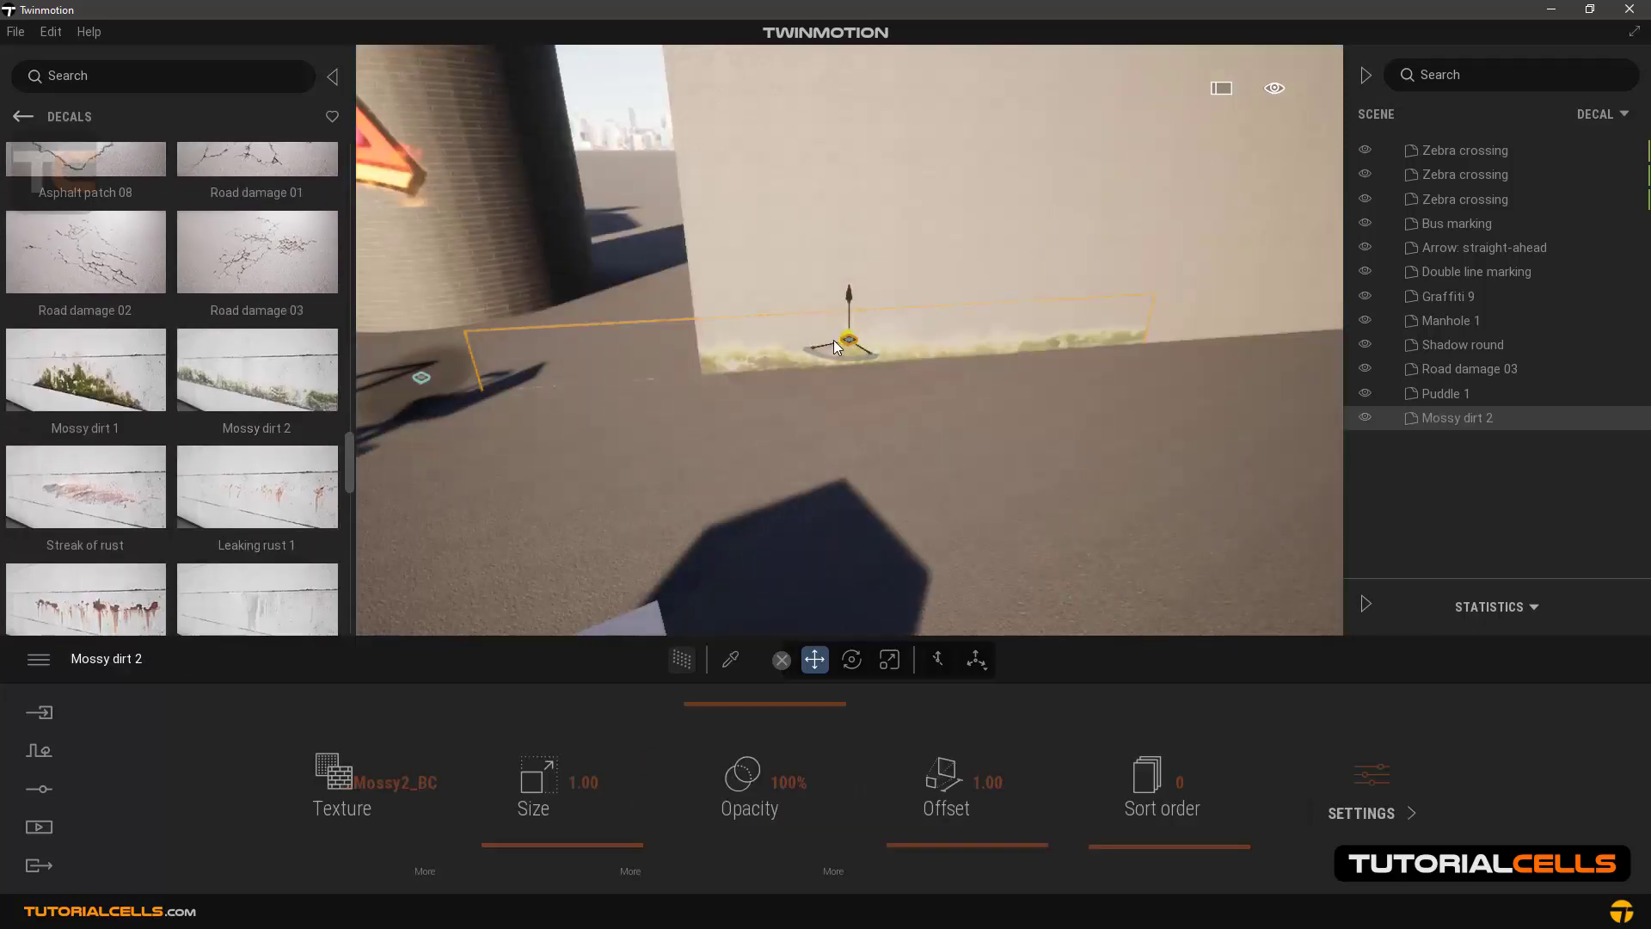
left_click_drag(845, 344, 1008, 333)
Place the Leaking rust 1 decal on the wall above the mossy dirt.
left_click_drag(317, 472, 968, 213)
scroll(910, 205, "up", 1)
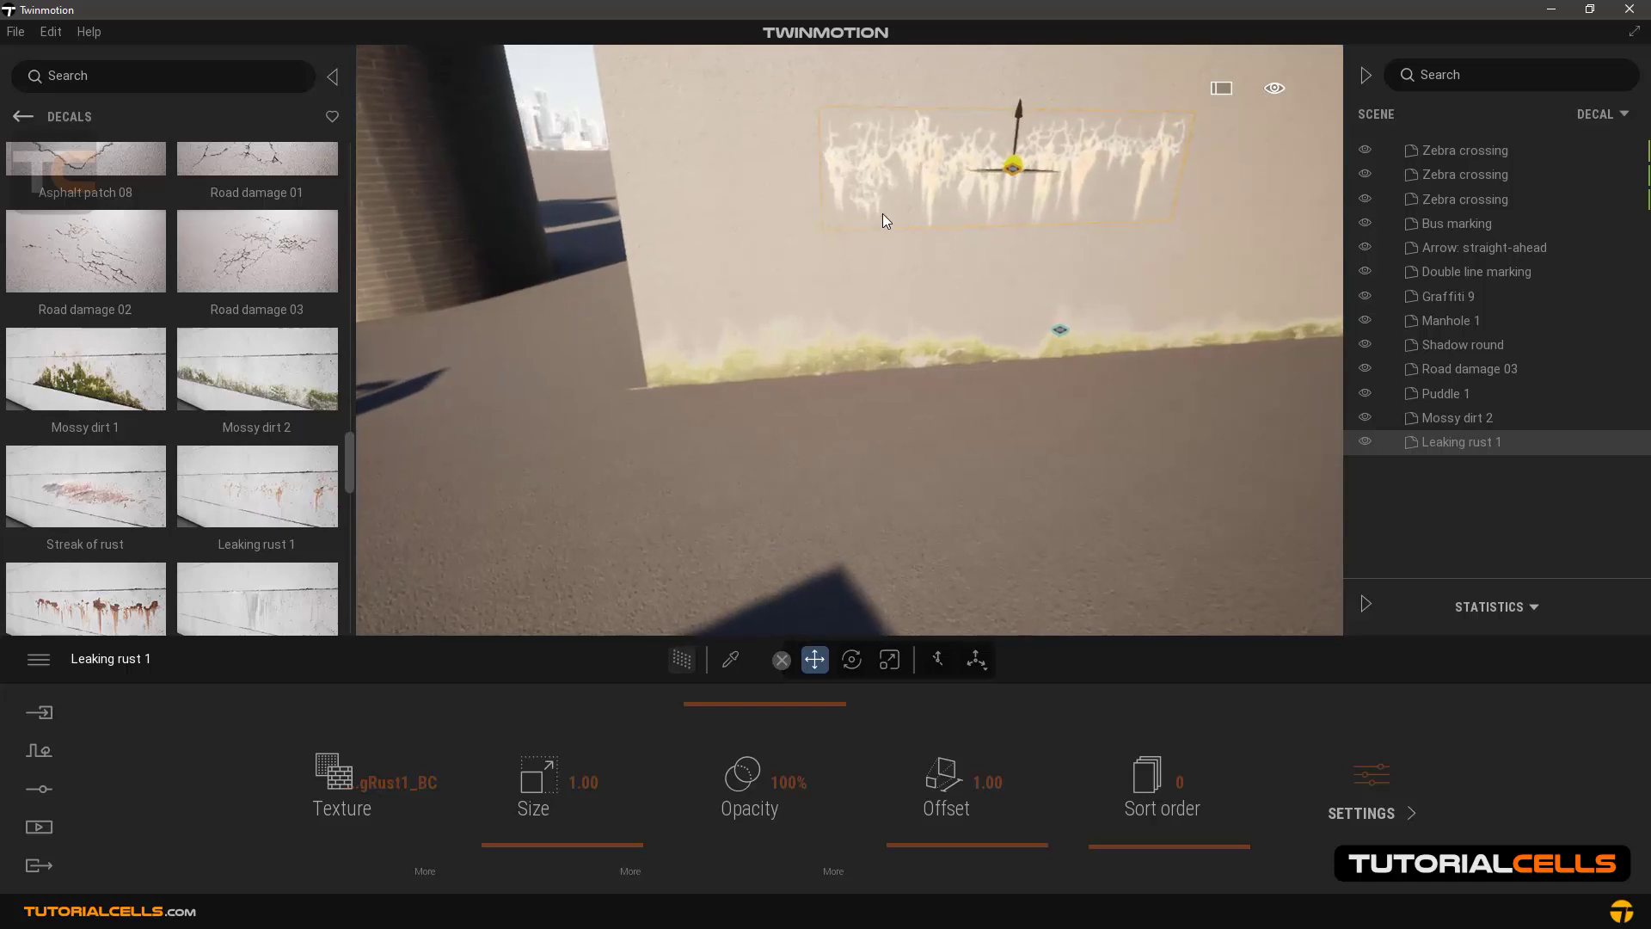
scroll(860, 218, "down", 1)
scroll(618, 285, "down", 1)
scroll(328, 414, "down", 3)
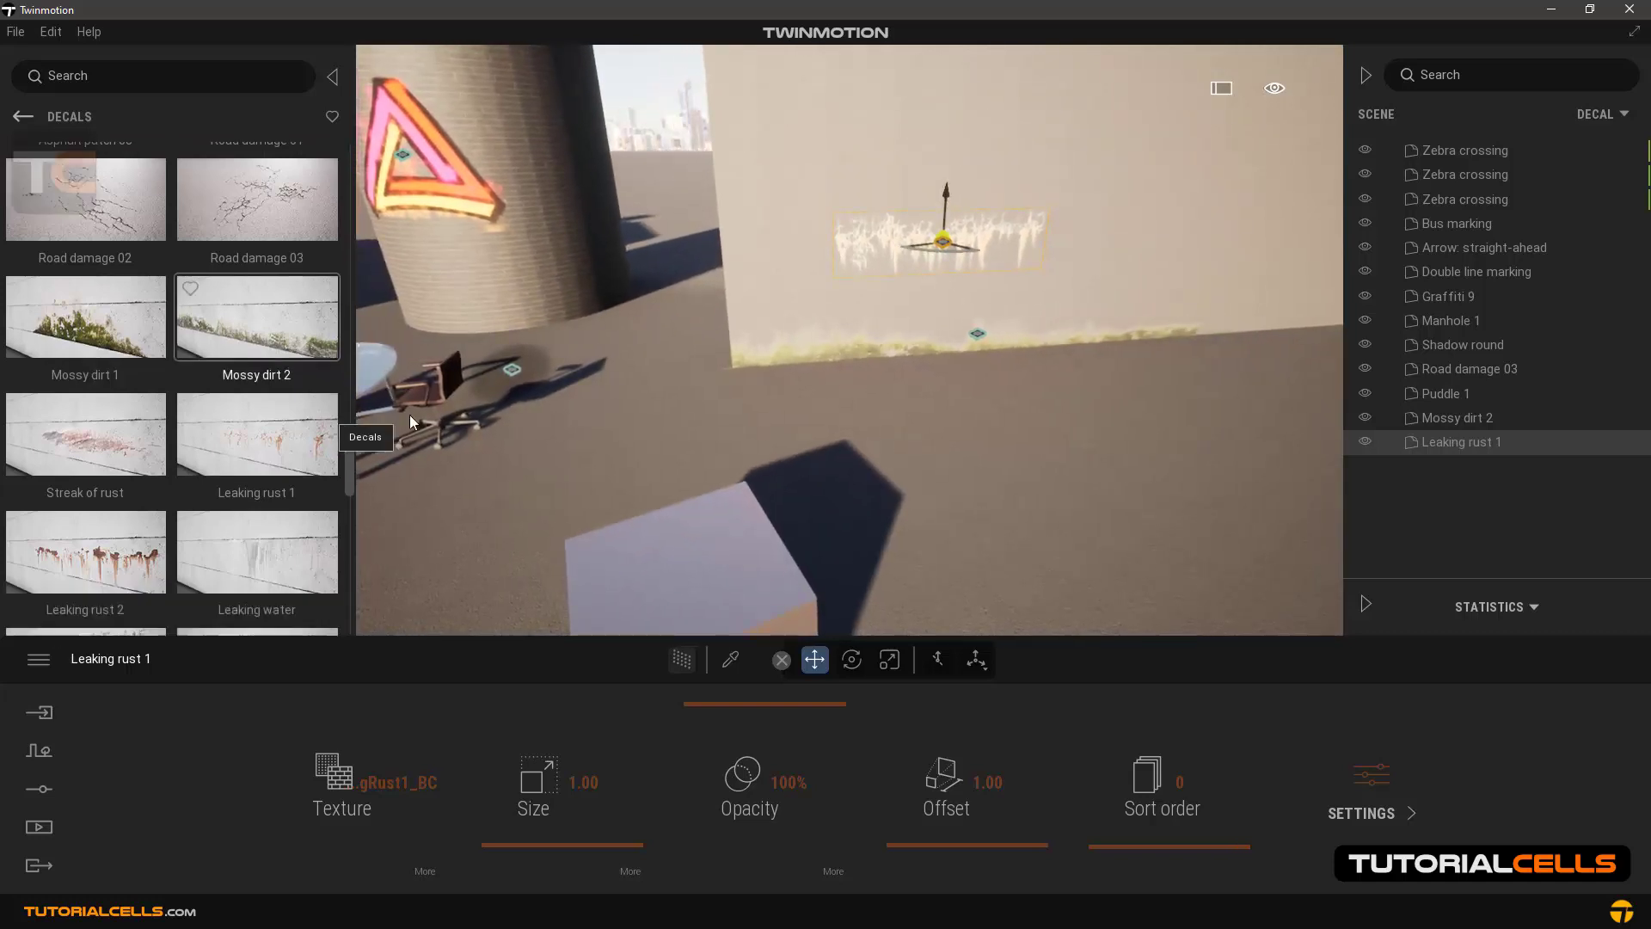
Place the Graffiti 11 decal on the roof of the silver car.
scroll(533, 398, "down", 2)
middle_click_drag(564, 395, 476, 406)
scroll(410, 424, "down", 2)
scroll(409, 423, "down", 3)
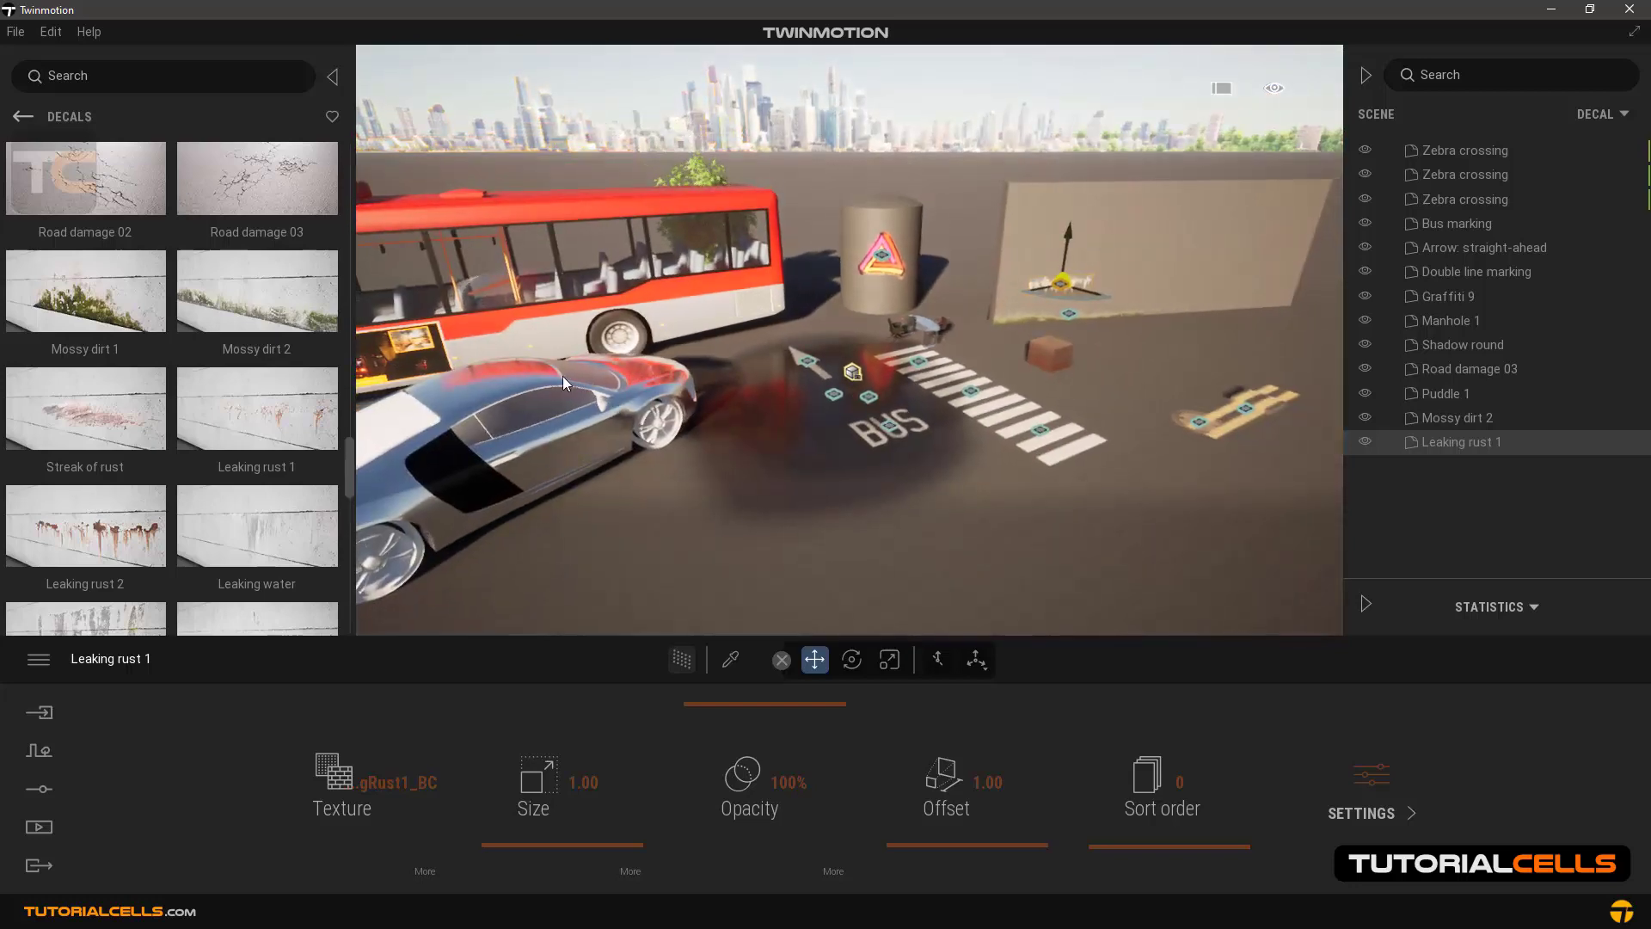
left_click(526, 280)
scroll(597, 352, "up", 5)
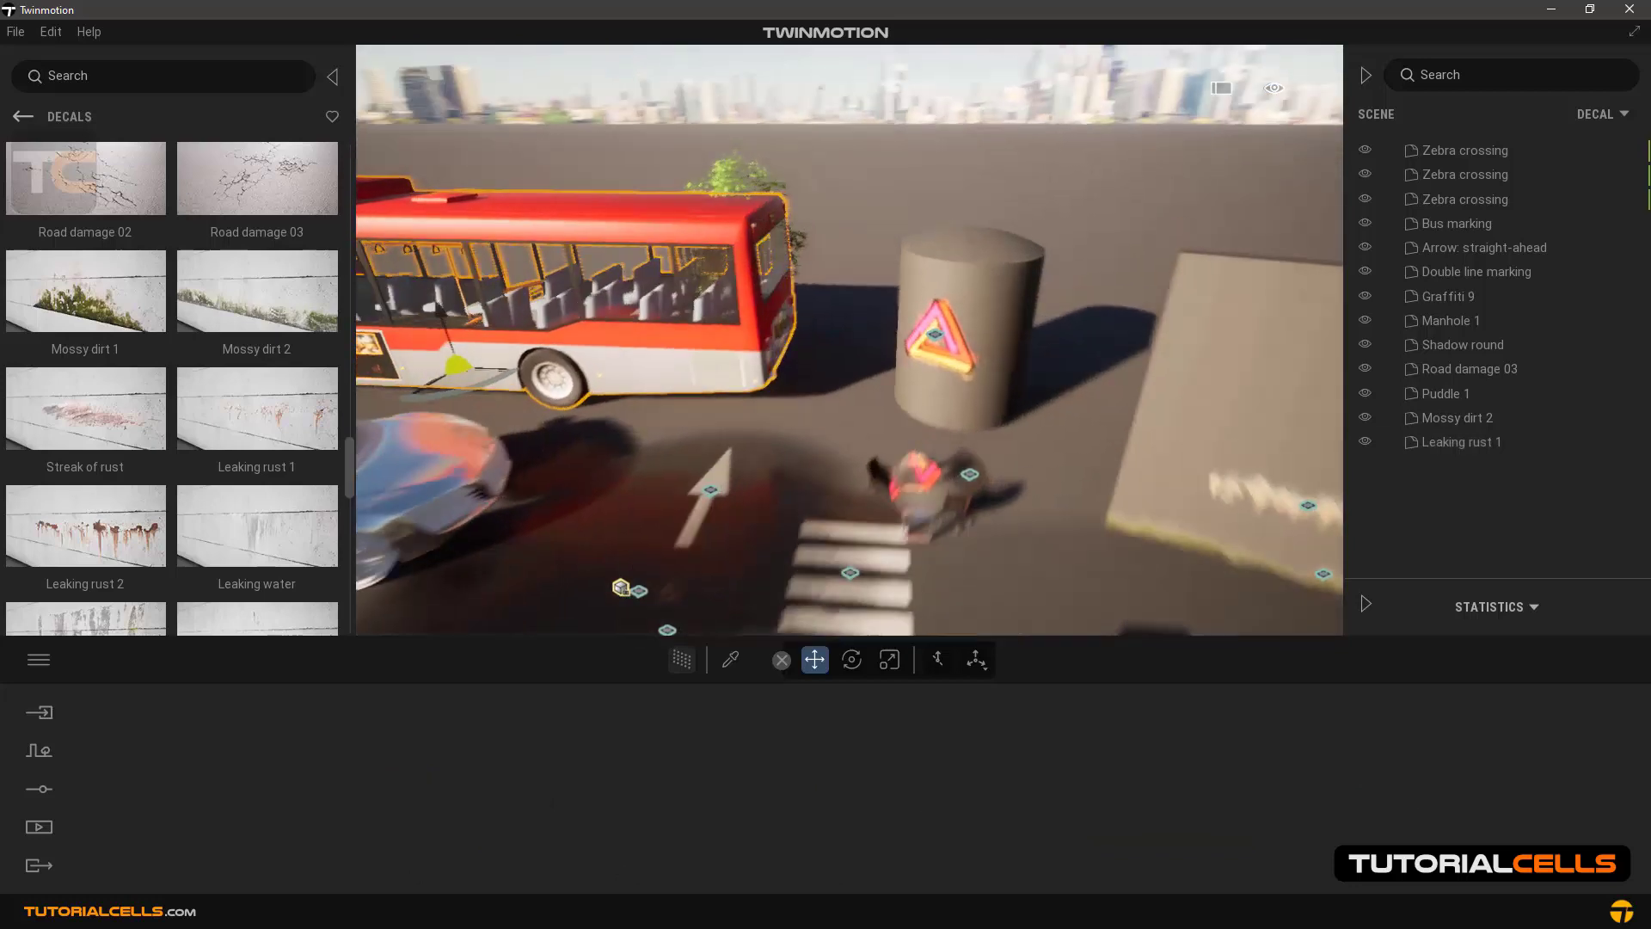
key("a")
right_click_drag(597, 353, 736, 406)
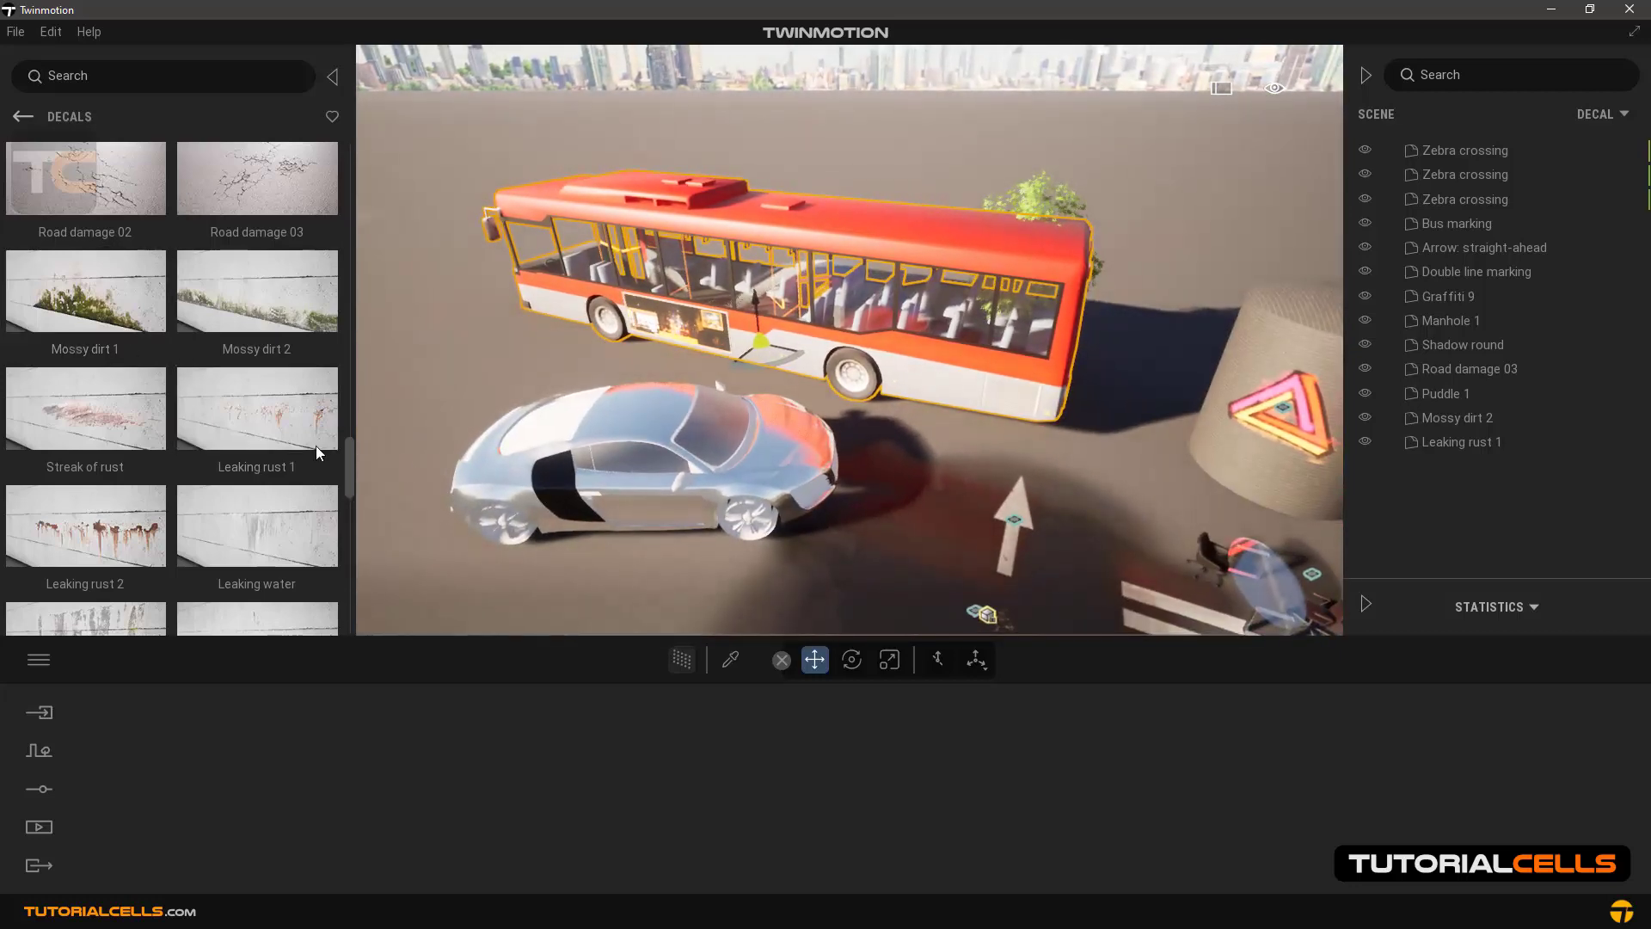
left_click_drag(347, 462, 356, 375)
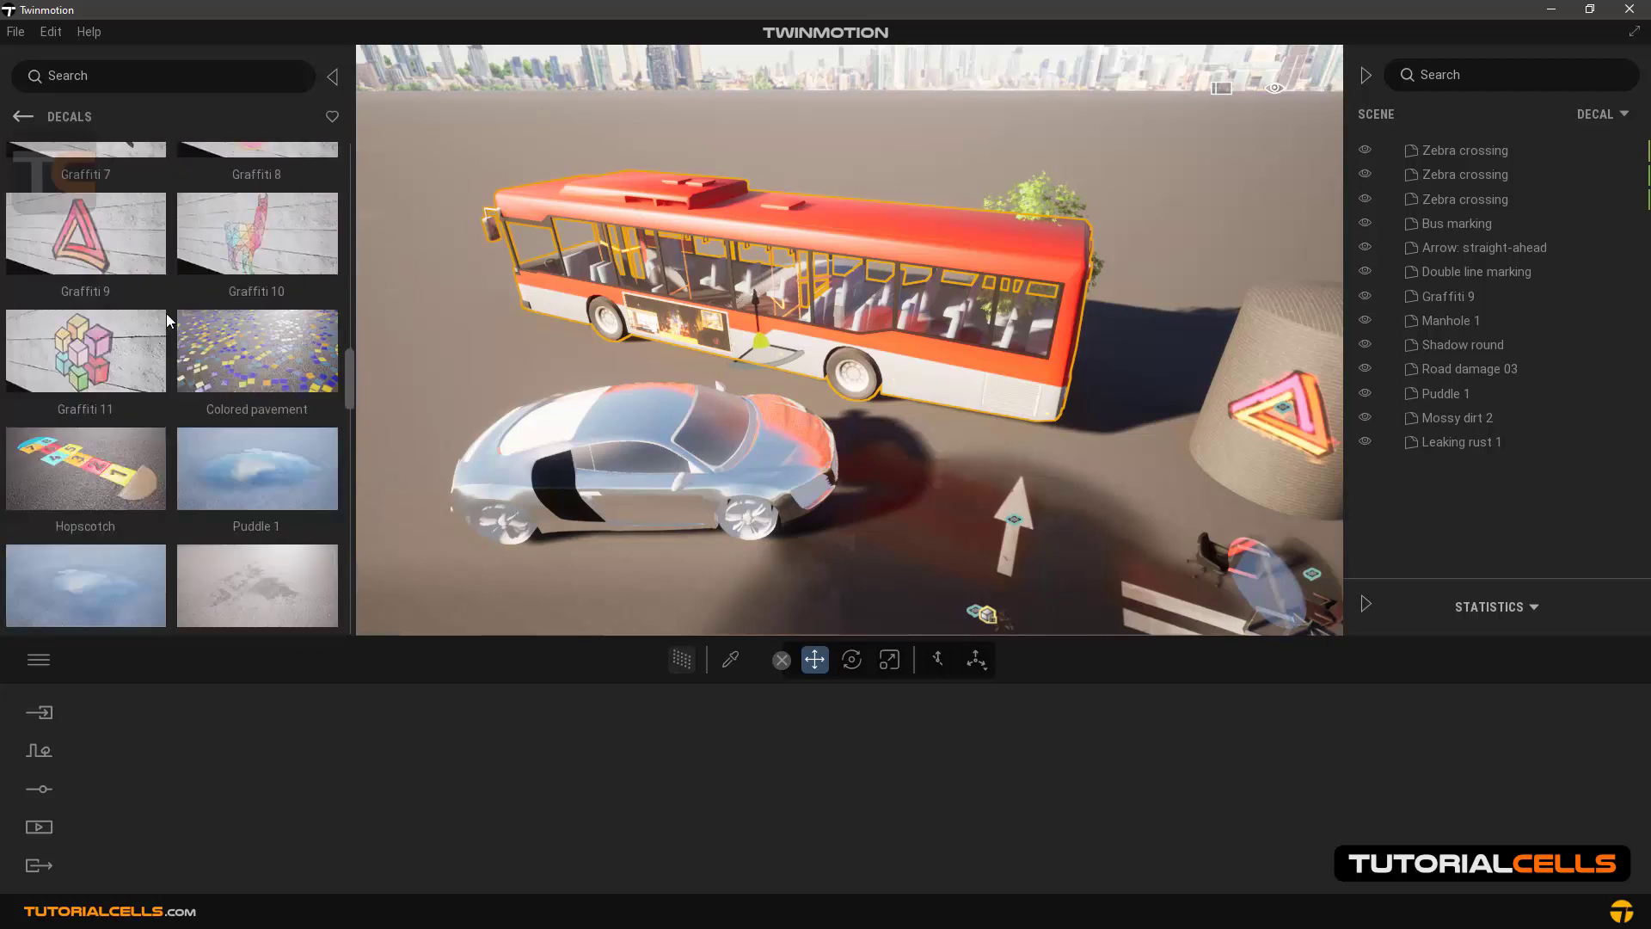
left_click_drag(104, 338, 645, 417)
key("f")
scroll(853, 379, "down", 3)
middle_click_drag(853, 378, 740, 348, "shift")
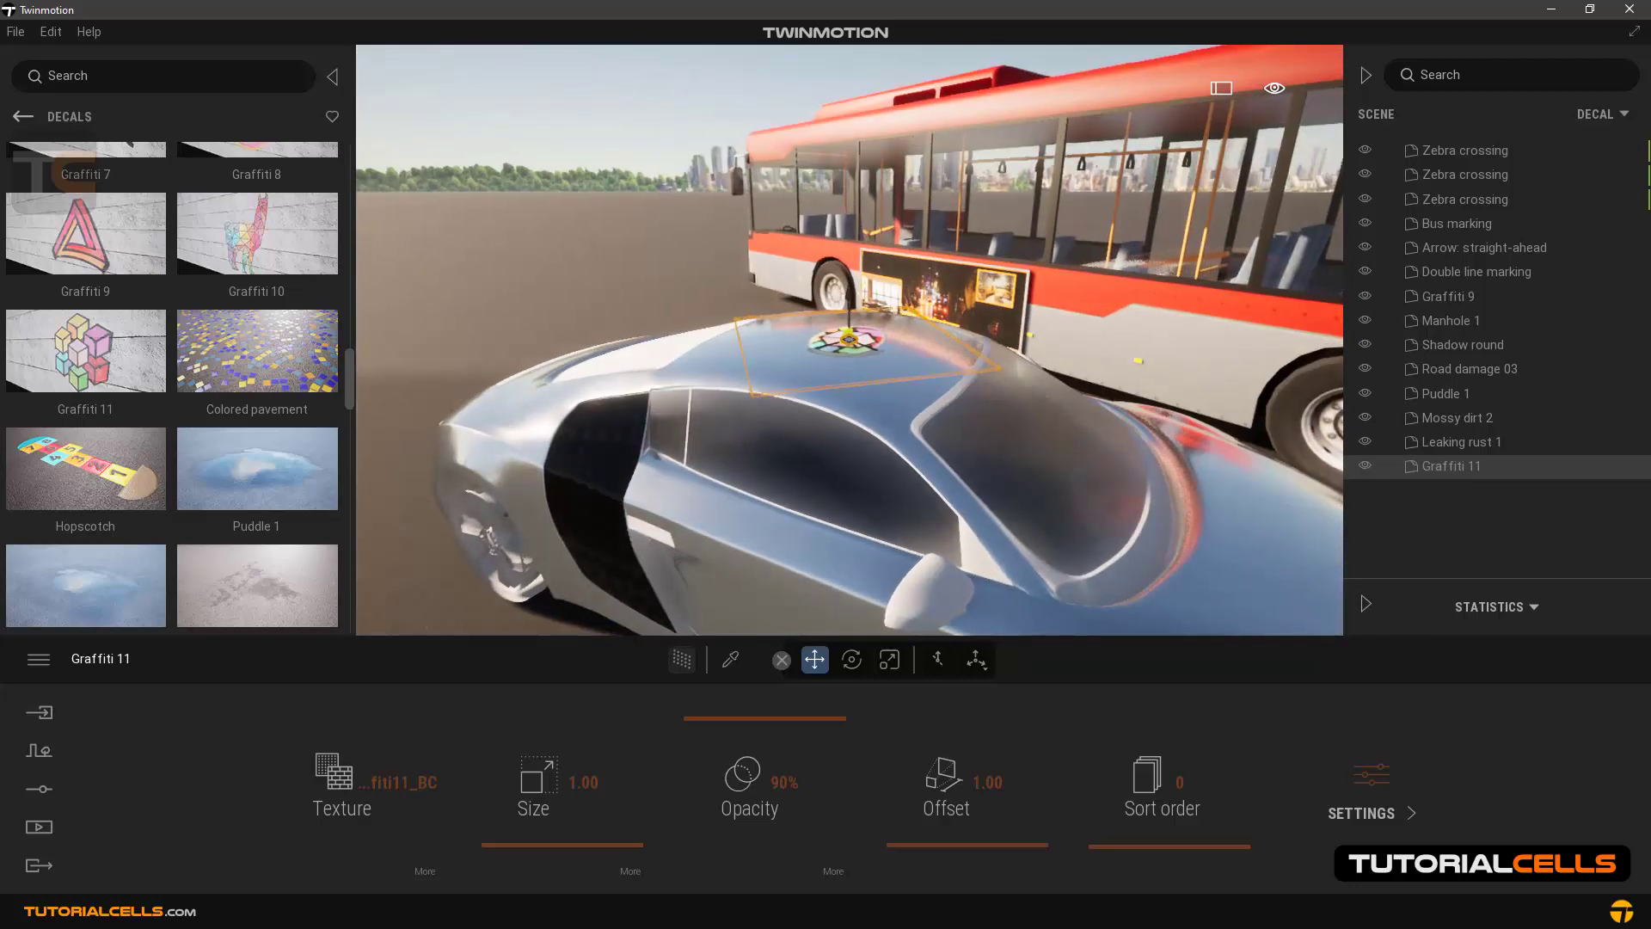
Set the offset of the Graffiti 11 decal on the car roof to 9.33.
middle_click_drag(828, 339, 827, 380, "shift")
scroll(827, 380, "up", 3)
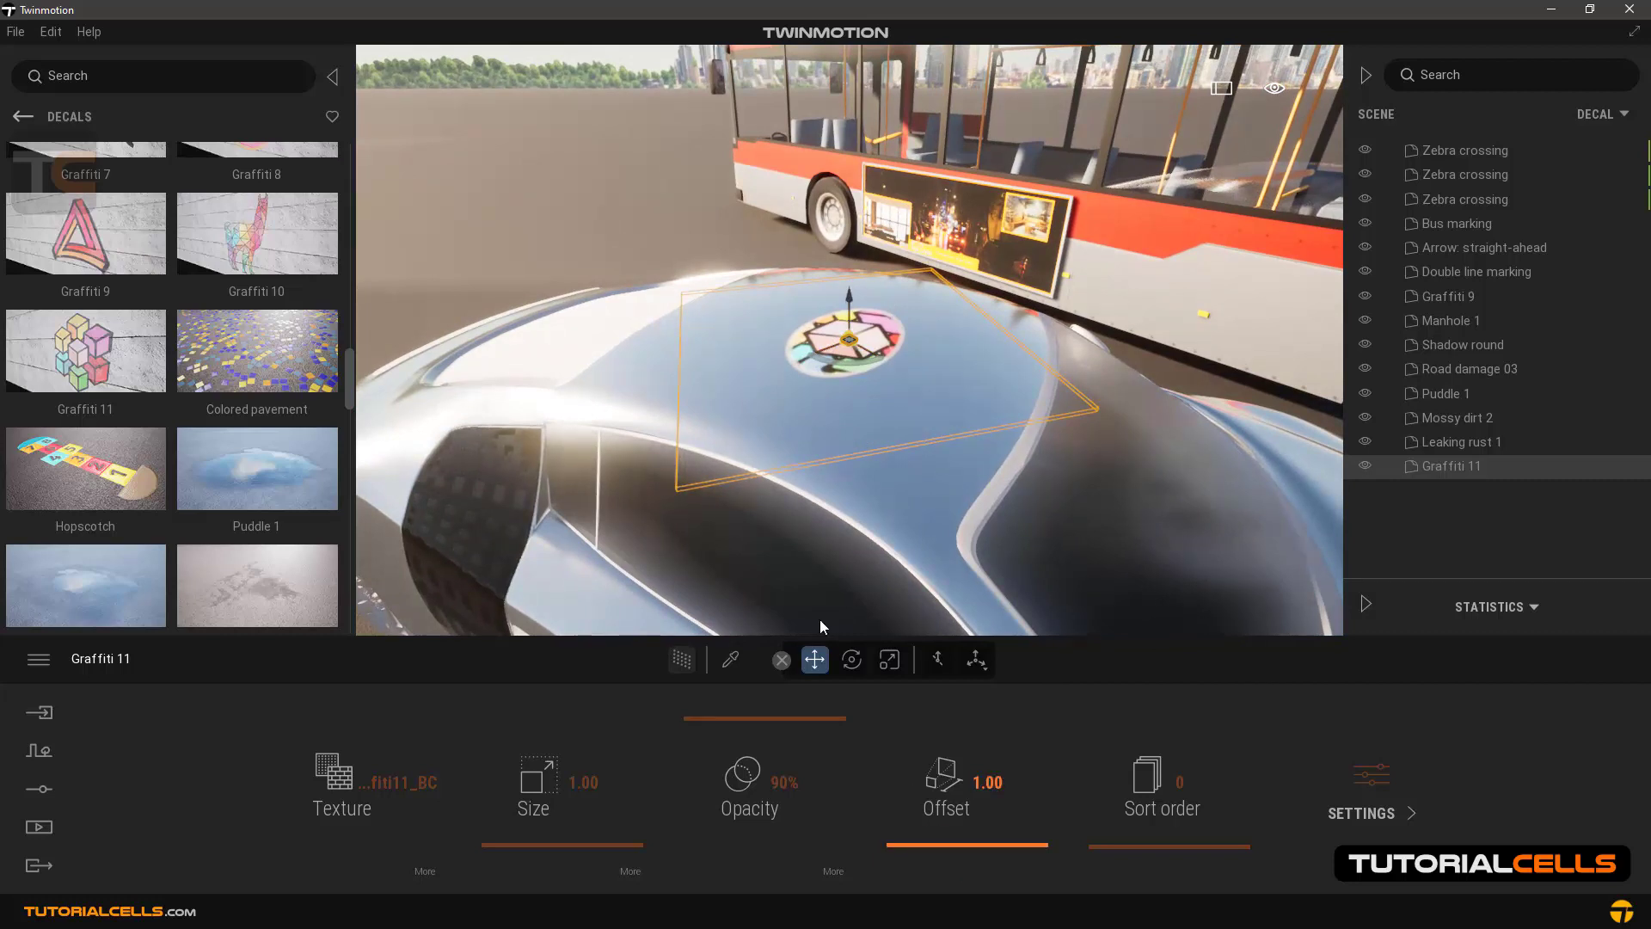
left_click_drag(909, 844, 903, 830)
mouse_move(837, 351)
left_mouse_down()
mouse_move(792, 342)
mouse_move(918, 420)
mouse_move(831, 349)
mouse_move(837, 373)
left_mouse_up()
Place another Graffiti 9 decal on the ground beside the silver car and focus the view on it.
scroll(838, 374, "down", 5)
middle_click_drag(891, 436, 1099, 466, "shift")
right_click_drag(1032, 504, 929, 494)
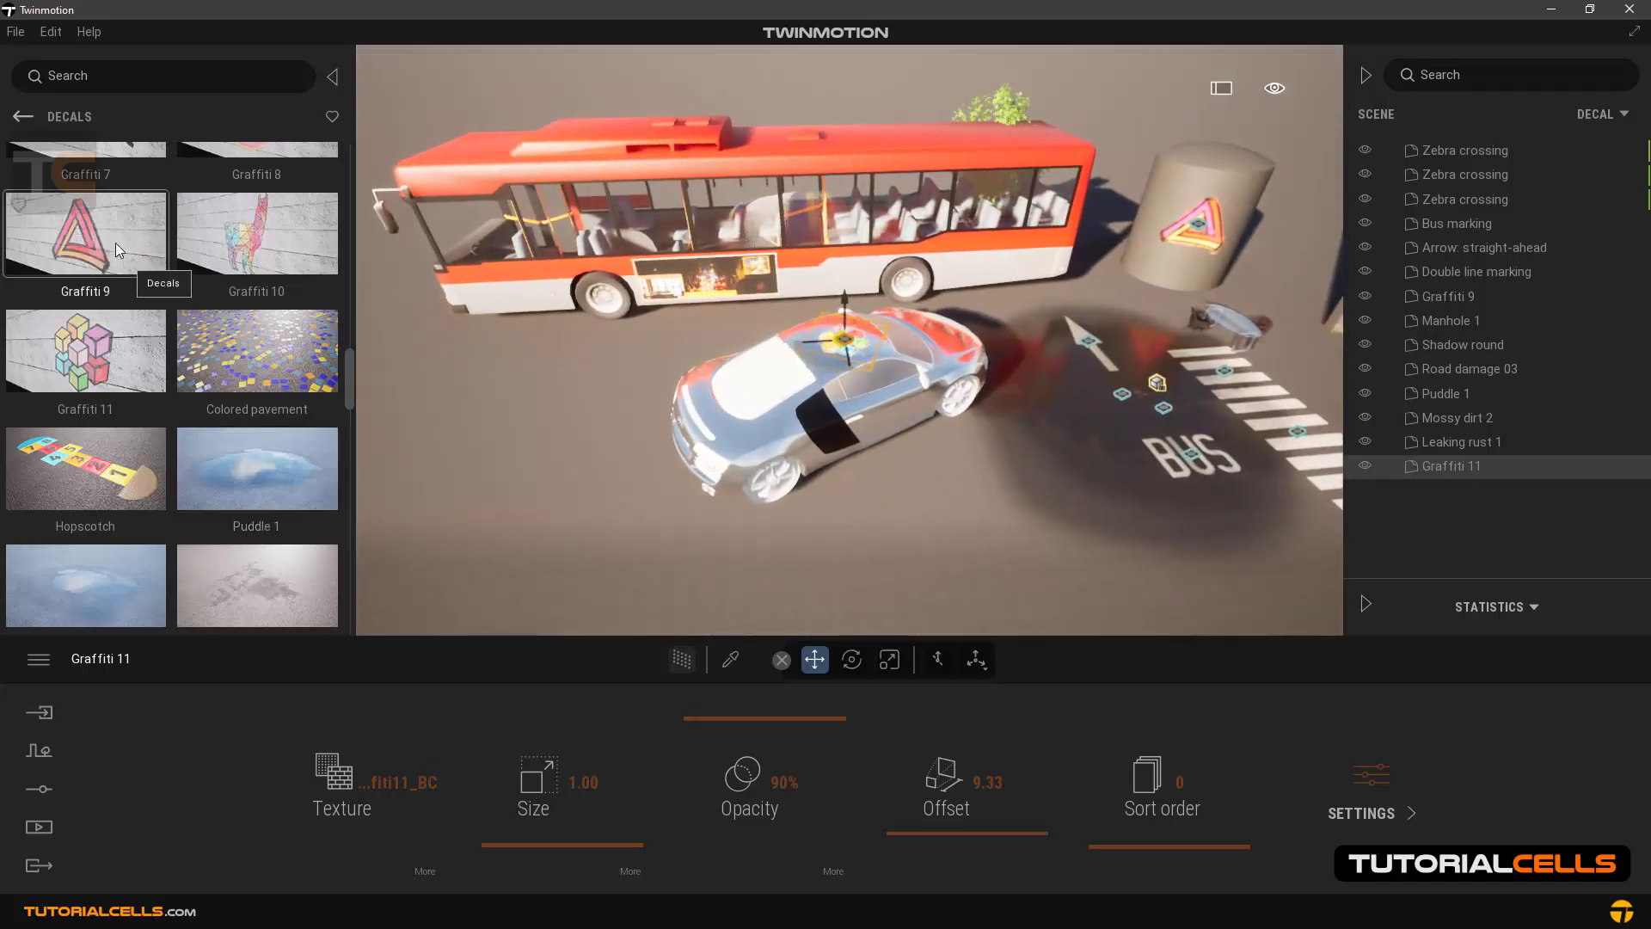
left_click_drag(146, 255, 936, 524)
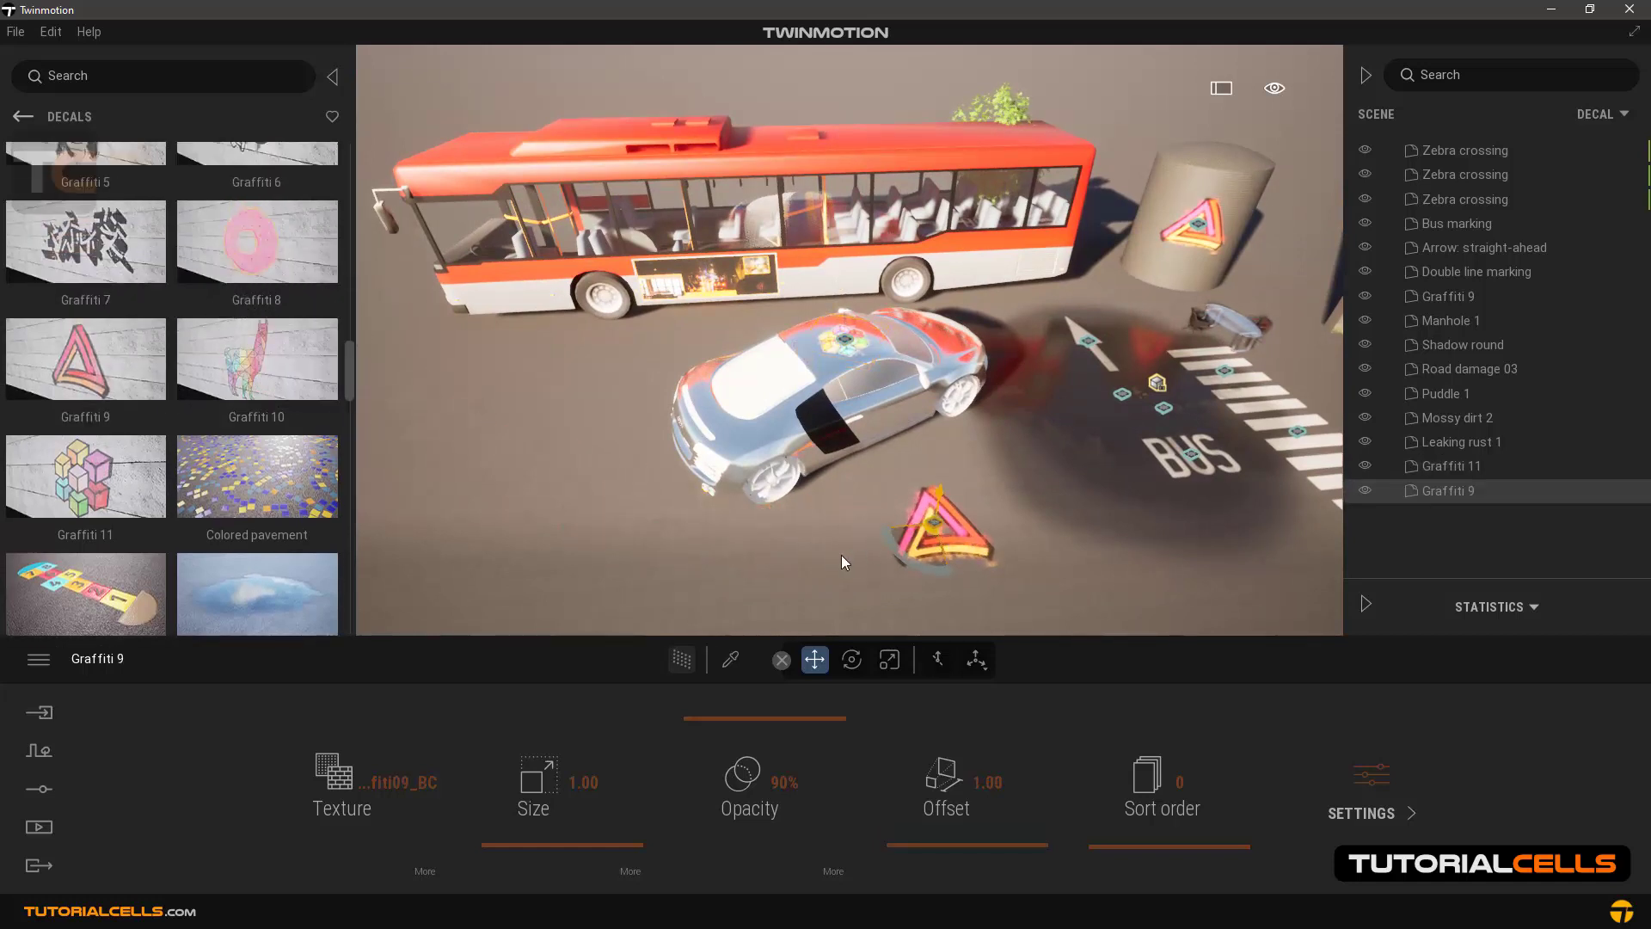
double_click(922, 528)
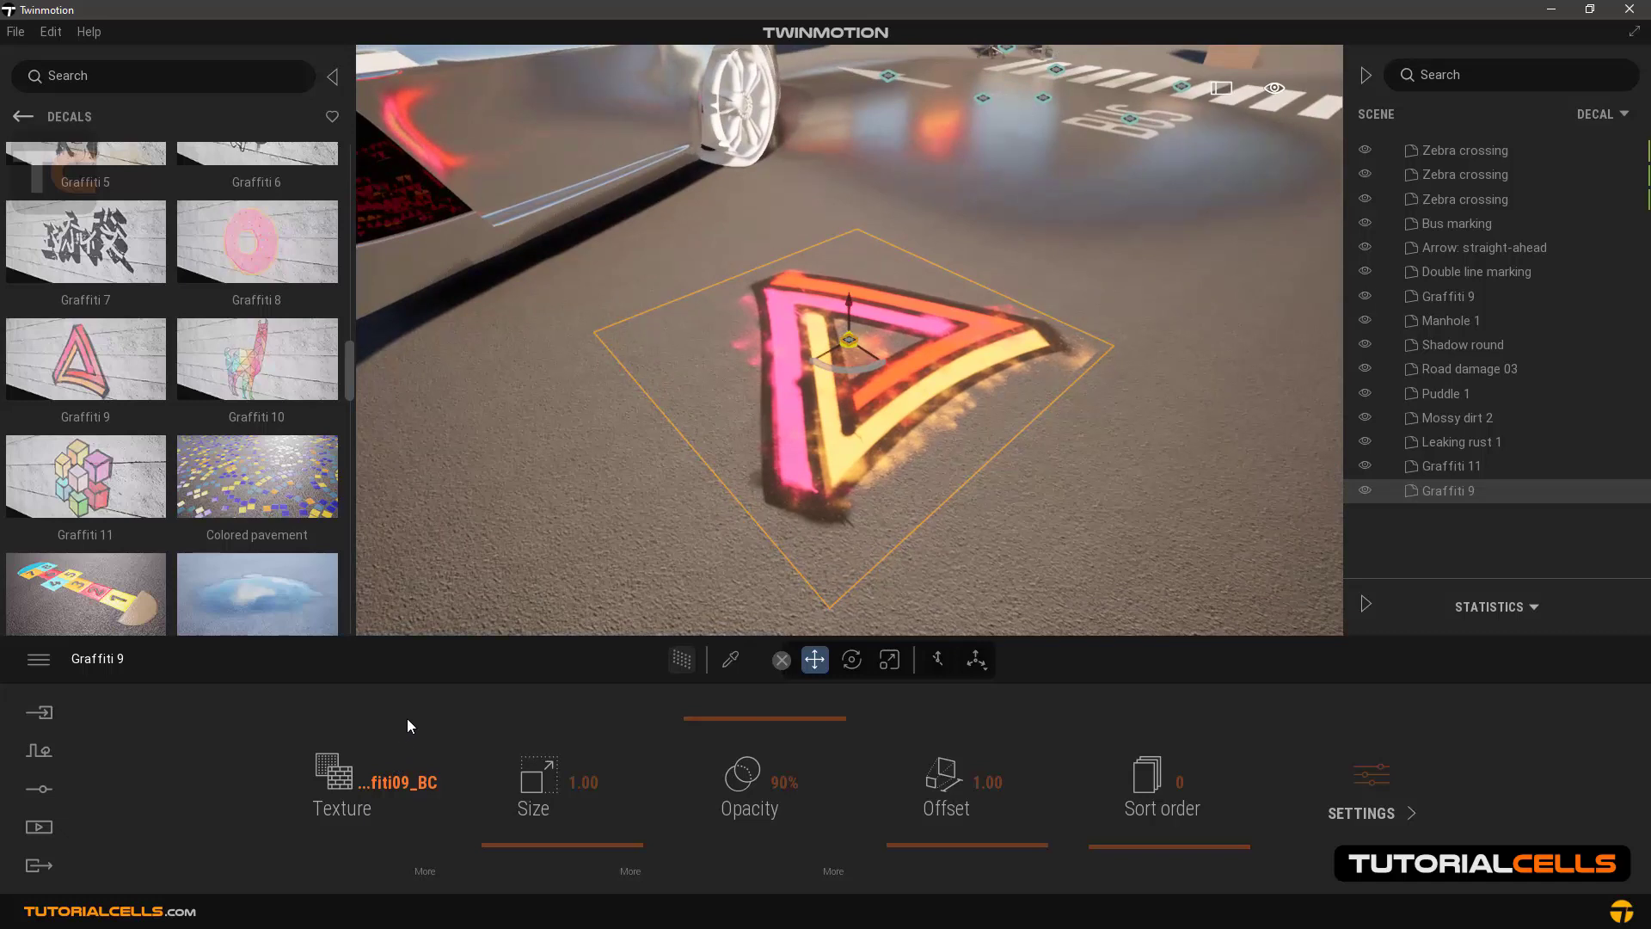
Replace the texture of the Graffiti 9 decal on the ground with the Antartica flag image.
right_click(397, 777)
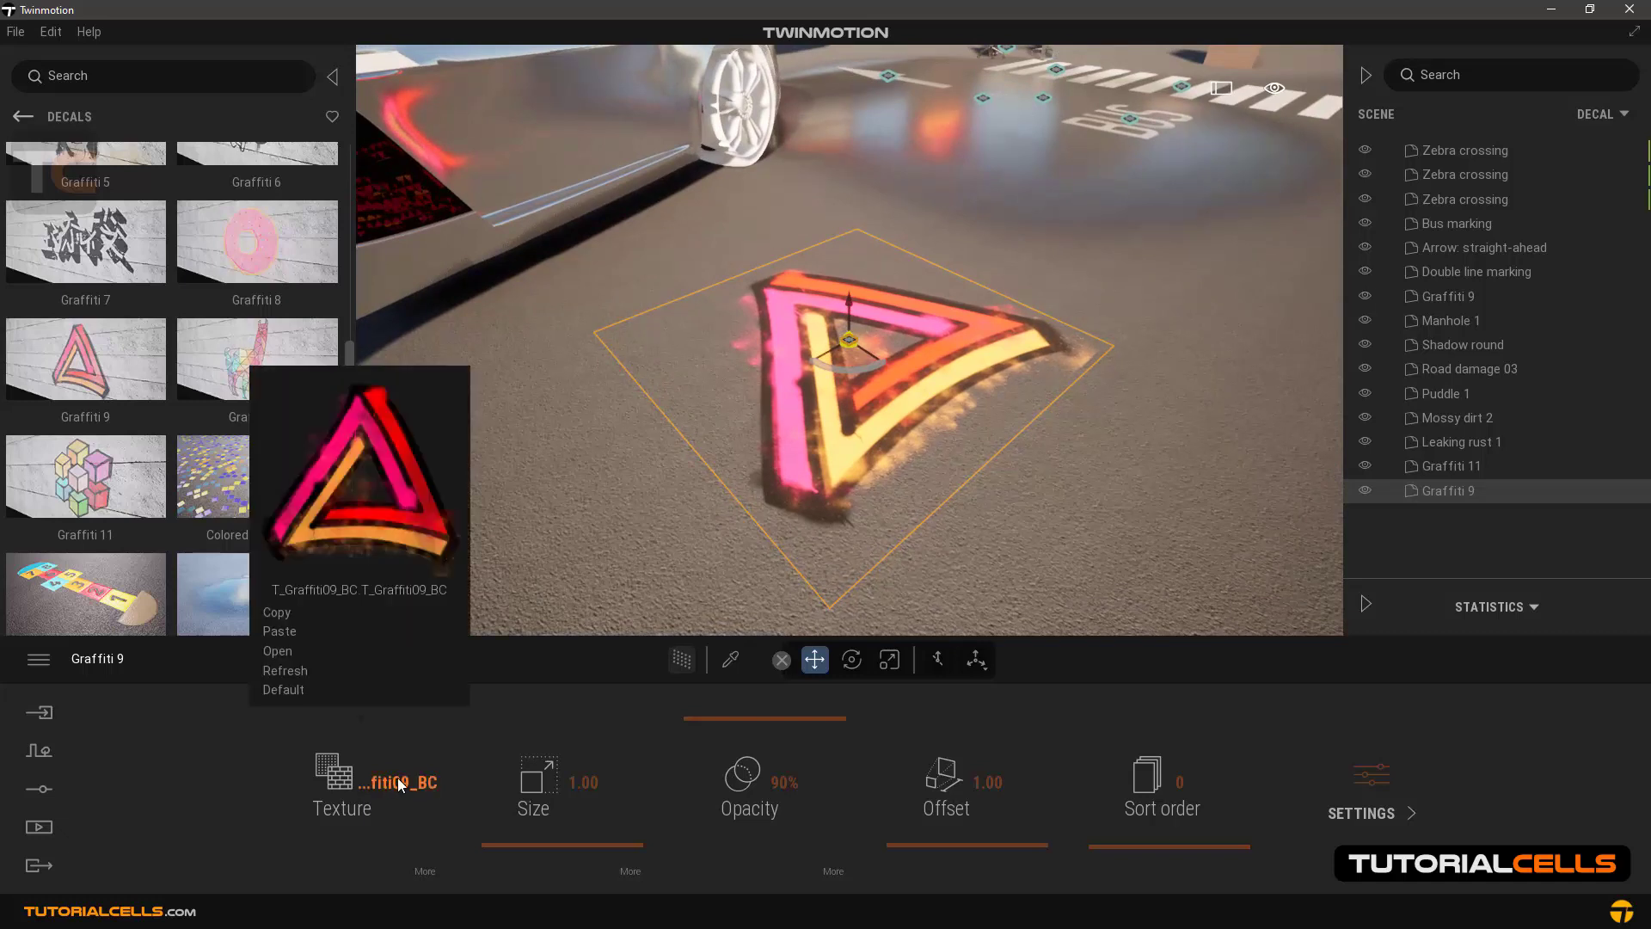
left_click(277, 651)
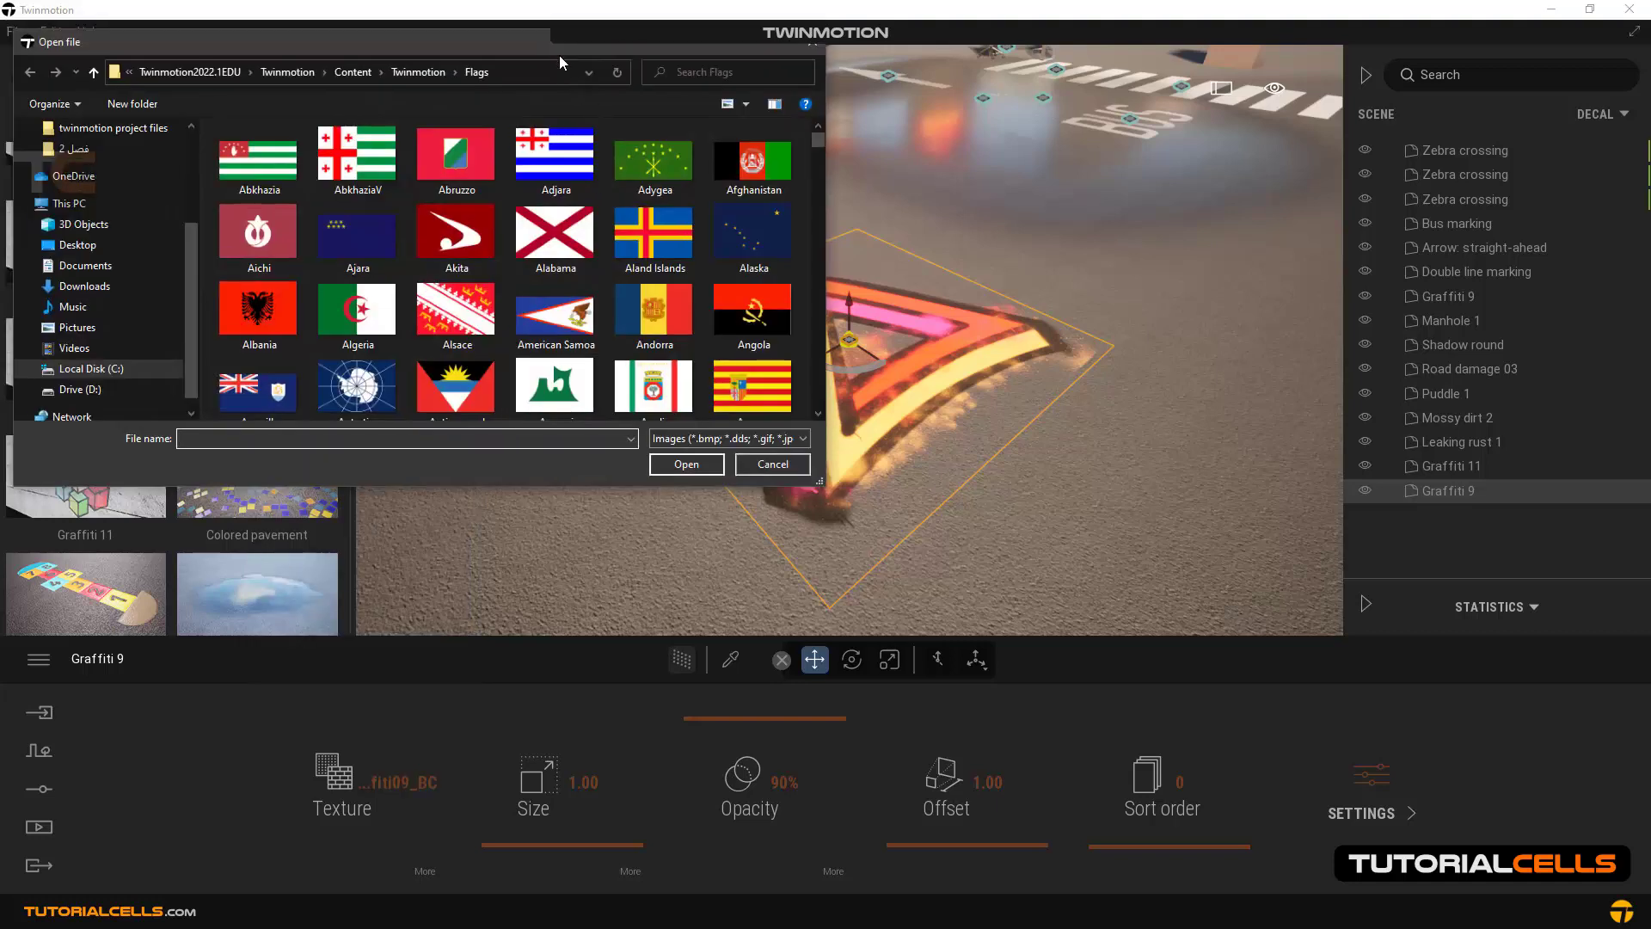
left_click_drag(561, 60, 578, 79)
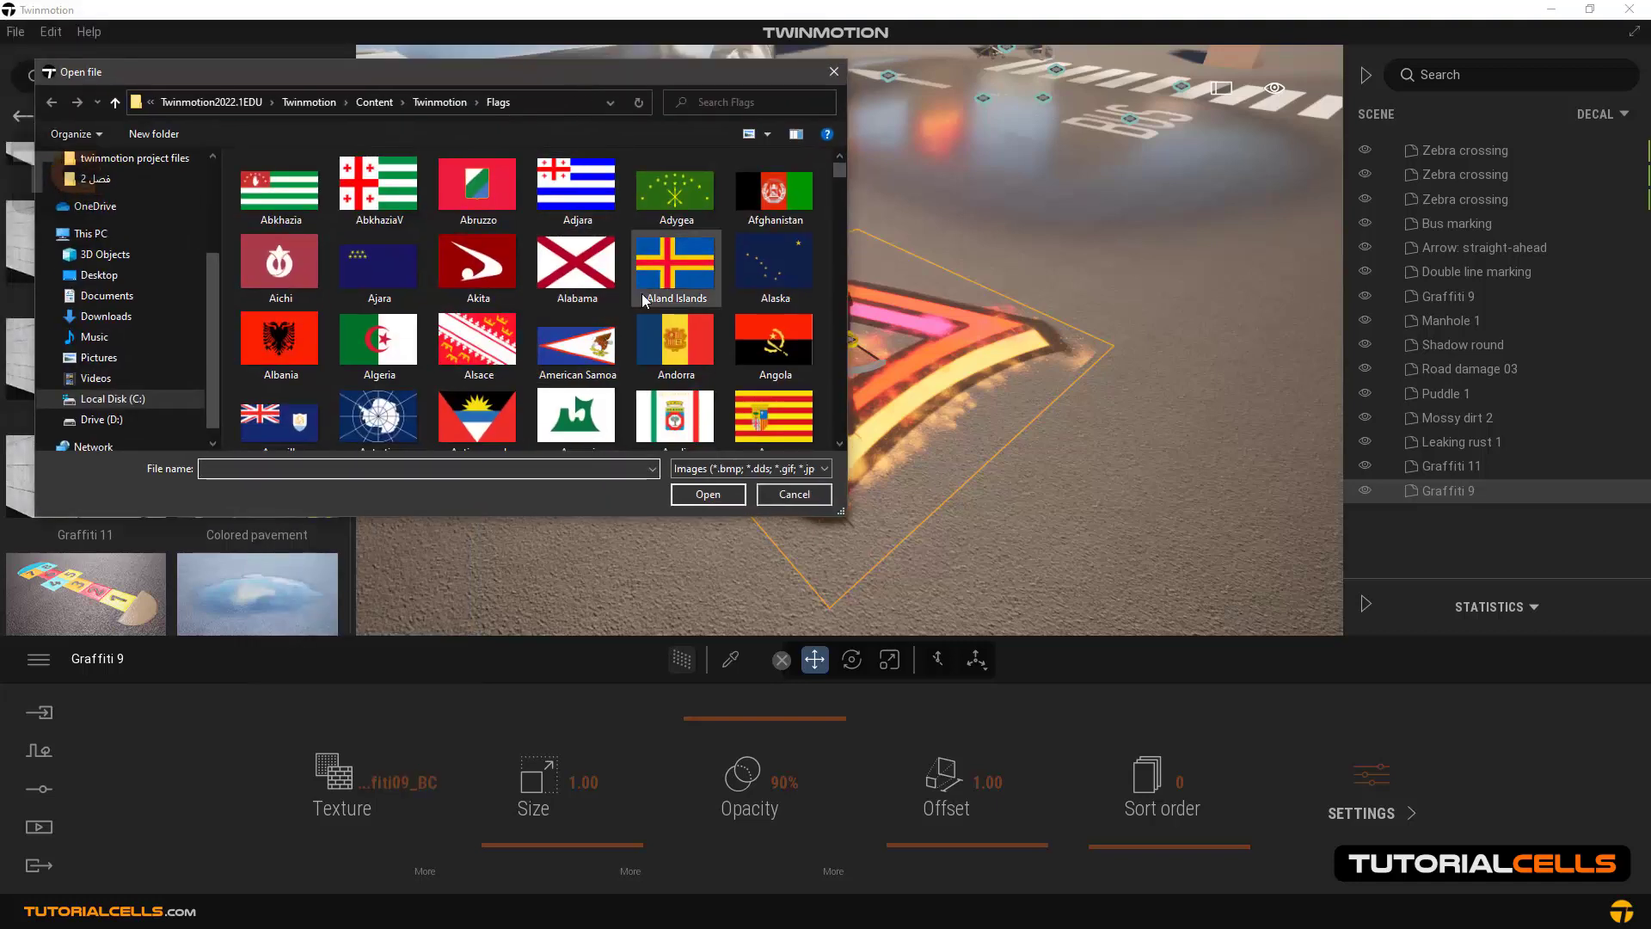
left_click(400, 416)
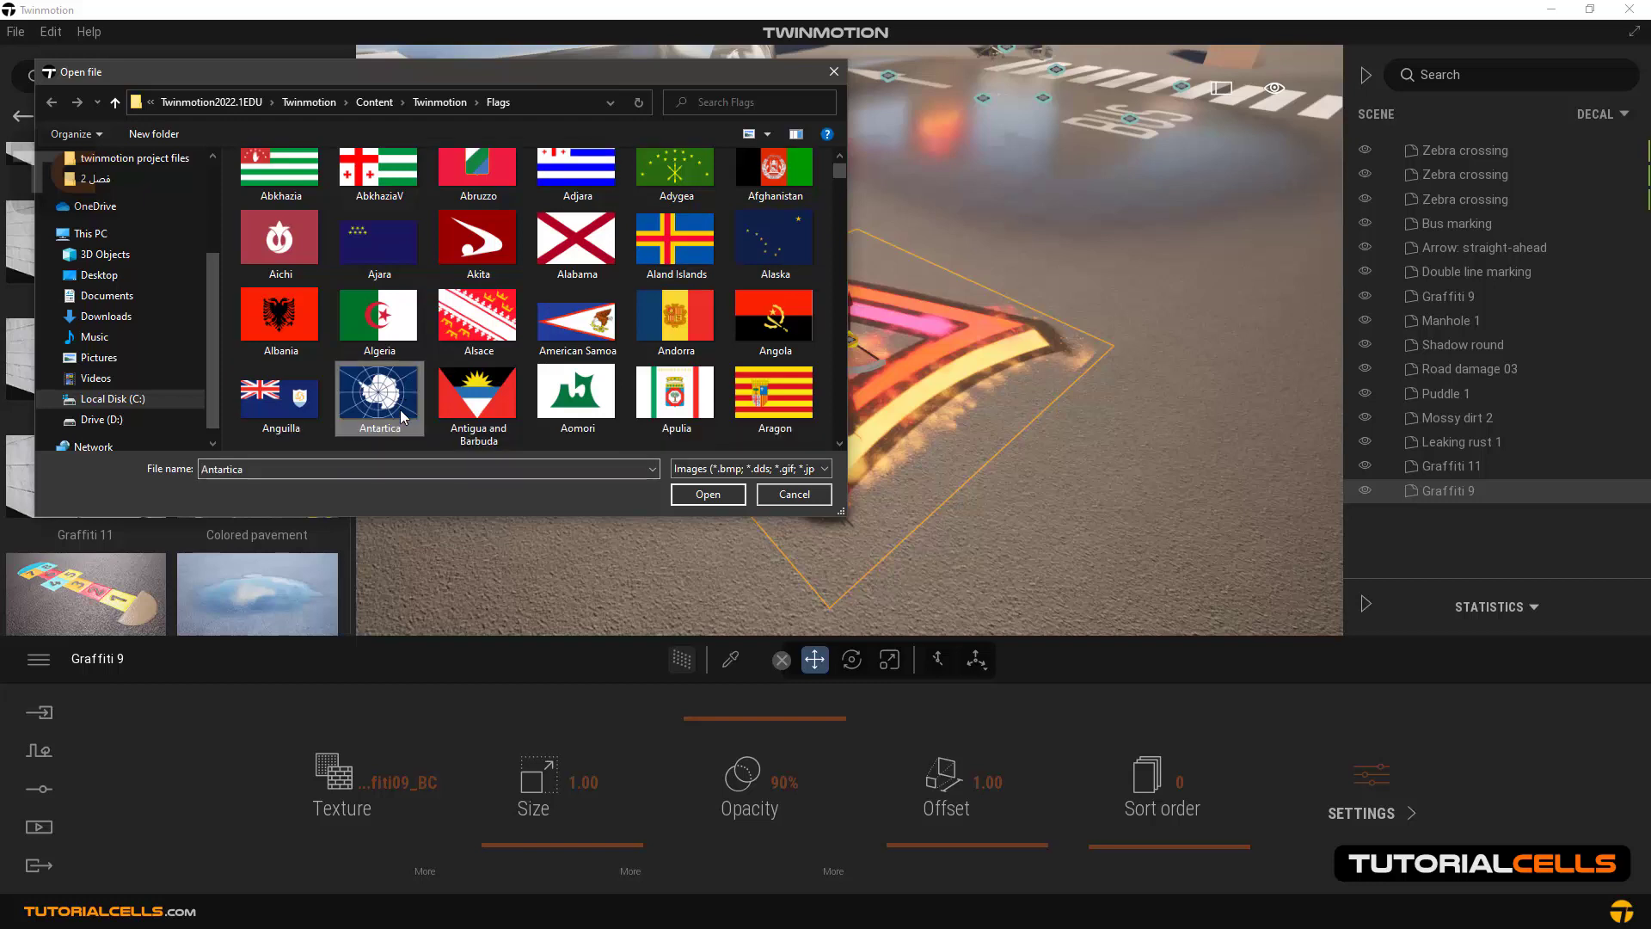
left_click(691, 494)
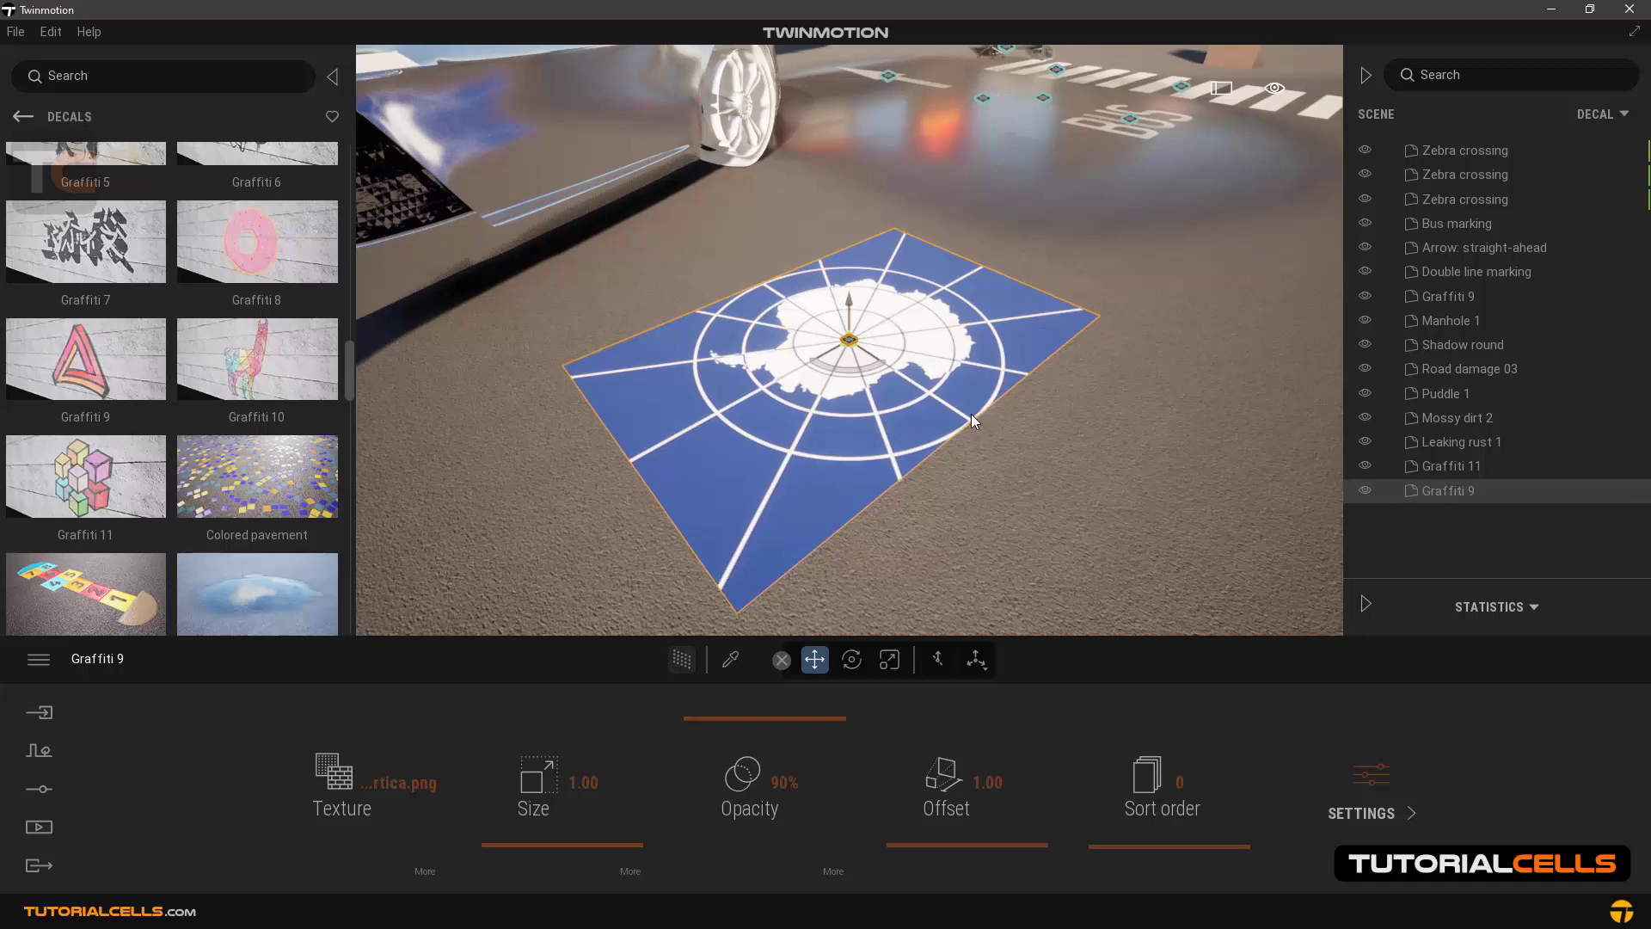
Add the Graffiti 9 decal with the Antartica texture to the user library and open that library.
right_click(1431, 492)
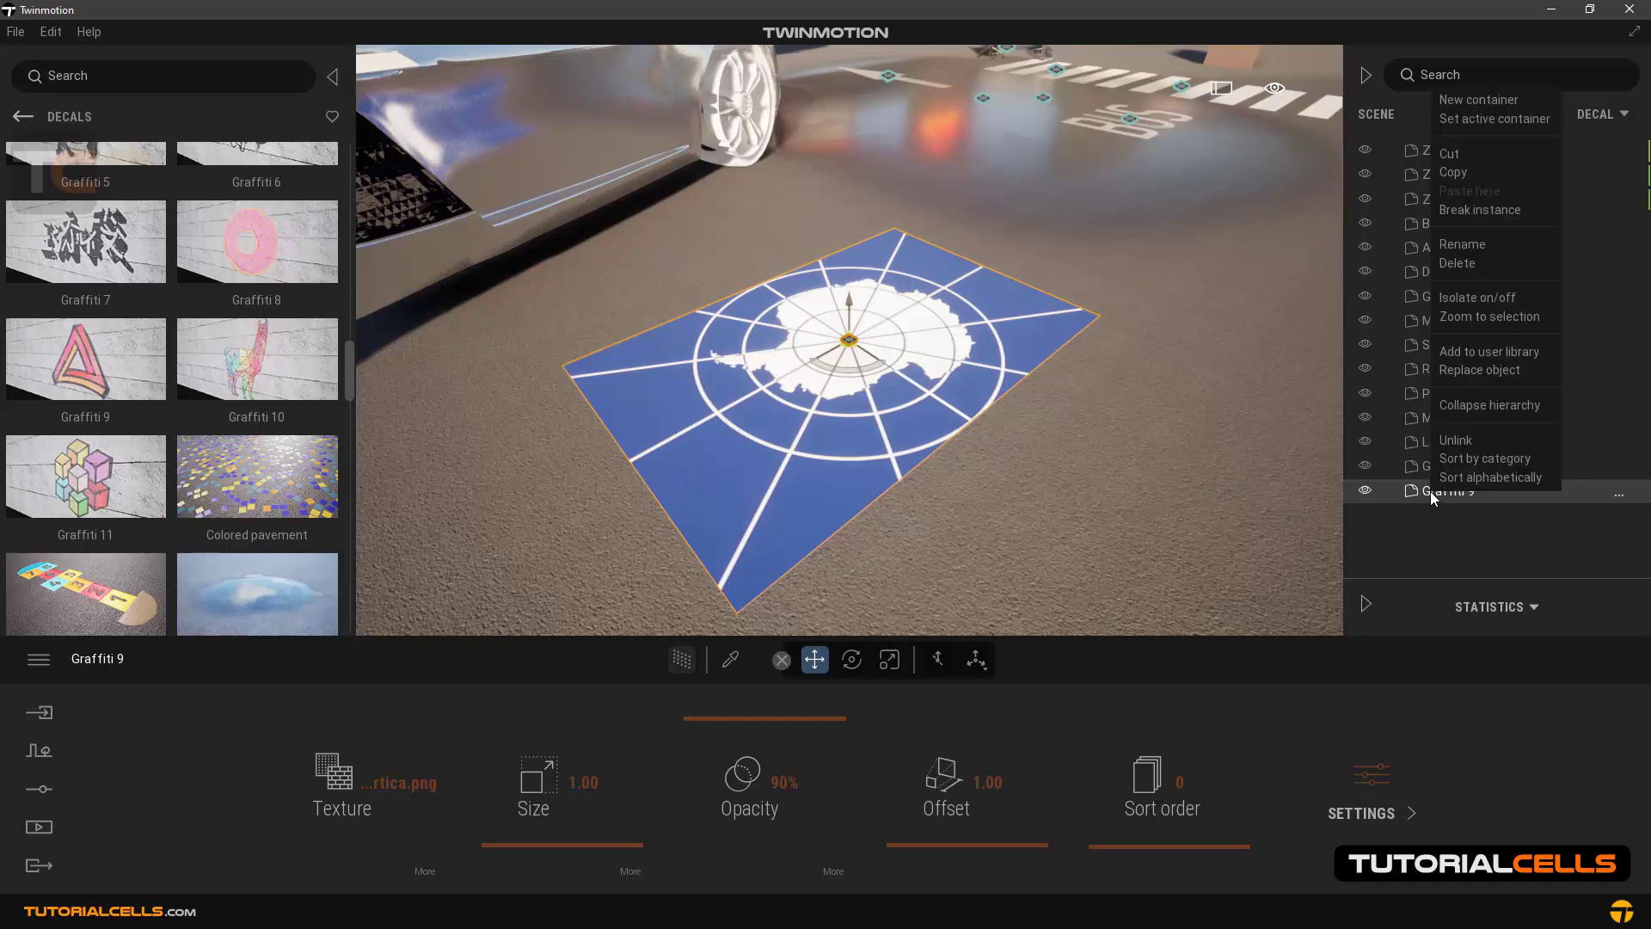
left_click(1479, 354)
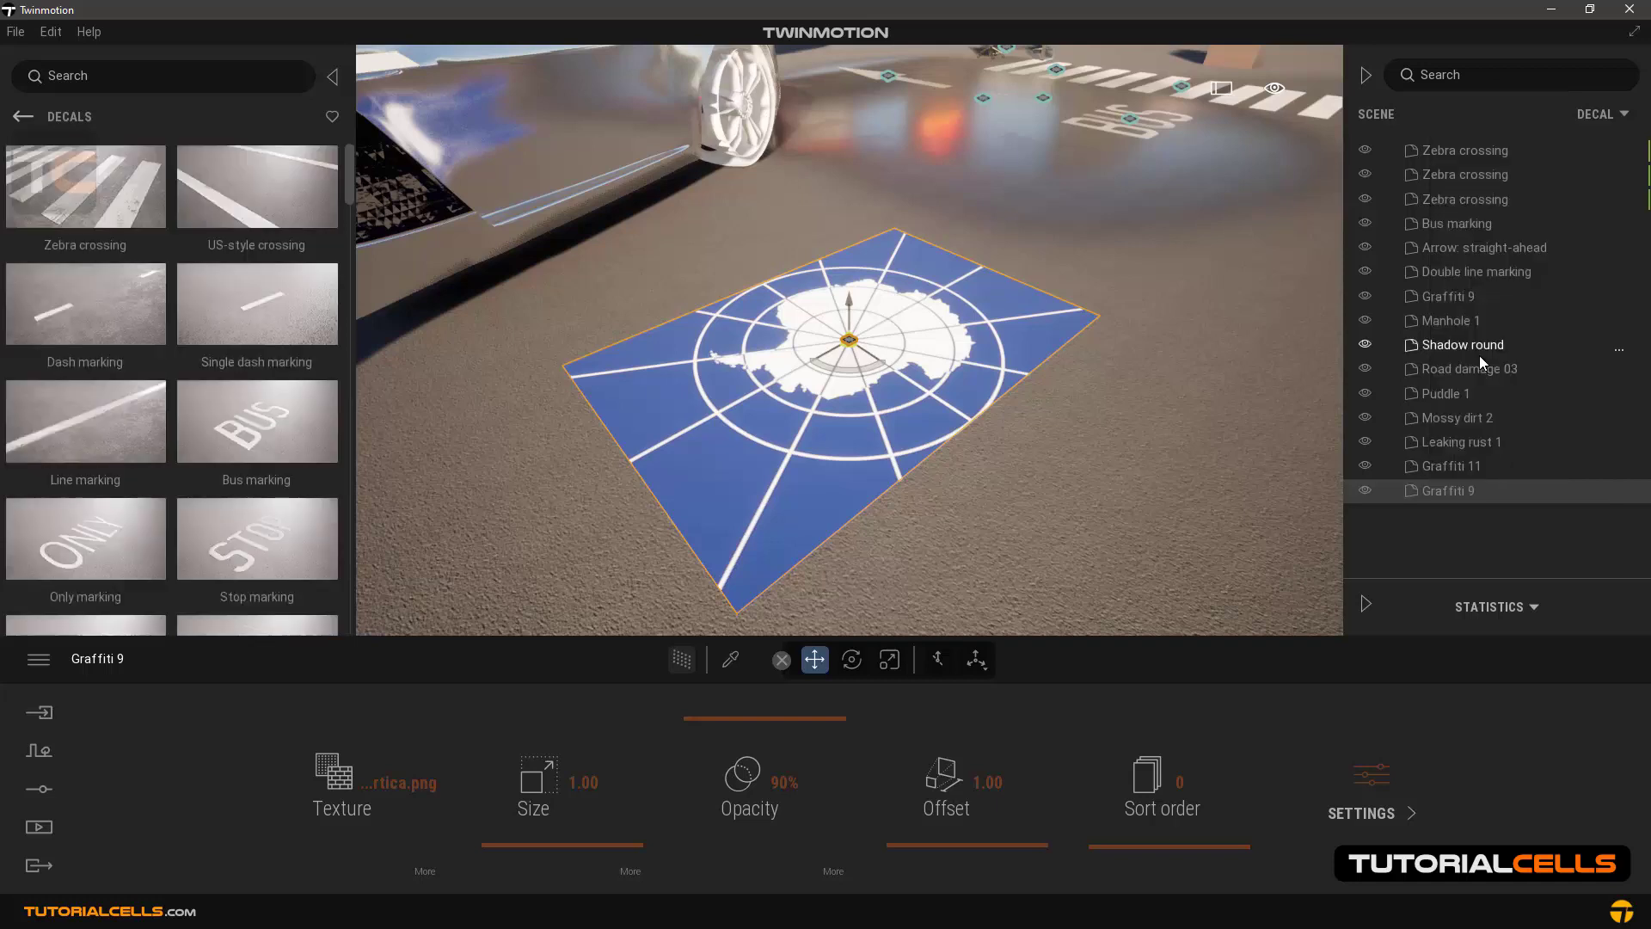
left_click(22, 119)
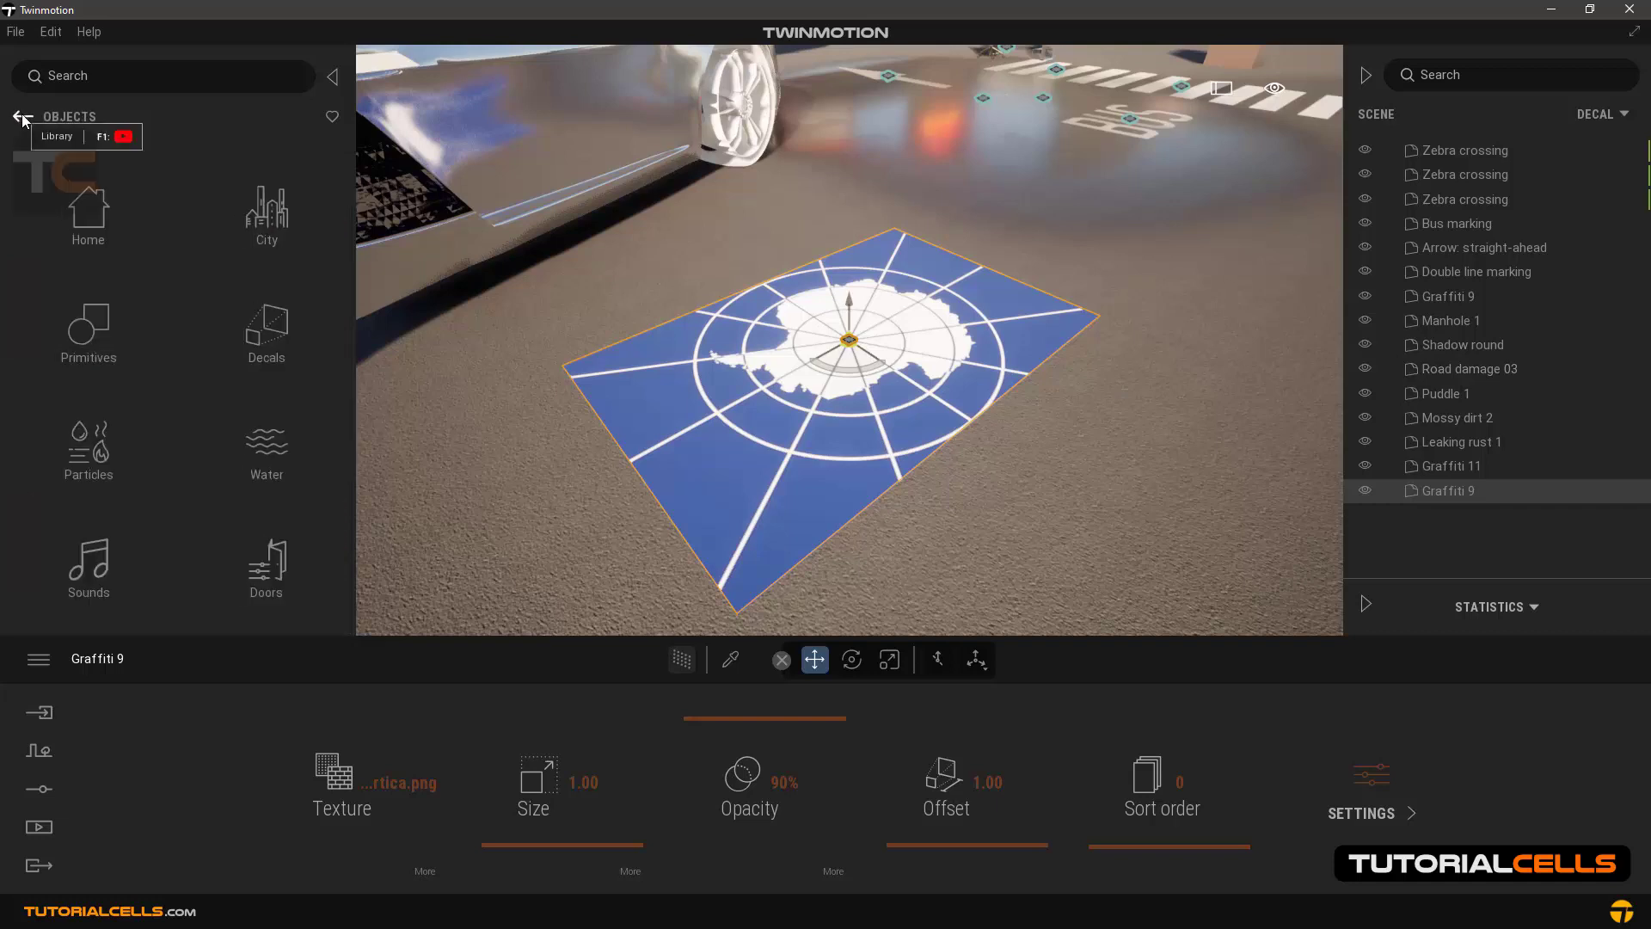
left_click(22, 118)
scroll(226, 469, "down", 2)
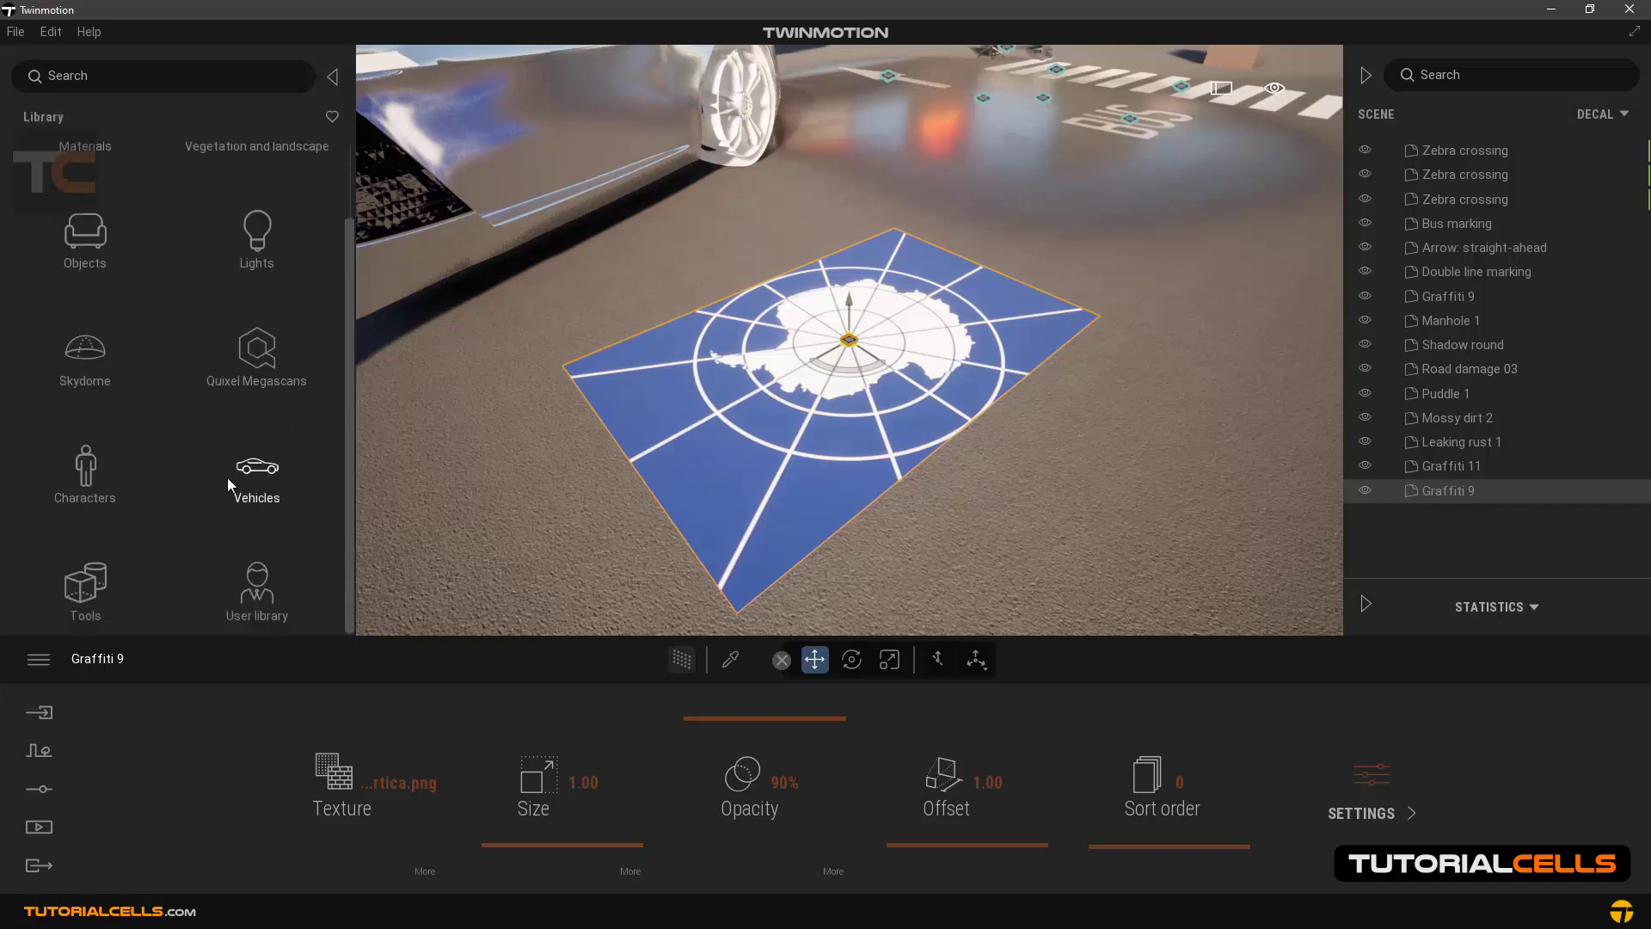
left_click(259, 591)
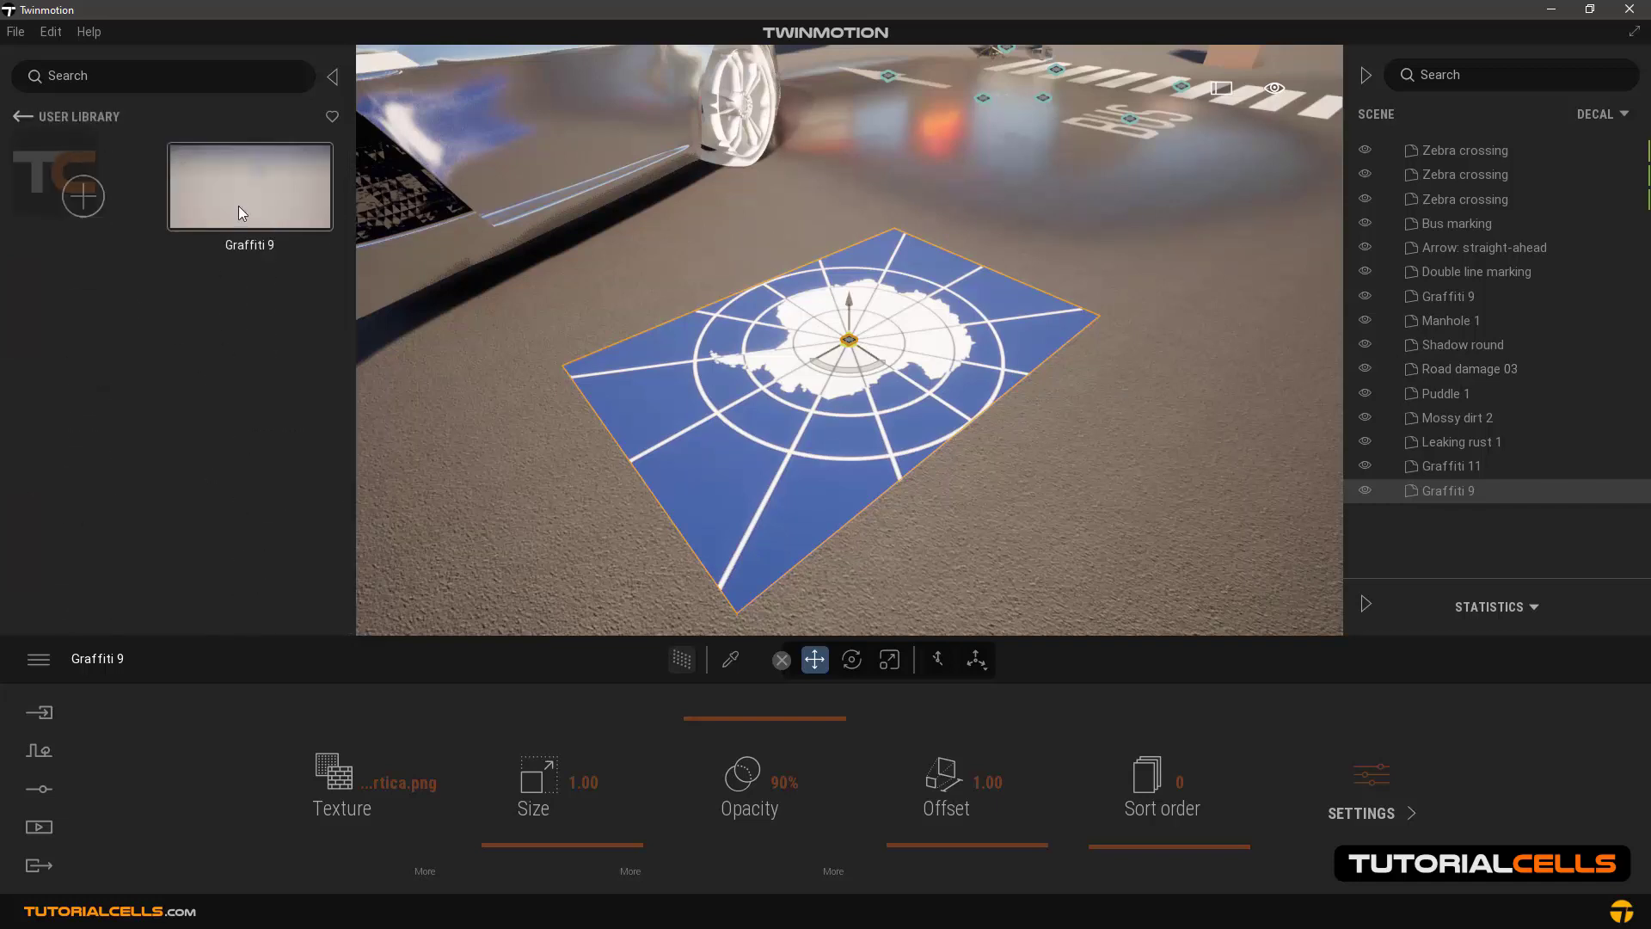
Place a second copy of the flag decal from the user library on the ground near the first one.
scroll(638, 374, "down", 5)
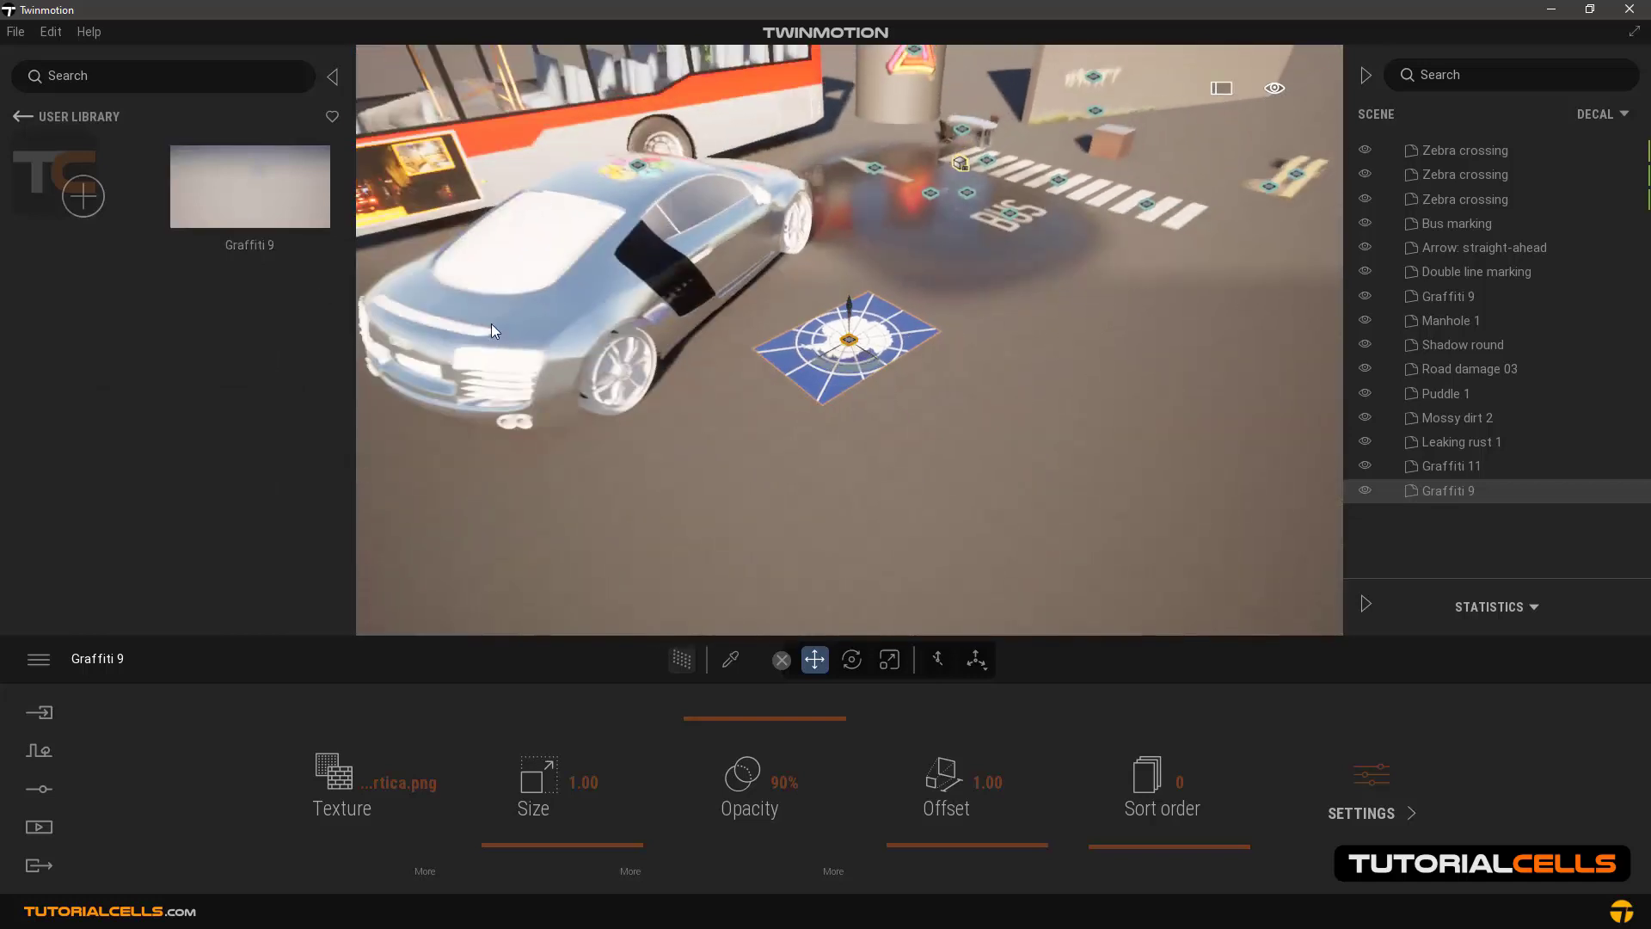
left_click_drag(301, 211, 725, 497)
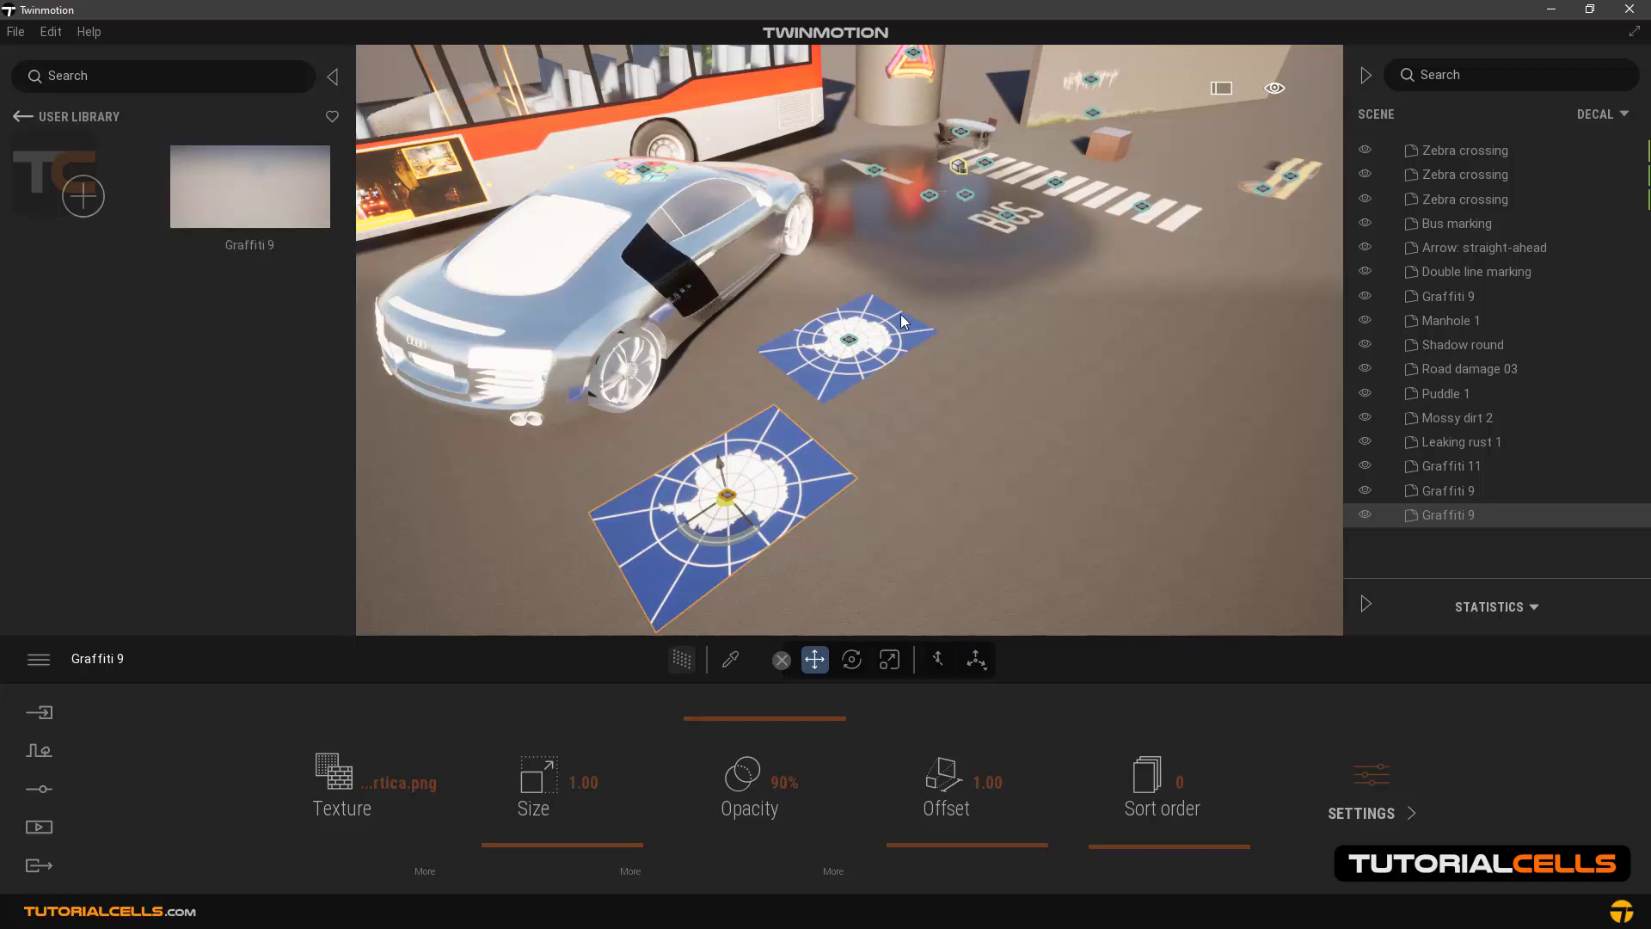
scroll(897, 313, "down", 3)
mouse_move(896, 313)
middle_mouse_down()
mouse_move(846, 385)
mouse_move(879, 300)
middle_mouse_up()
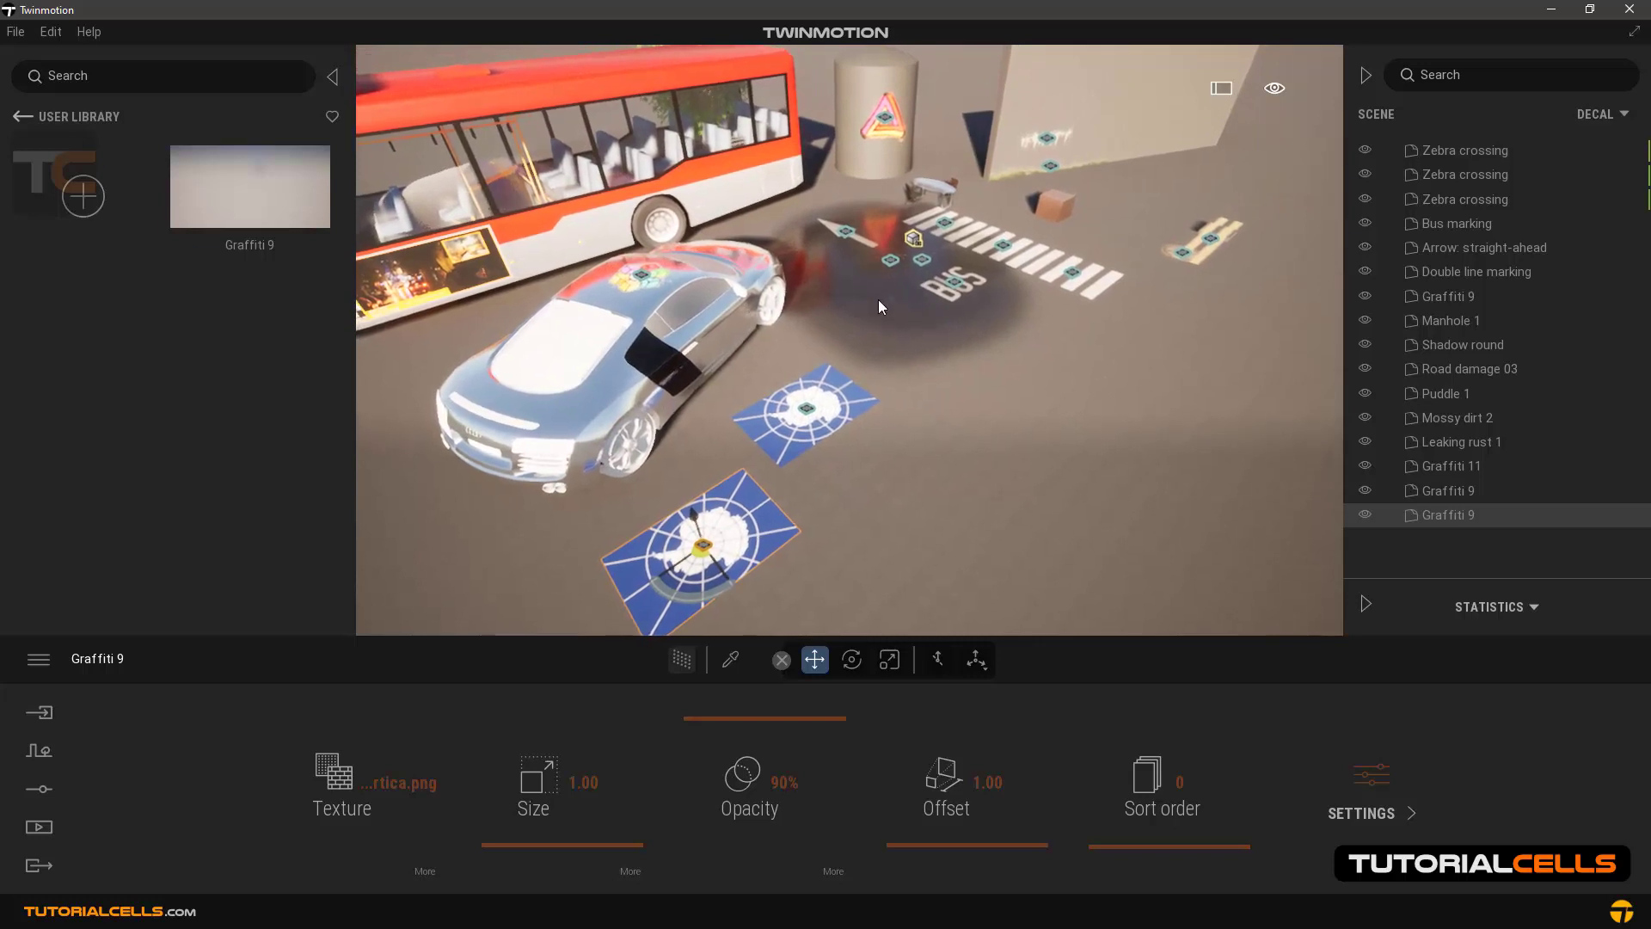
Rename the saved user library decal as q1 and place a copy of it on the large wall.
right_click(268, 180)
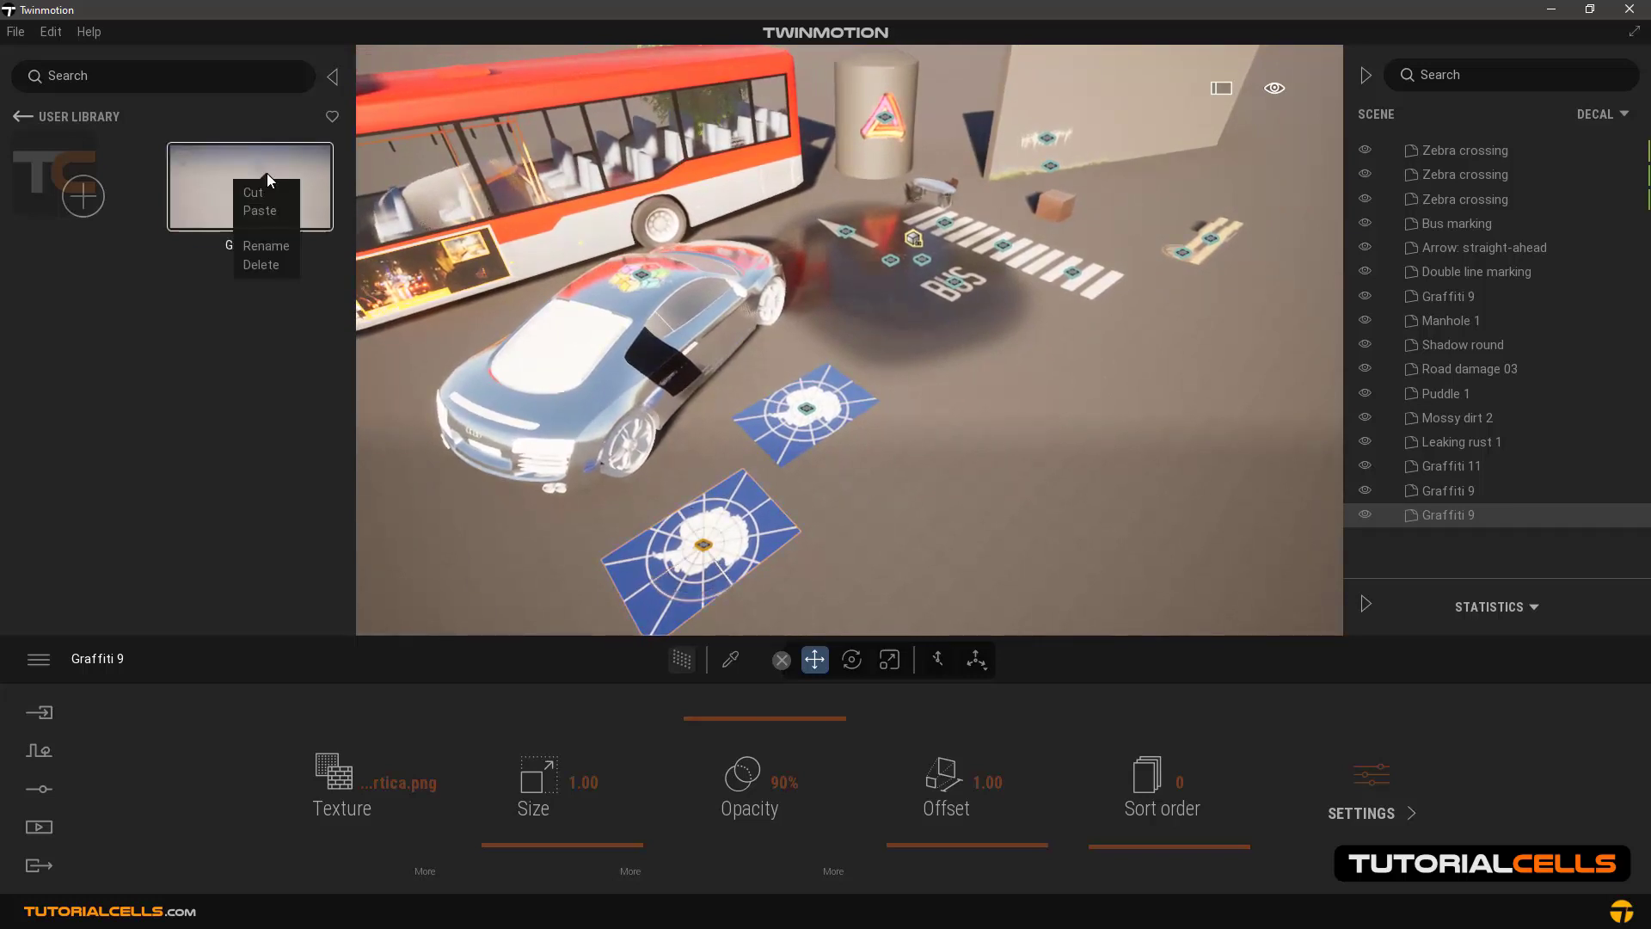
left_click(277, 246)
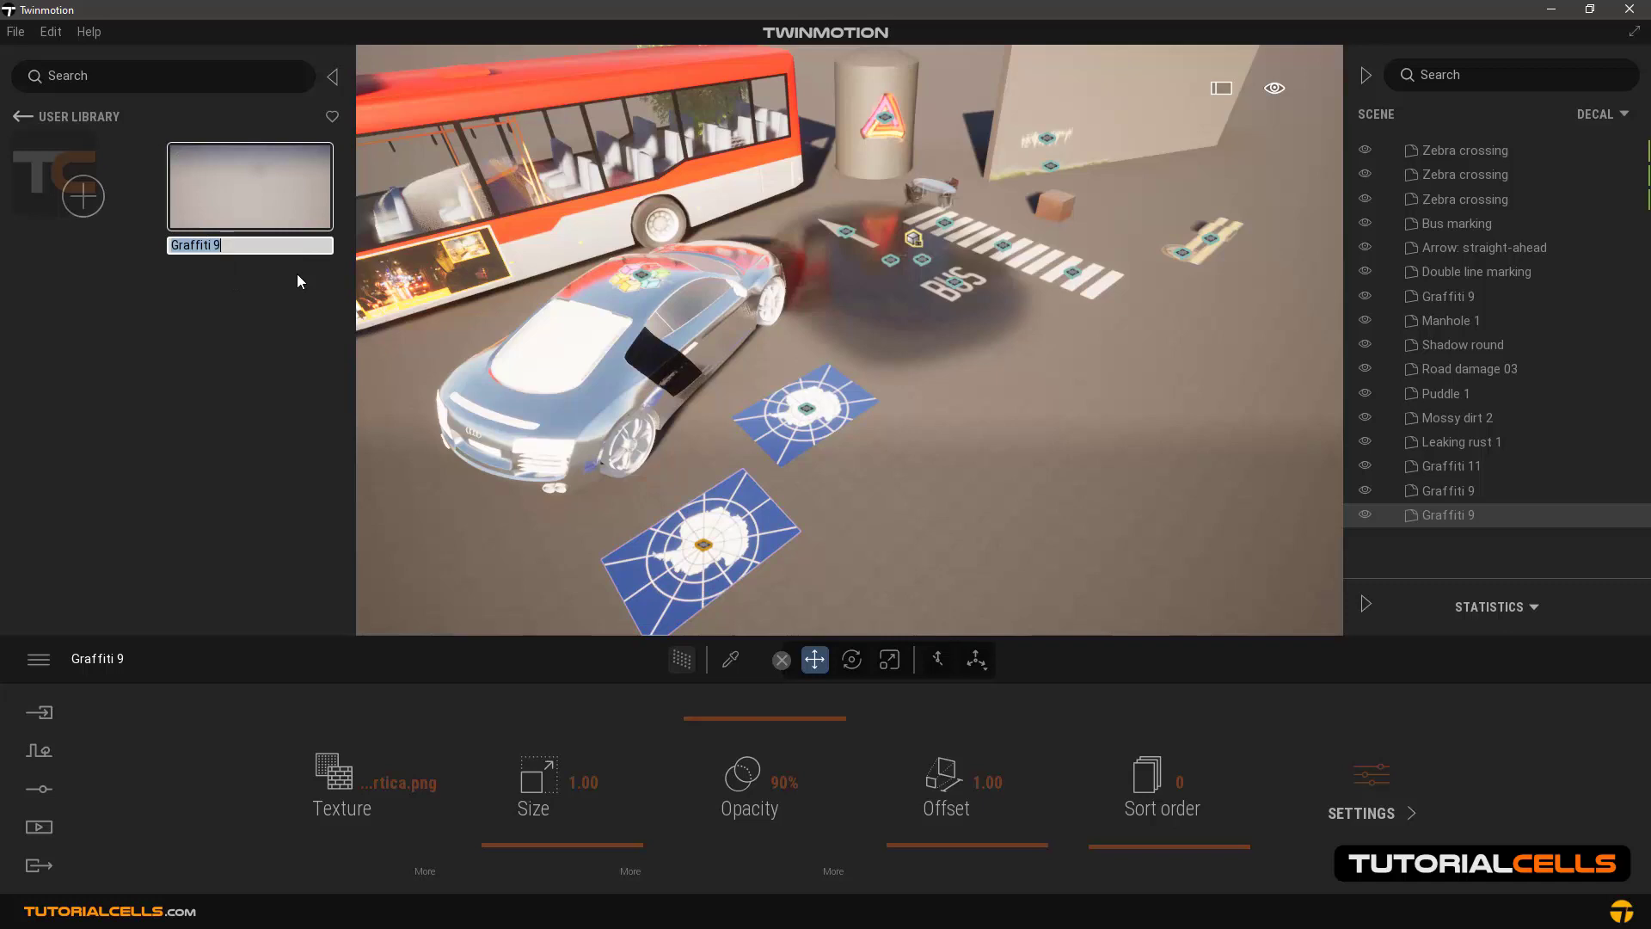
type("q1")
key("Return")
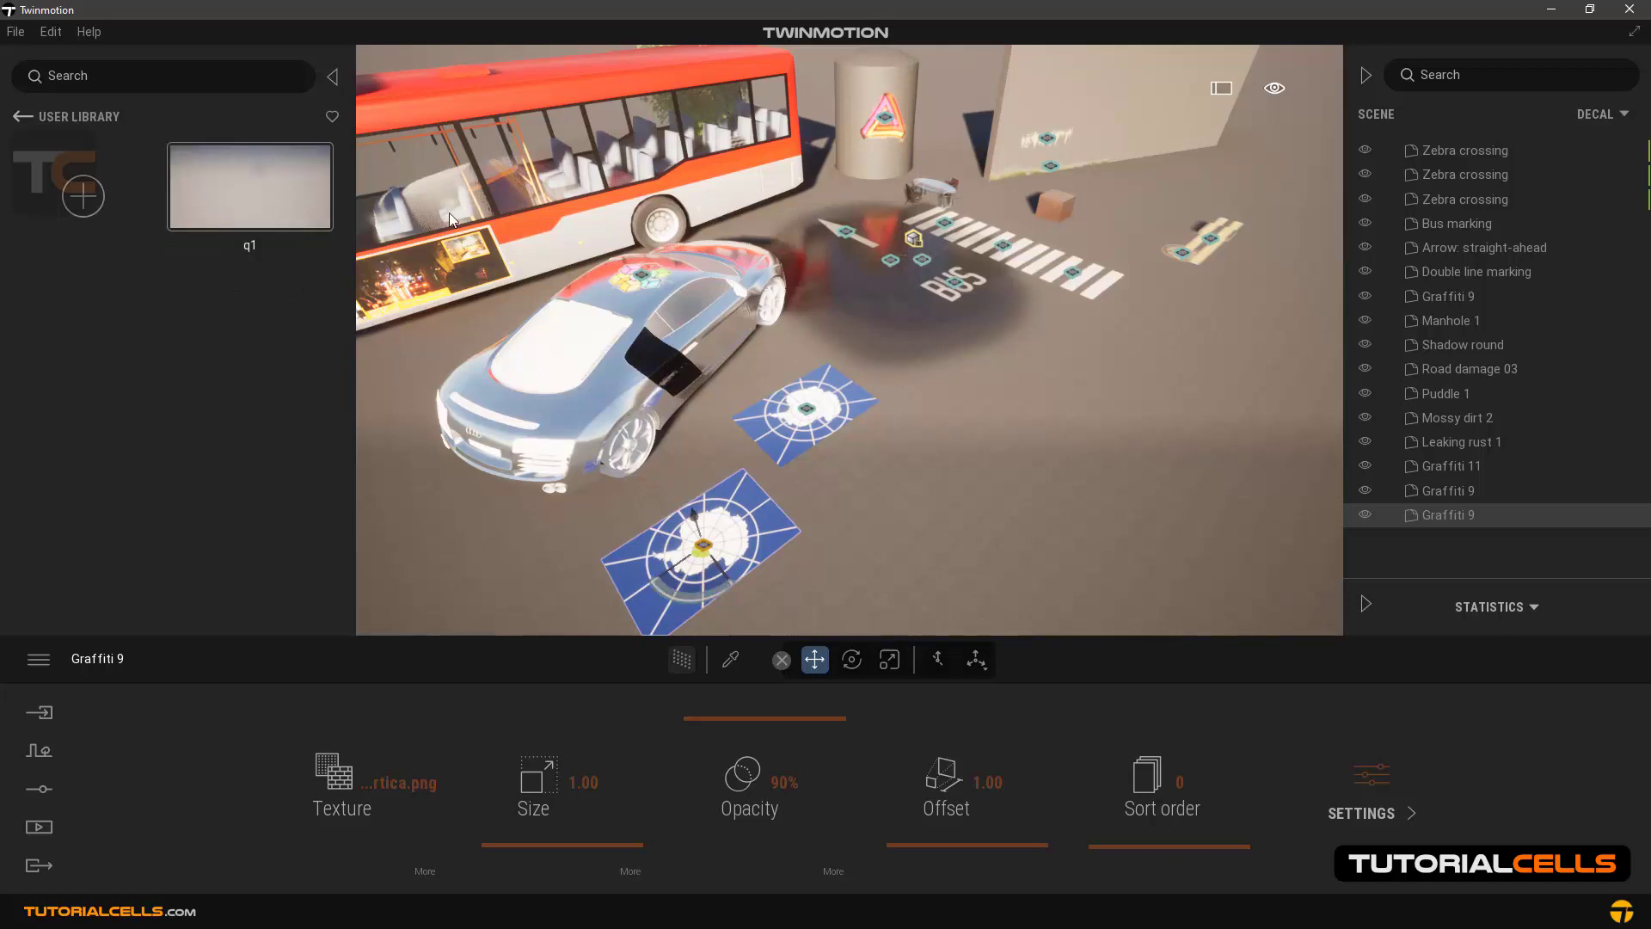
left_click_drag(659, 203, 1116, 109)
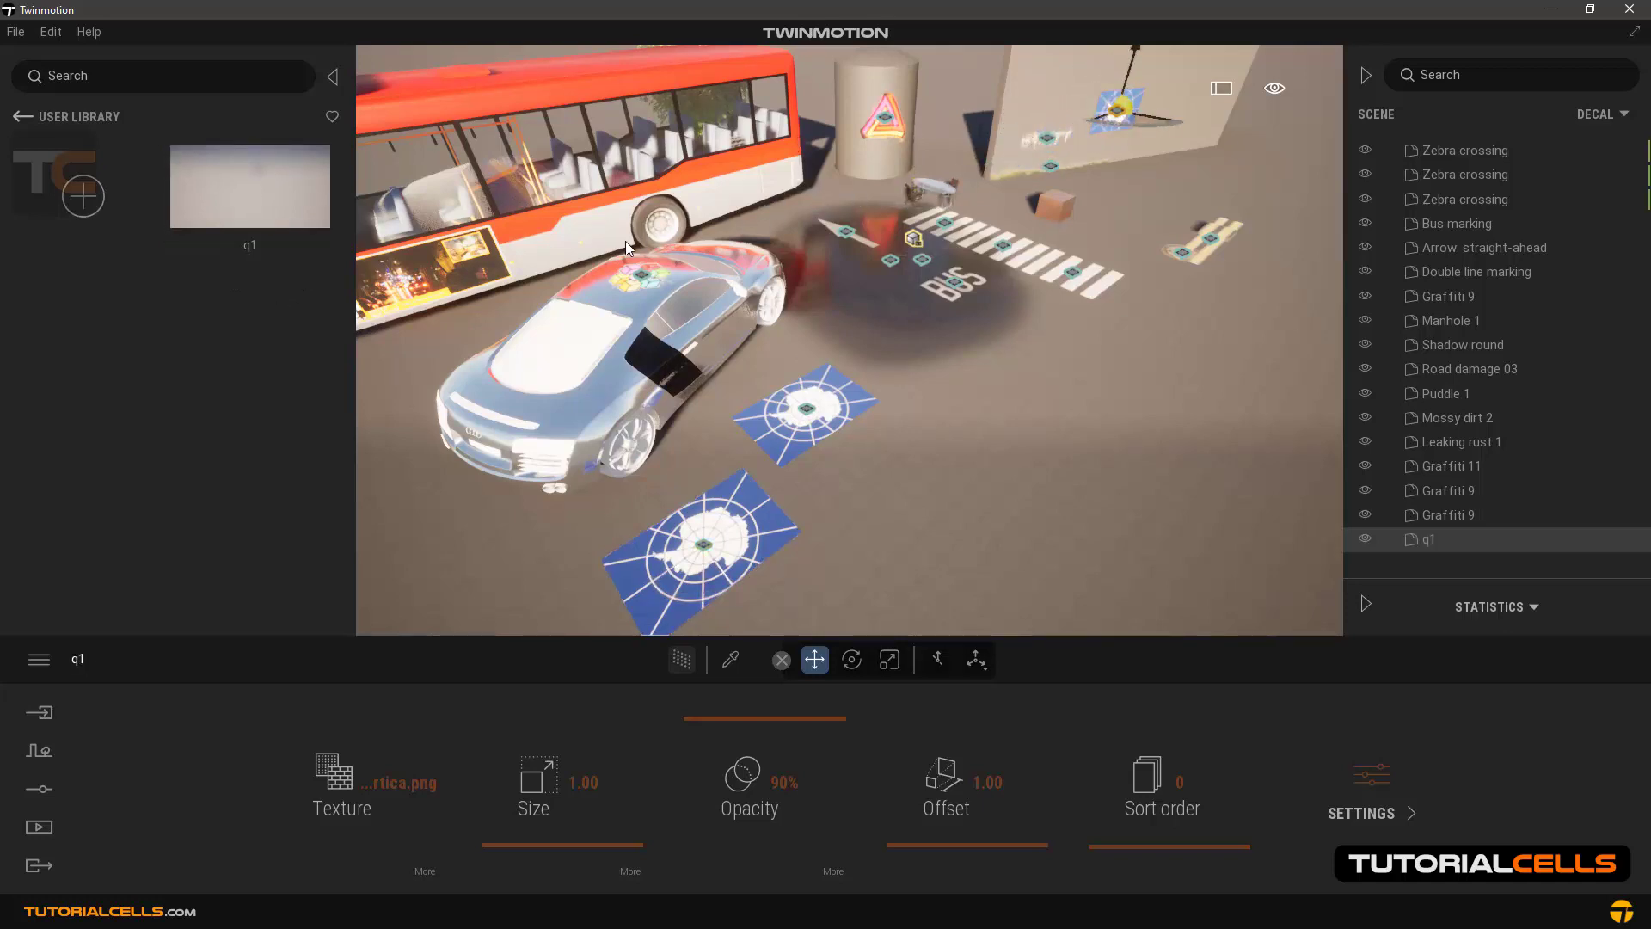
Place the Graffiti 10 decal from the Decals library on the open ground and focus the view on it.
left_click(23, 118)
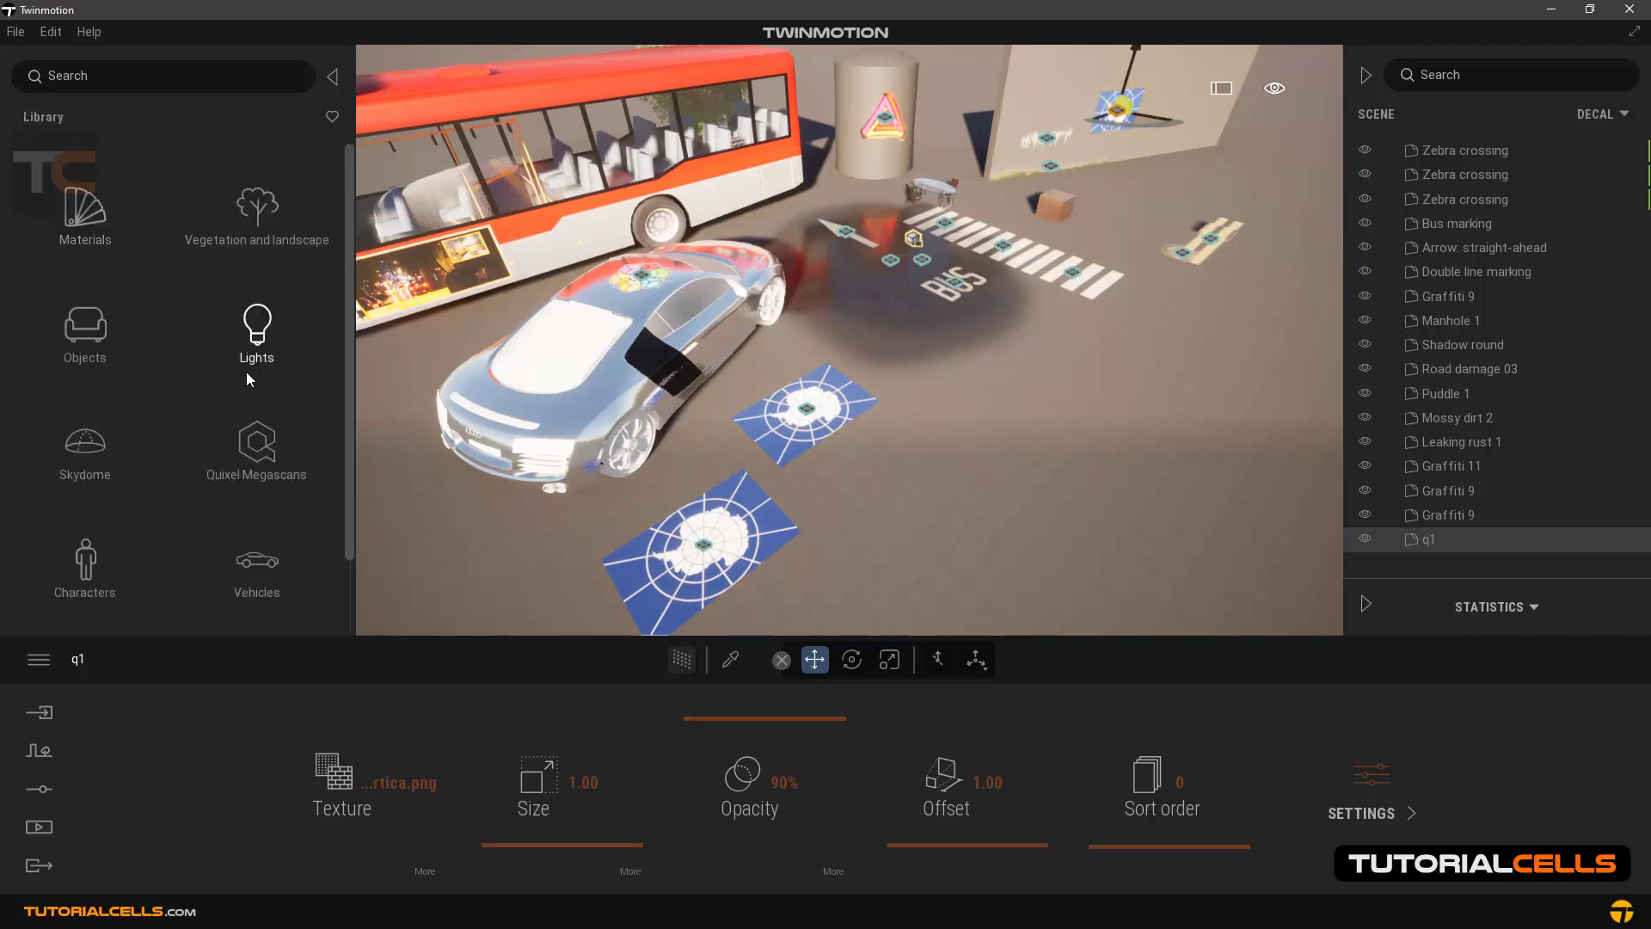
left_click(77, 332)
left_click(268, 332)
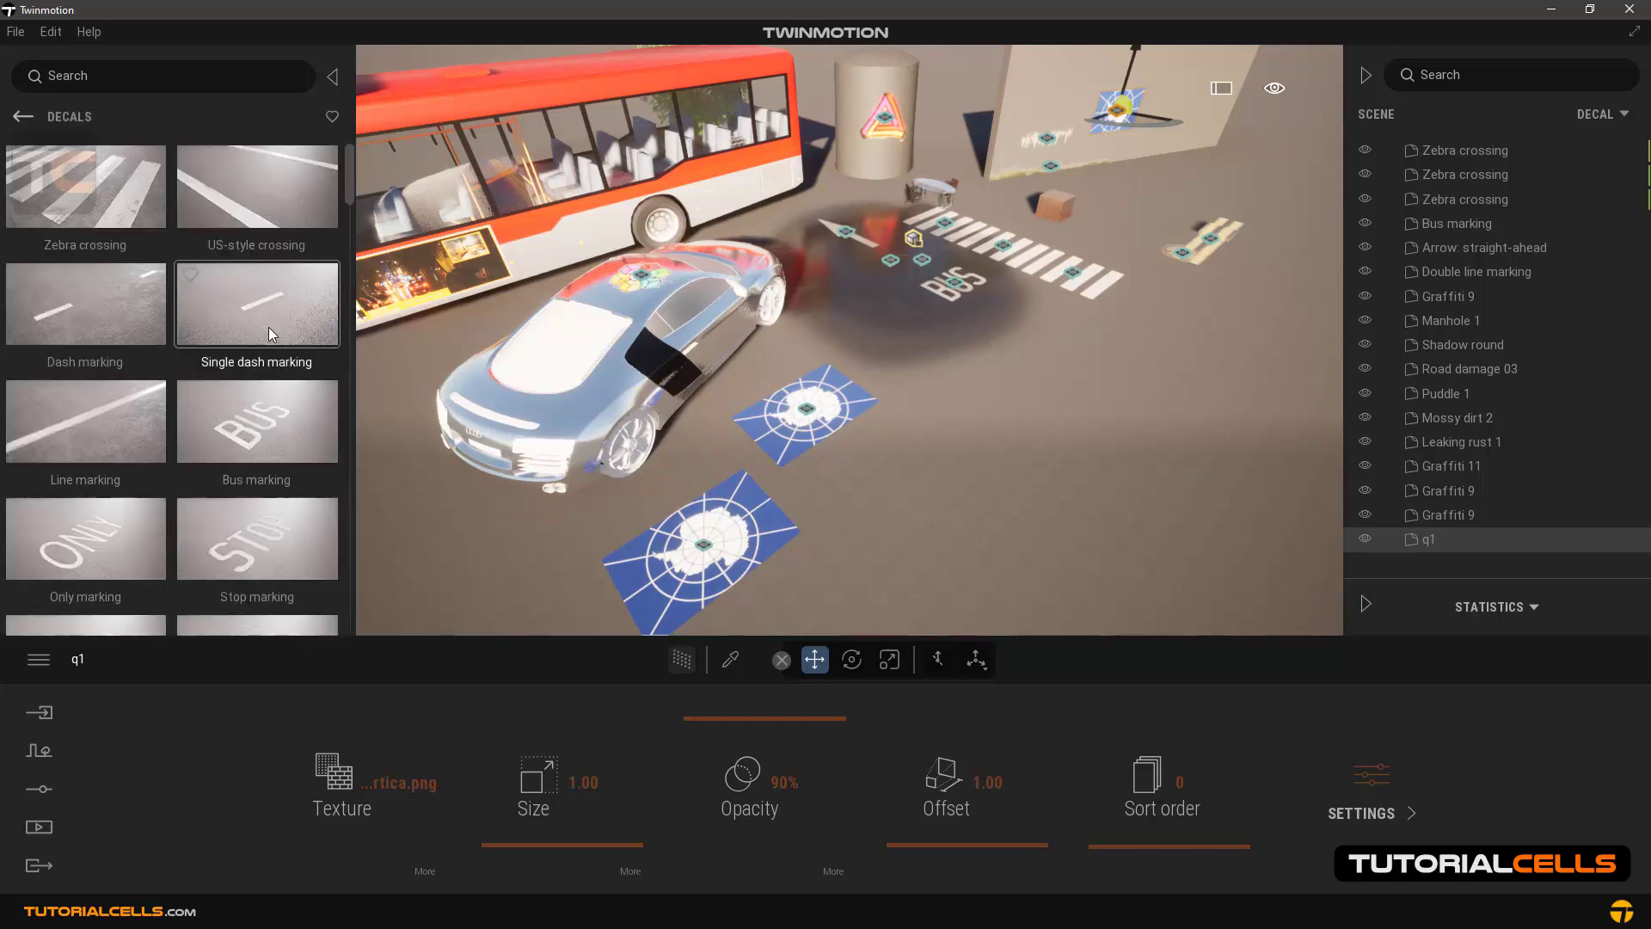
left_click_drag(351, 182, 356, 381)
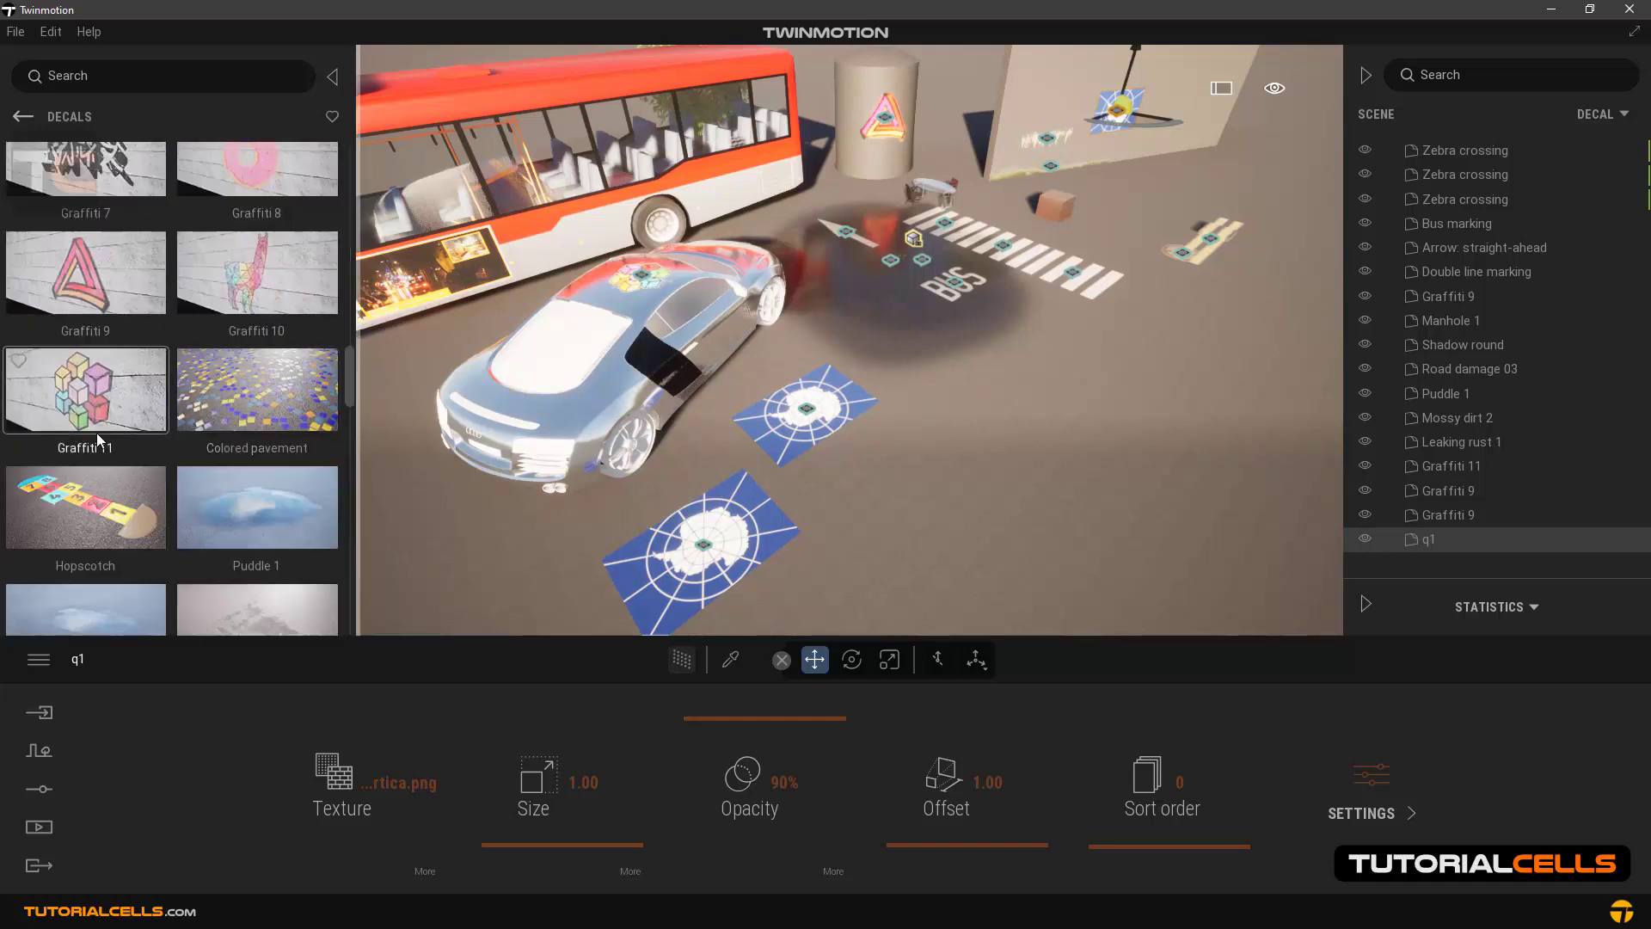
left_click_drag(313, 291, 1036, 422)
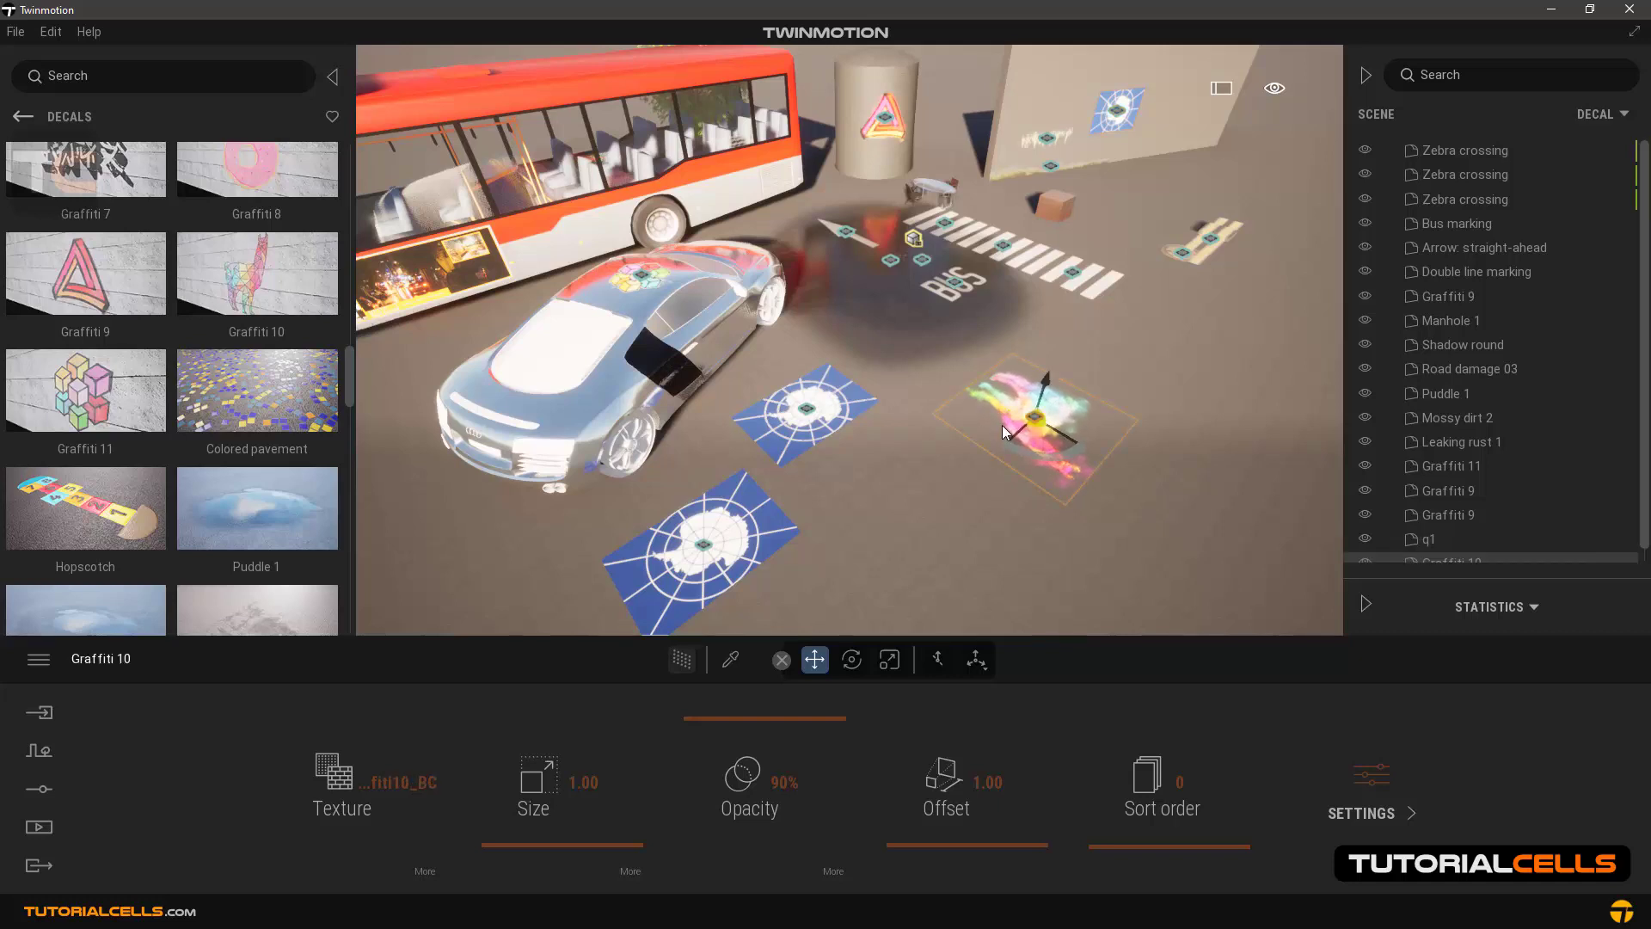
double_click(1003, 426)
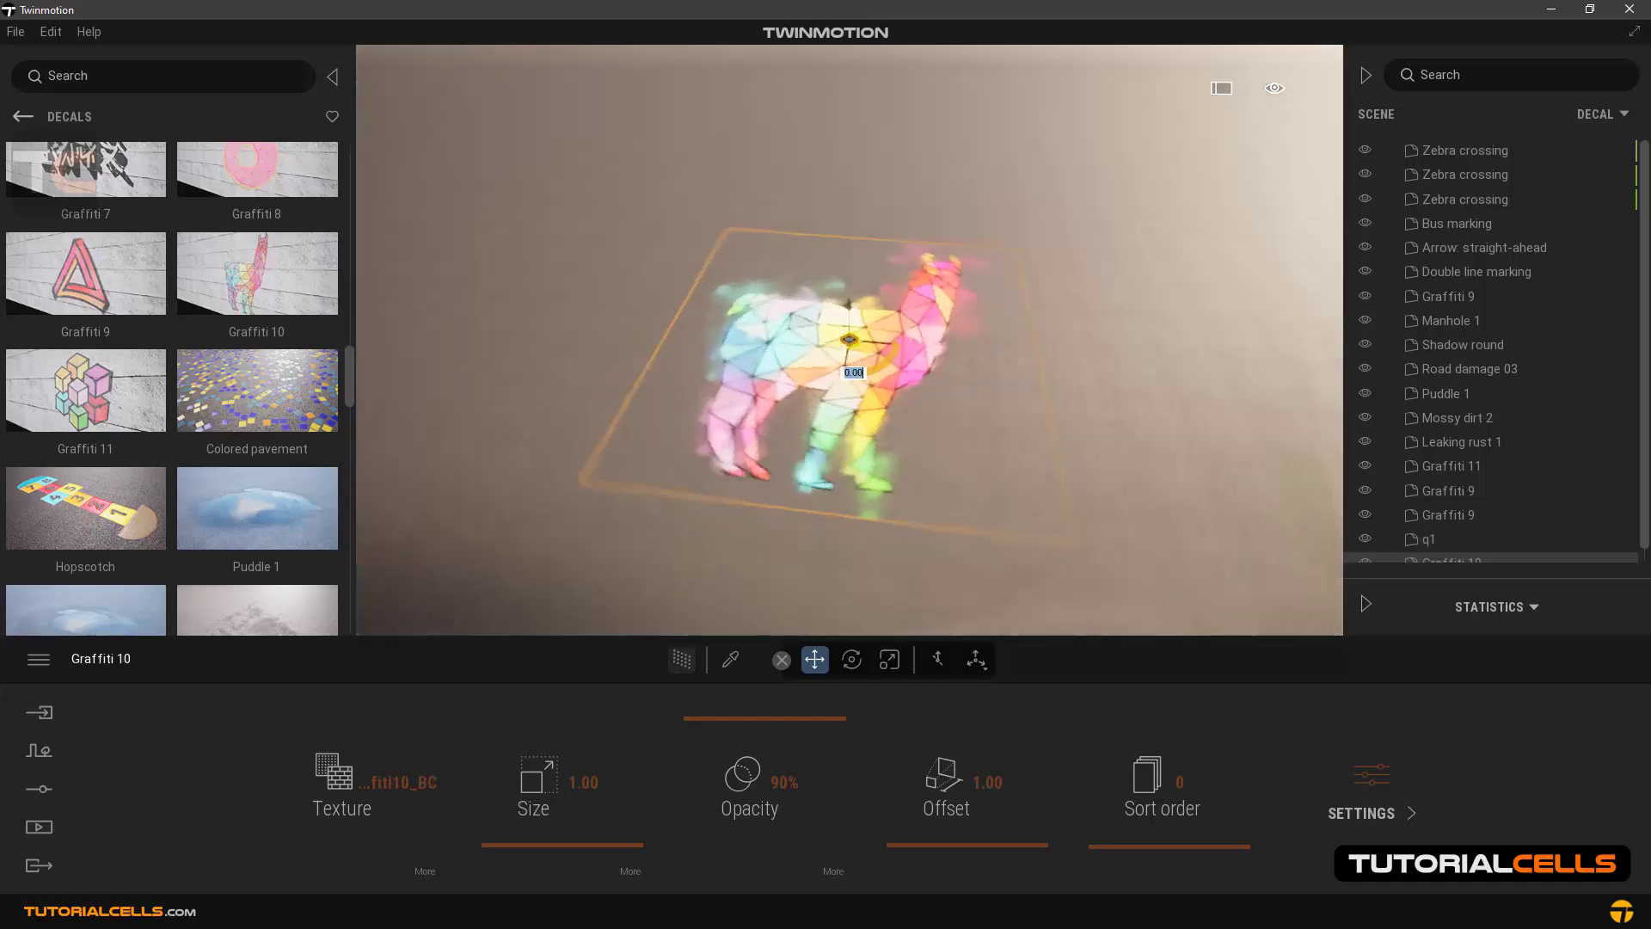
Set the glow of the Graffiti 10 decal to 1 nit.
left_click(1350, 774)
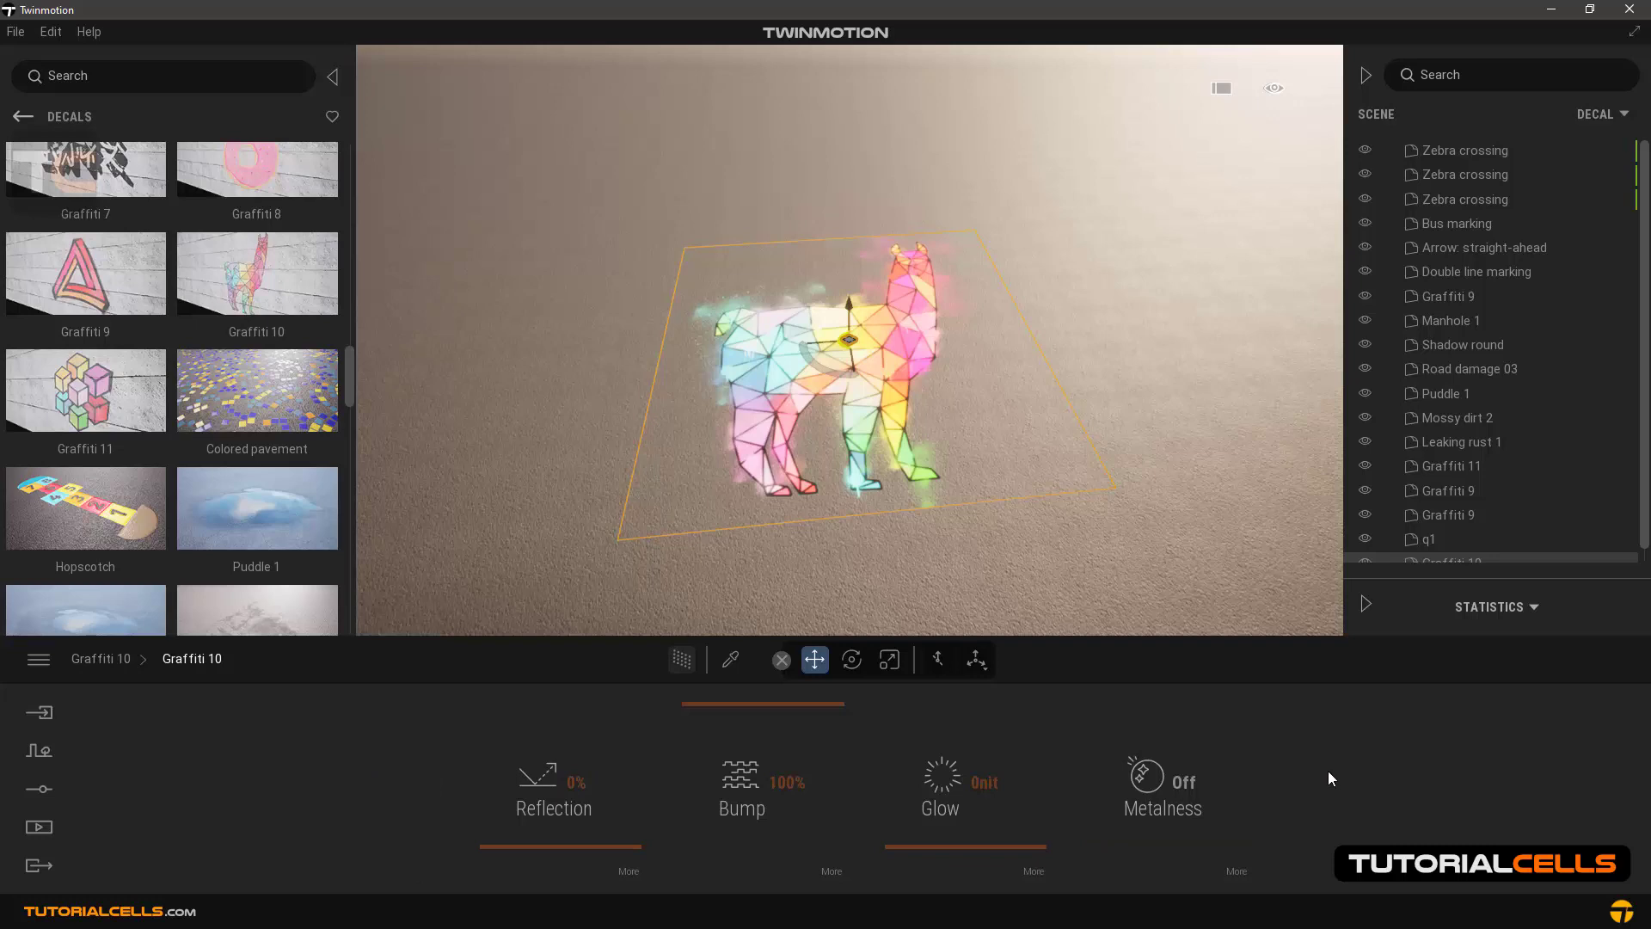
left_click(983, 841)
left_click_drag(983, 840, 988, 844)
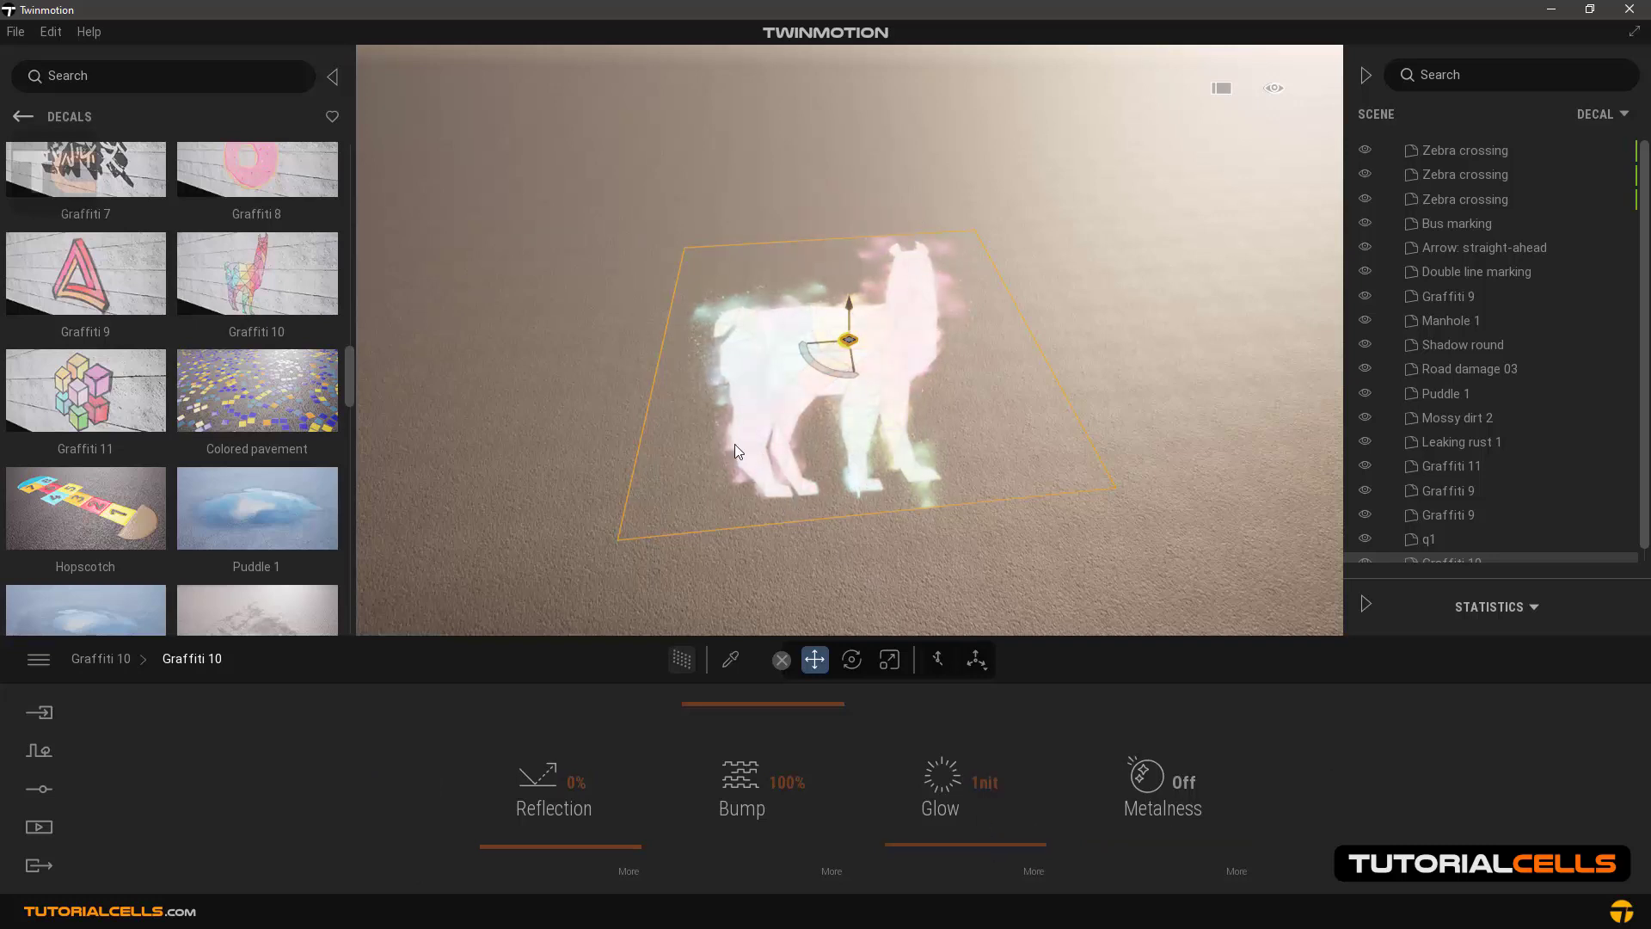
Move the Graffiti 10 decal across the ground to beside the silver car's wheel and the flag decals.
middle_click_drag(712, 430, 800, 435, "shift")
scroll(768, 406, "down", 5)
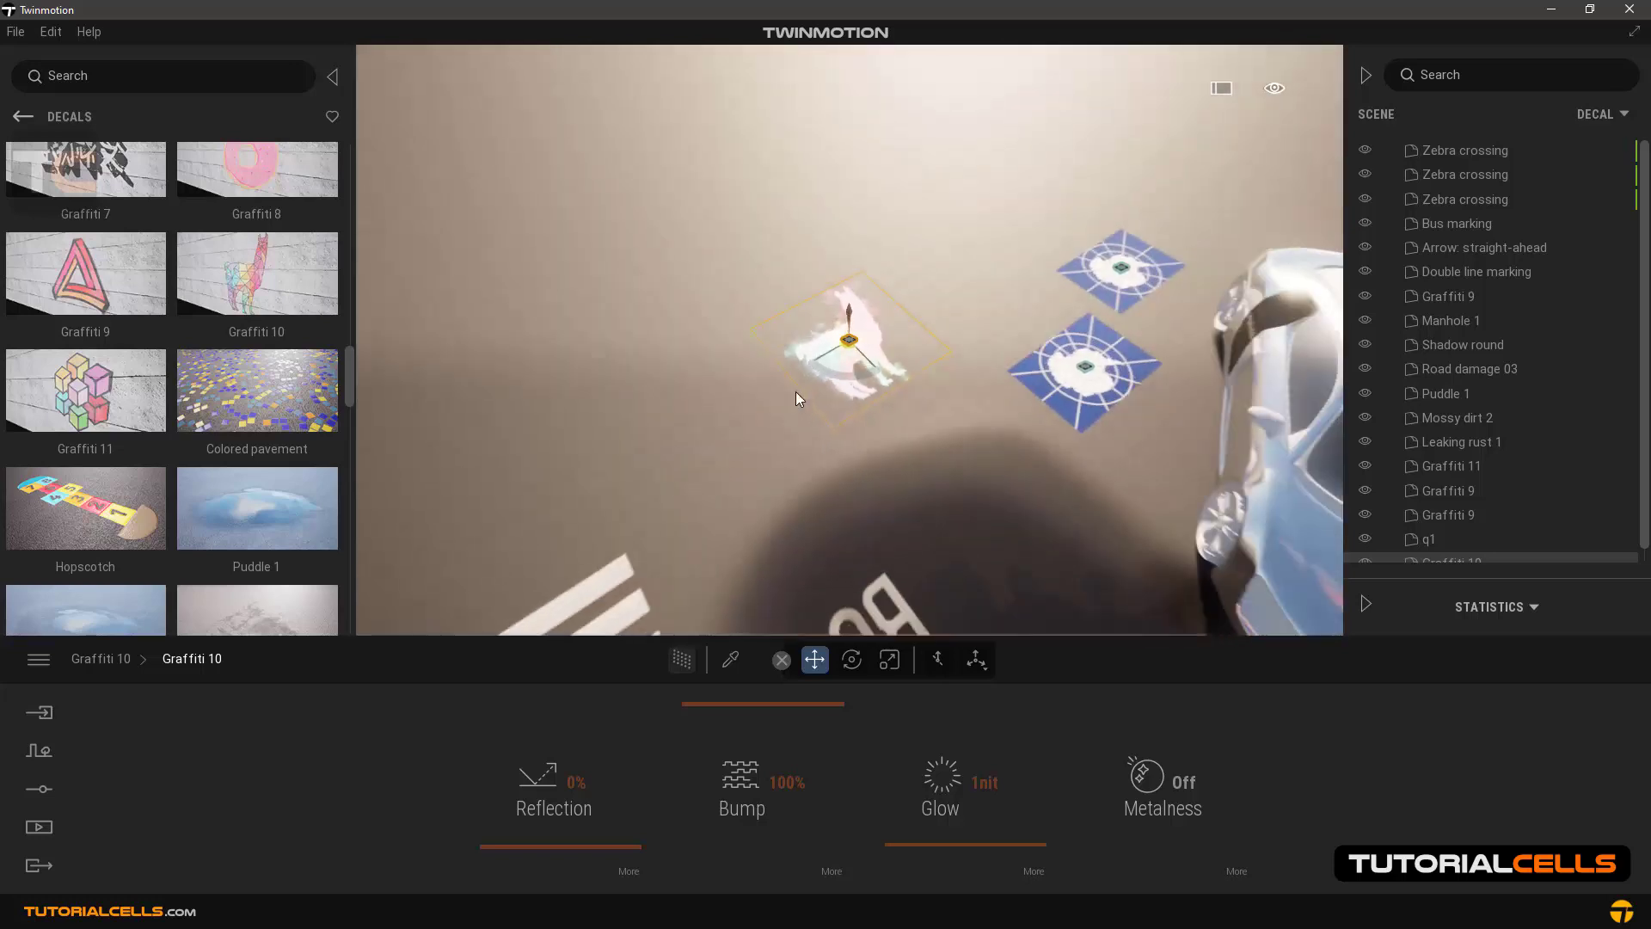
left_click_drag(843, 353, 1153, 460)
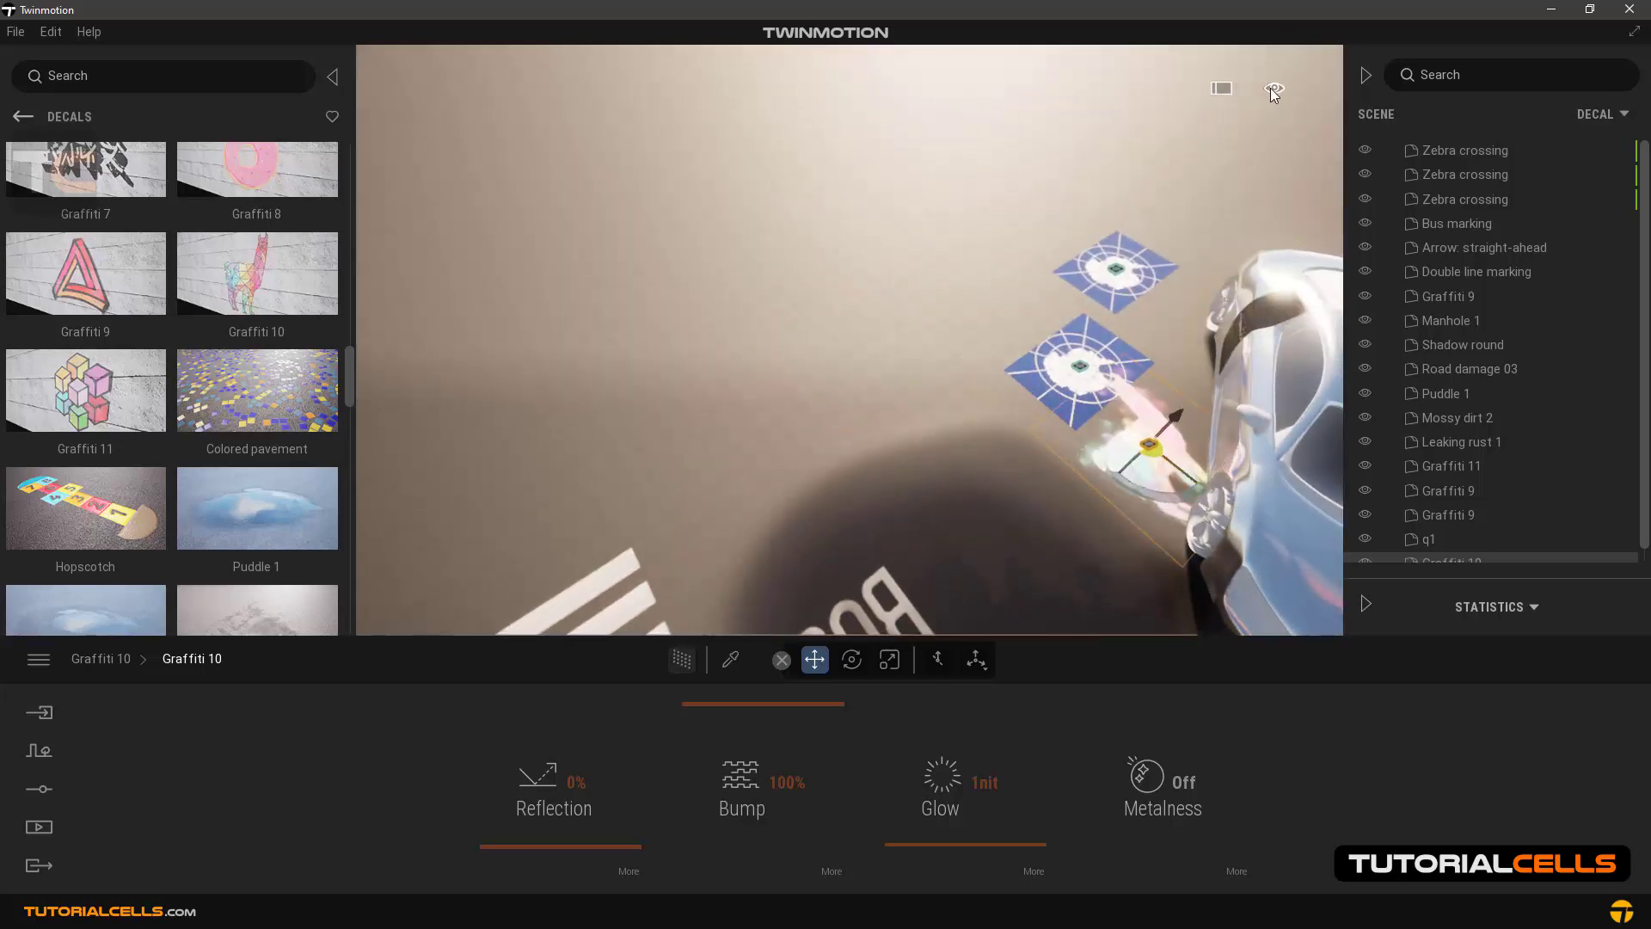
Change the time of day to night and focus on the glowing Graffiti 10 decal beside the silver car.
mouse_move(1273, 89)
mouse_move(1275, 137)
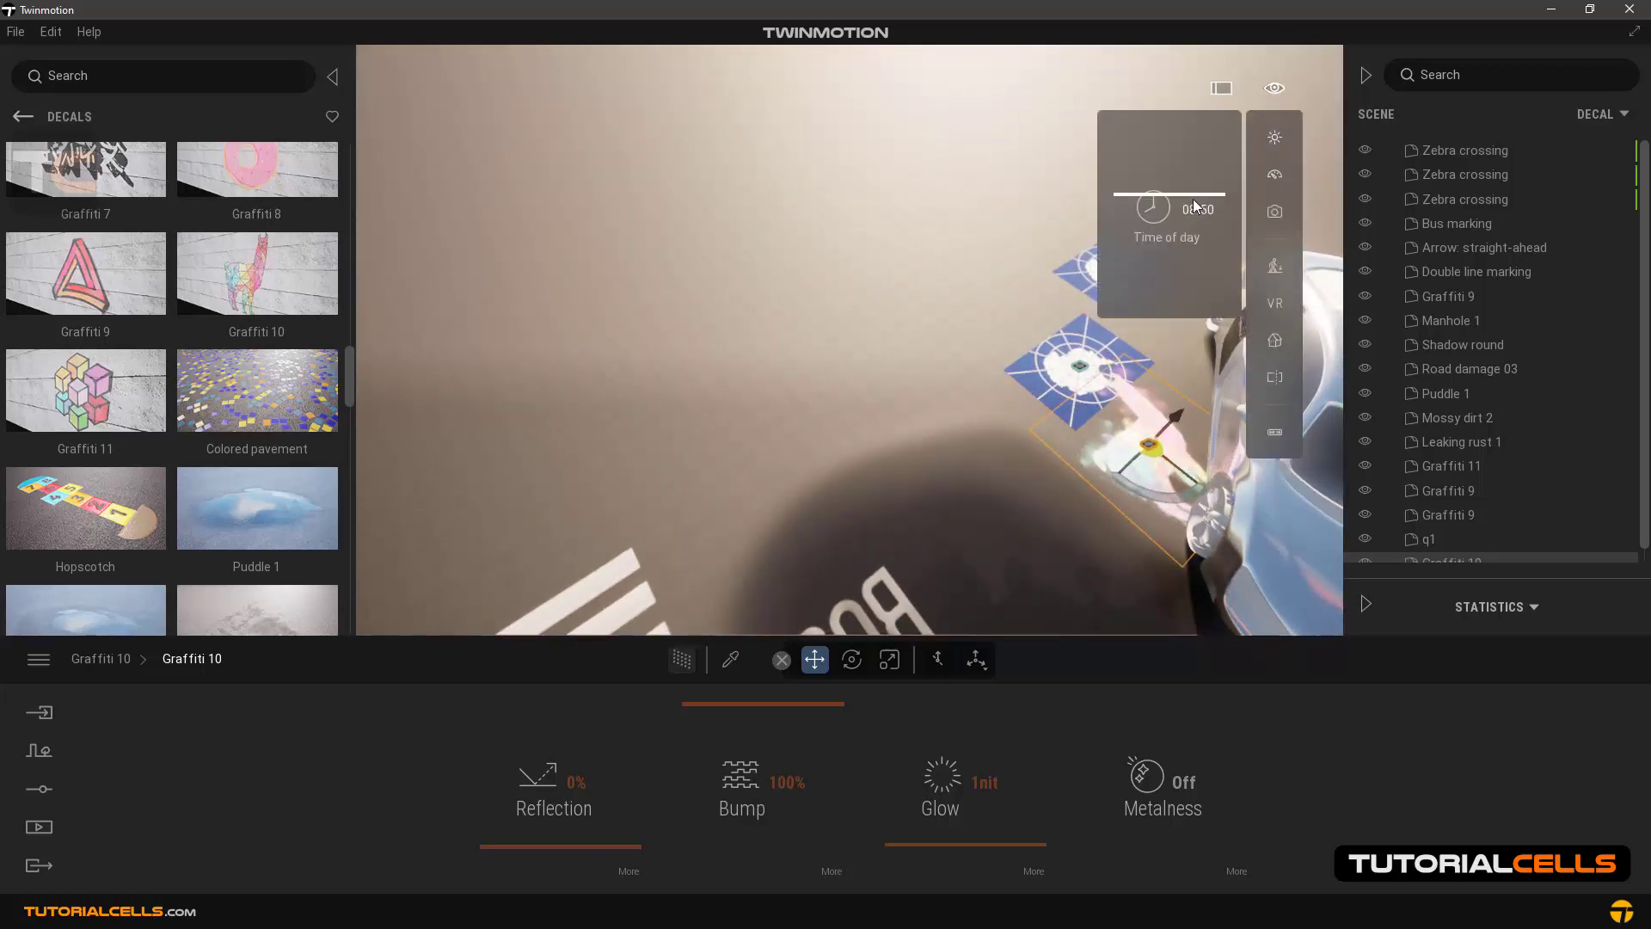
left_click_drag(1194, 203, 1182, 307)
scroll(960, 479, "down", 2)
middle_click_drag(960, 478, 1086, 444, "shift")
key("f")
mouse_move(858, 405)
middle_mouse_down("shift")
mouse_move(916, 400)
mouse_move(863, 416)
mouse_move(863, 431)
middle_mouse_up("shift")
scroll(850, 404, "down", 5)
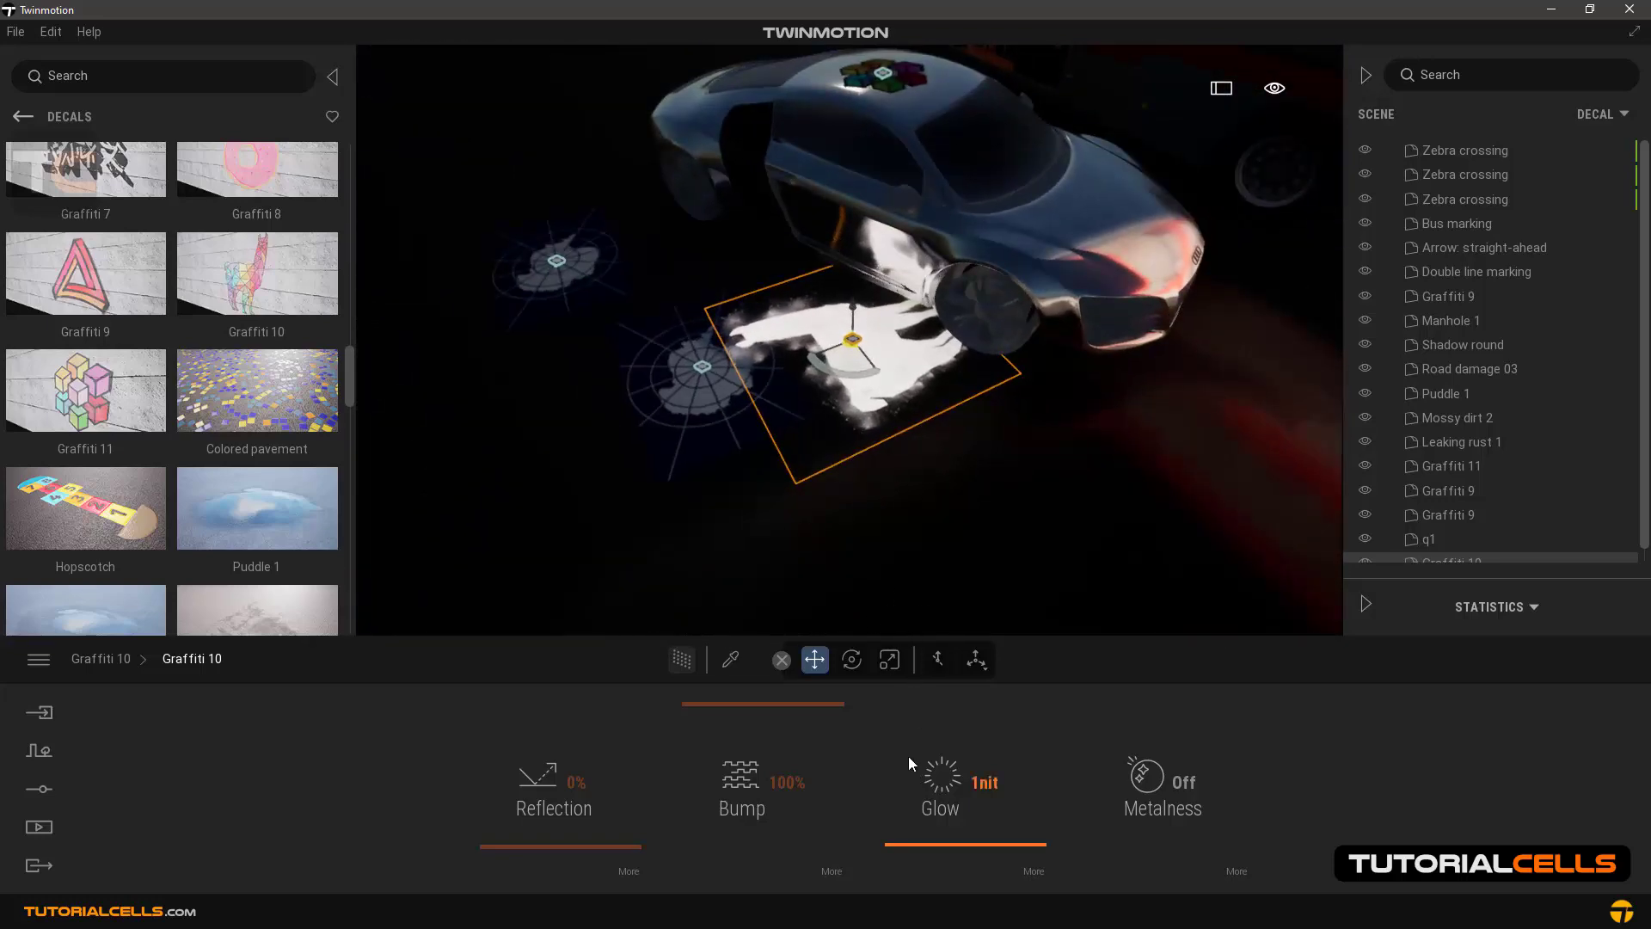
Turn on metalness for the Graffiti 10 decal and set its glow to 0 nit.
left_click(1025, 866)
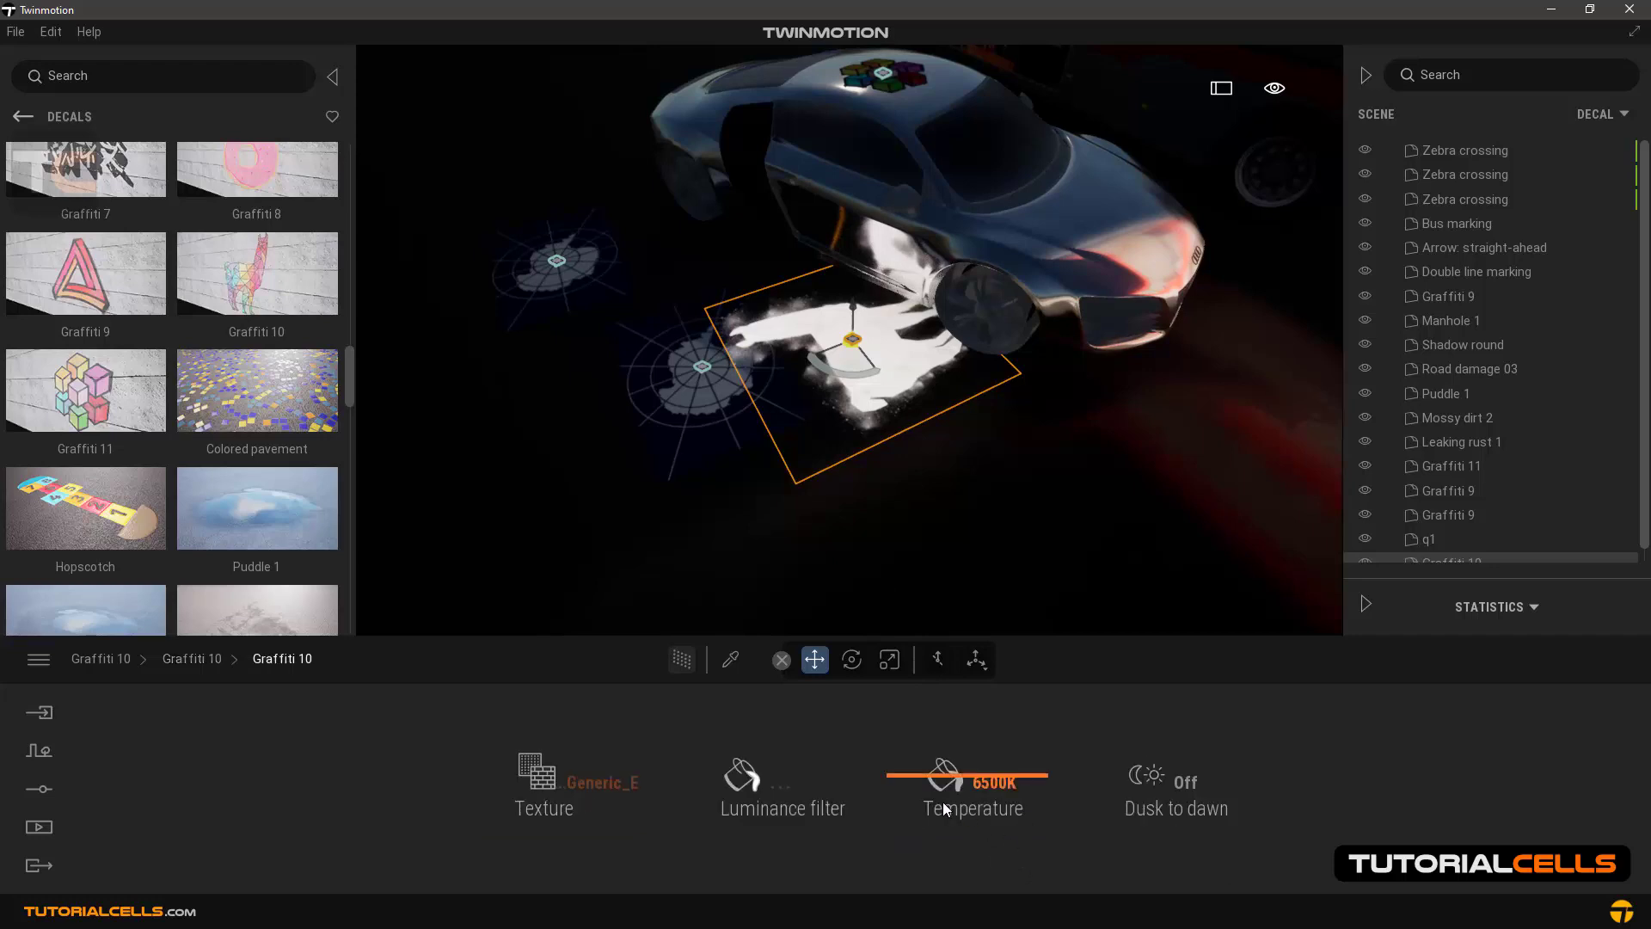
left_click(198, 659)
left_click(1180, 782)
left_click_drag(981, 853, 980, 877)
Set the time of day to 18:17.
mouse_move(1276, 96)
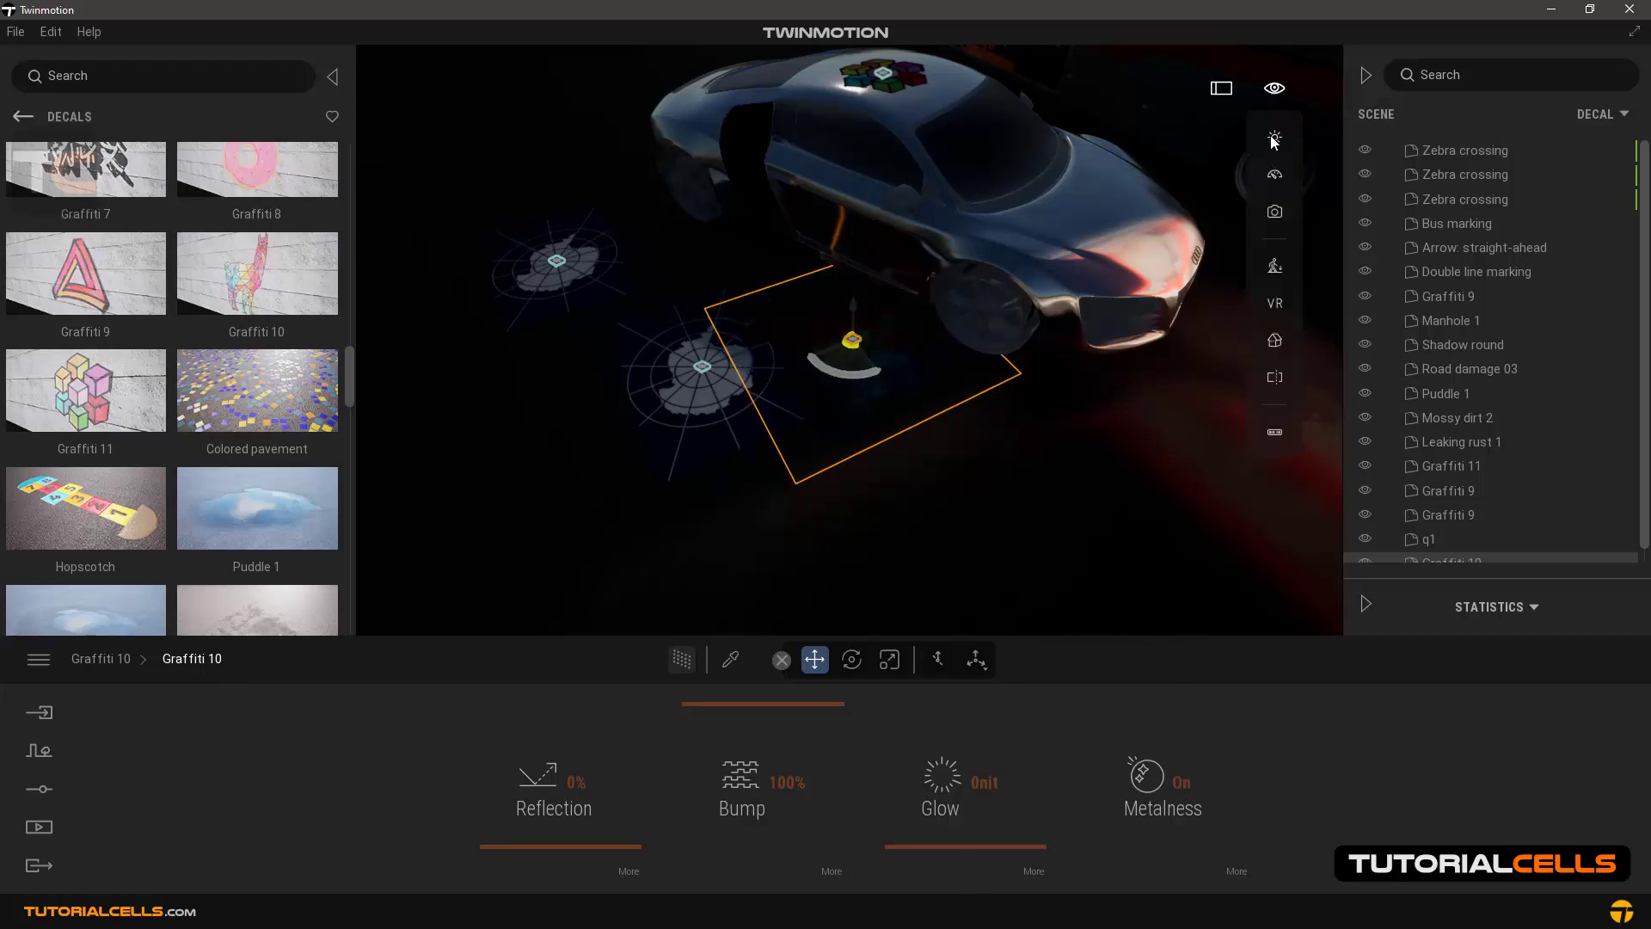
mouse_move(1271, 142)
left_click(1175, 291)
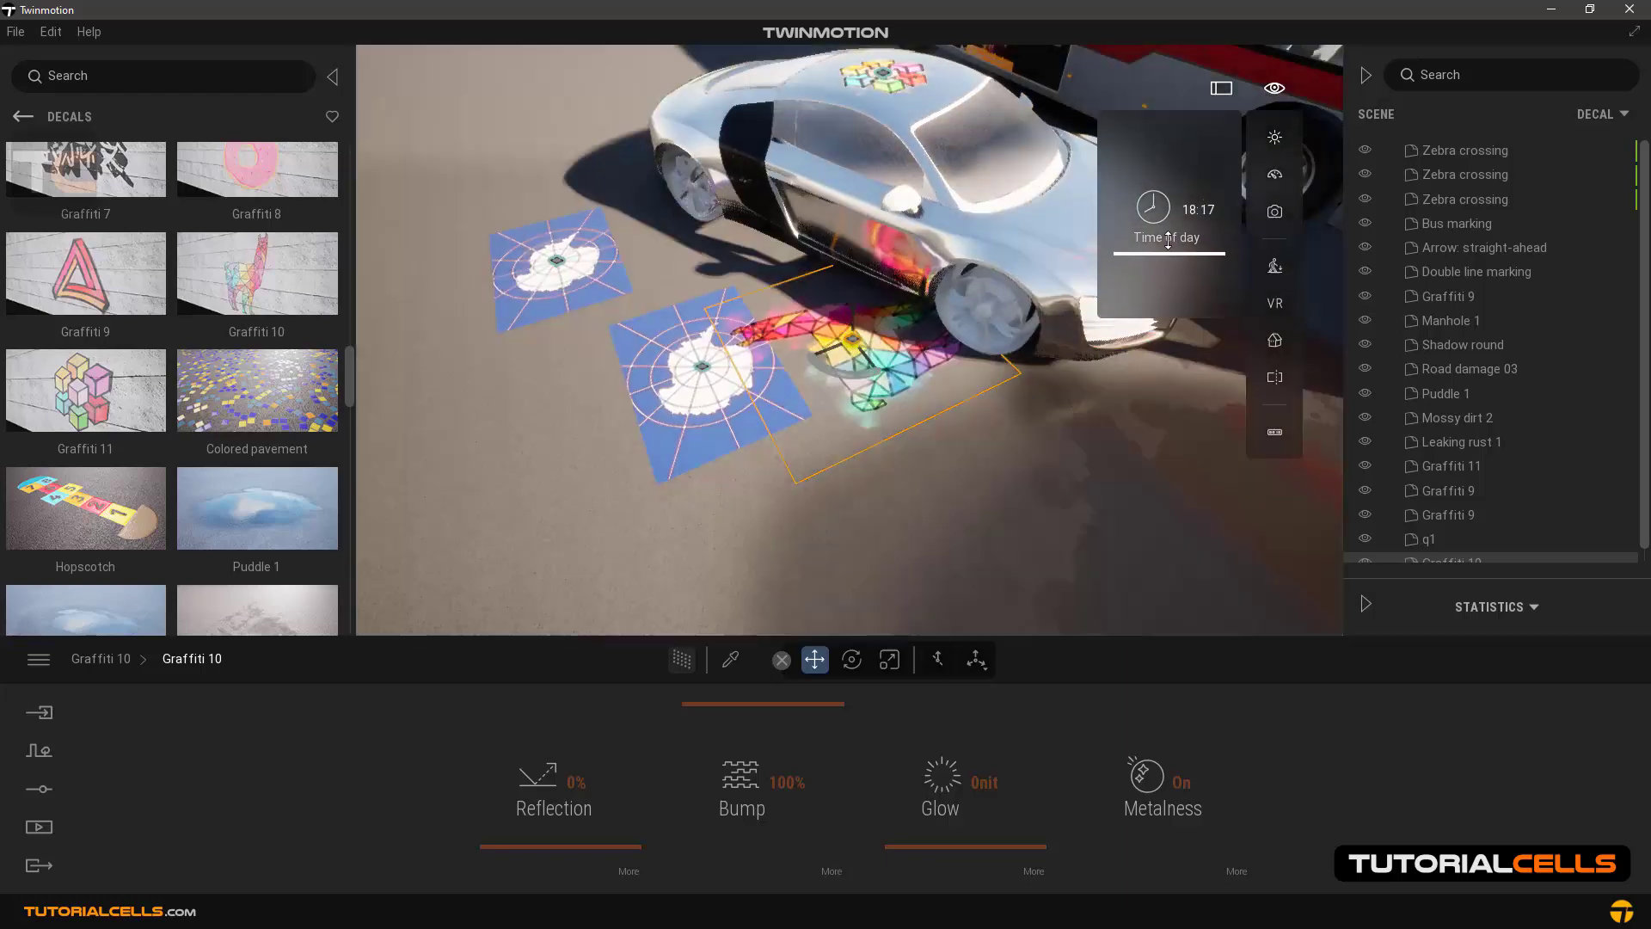
Switch the Graffiti 10 decal's metalness off and back on to compare its look up close.
scroll(855, 386, "up", 5)
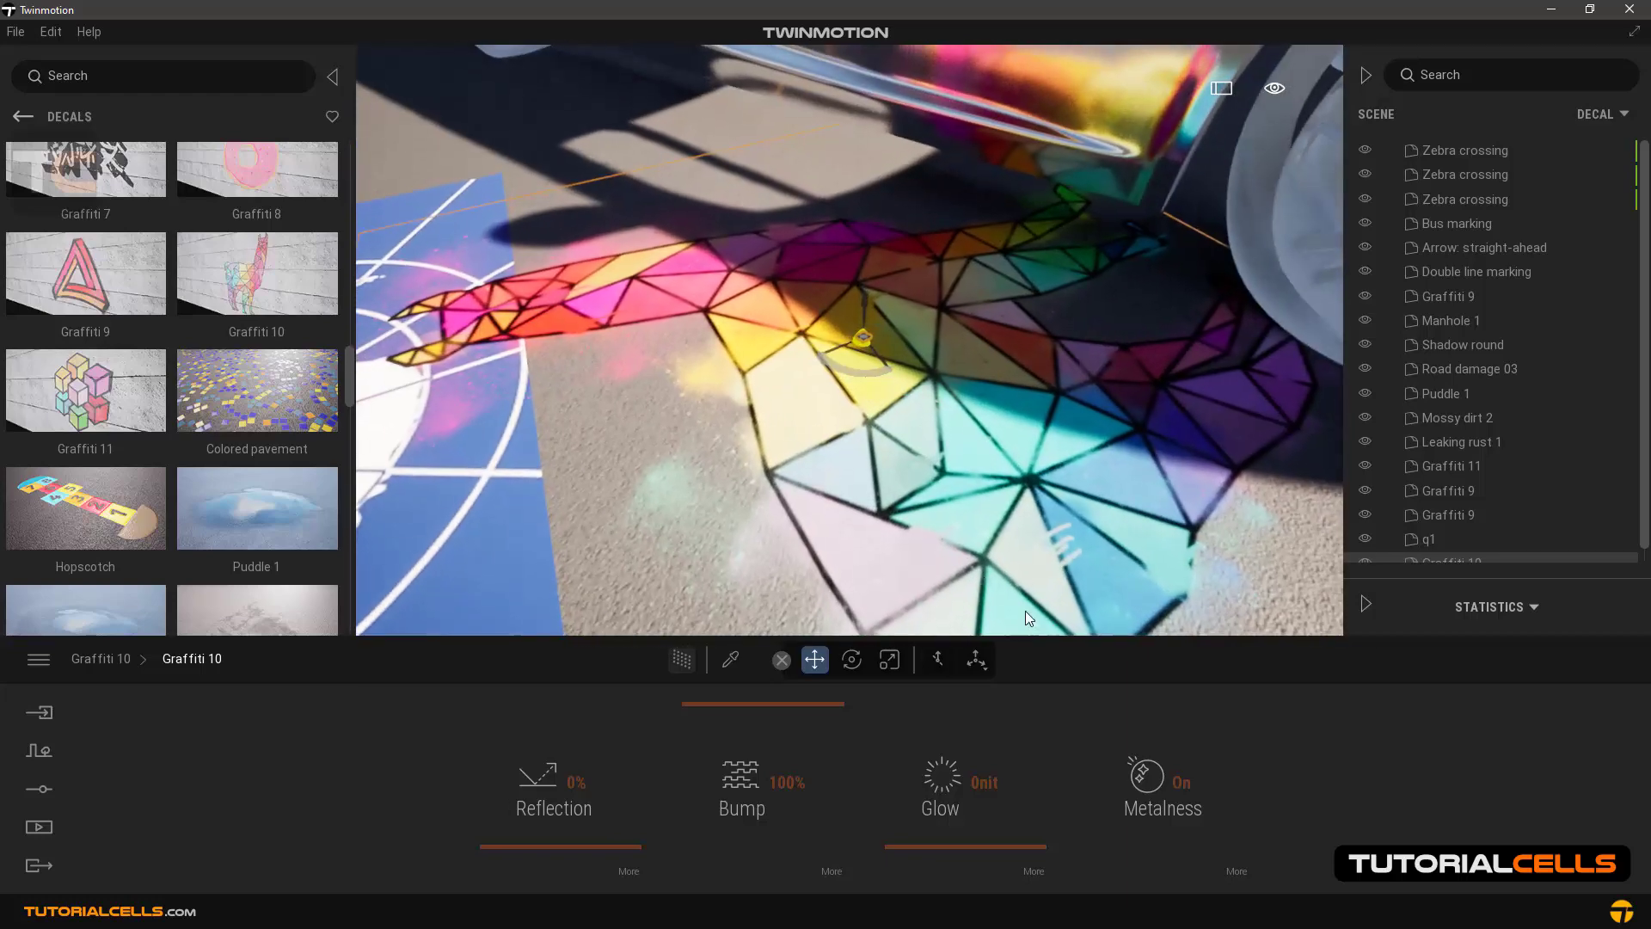
left_click(1182, 782)
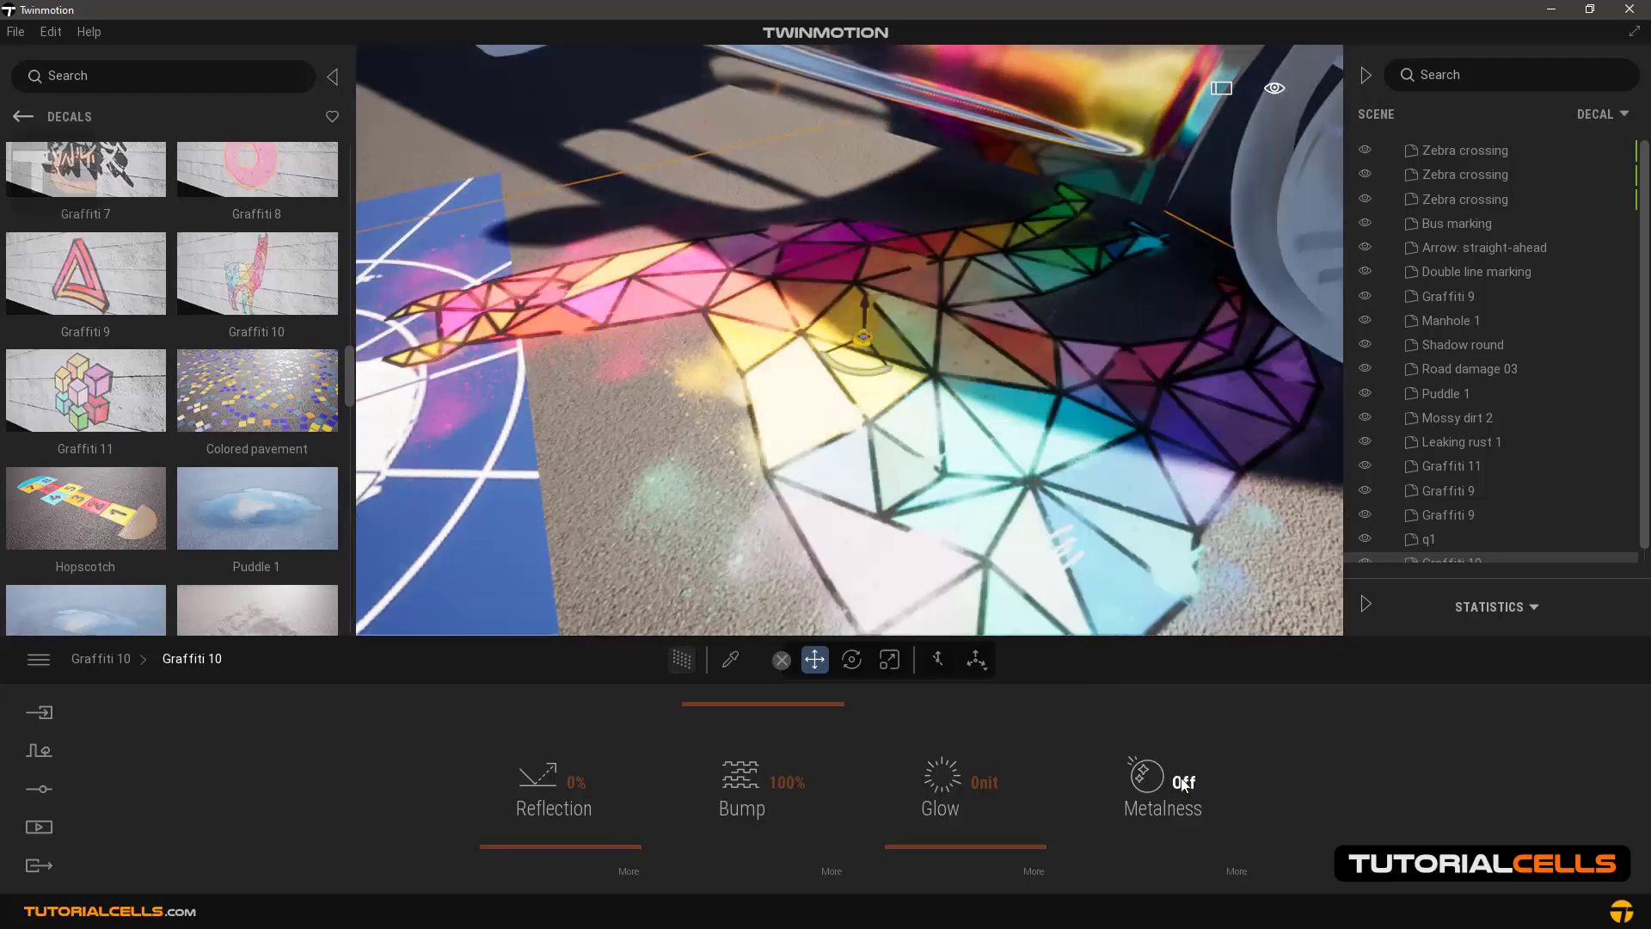
left_click(1183, 782)
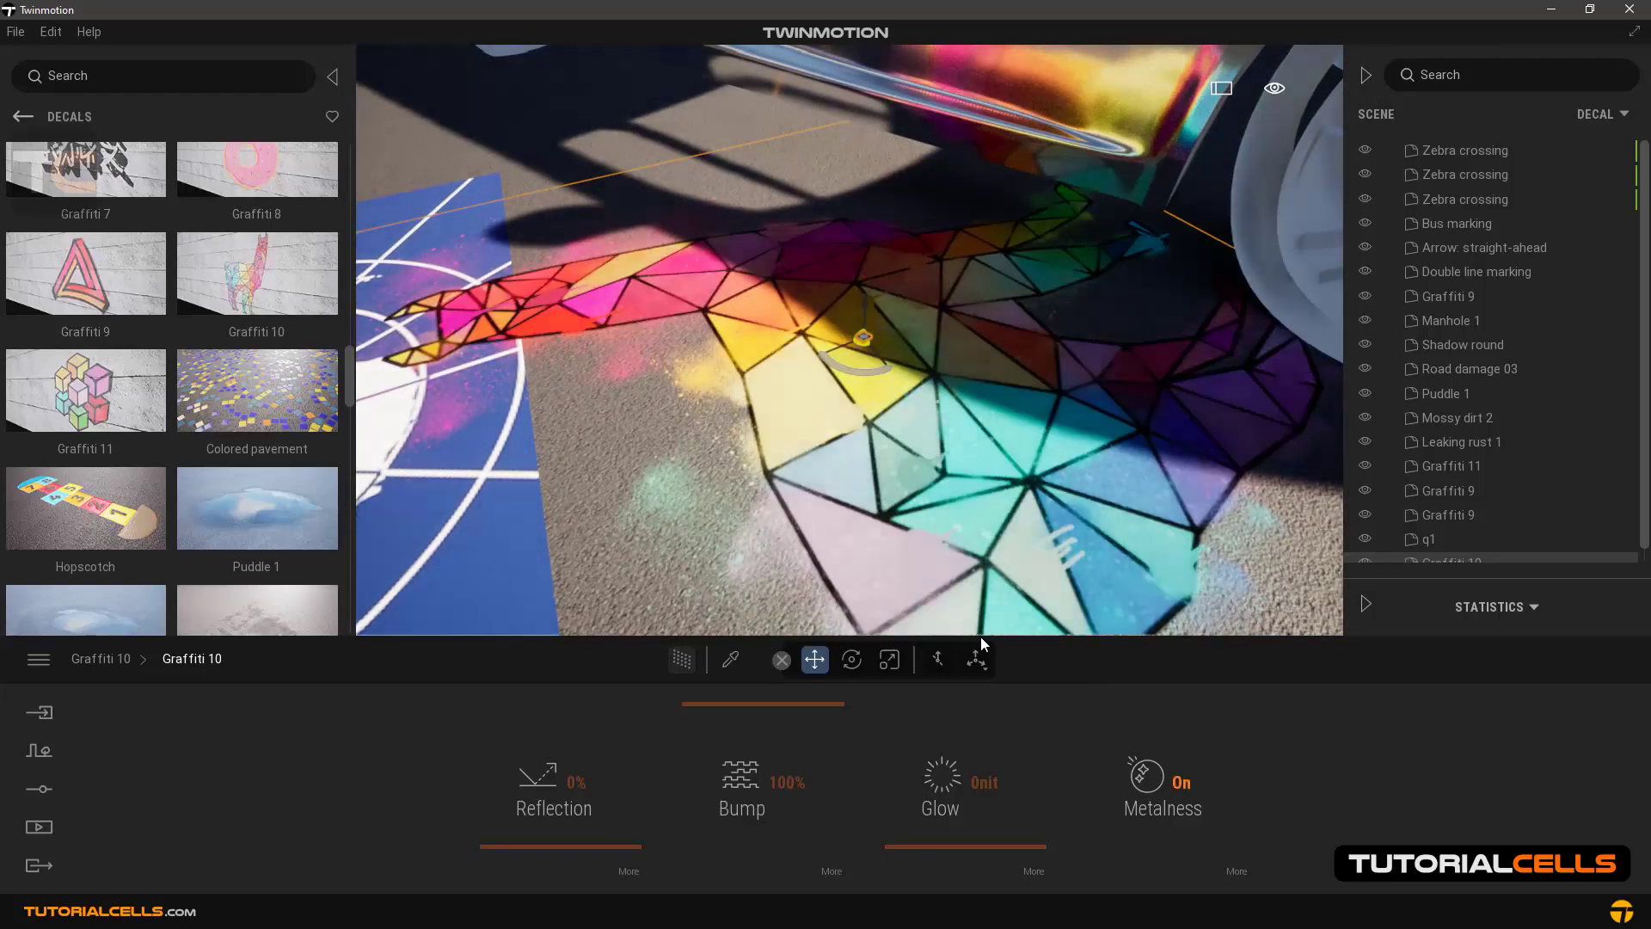
scroll(884, 418, "down", 5)
scroll(884, 418, "down", 5)
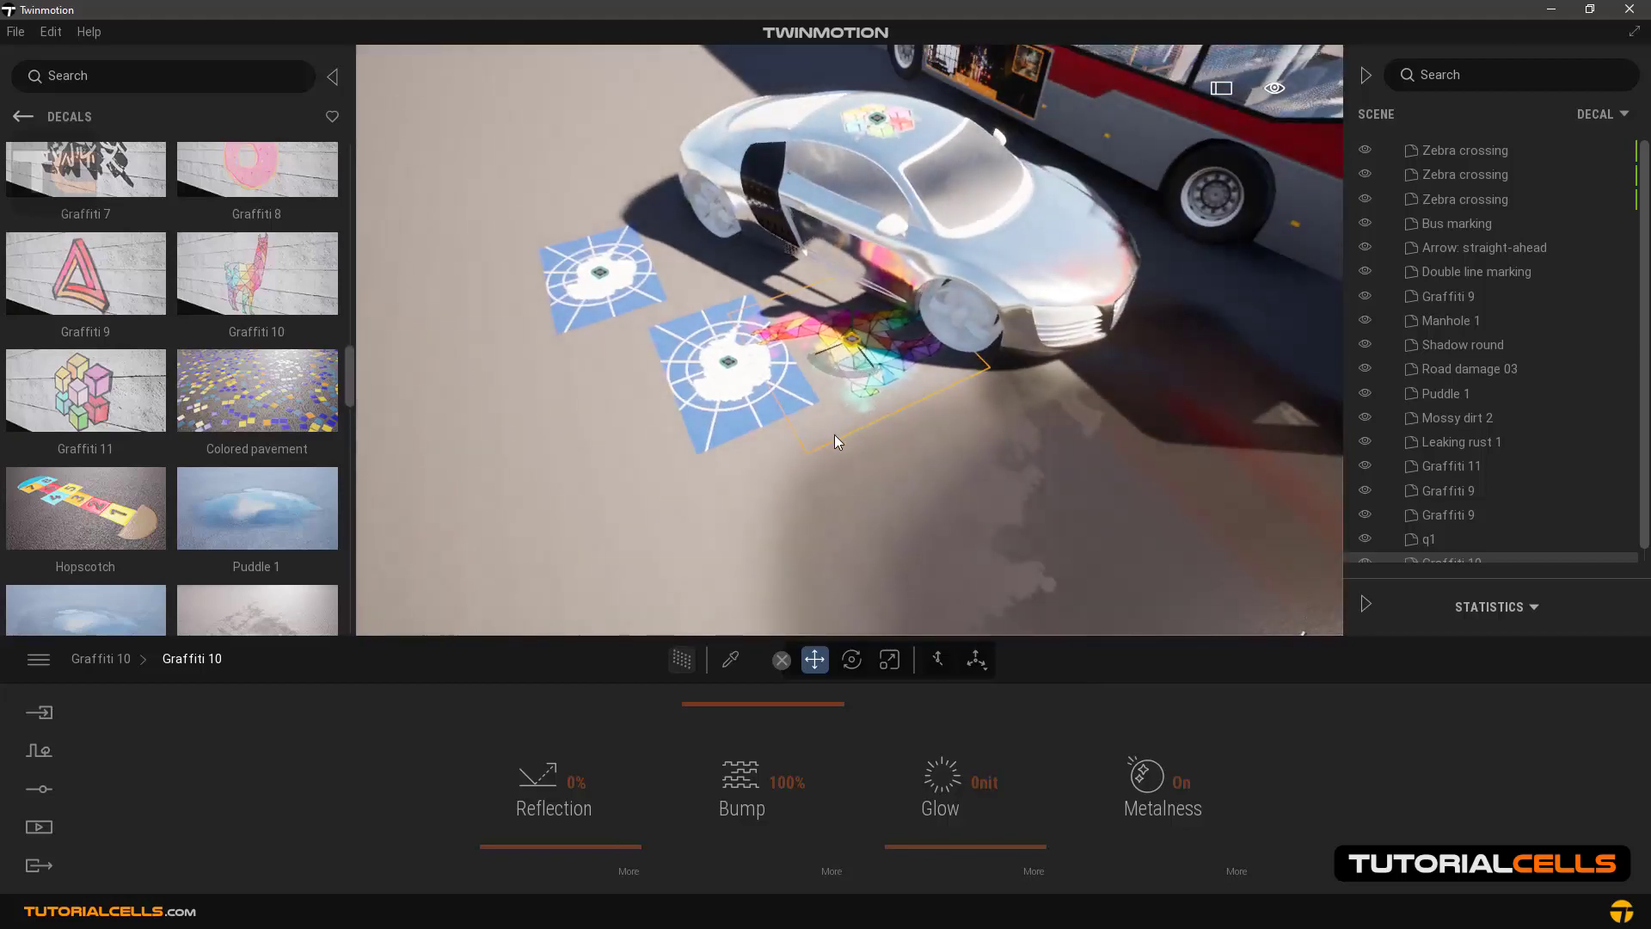
Select the Bus marking decal on the road and turn on its metalness.
middle_click_drag(849, 425, 1032, 438, "shift")
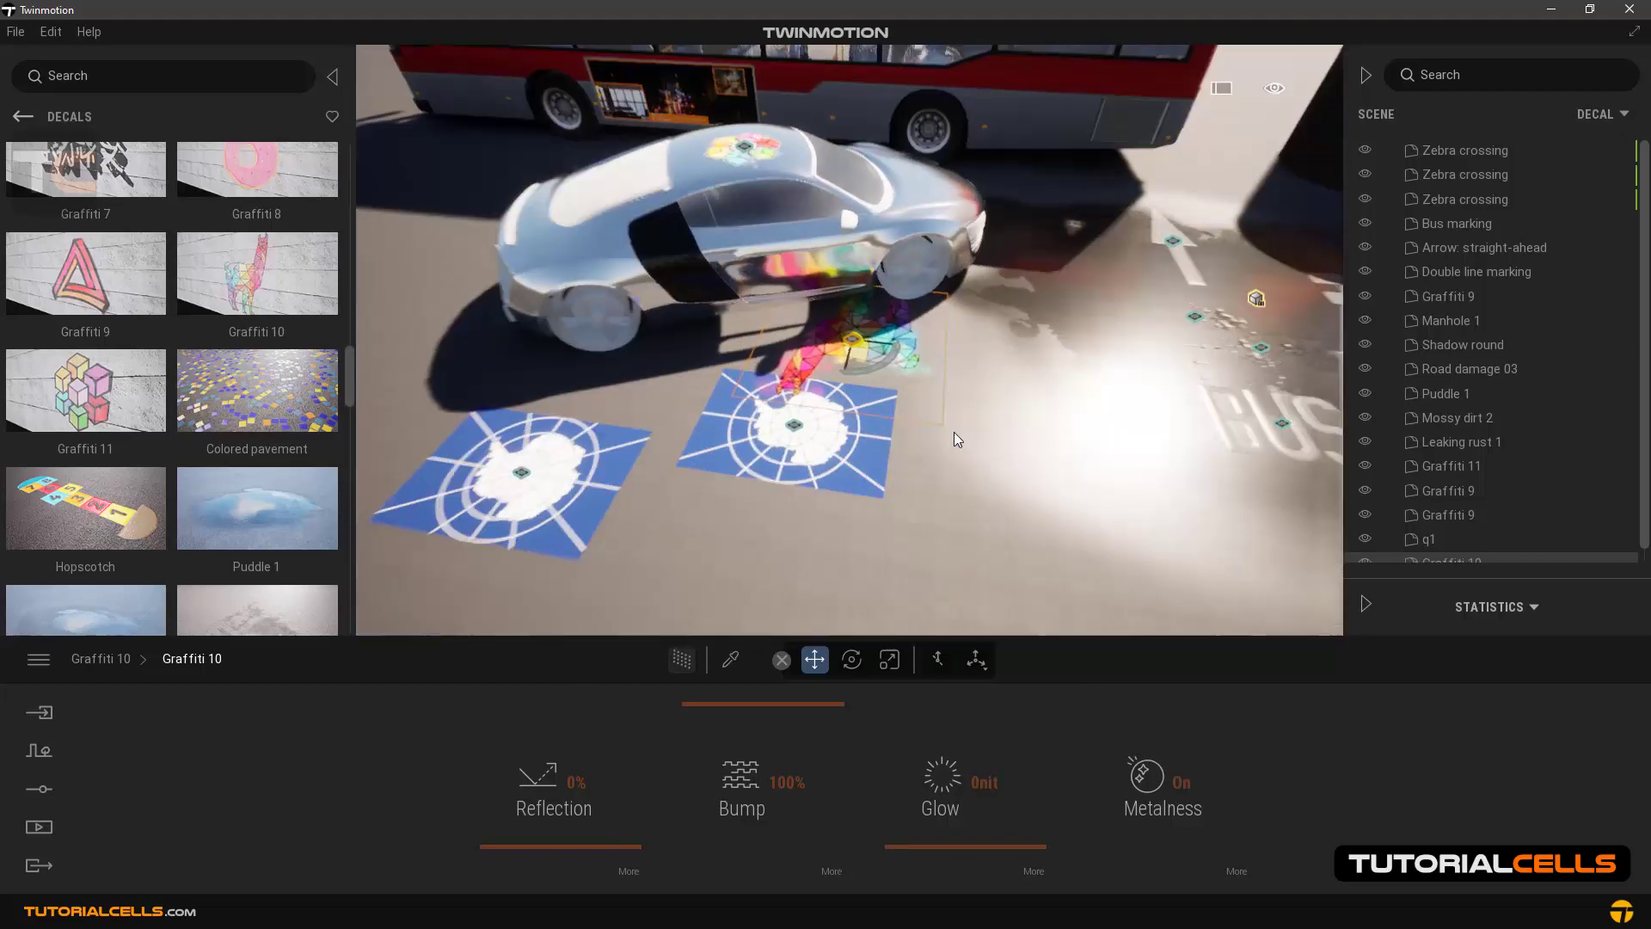
scroll(955, 437, "down", 4)
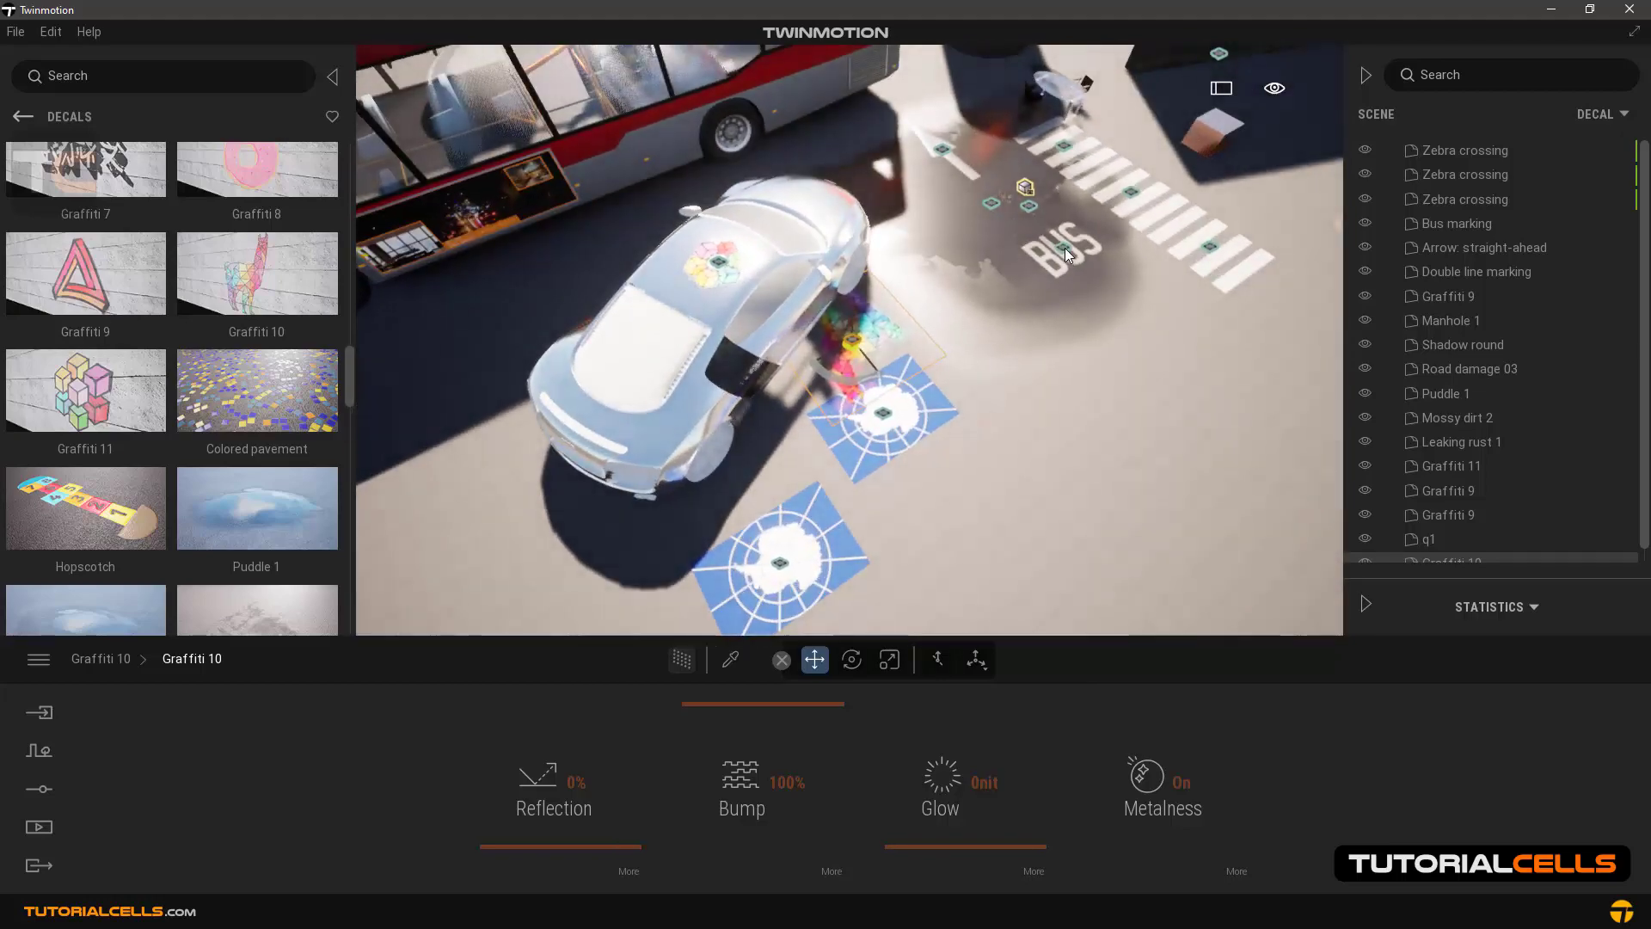
left_click(1065, 247)
double_click(1065, 250)
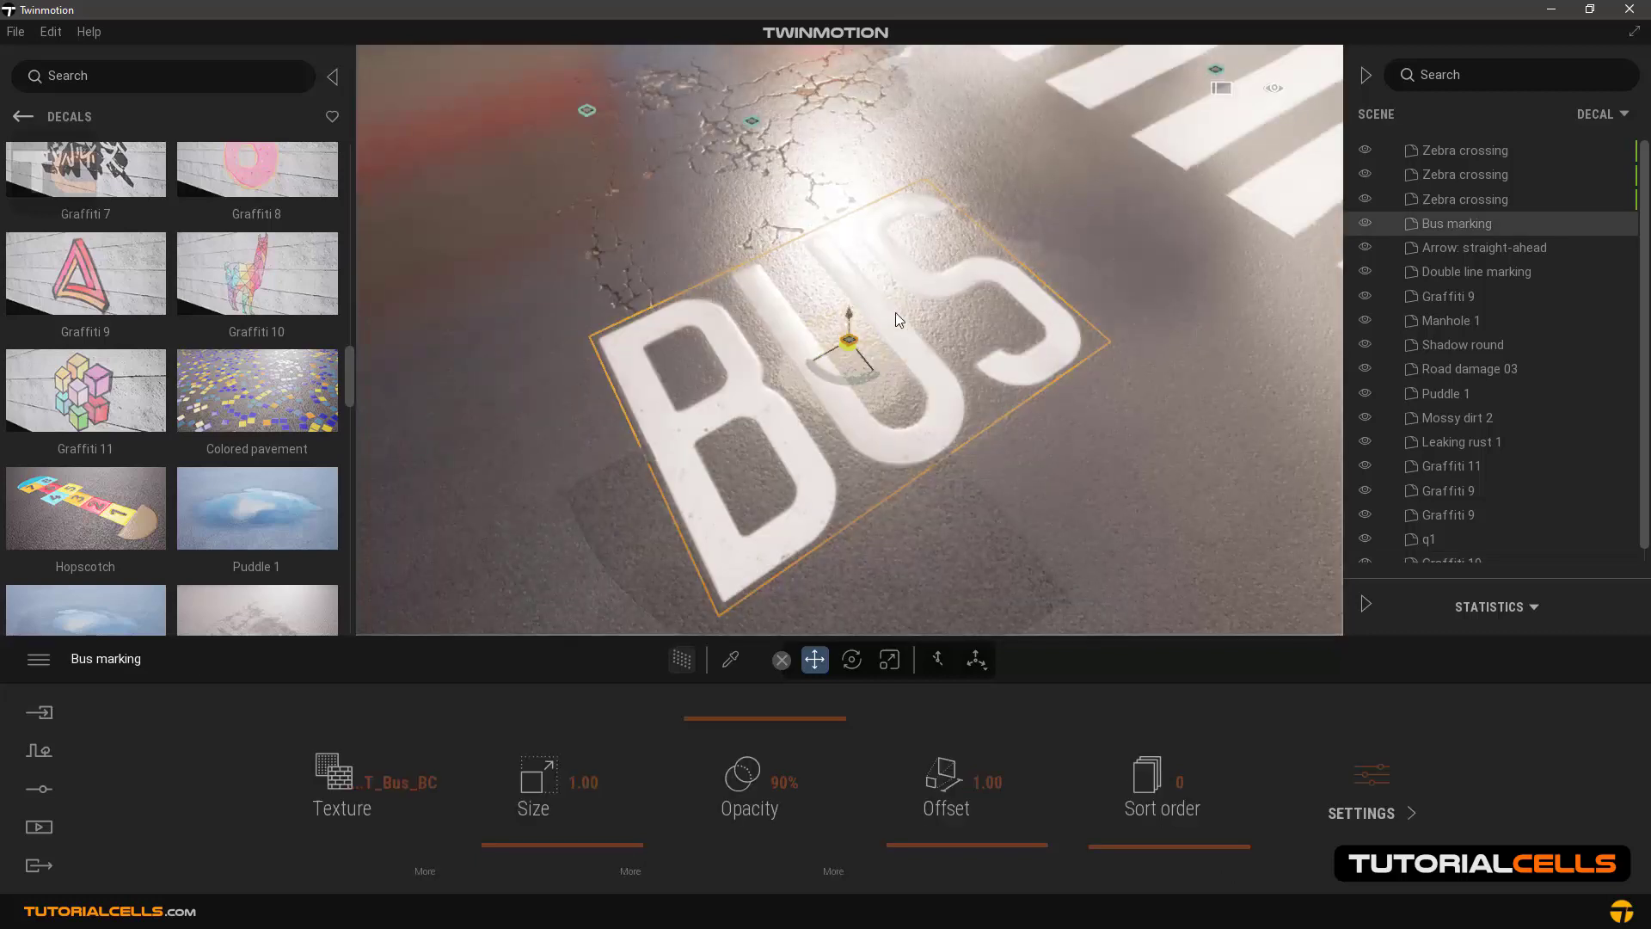
middle_click_drag(817, 417, 886, 331, "shift")
left_click(1367, 813)
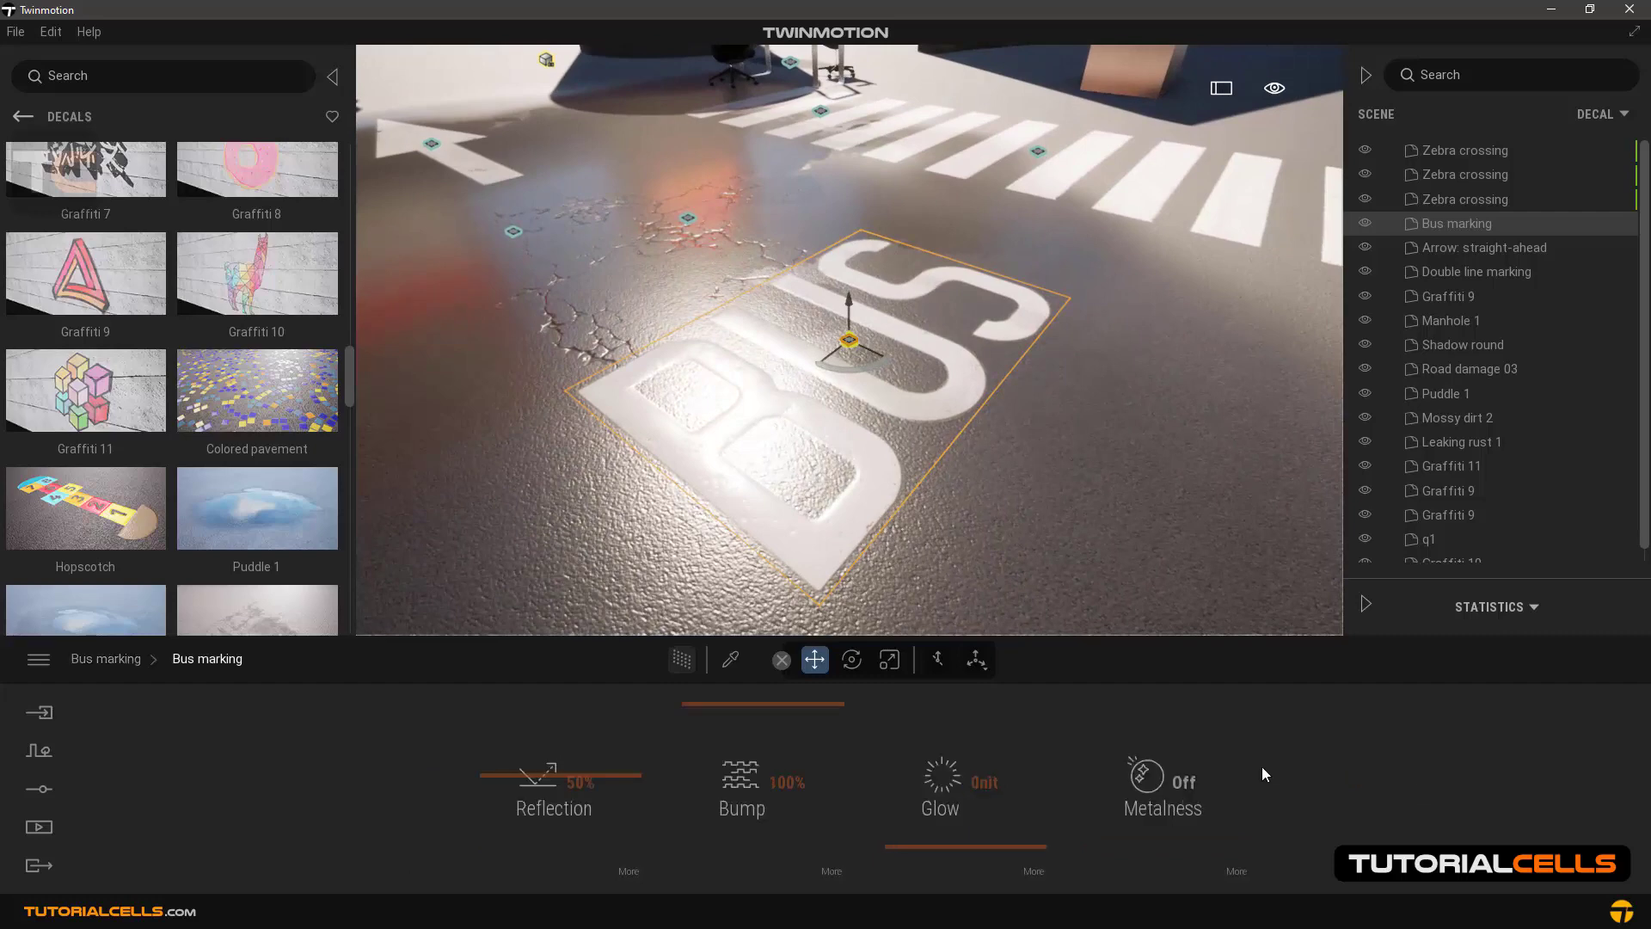
left_click(1192, 783)
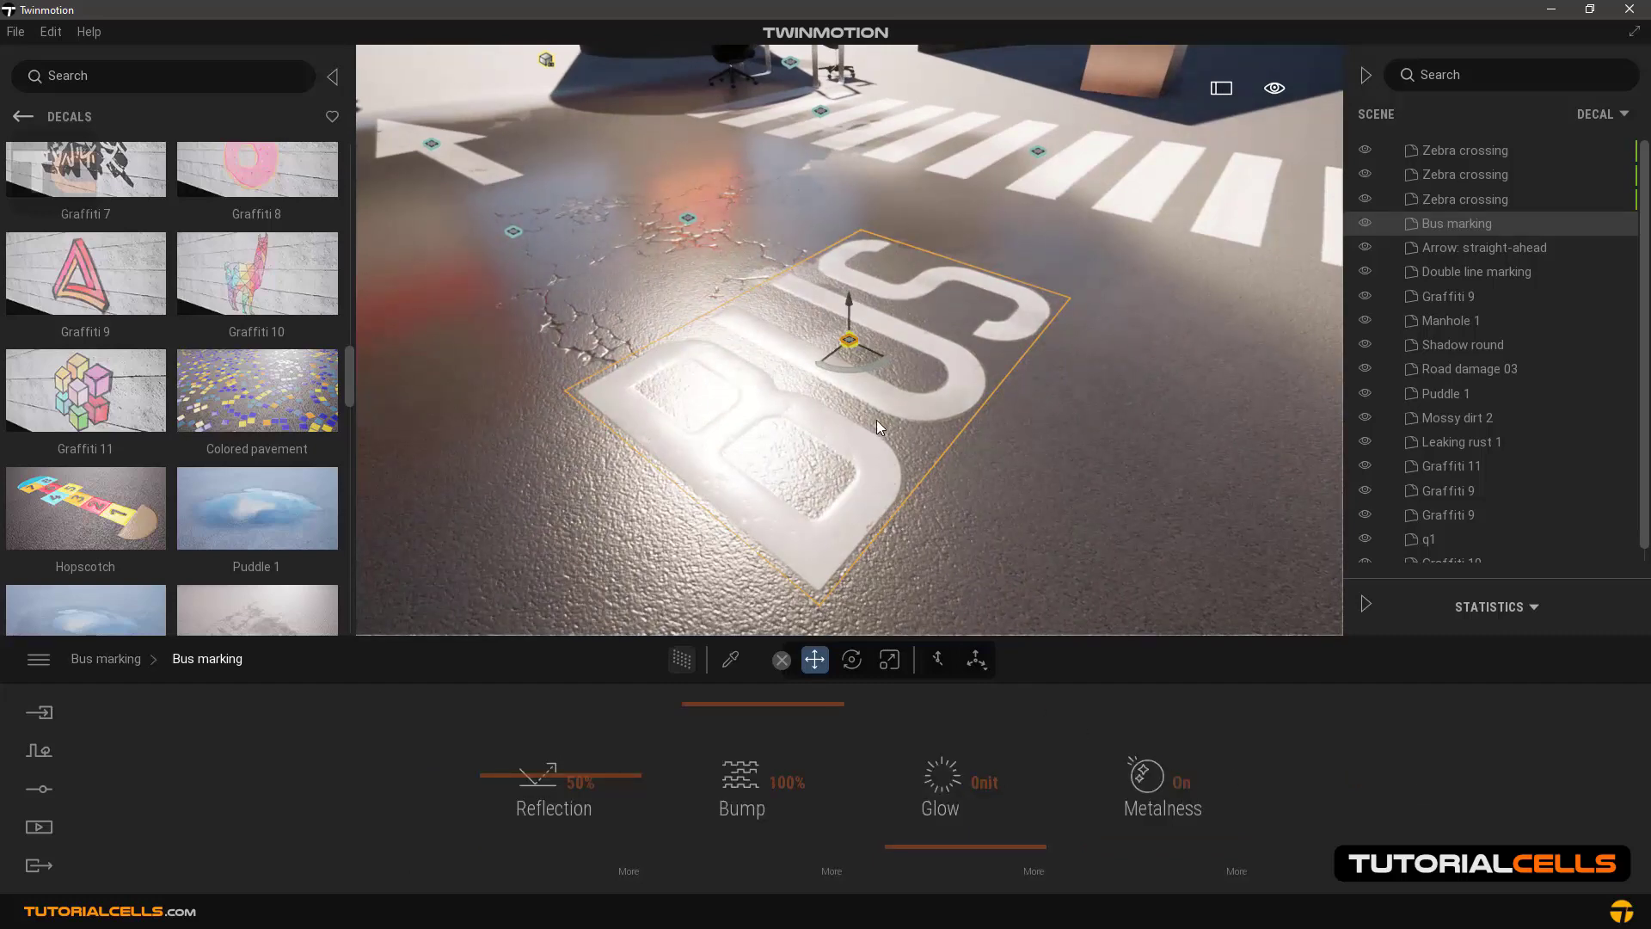
Select the Manhole 1 decal, focus the view on it and open its additional settings.
scroll(848, 421, "down", 5)
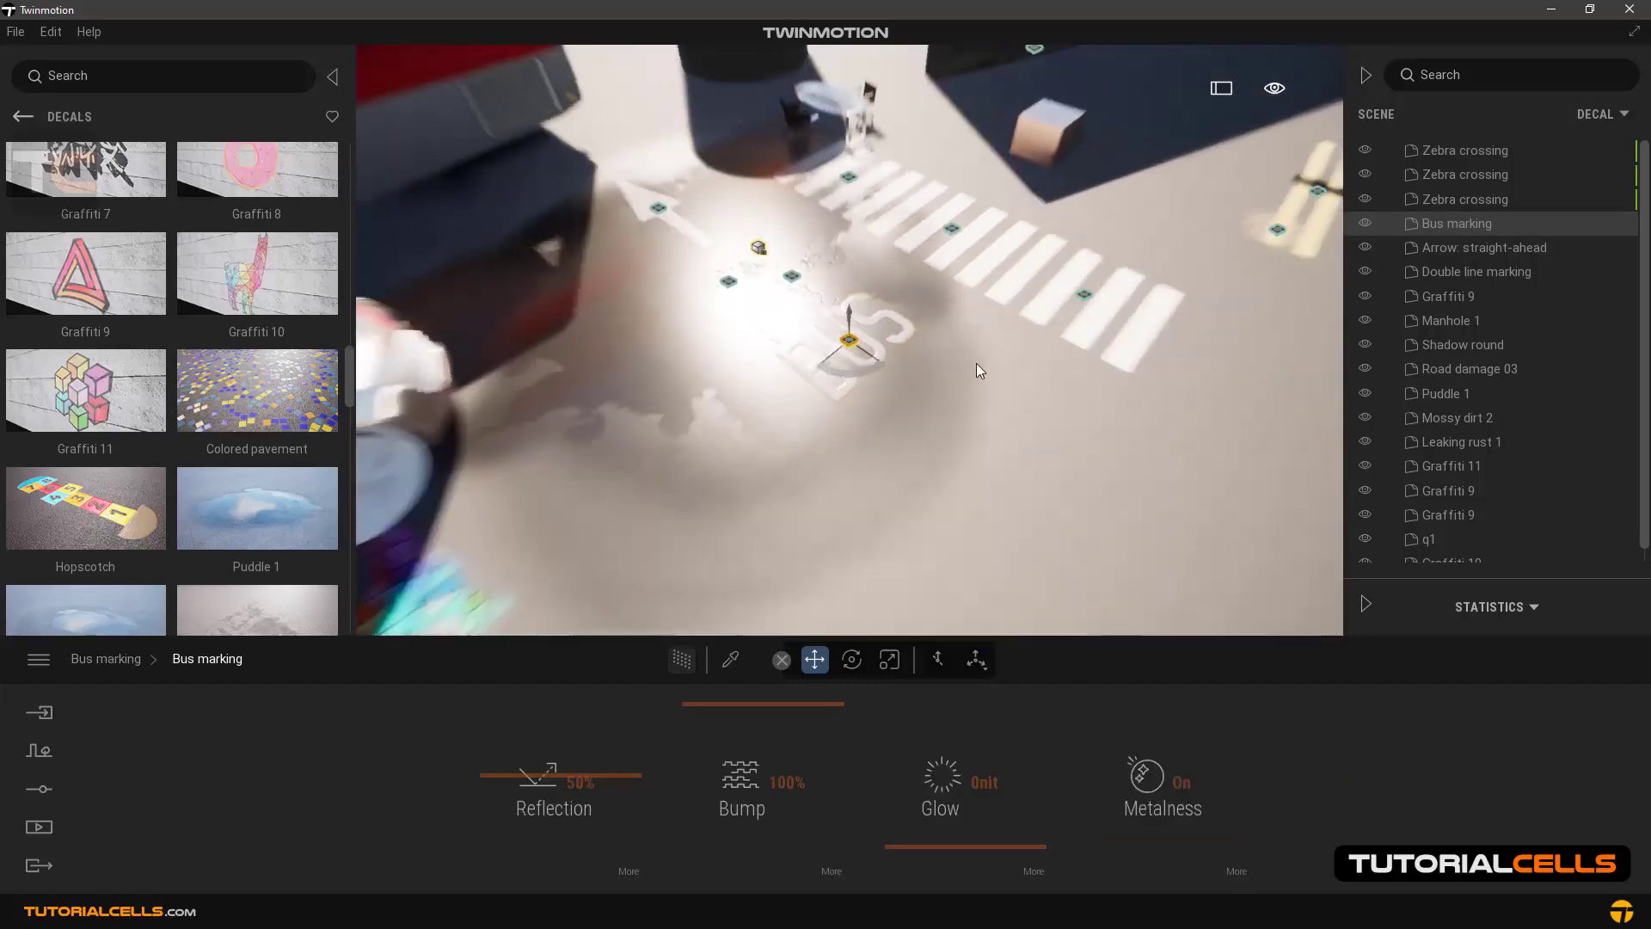
left_click(1237, 239)
left_click_drag(1236, 239, 1118, 245)
key("f")
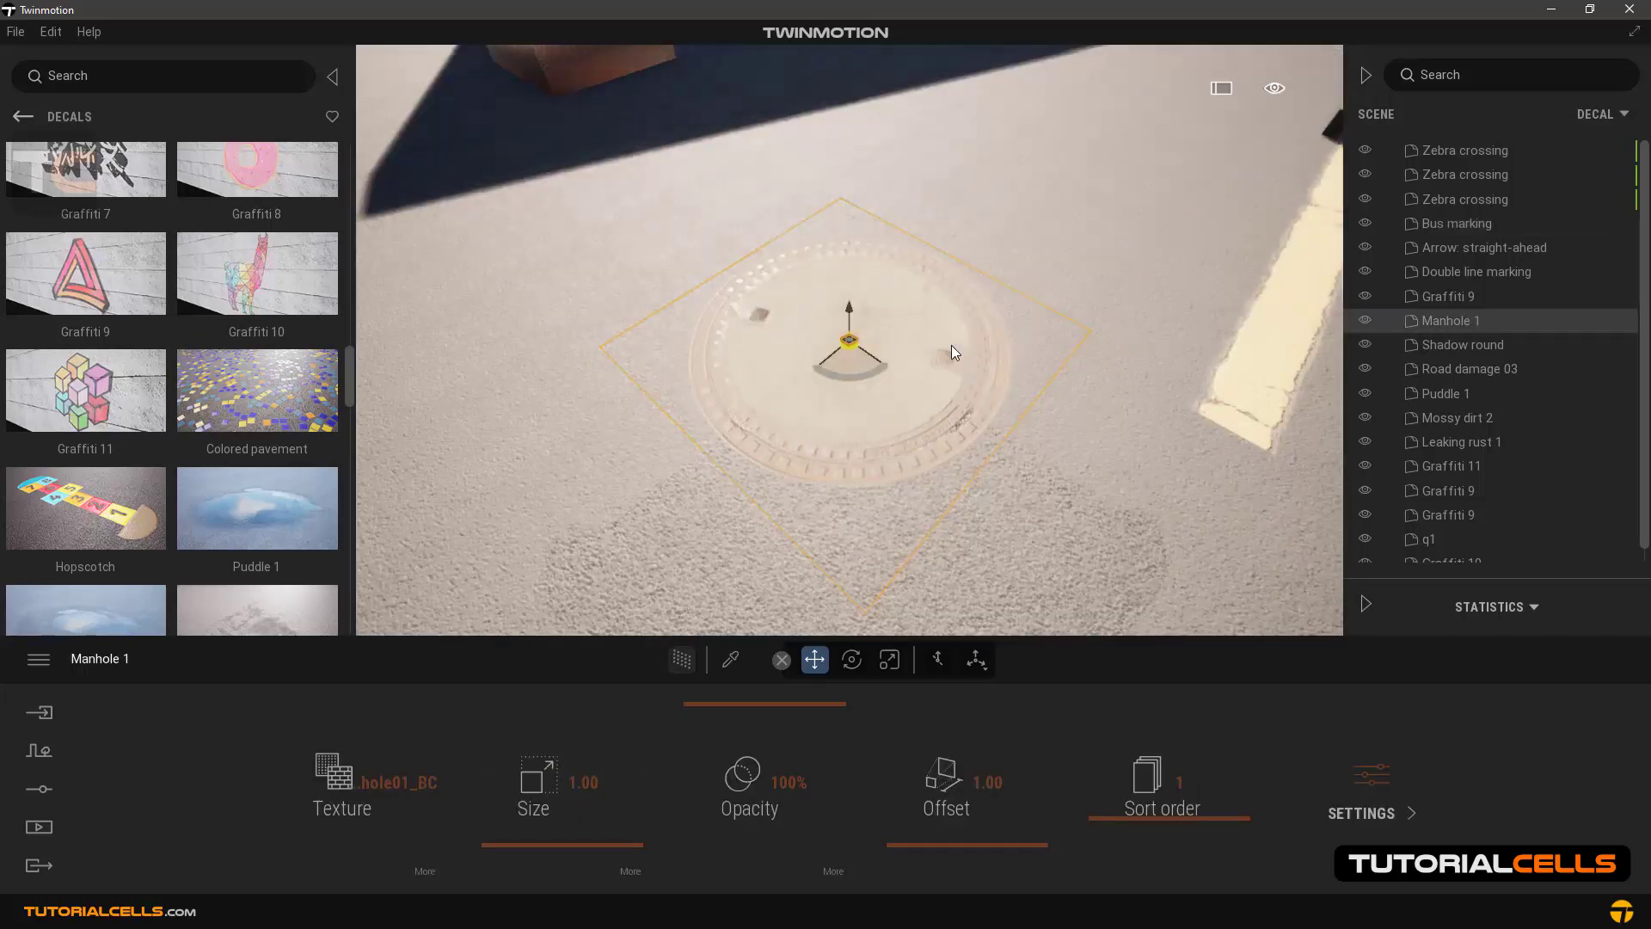
middle_click_drag(879, 393, 871, 288, "shift")
left_click(1352, 775)
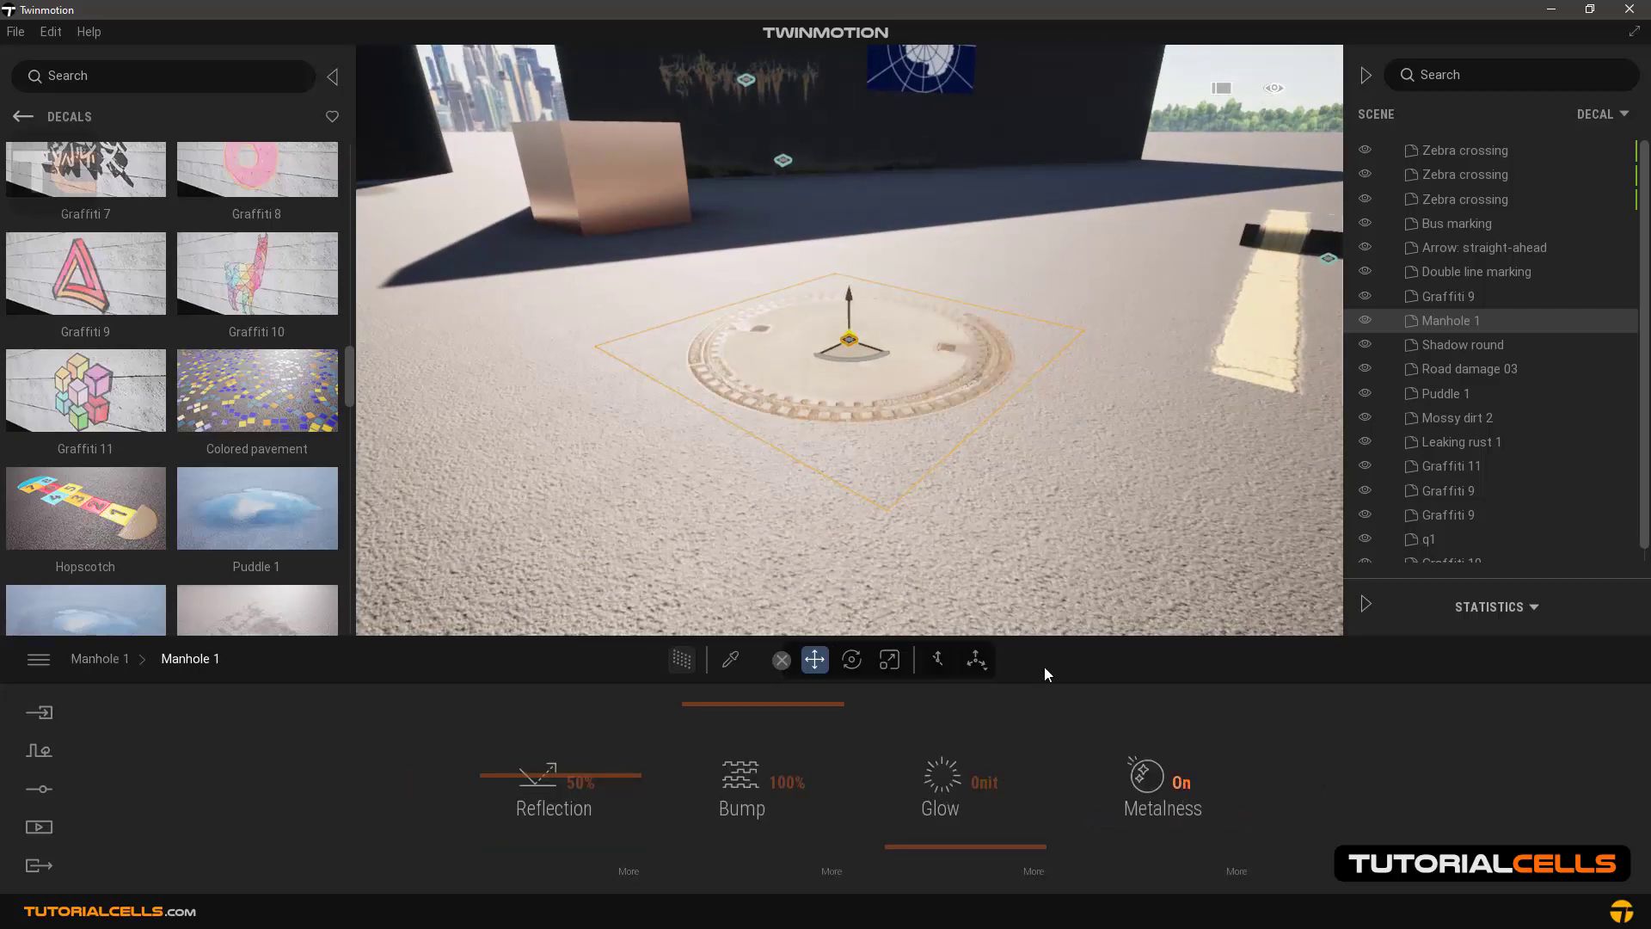
Switch the Manhole 1 decal's metalness off and back on to compare its surface up close.
scroll(885, 385, "up", 3)
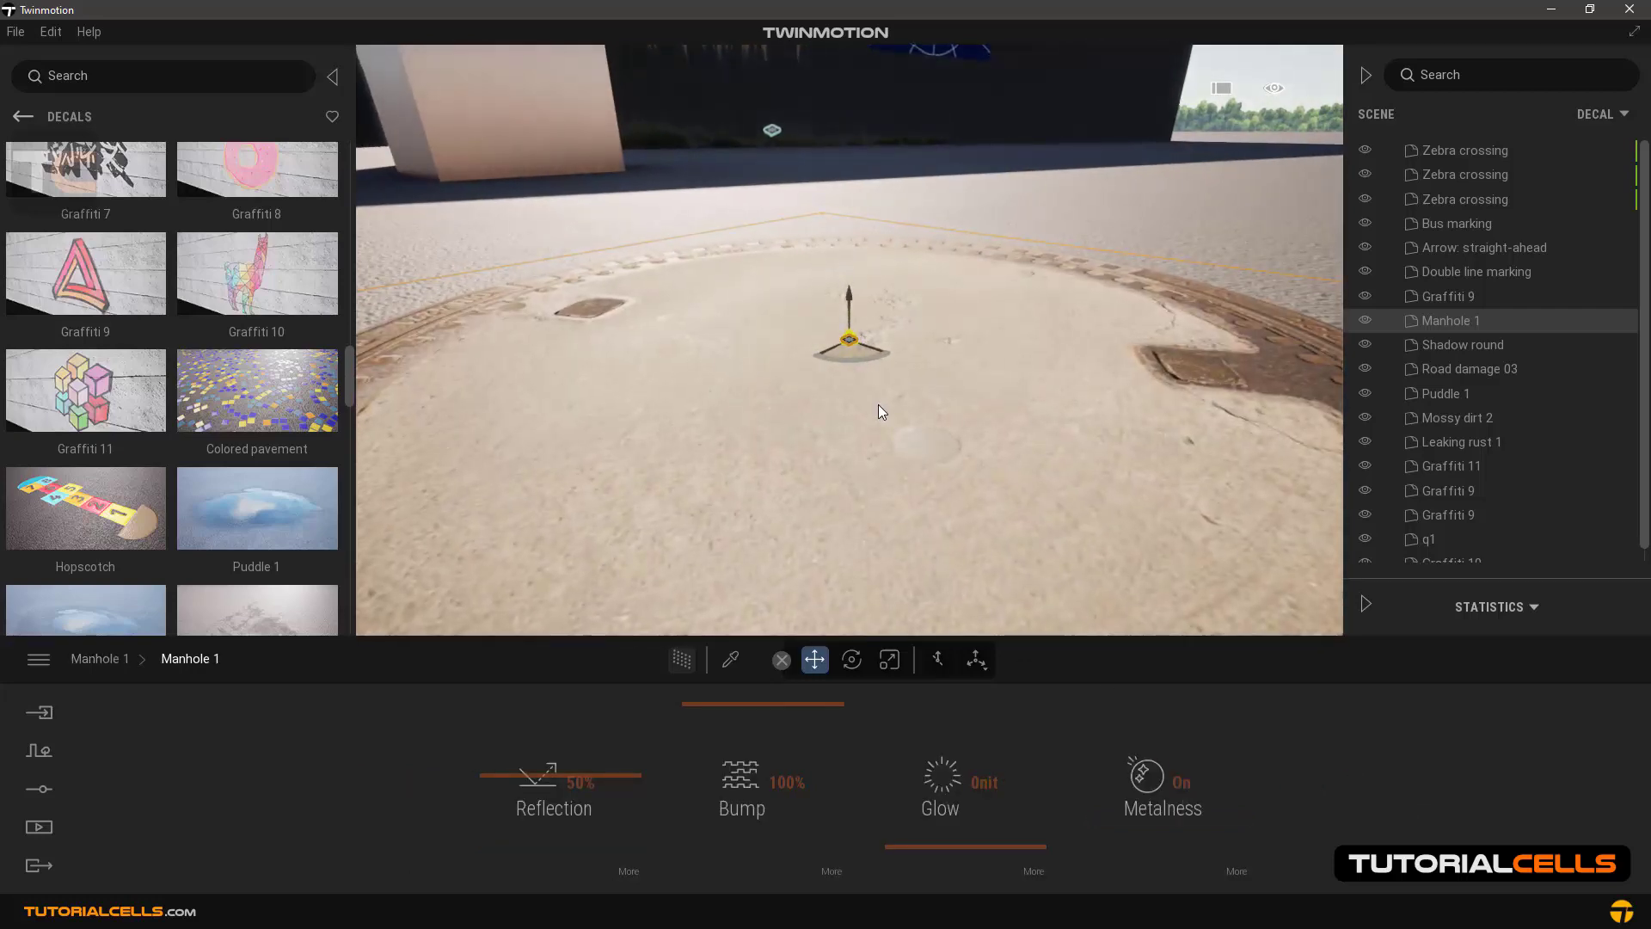
scroll(879, 405, "down", 3)
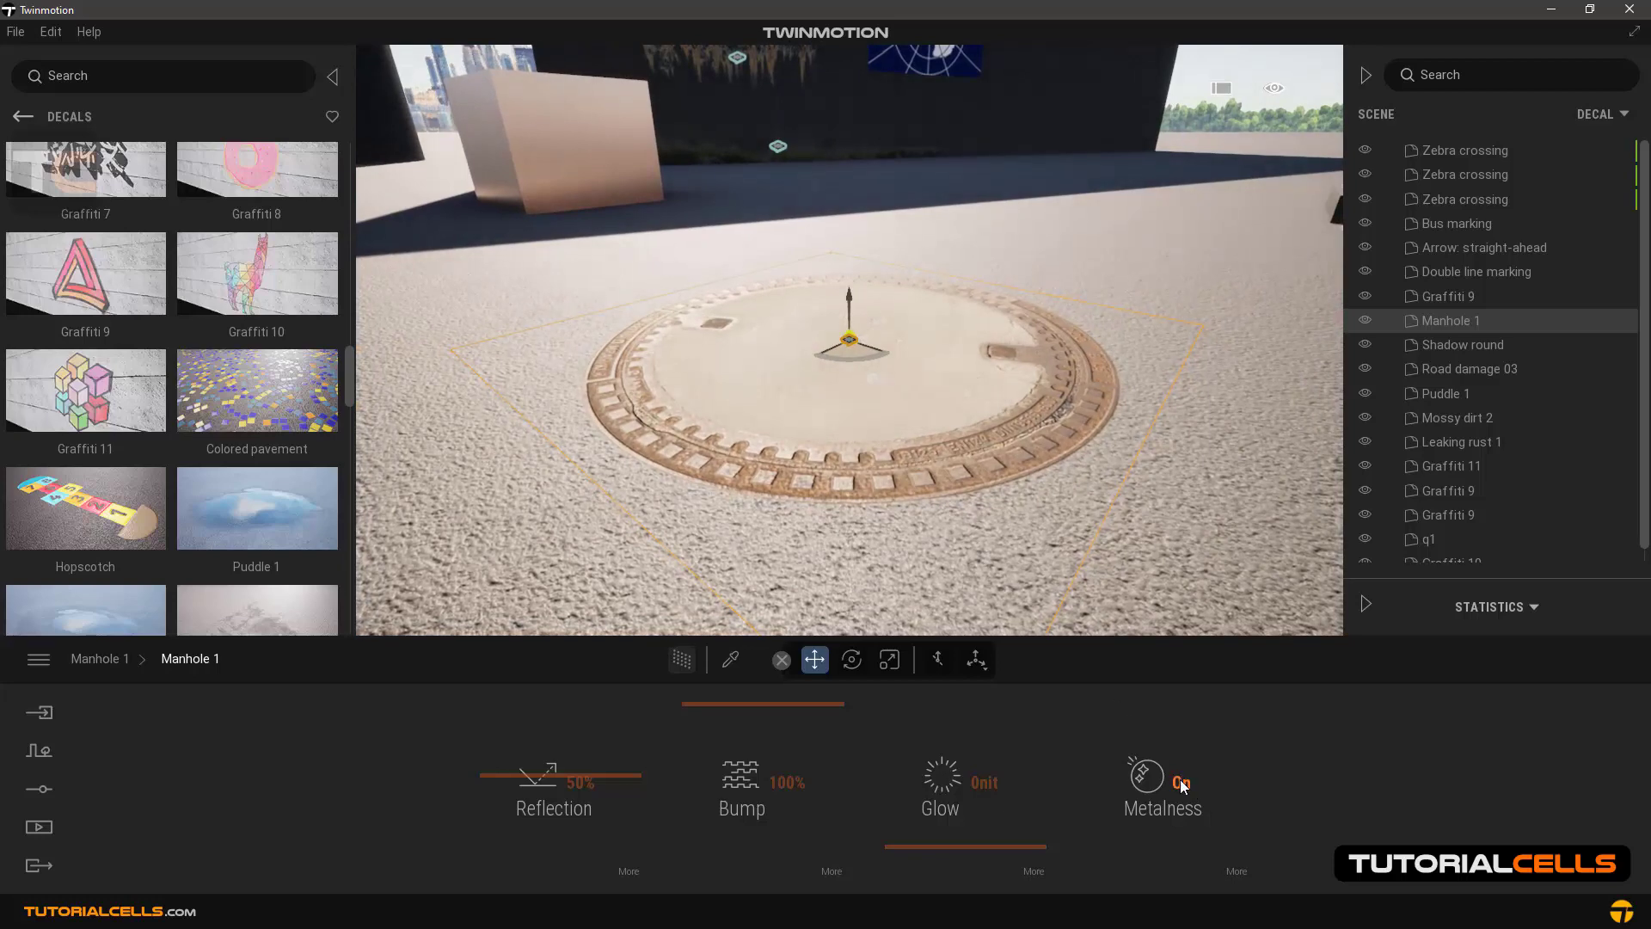
left_click(1182, 783)
left_click(1181, 783)
scroll(832, 465, "down", 3)
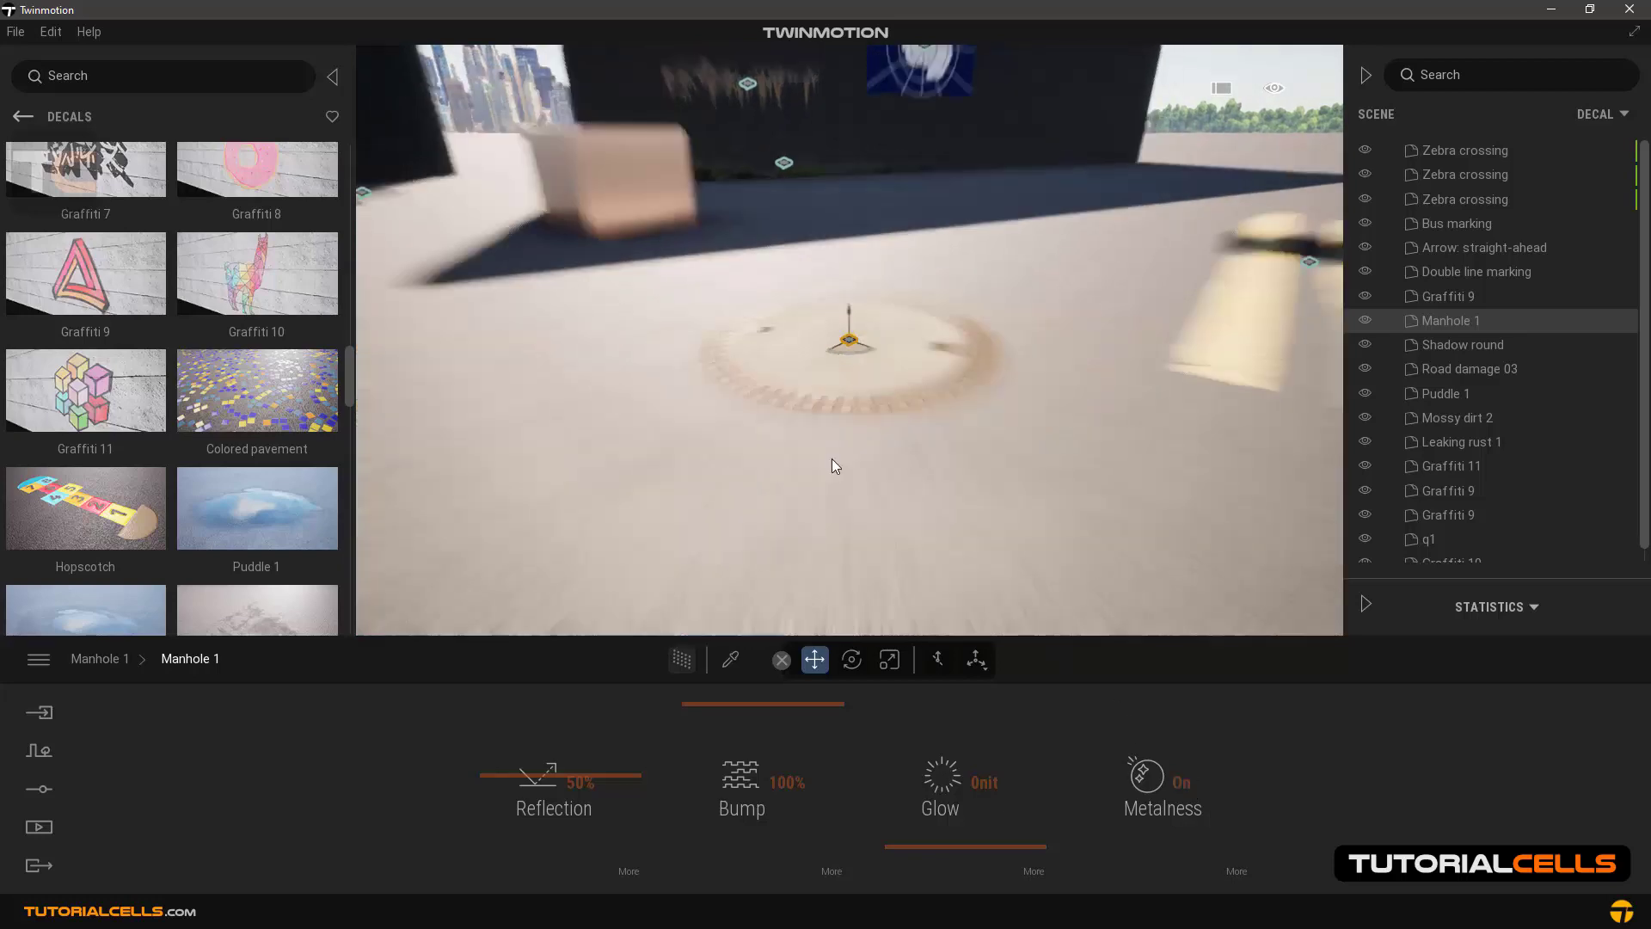